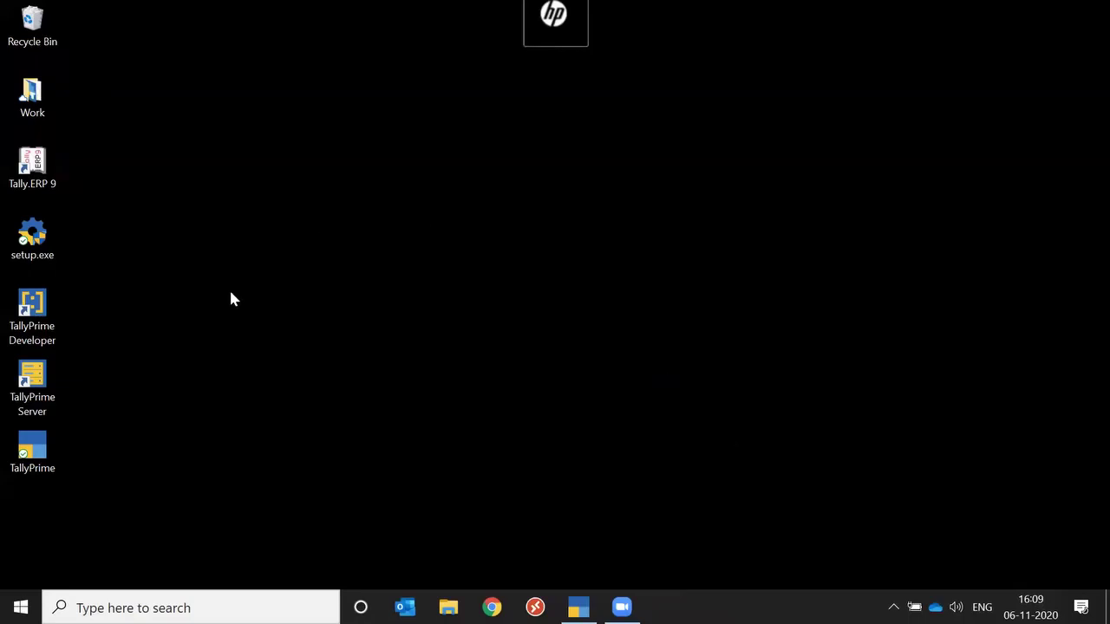
# Launch TallyPrime and highlight the 02_Electrical Equiments_Apex Electricals company.
pyautogui.moveTo(579, 607)
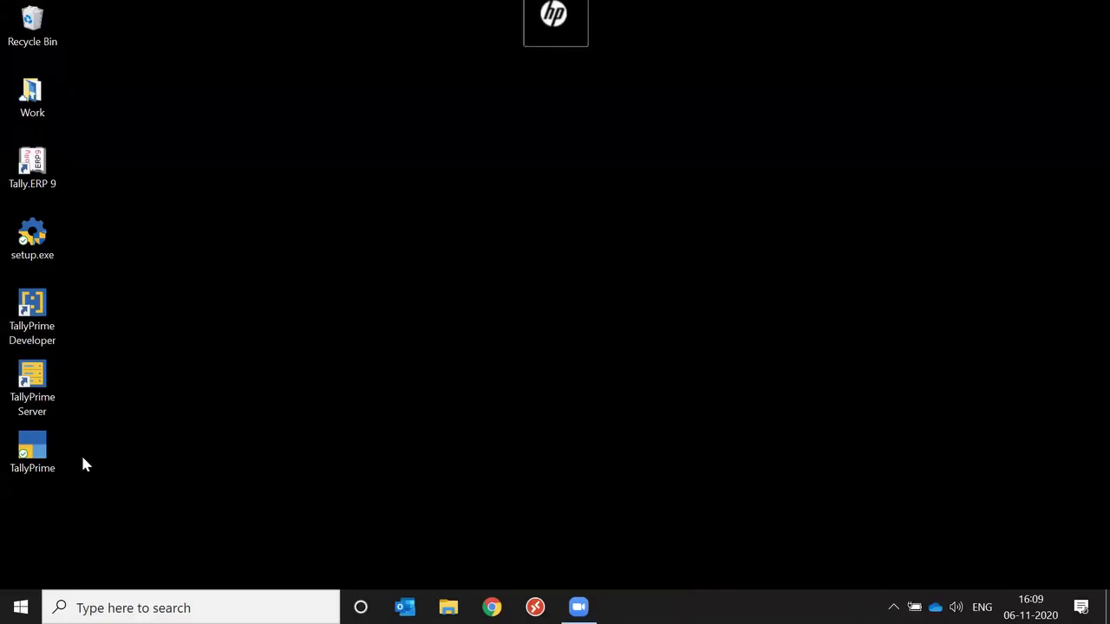
pyautogui.doubleClick(35, 454)
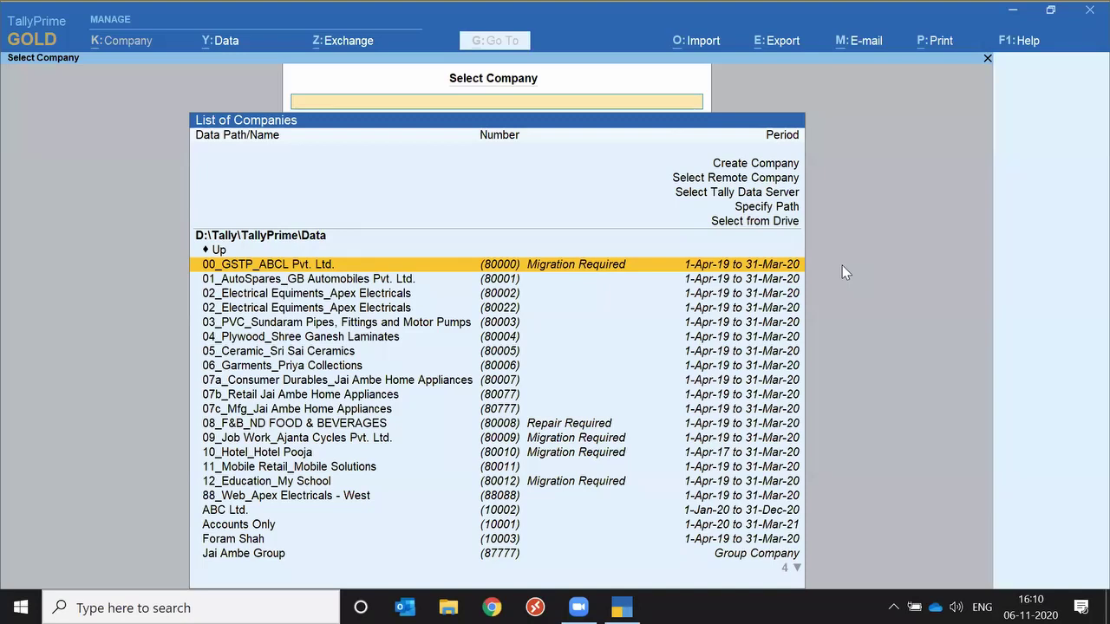
pyautogui.press('Down')
pyautogui.press('Down')
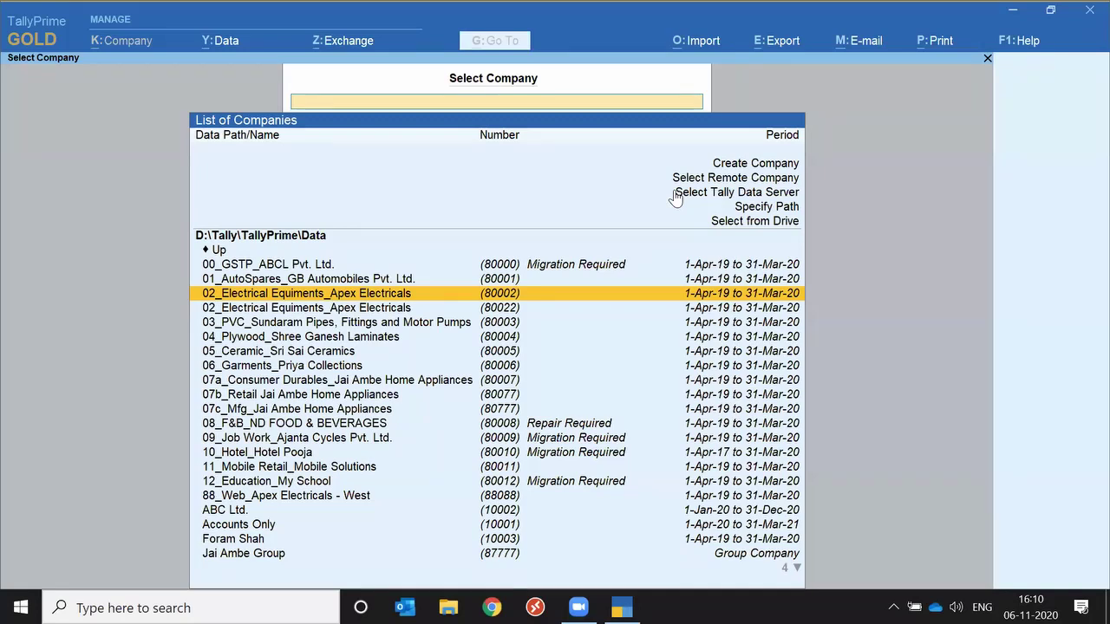
# Log into 02_Electrical Equiments_Apex Electricals with the company username and password.
pyautogui.press('Return')
pyautogui.write('a')
pyautogui.press('Return')
pyautogui.write('a')
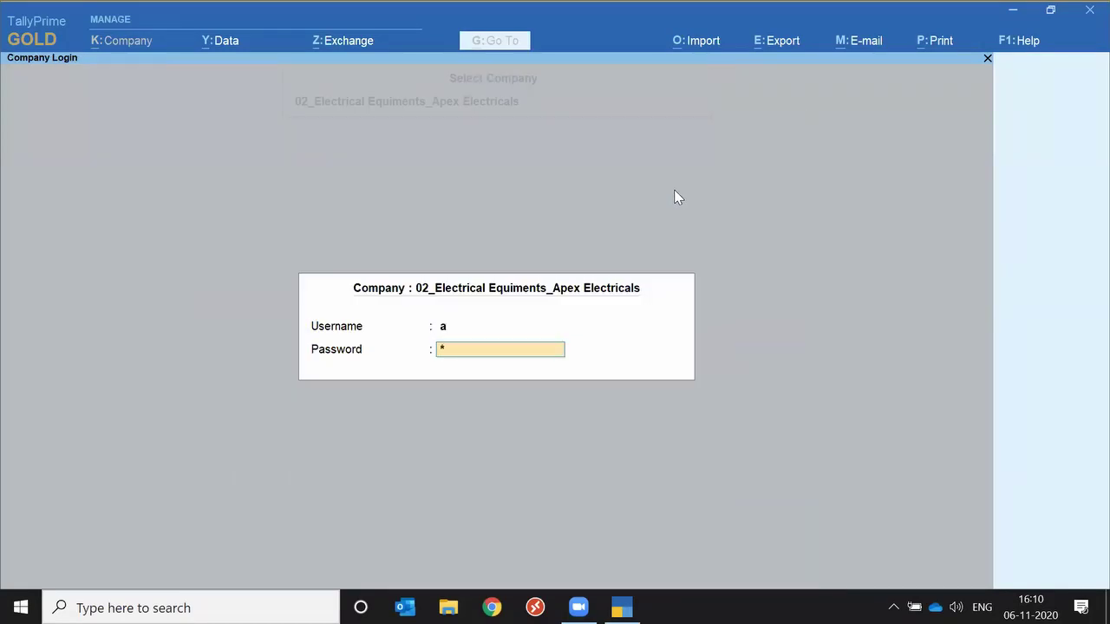
pyautogui.press('Return')
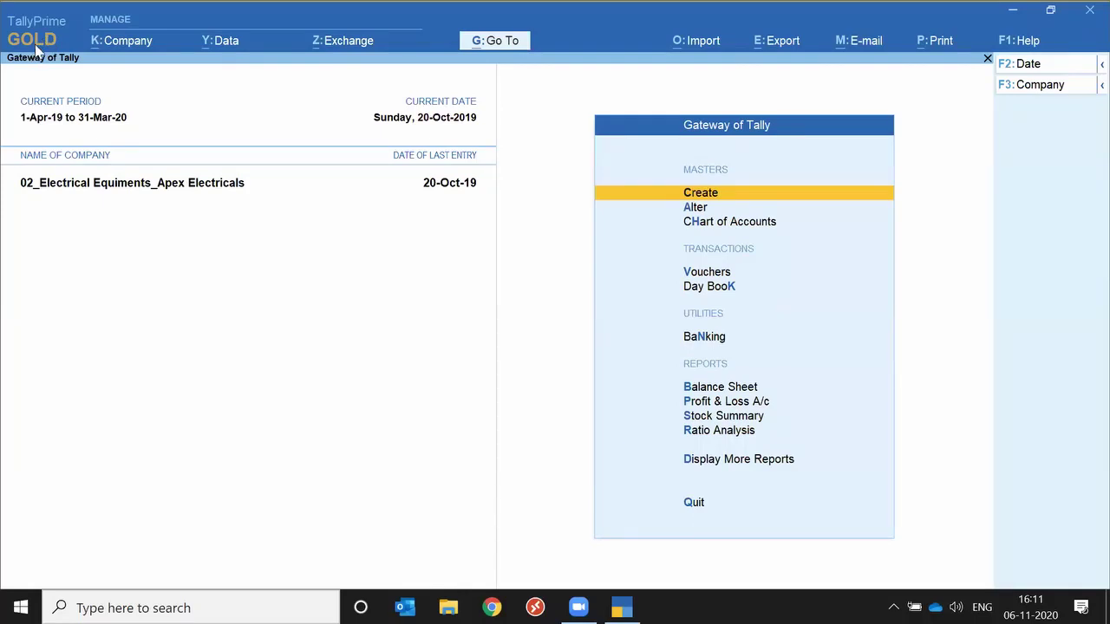
pyautogui.click(43, 44)
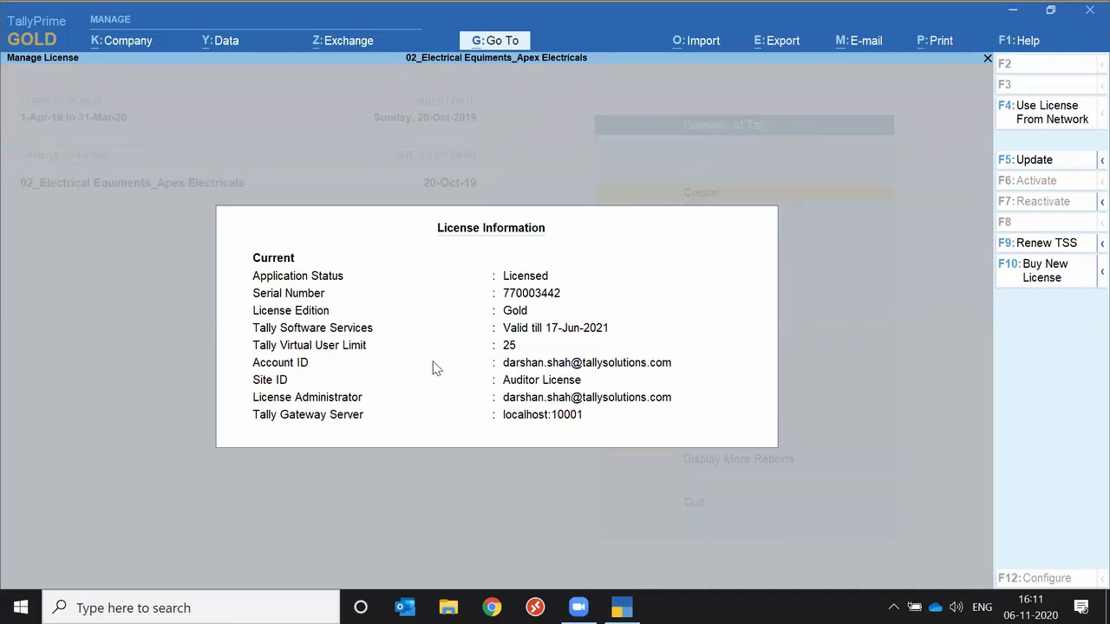
pyautogui.press('Escape')
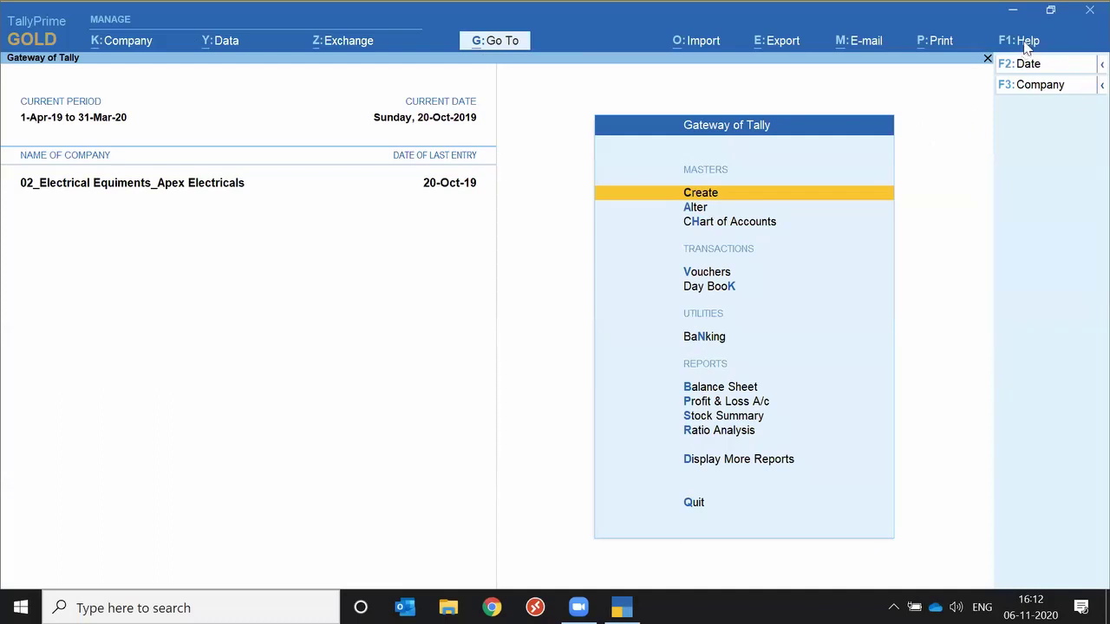
# Check Manage License under Help > Settings > License, then return and reopen Help.
pyautogui.click(1025, 43)
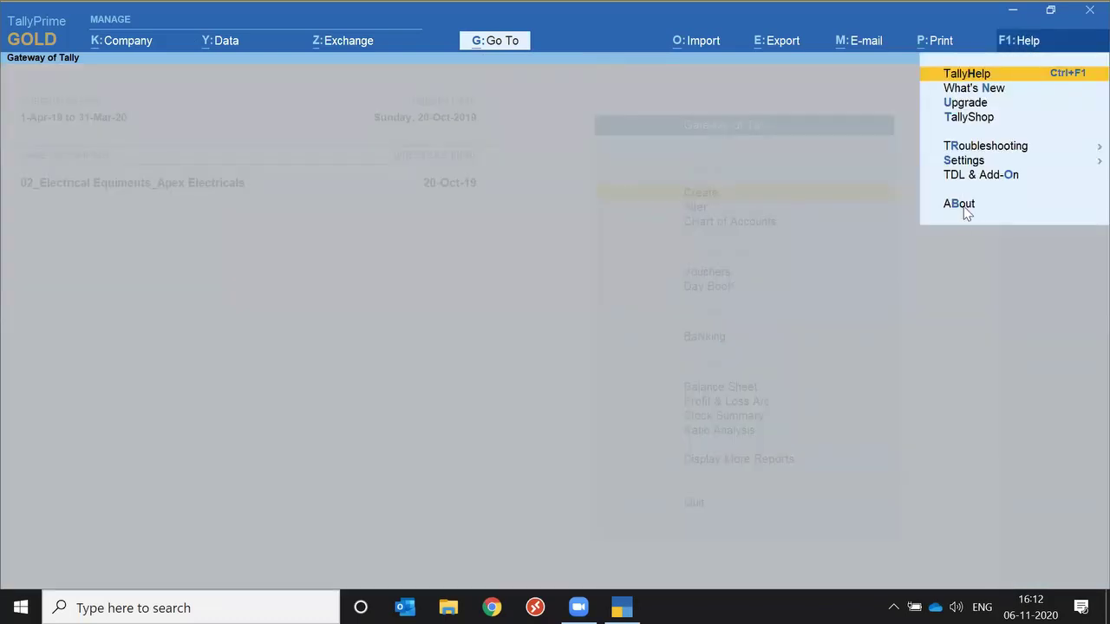
pyautogui.click(970, 163)
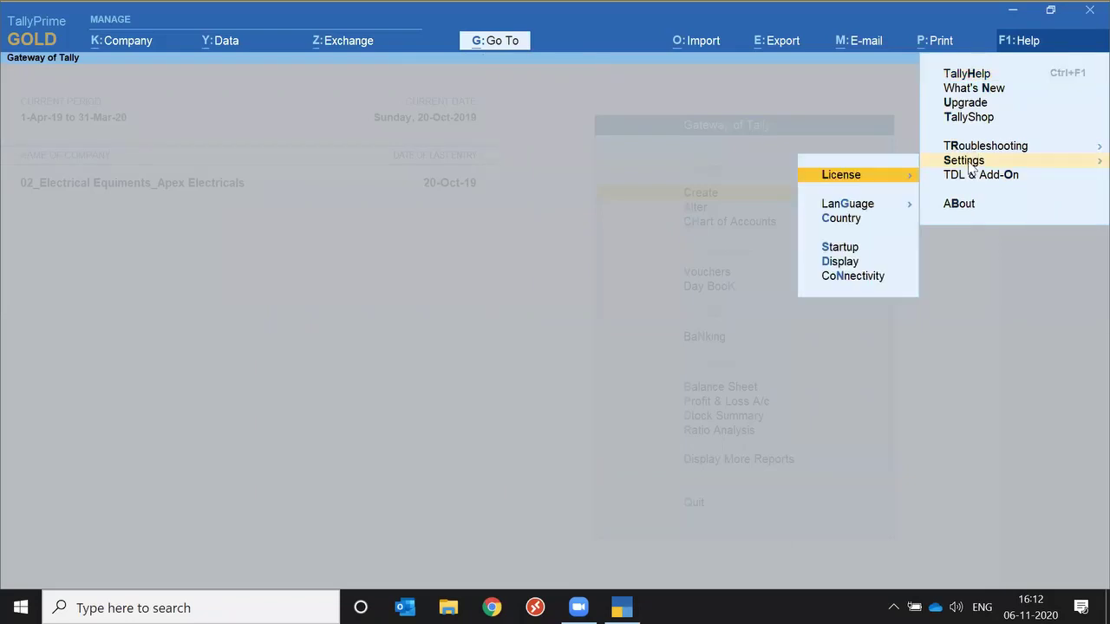
pyautogui.click(859, 180)
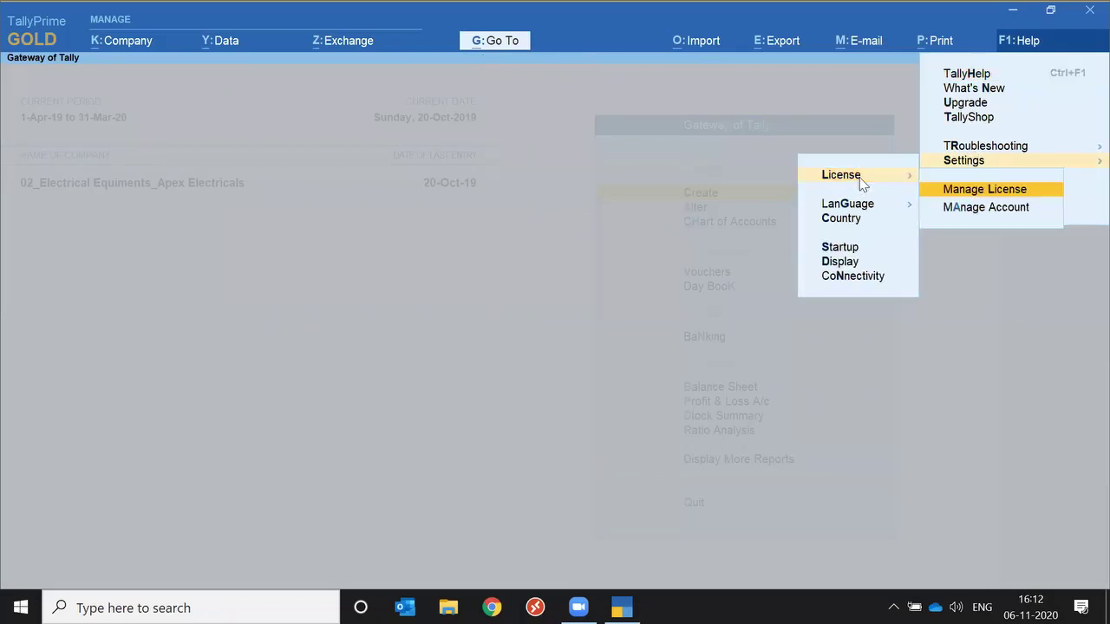
pyautogui.click(1010, 193)
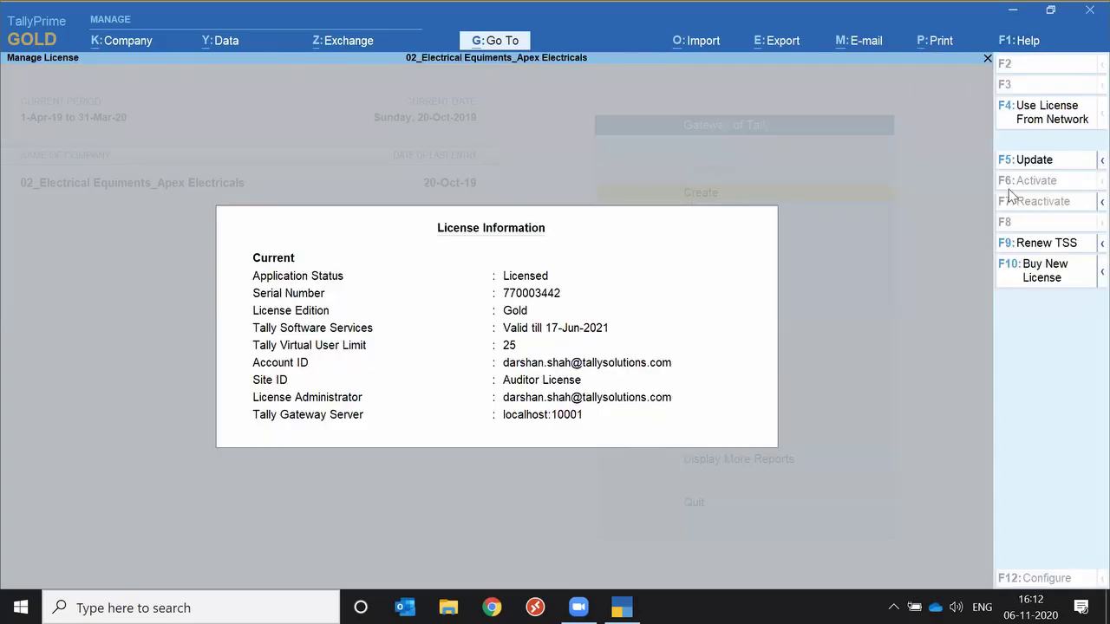
pyautogui.press('Escape')
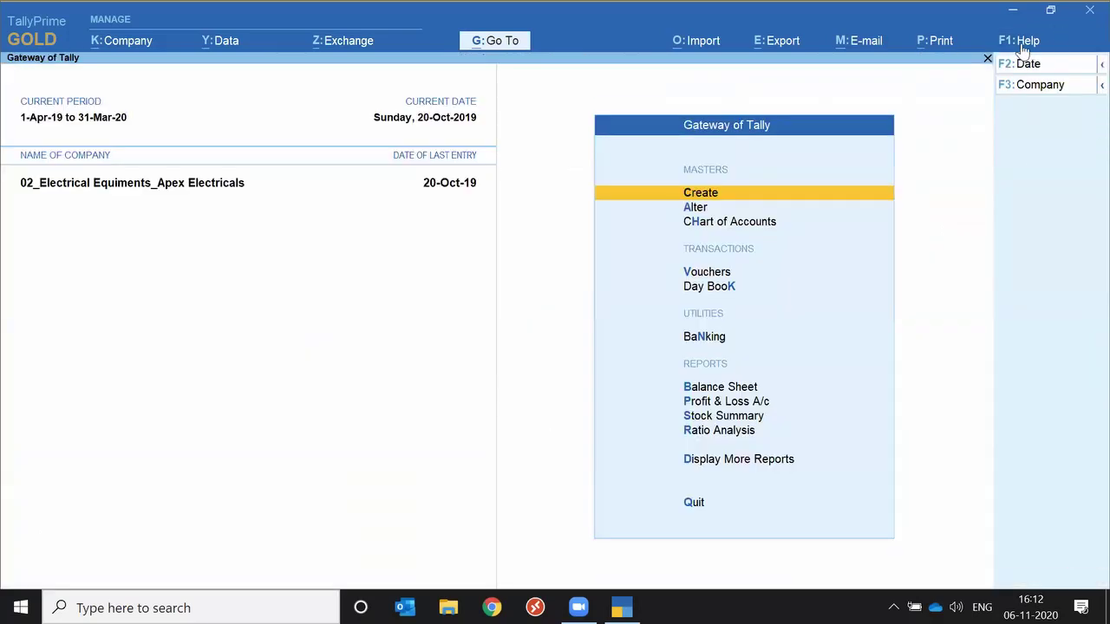
pyautogui.click(1024, 43)
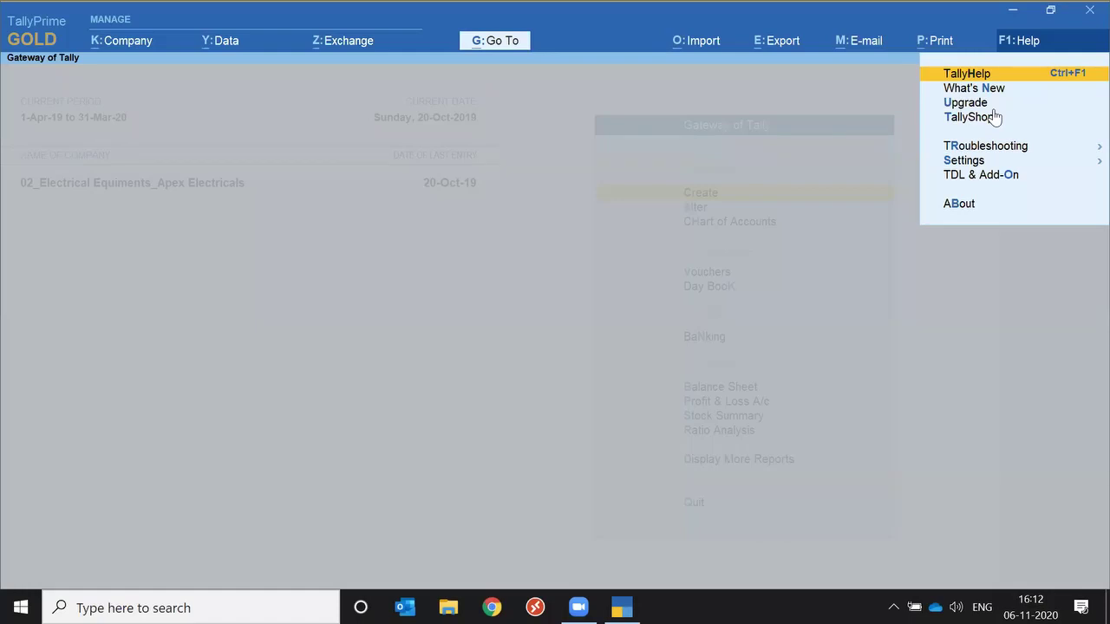
pyautogui.click(980, 165)
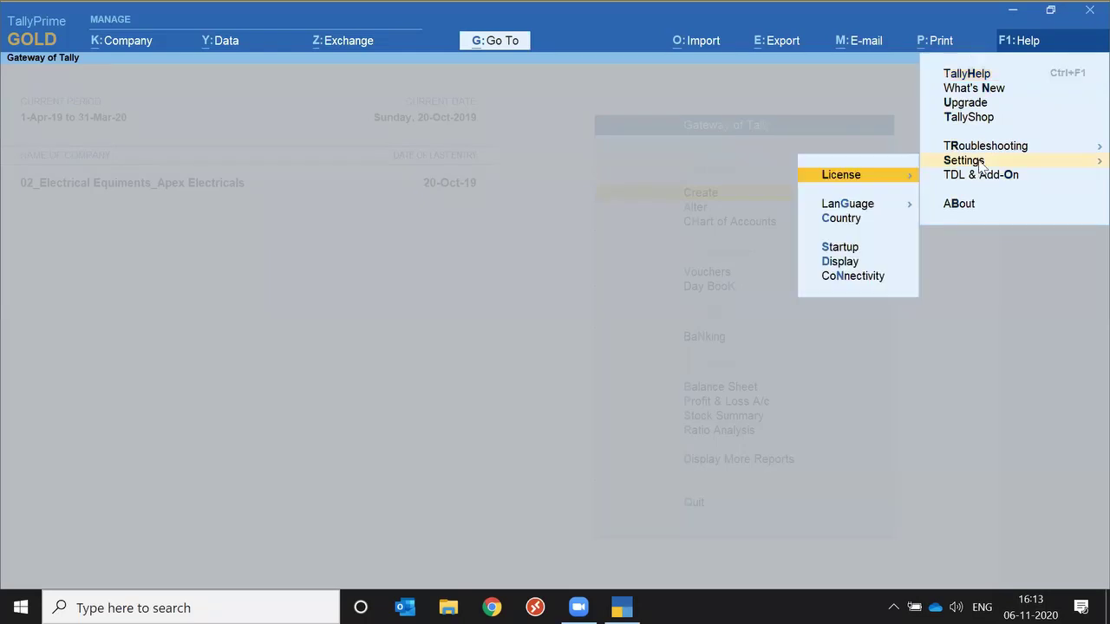
pyautogui.click(858, 180)
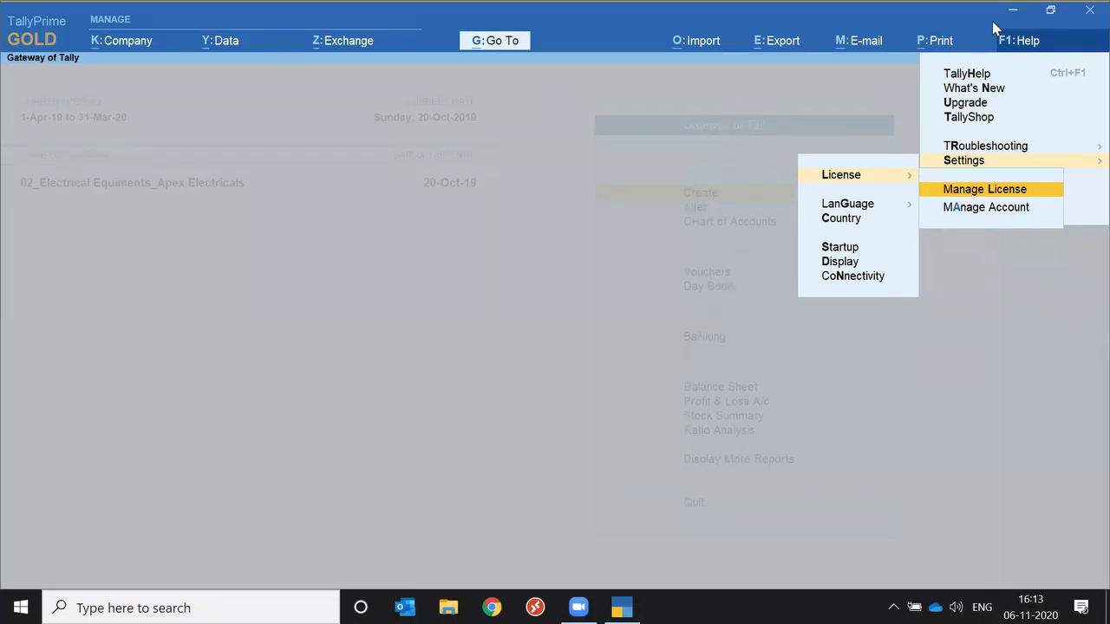
pyautogui.press('Escape')
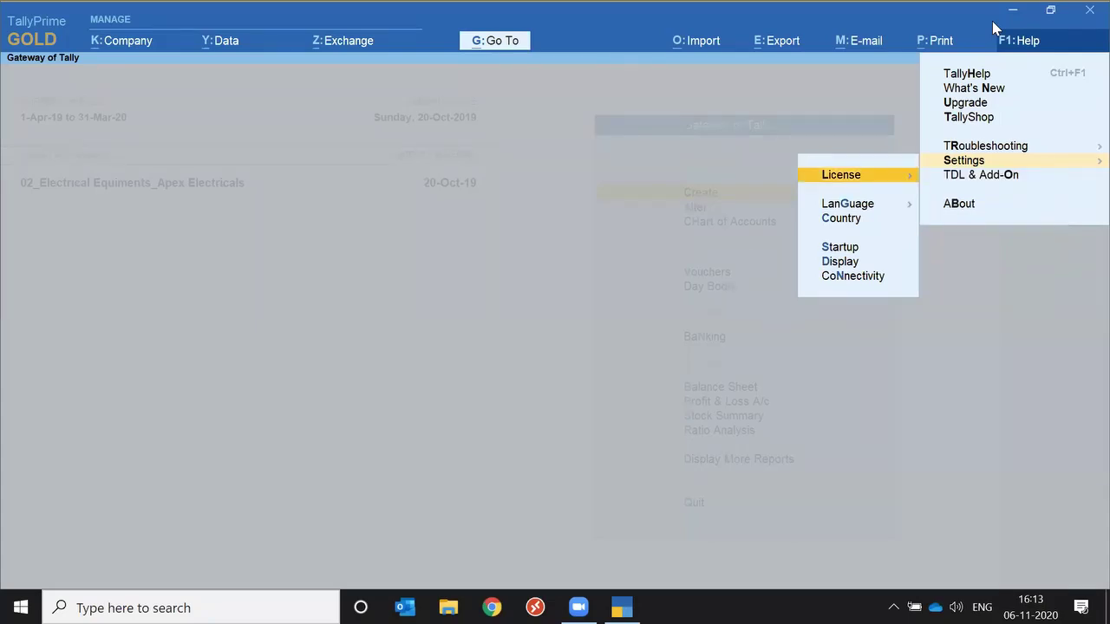
pyautogui.press('Escape')
pyautogui.press('Left')
pyautogui.press('Left')
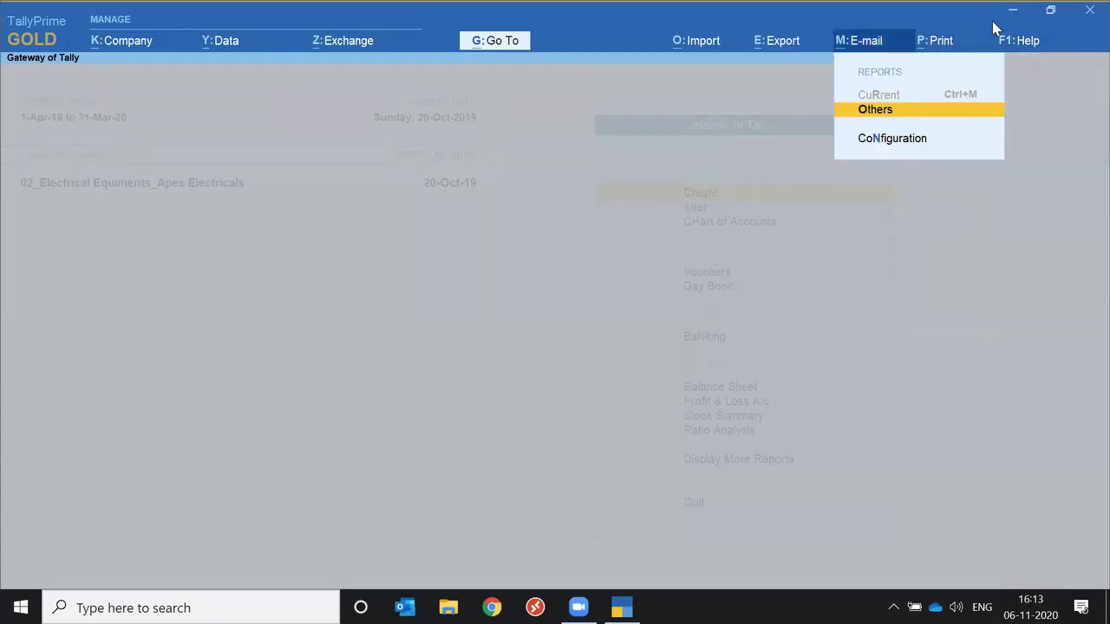
pyautogui.press('Escape')
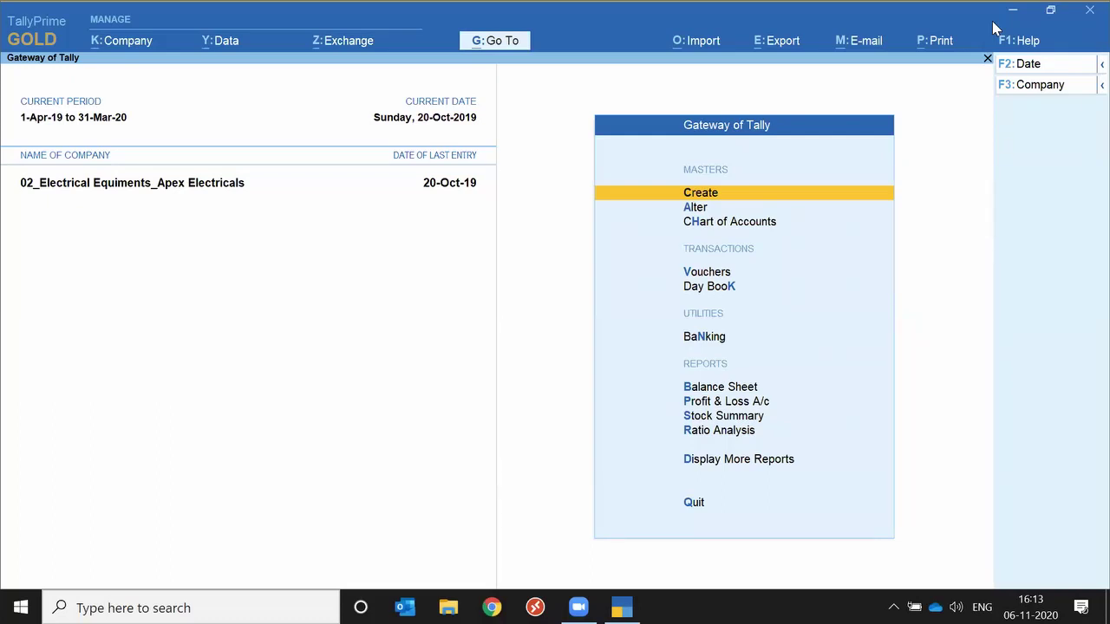
# Review the About information from the Help menu, then return to Gateway of Tally.
pyautogui.click(1041, 49)
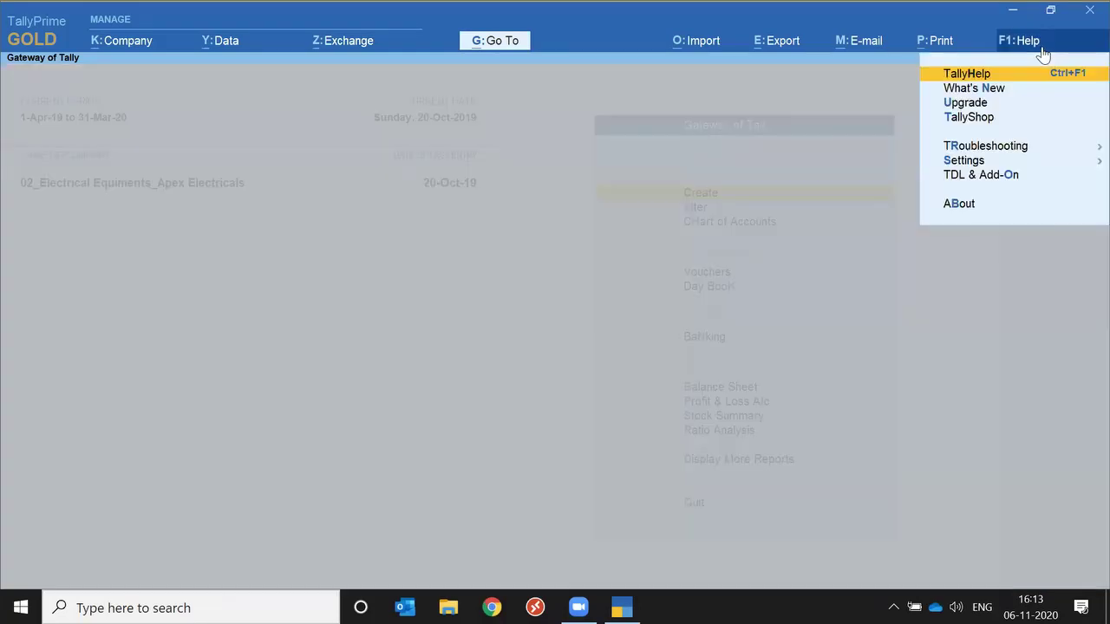
pyautogui.press('Down')
pyautogui.press('Down')
pyautogui.press('Down')
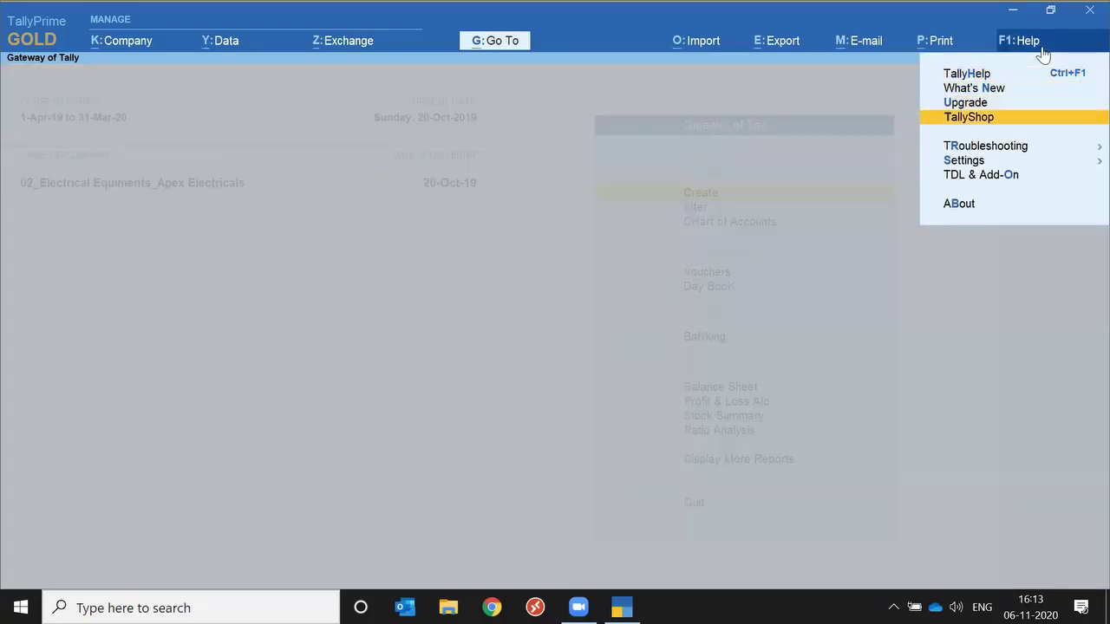
pyautogui.press('Down')
pyautogui.press('Down')
pyautogui.press('Down')
pyautogui.press('Down')
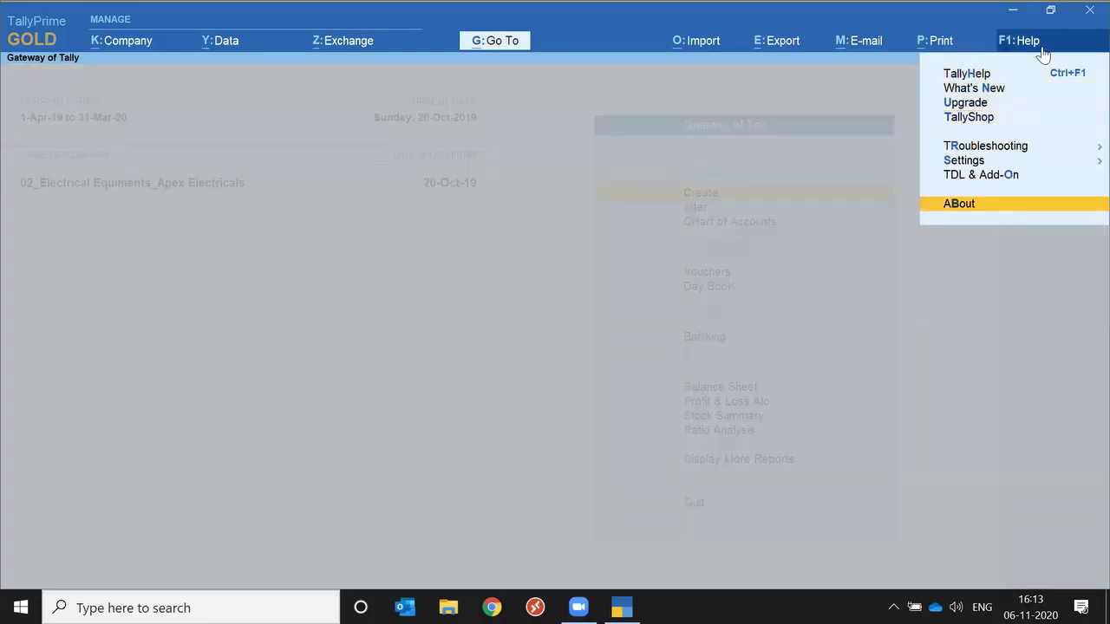
pyautogui.press('Return')
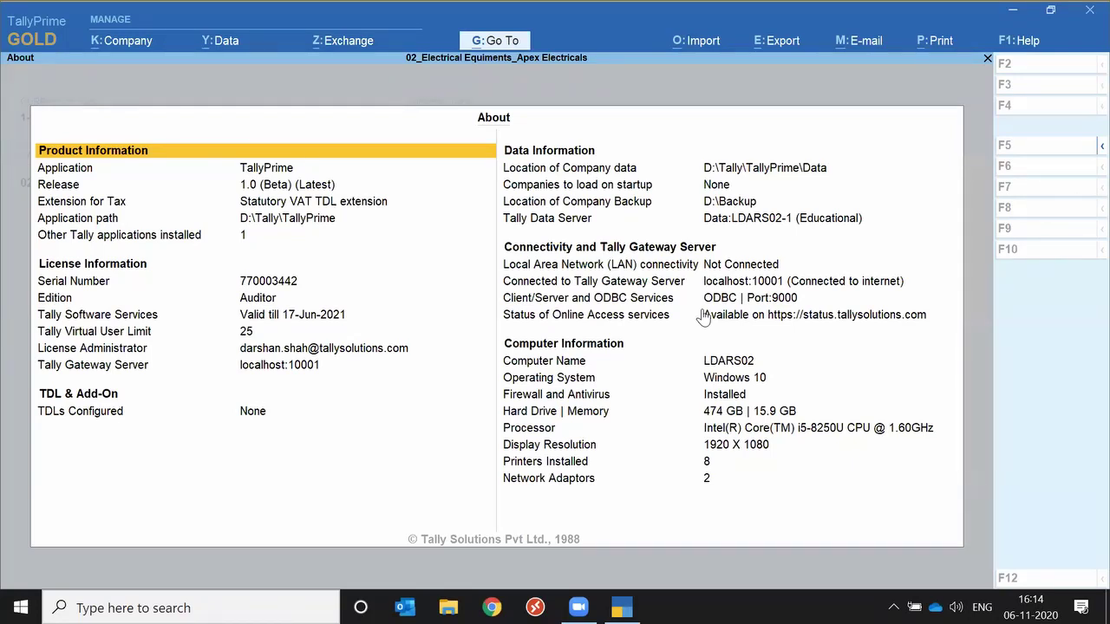
pyautogui.press('Escape')
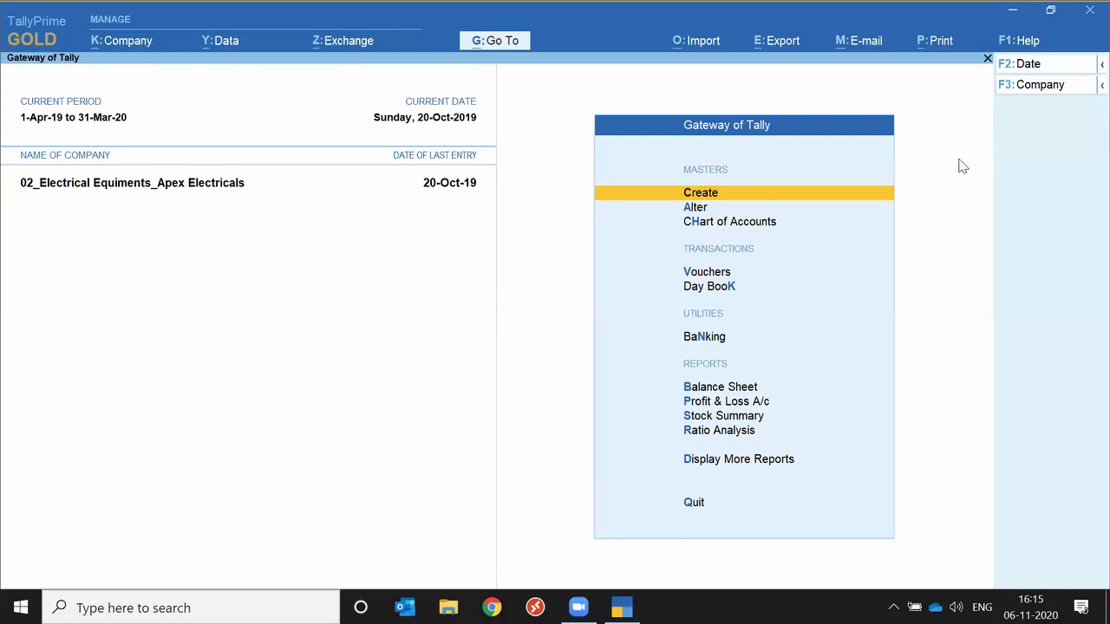
pyautogui.click(1089, 43)
pyautogui.press('Down')
pyautogui.press('Down')
pyautogui.press('Down')
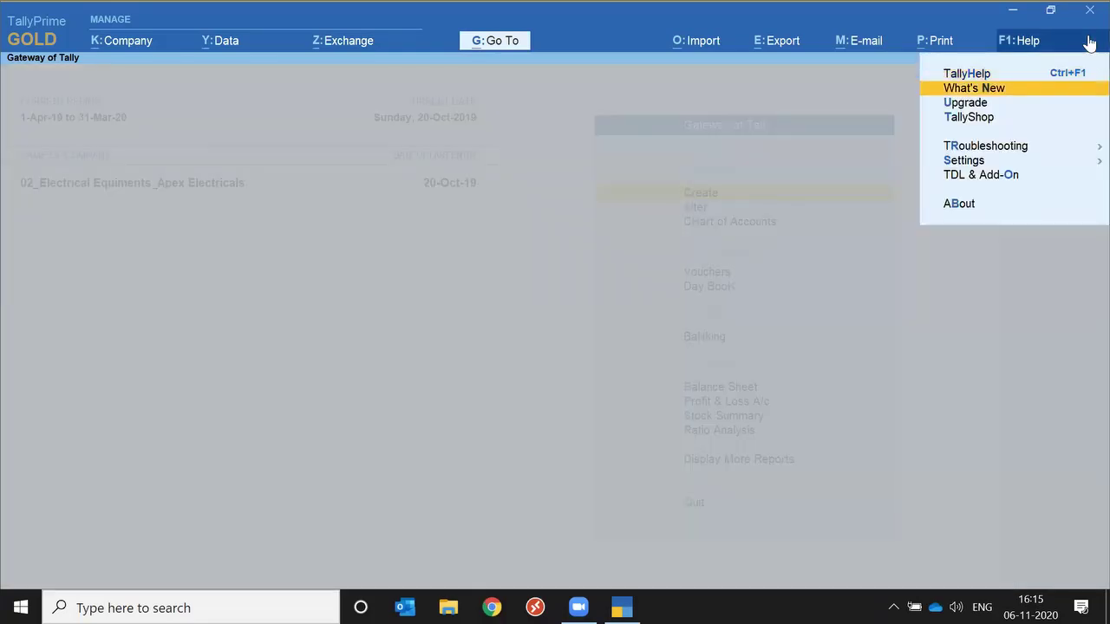
pyautogui.press('Return')
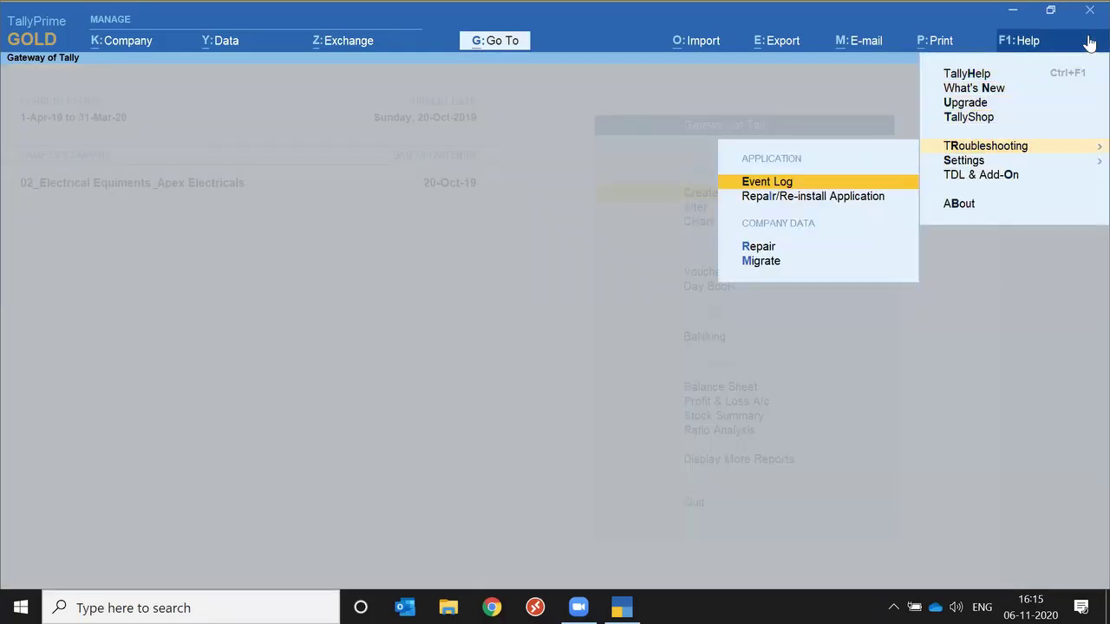
pyautogui.press('Escape')
pyautogui.press('Escape')
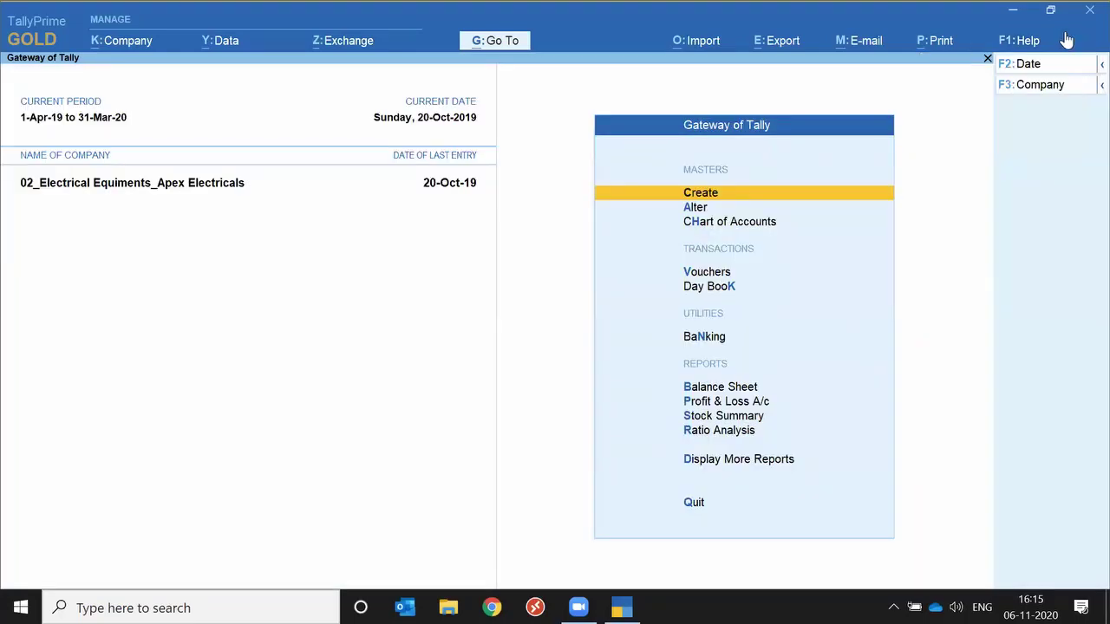
pyautogui.press('n')
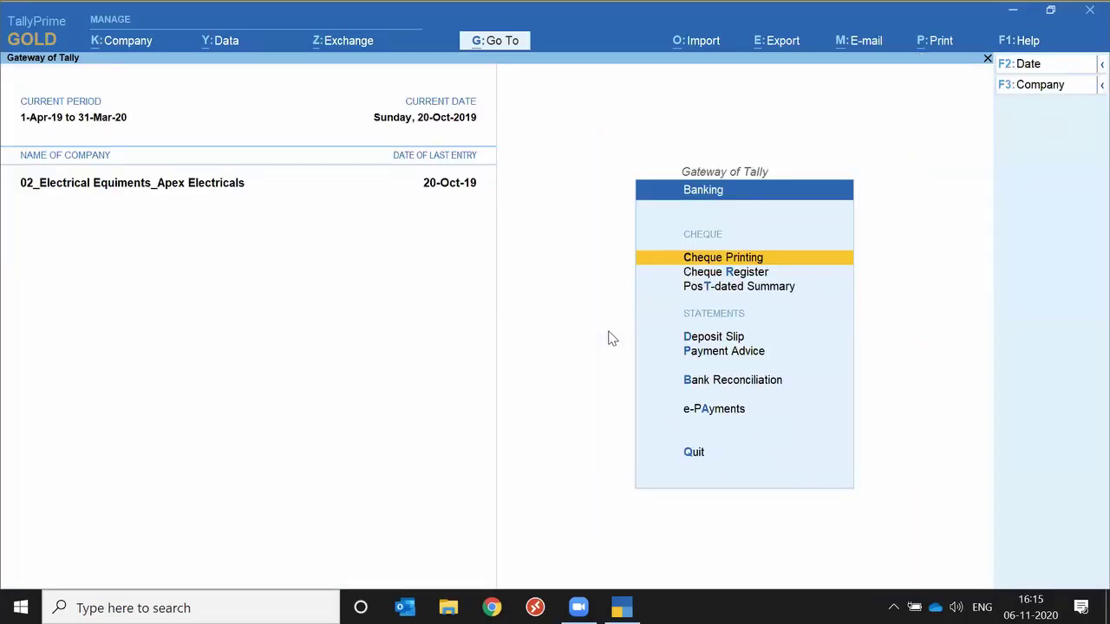
pyautogui.press('Escape')
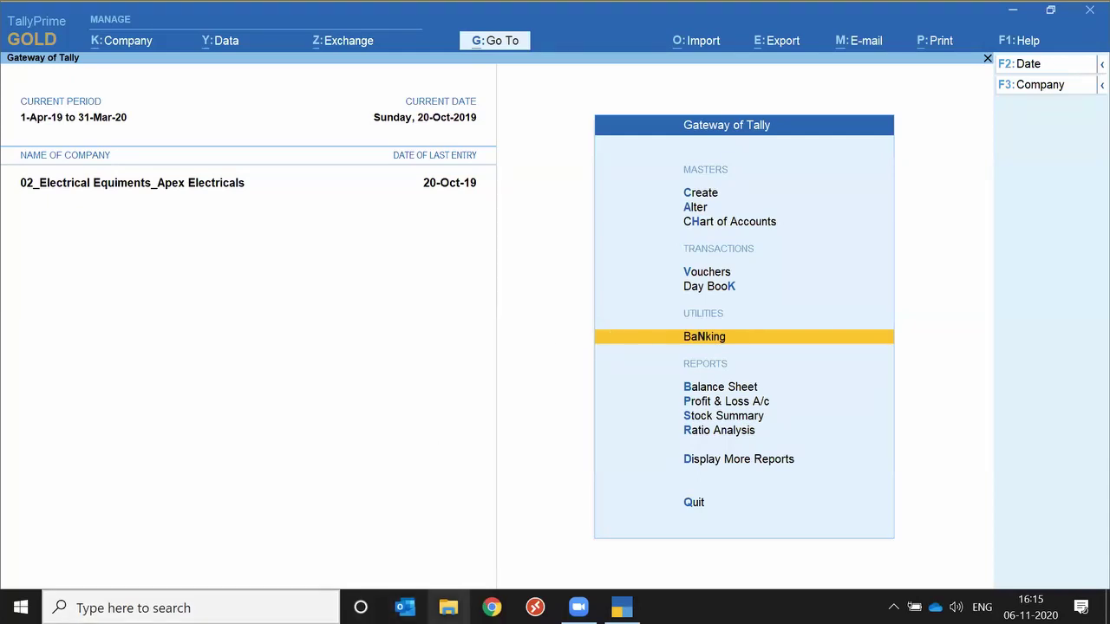
# In File Explorer, browse to D:\Tally\TallyPrime\Data\Clients.
pyautogui.click(448, 607)
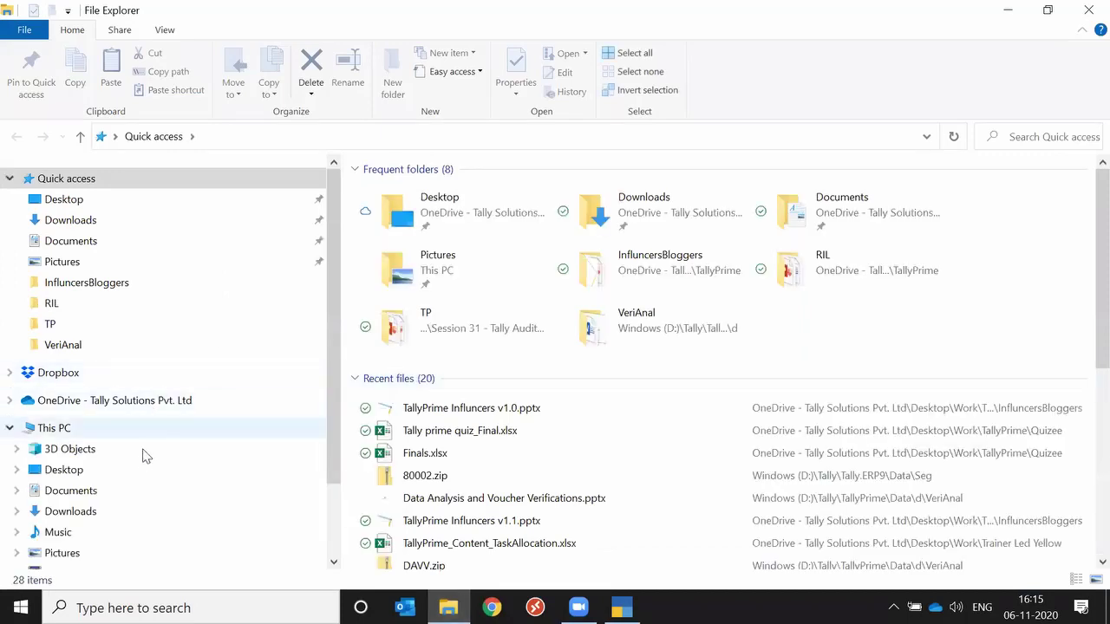
pyautogui.click(119, 430)
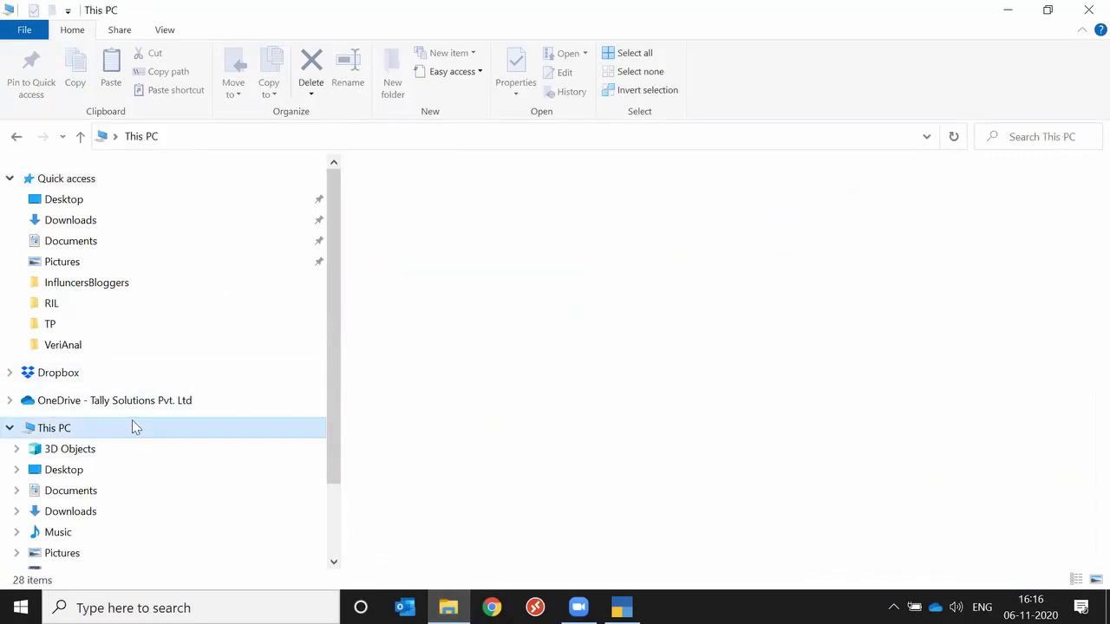
pyautogui.click(679, 385)
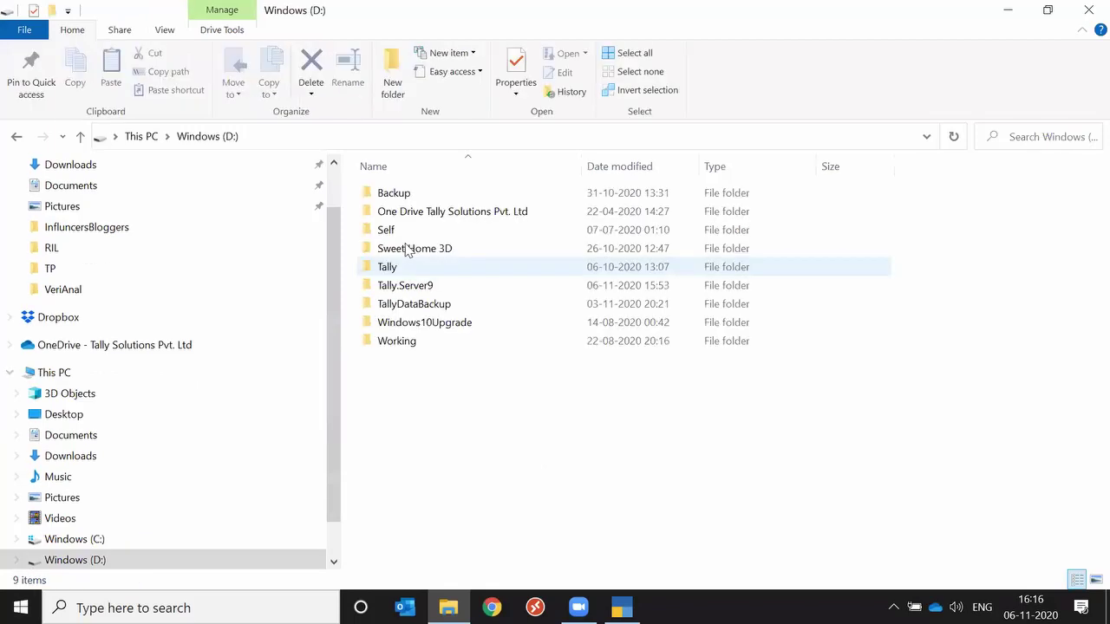
pyautogui.doubleClick(401, 265)
pyautogui.press('Up')
pyautogui.press('Up')
pyautogui.press('Up')
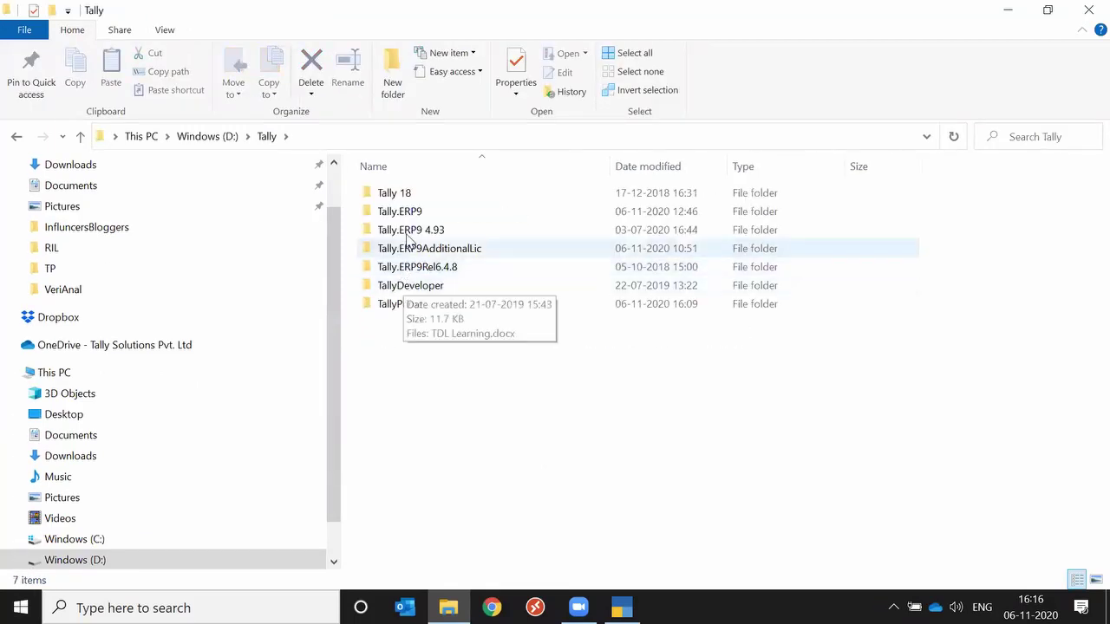
pyautogui.doubleClick(406, 312)
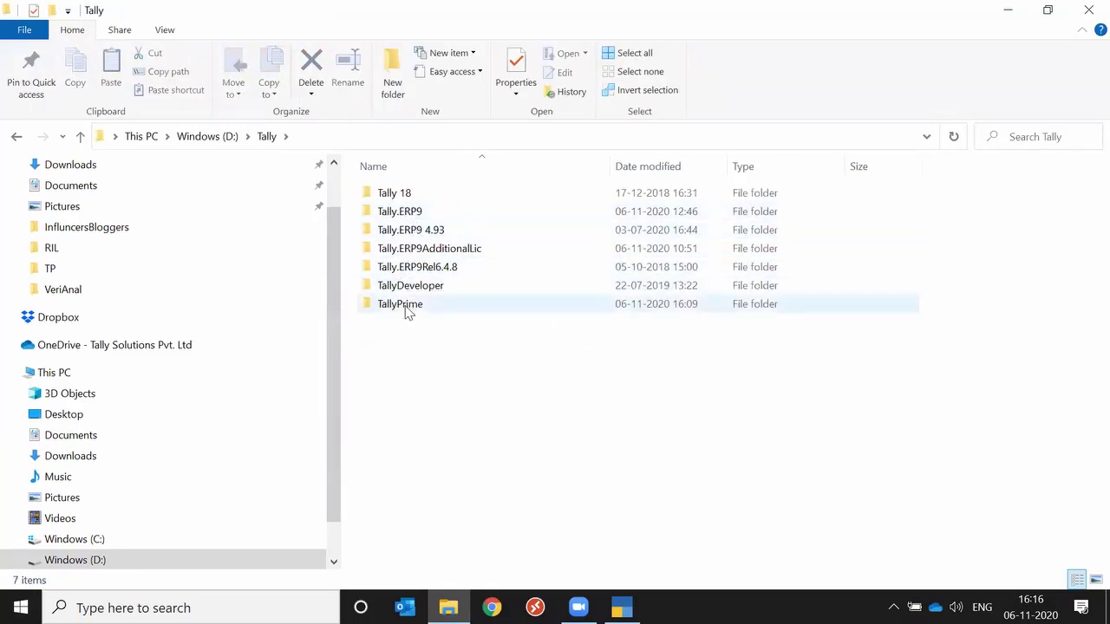
pyautogui.doubleClick(397, 230)
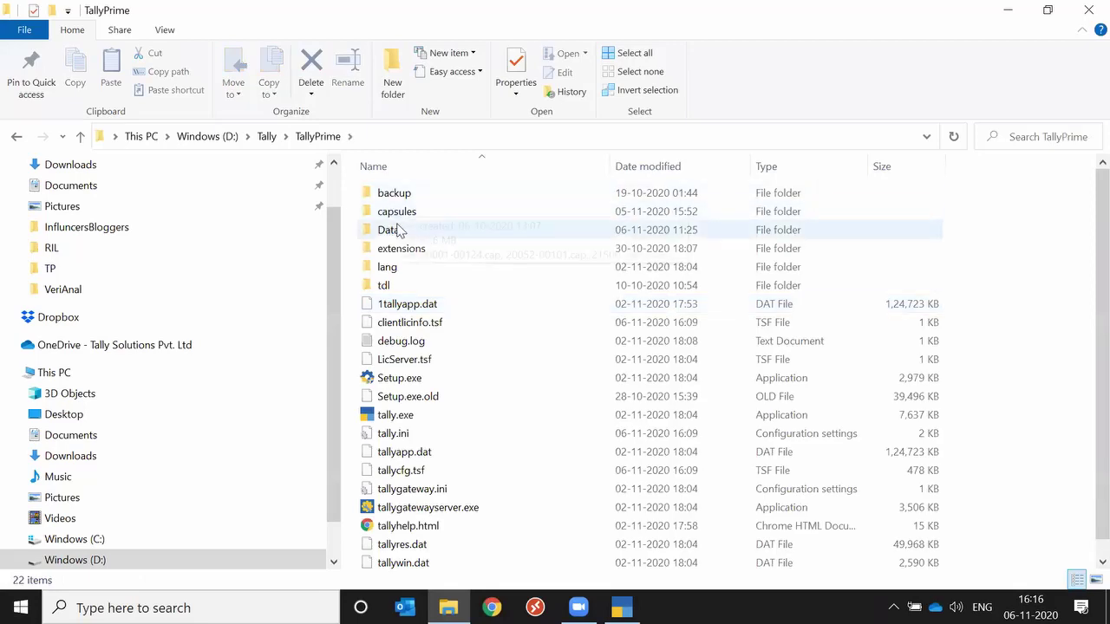
pyautogui.click(381, 451)
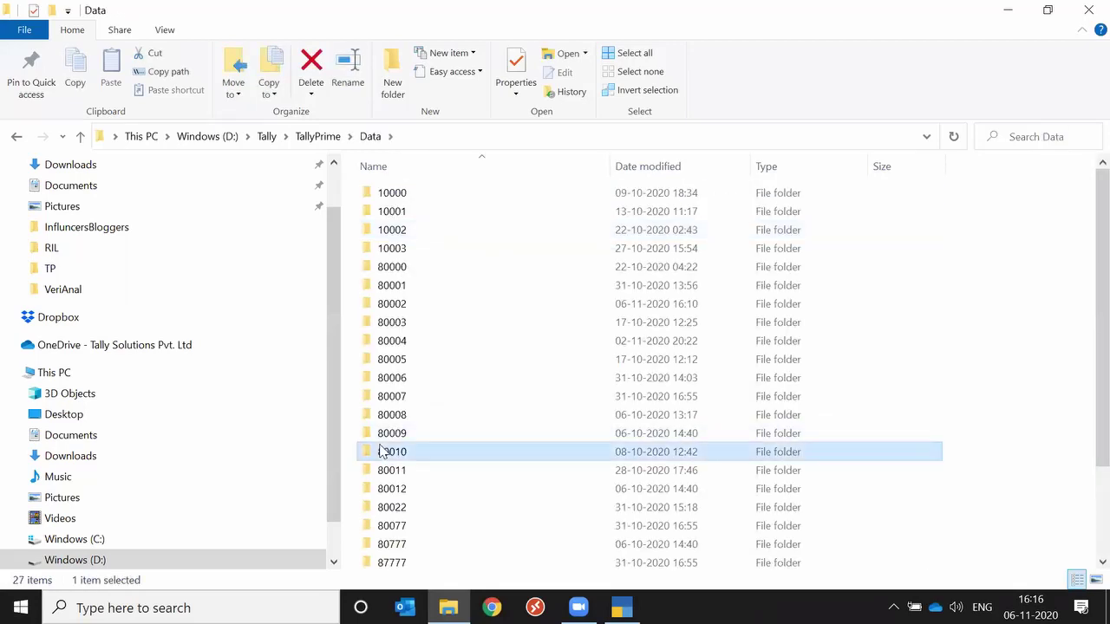
pyautogui.press('c')
pyautogui.press('Return')
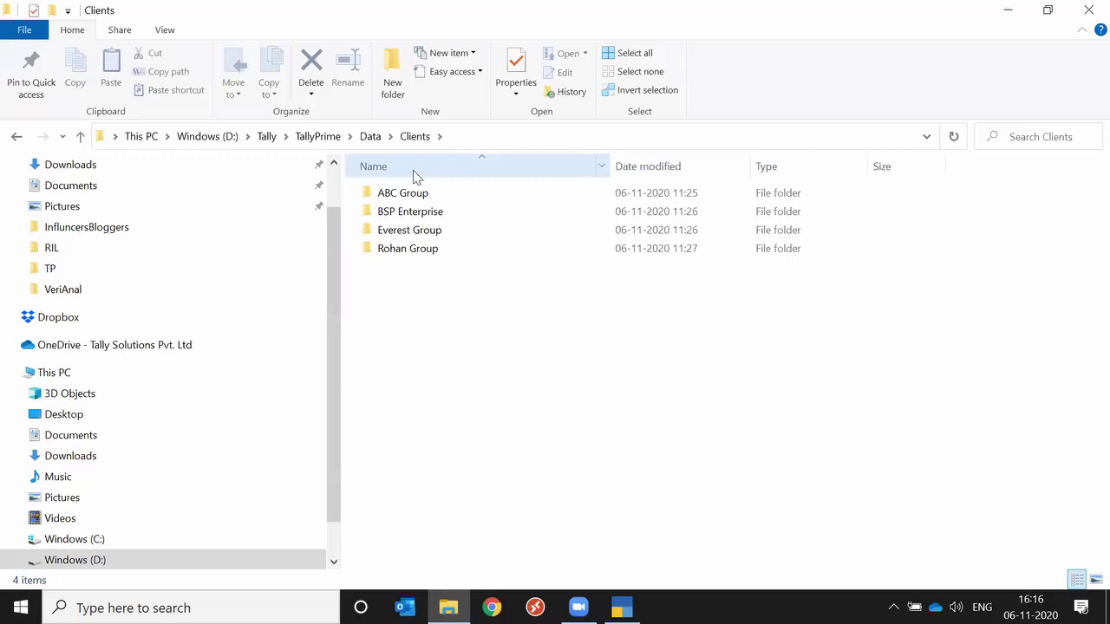
# Open Rohan Group > RSP Pvt. Ltd, then close File Explorer.
pyautogui.press('Down')
pyautogui.press('Down')
pyautogui.press('Down')
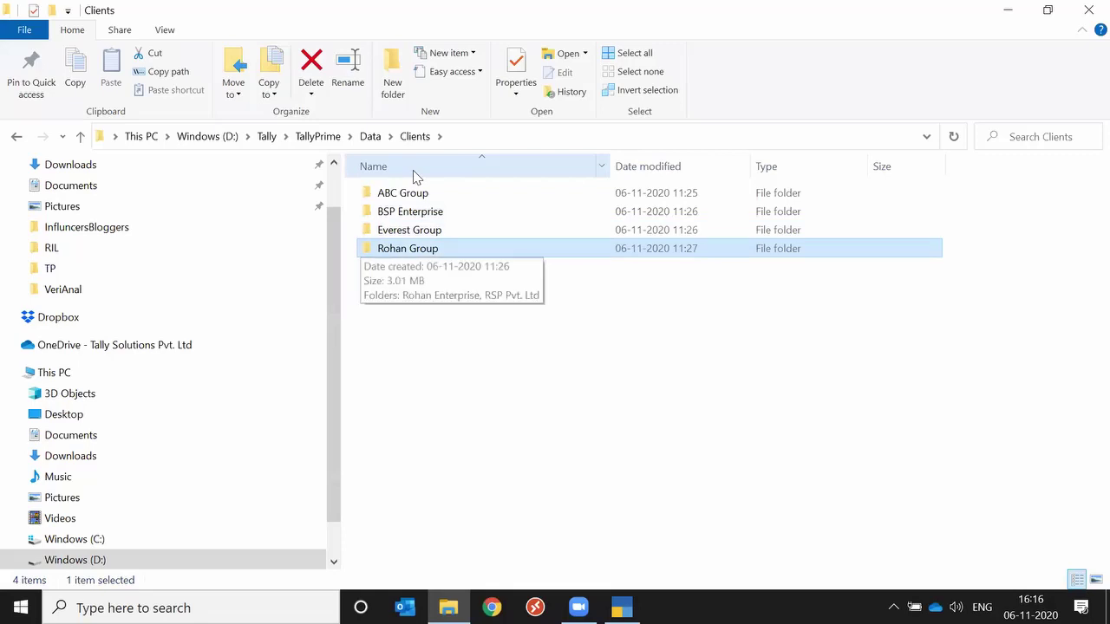
pyautogui.press('Return')
pyautogui.press('Down')
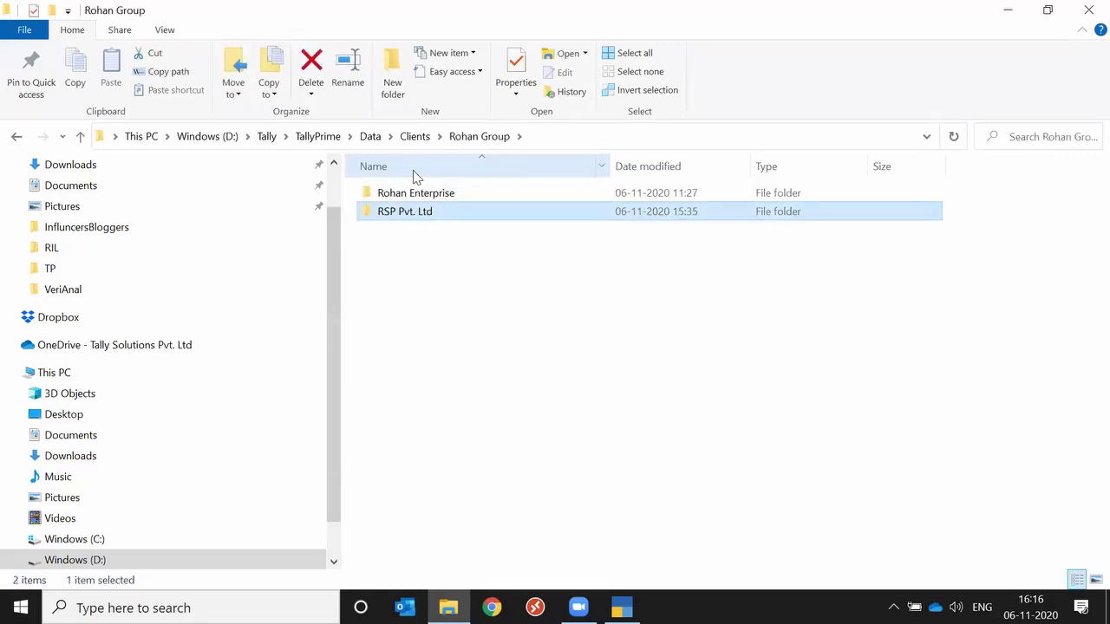
pyautogui.press('Up')
pyautogui.press('Down')
pyautogui.press('Return')
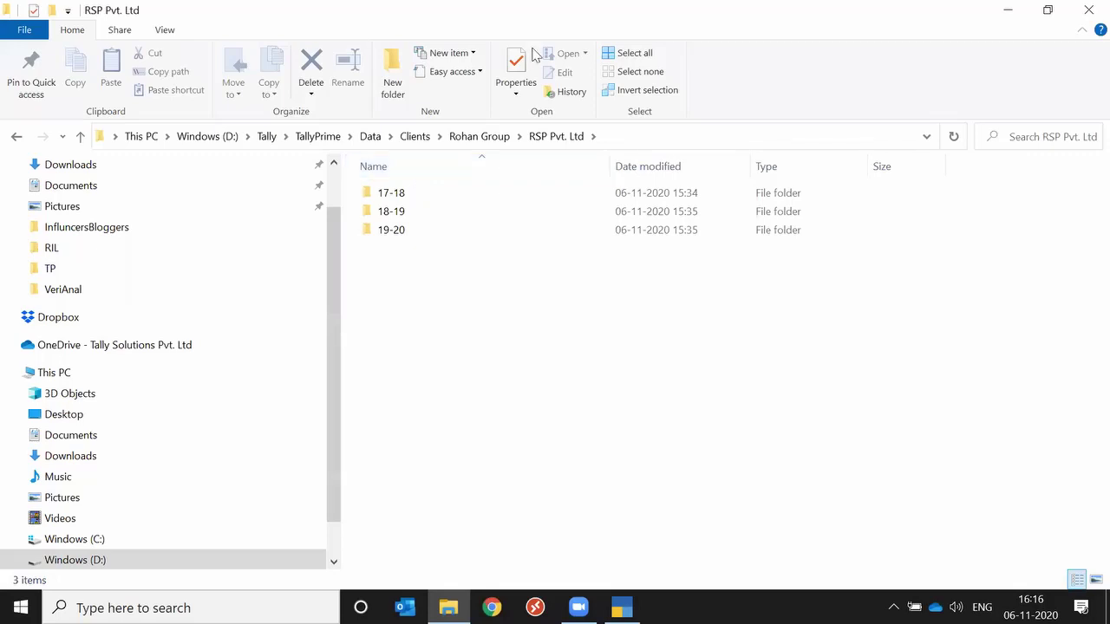
pyautogui.click(1088, 12)
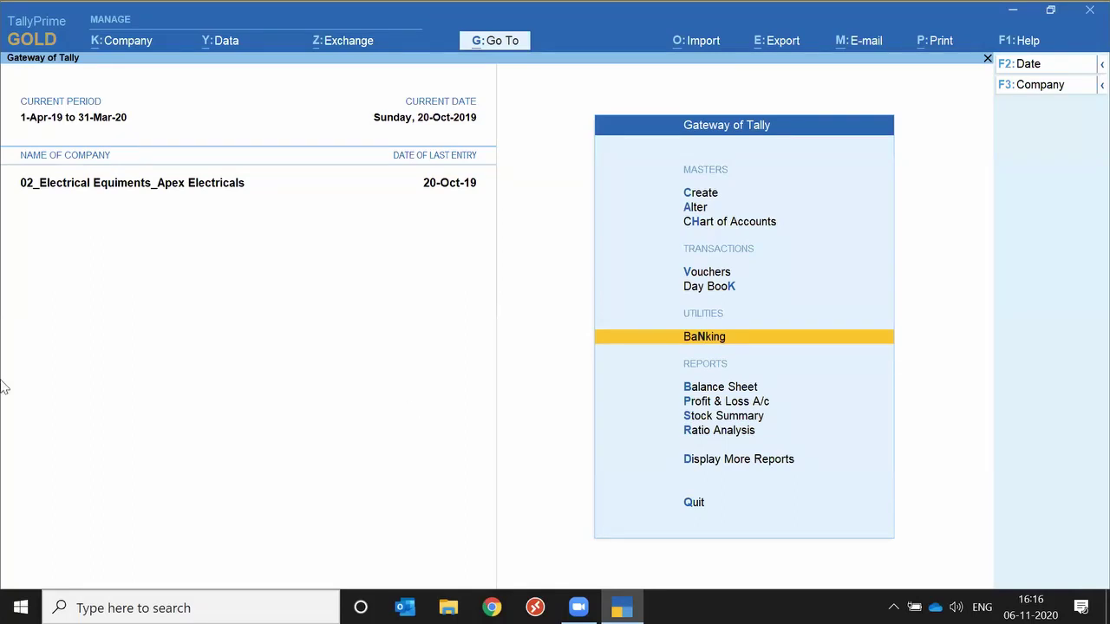
# From Company > Select, browse the Data path into the Clients folder.
pyautogui.click(124, 48)
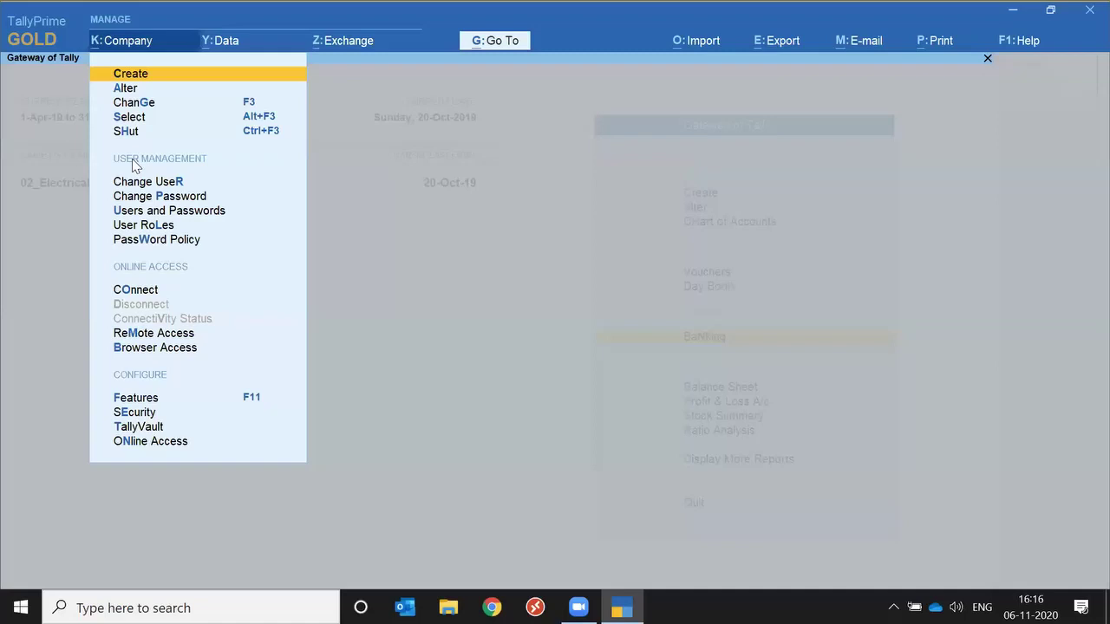
pyautogui.press('Down')
pyautogui.press('Down')
pyautogui.press('Down')
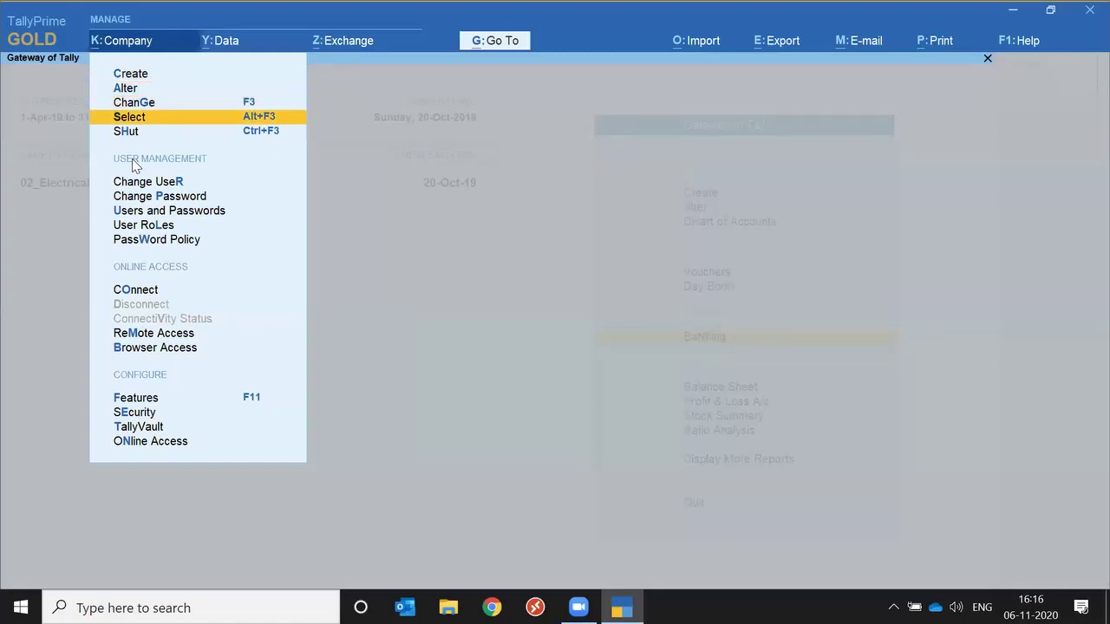
pyautogui.press('Return')
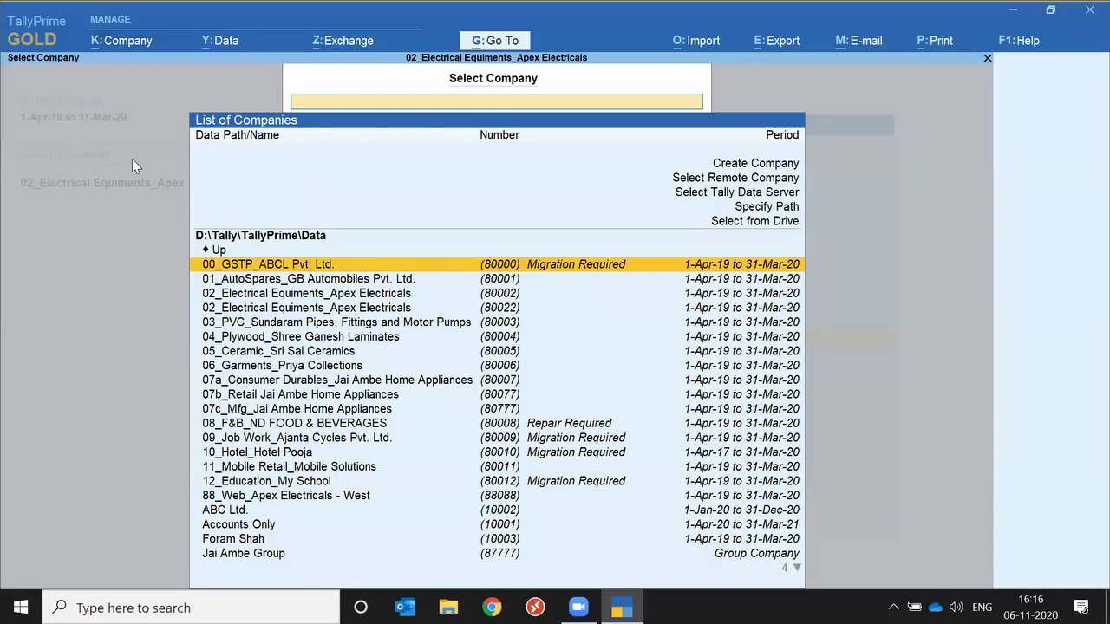
pyautogui.press('Up')
pyautogui.press('Down')
pyautogui.press('Up')
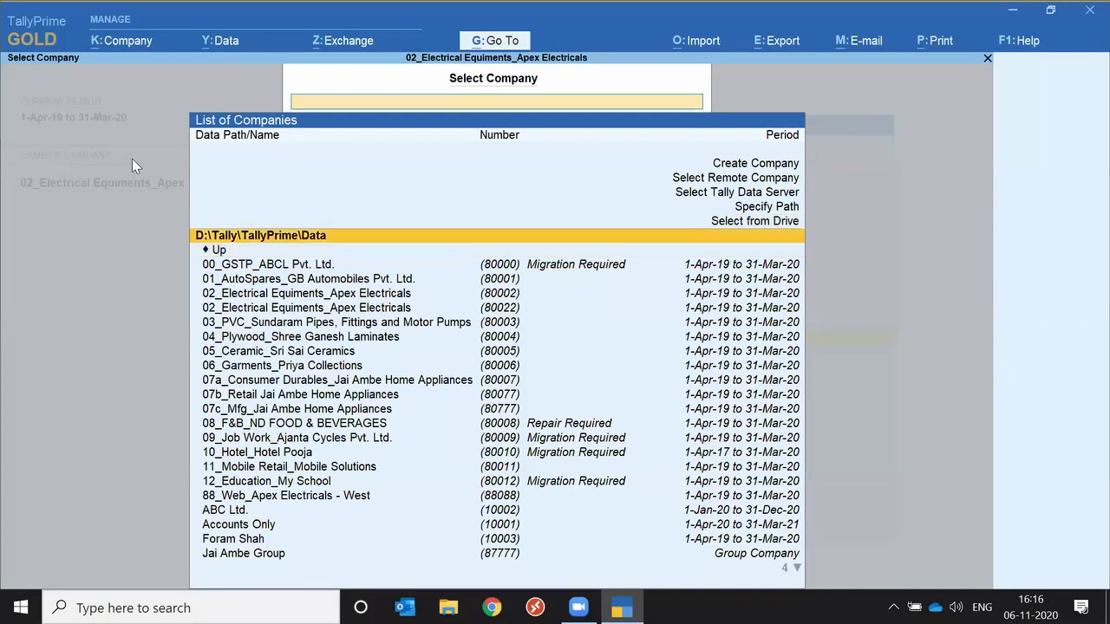
pyautogui.press('Up')
pyautogui.press('pagedown')
pyautogui.press('pagedown')
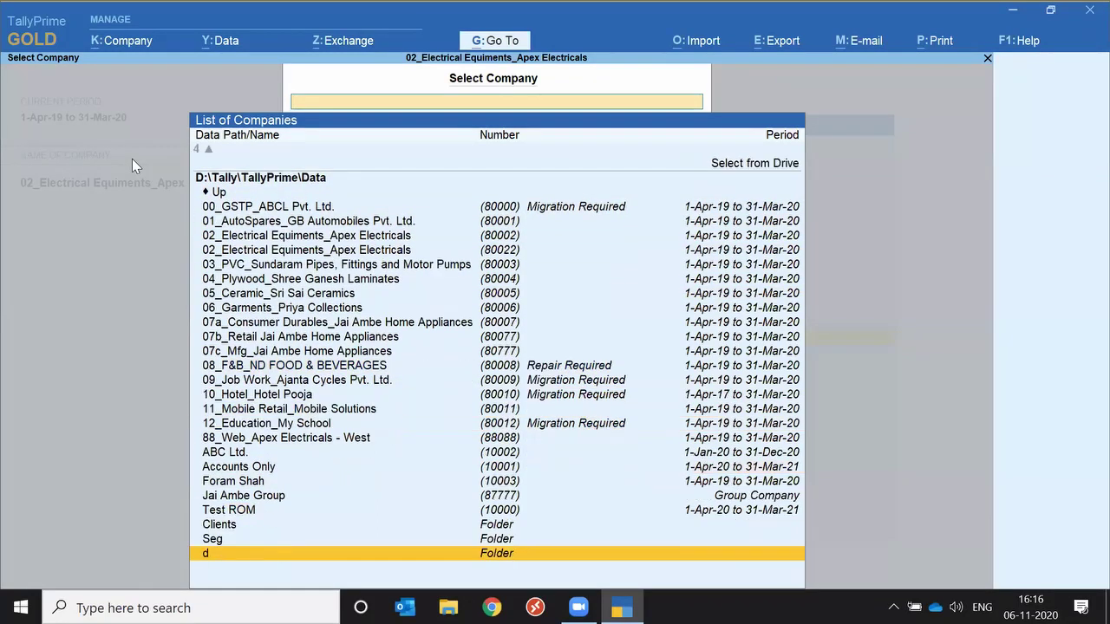
pyautogui.press('Up')
pyautogui.press('Up')
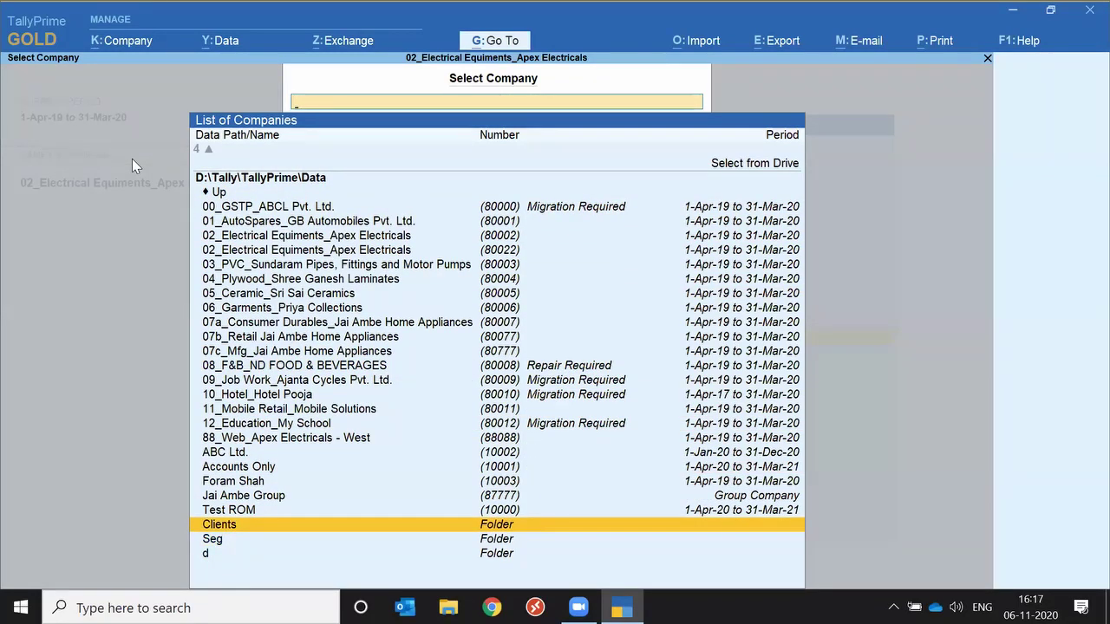
pyautogui.press('Return')
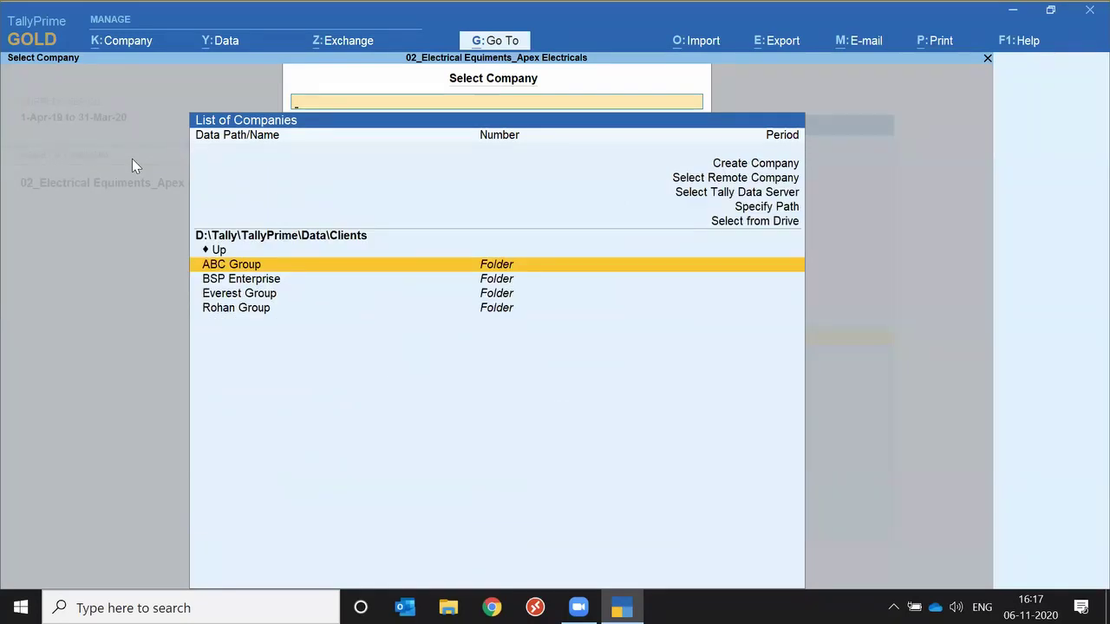
# Go through Rohan Group to RSP Pvt. Ltd and open its 19-20 folder.
pyautogui.press('Down')
pyautogui.press('Down')
pyautogui.press('Down')
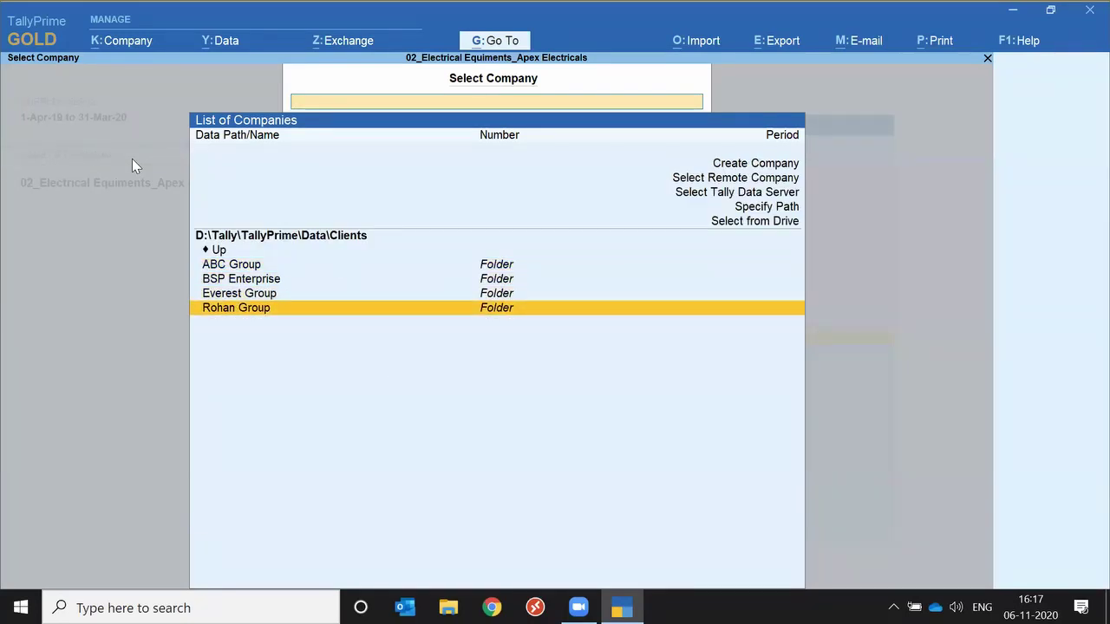
pyautogui.press('Return')
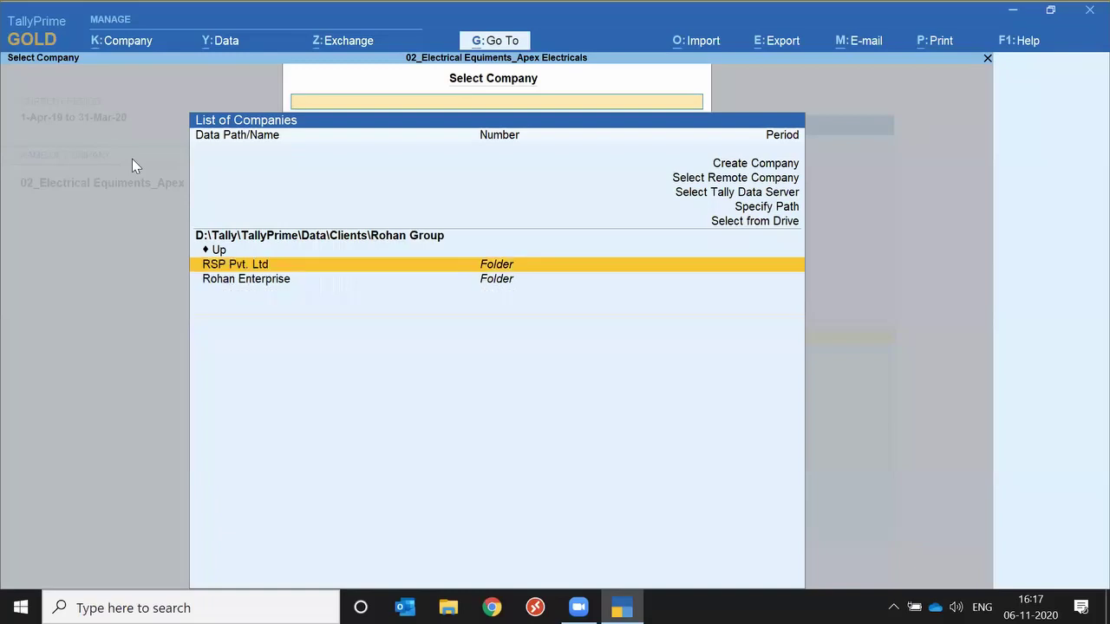
pyautogui.press('Down')
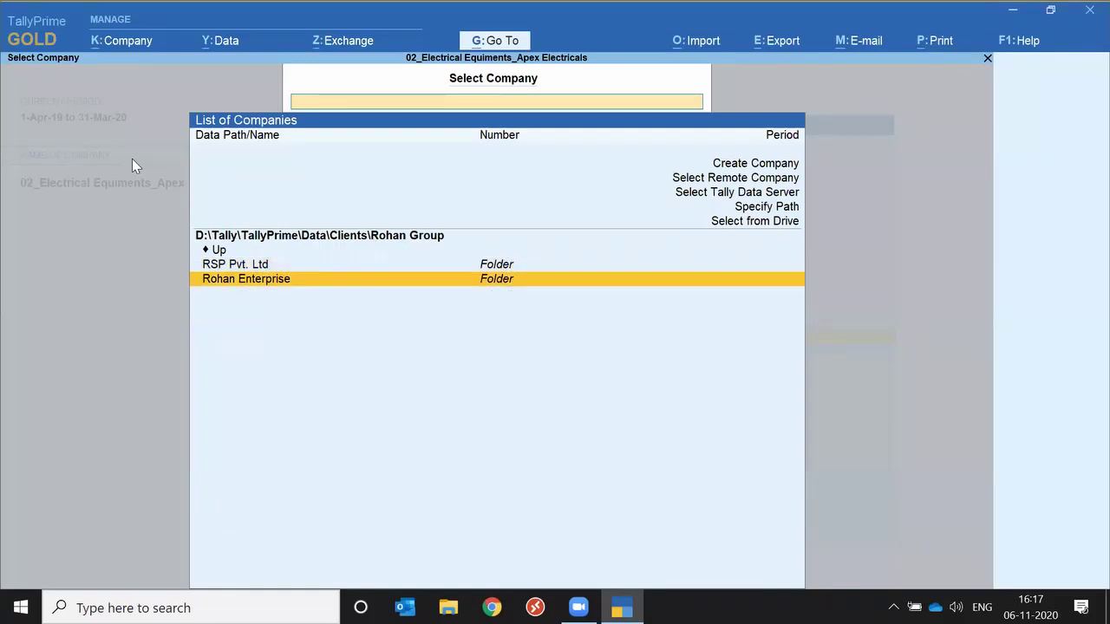
pyautogui.press('Return')
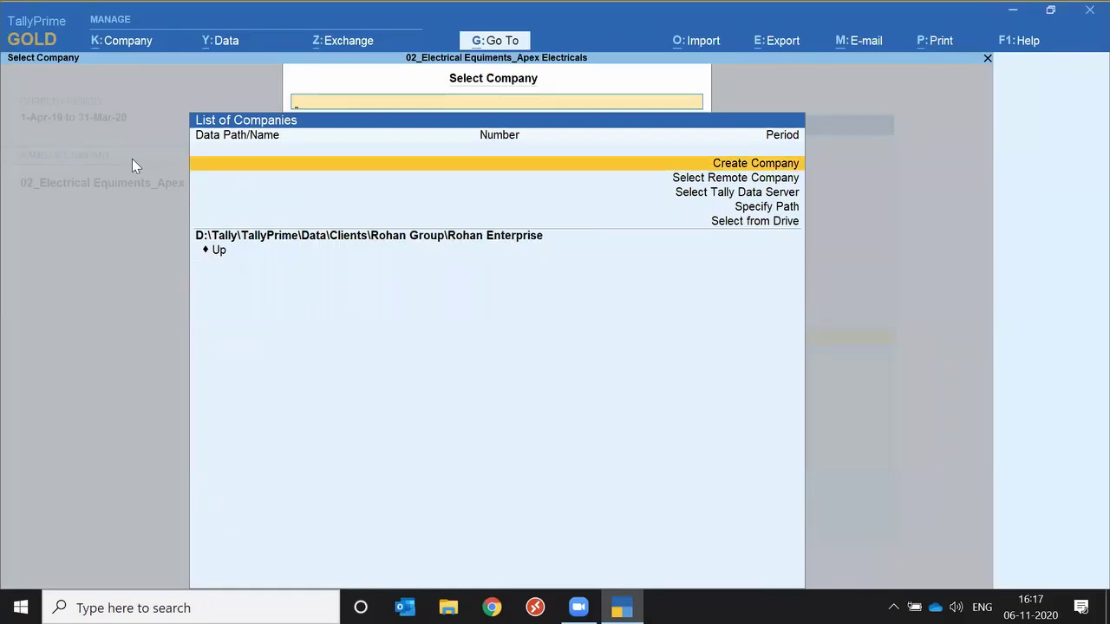
pyautogui.press('Up')
pyautogui.press('Return')
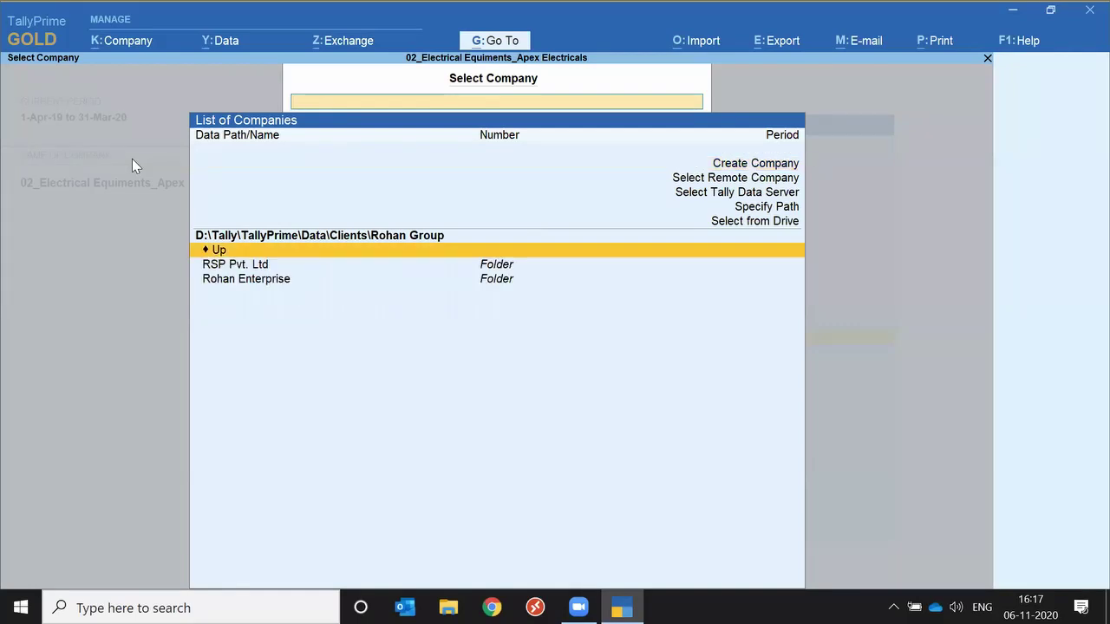
pyautogui.press('Down')
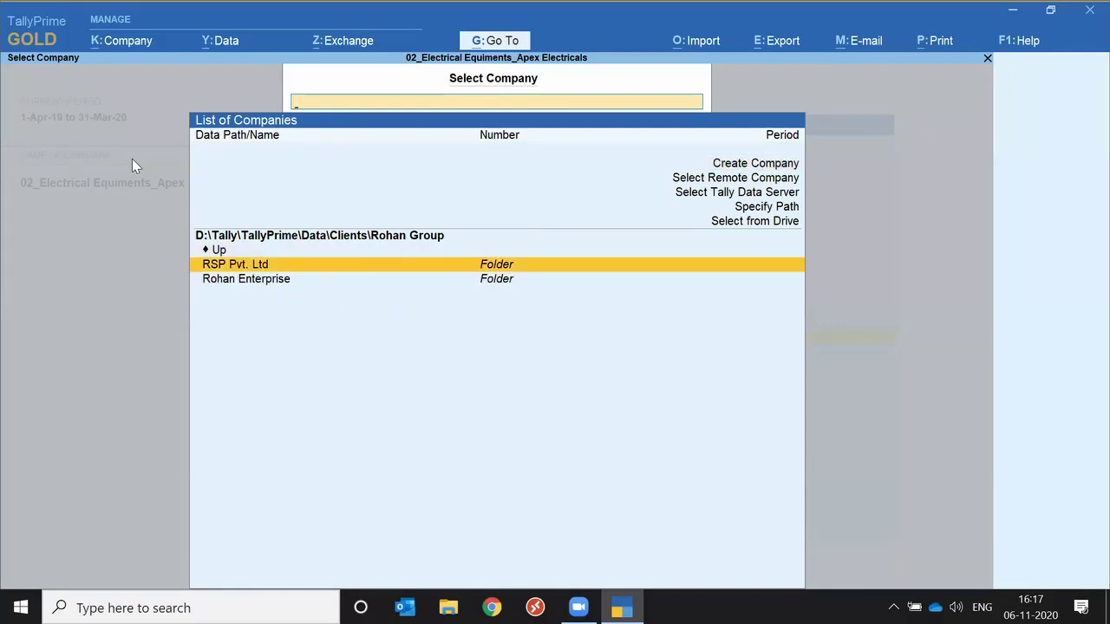
pyautogui.press('Return')
pyautogui.press('Down')
pyautogui.press('Down')
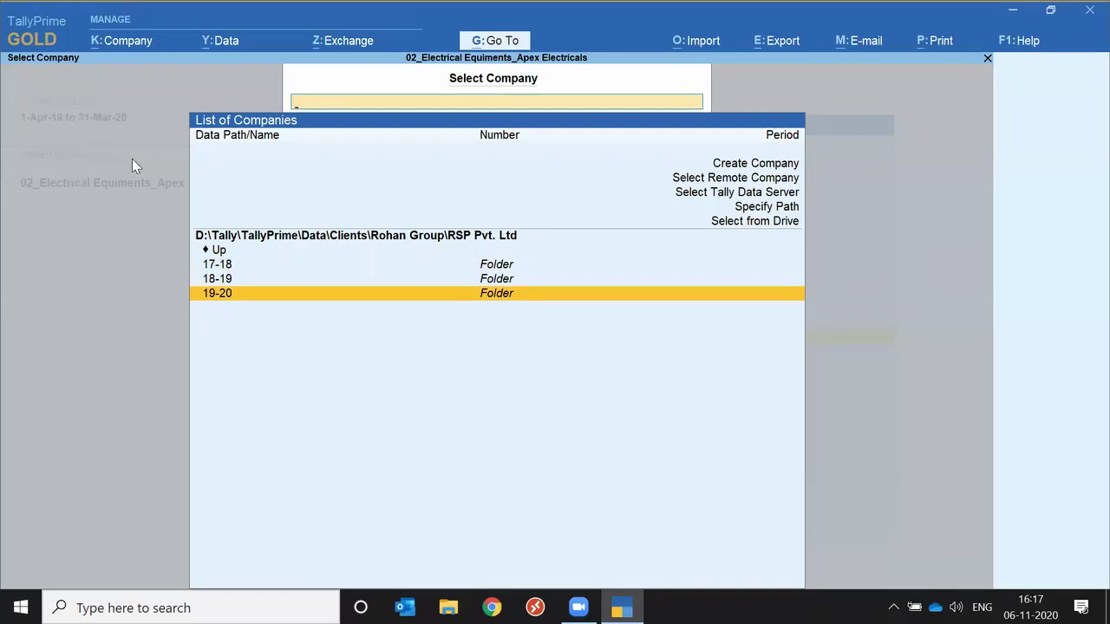
pyautogui.press('Return')
pyautogui.press('Return')
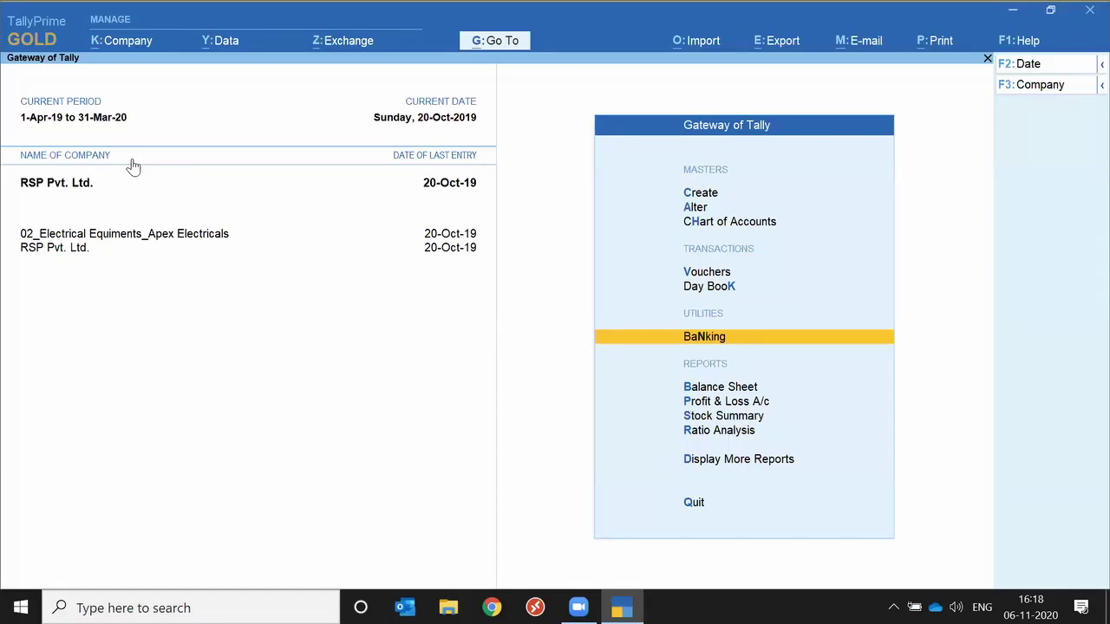
# Move the Gateway of Tally selection to Create masters.
pyautogui.press('Home')
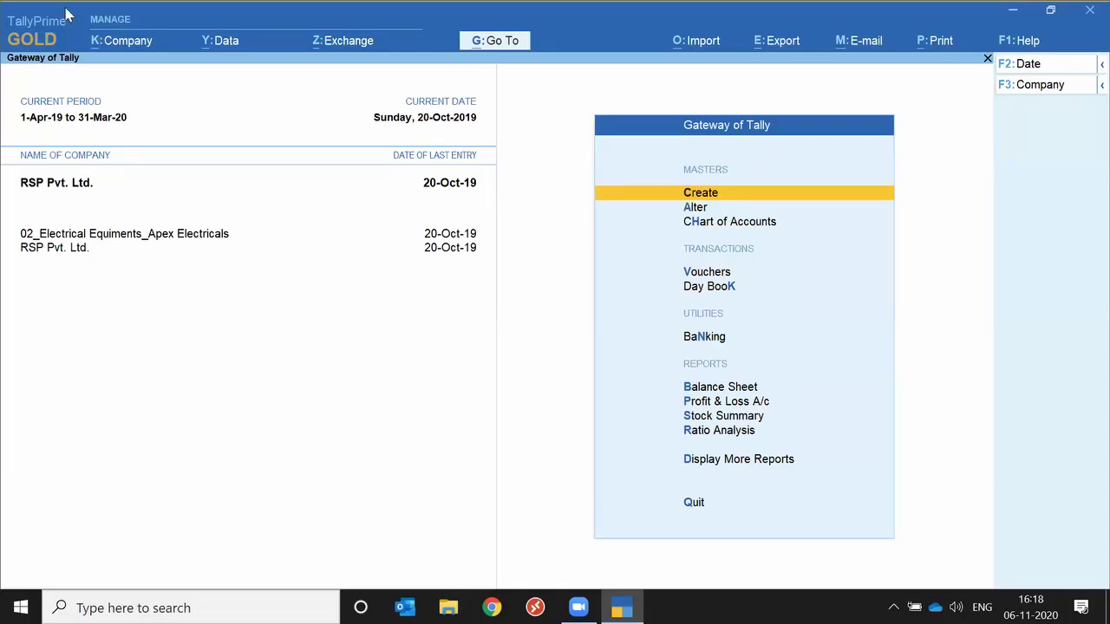
# Shut RSP Pvt. Ltd. via Company > Shut, then reopen the Company menu.
pyautogui.click(122, 48)
pyautogui.press('Down')
pyautogui.press('Down')
pyautogui.press('Return')
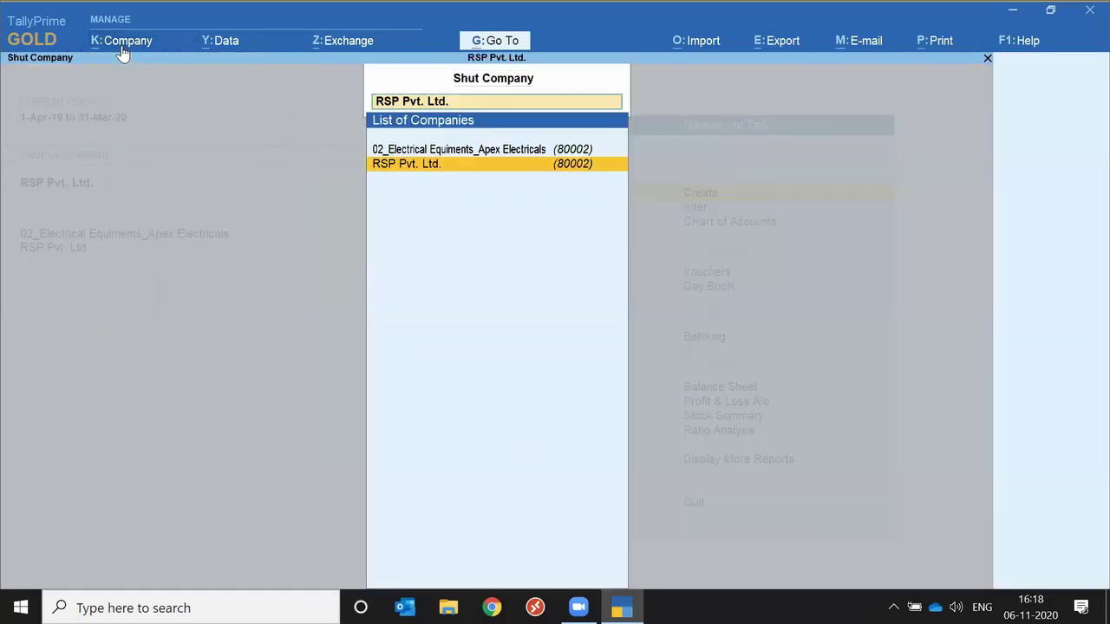
pyautogui.press('Return')
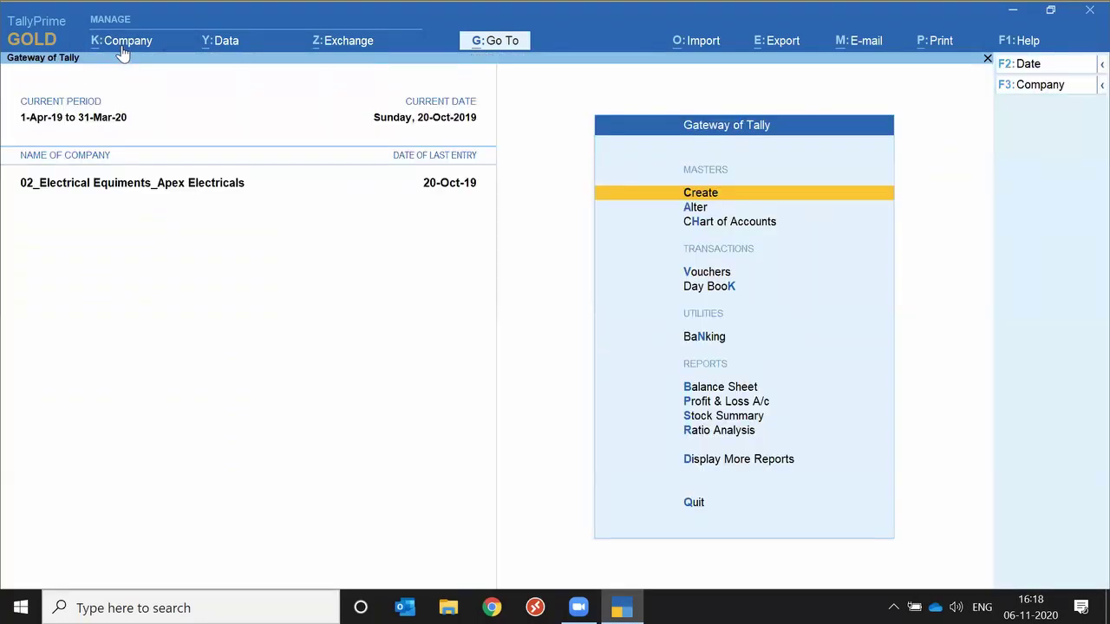
pyautogui.click(122, 48)
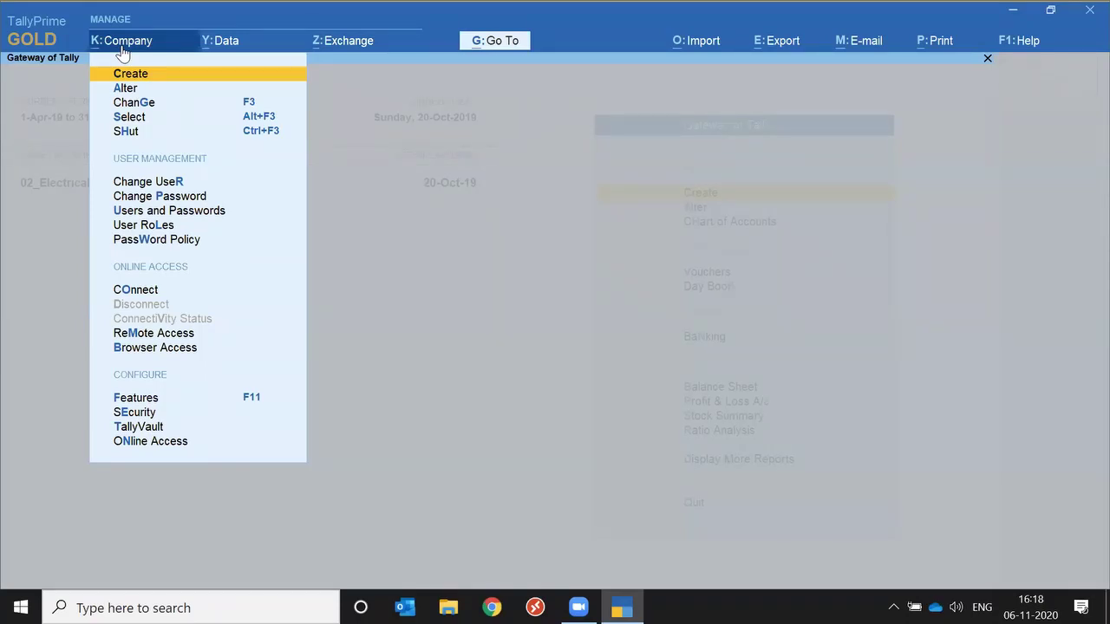
# Shut the open company and highlight Create Company in the company list.
pyautogui.click(122, 49)
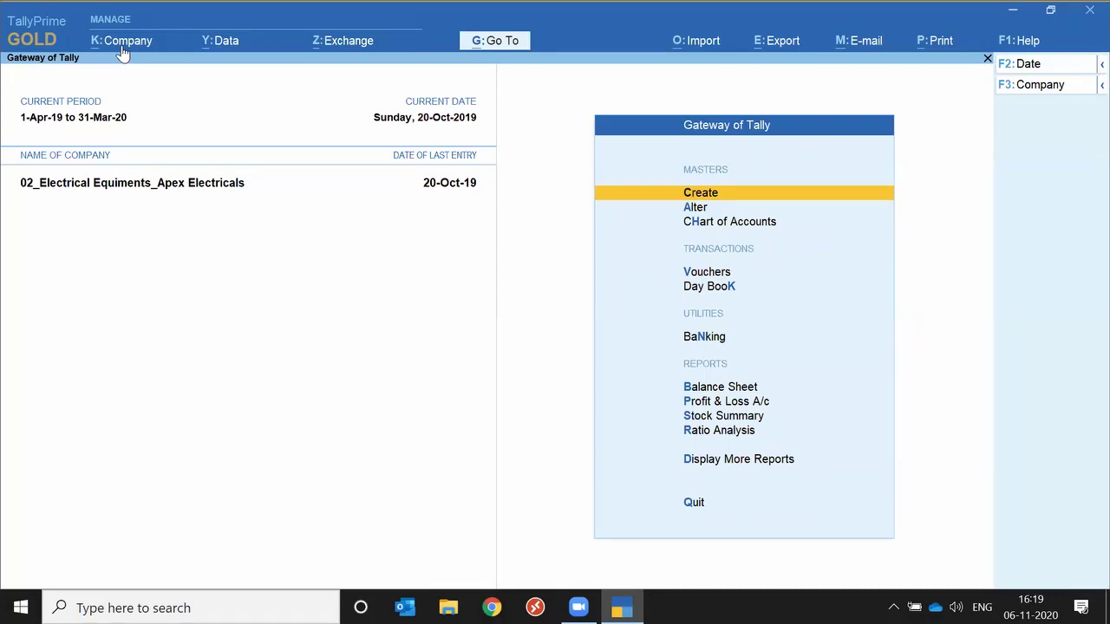
pyautogui.click(122, 43)
pyautogui.press('Down')
pyautogui.press('Down')
pyautogui.press('Down')
pyautogui.press('Down')
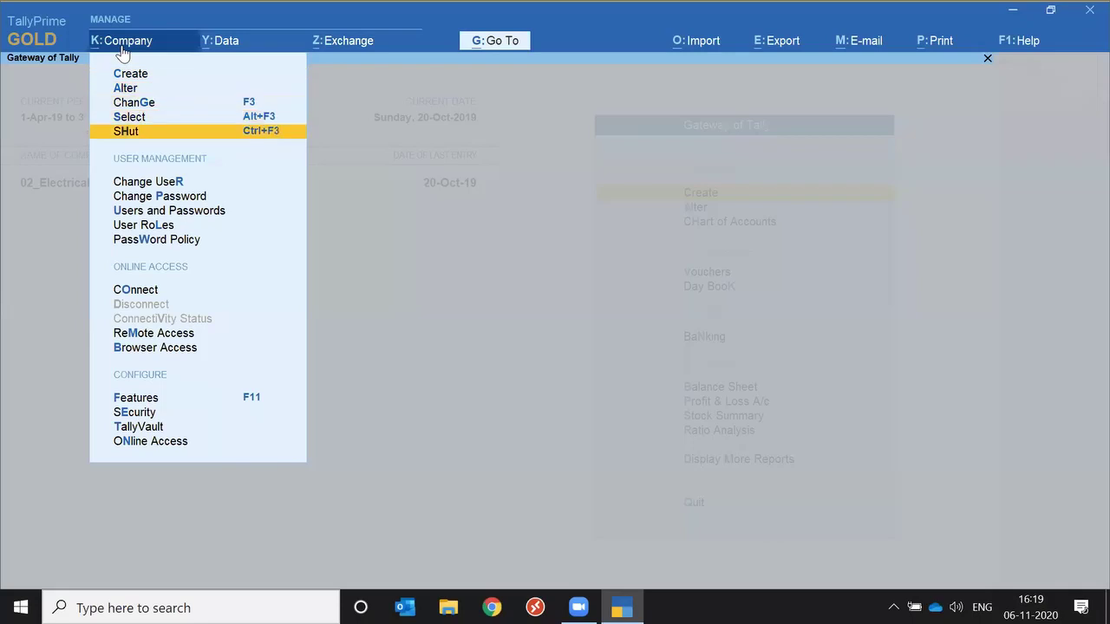
pyautogui.press('Return')
pyautogui.press('Return')
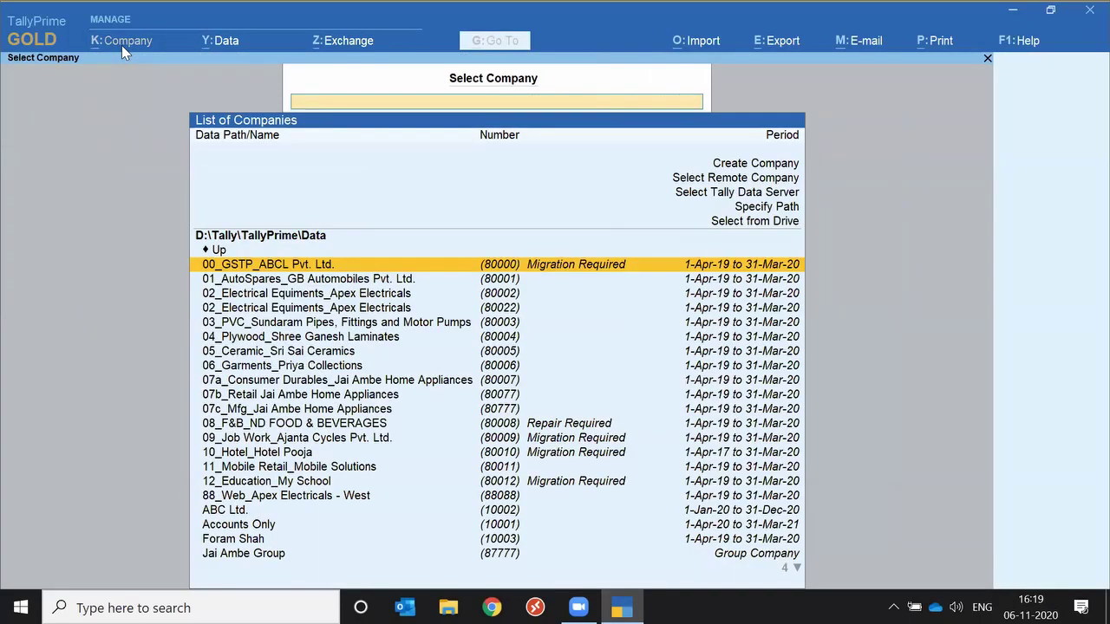
pyautogui.press('Up')
pyautogui.press('Up')
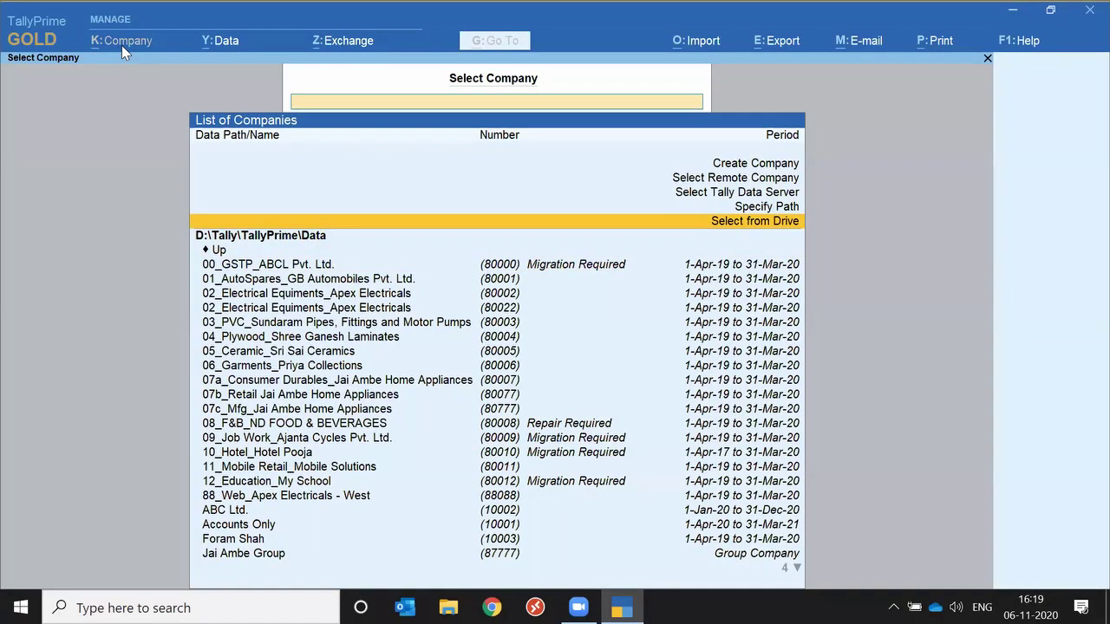
pyautogui.press('Up')
pyautogui.press('Up')
pyautogui.press('Up')
pyautogui.press('Up')
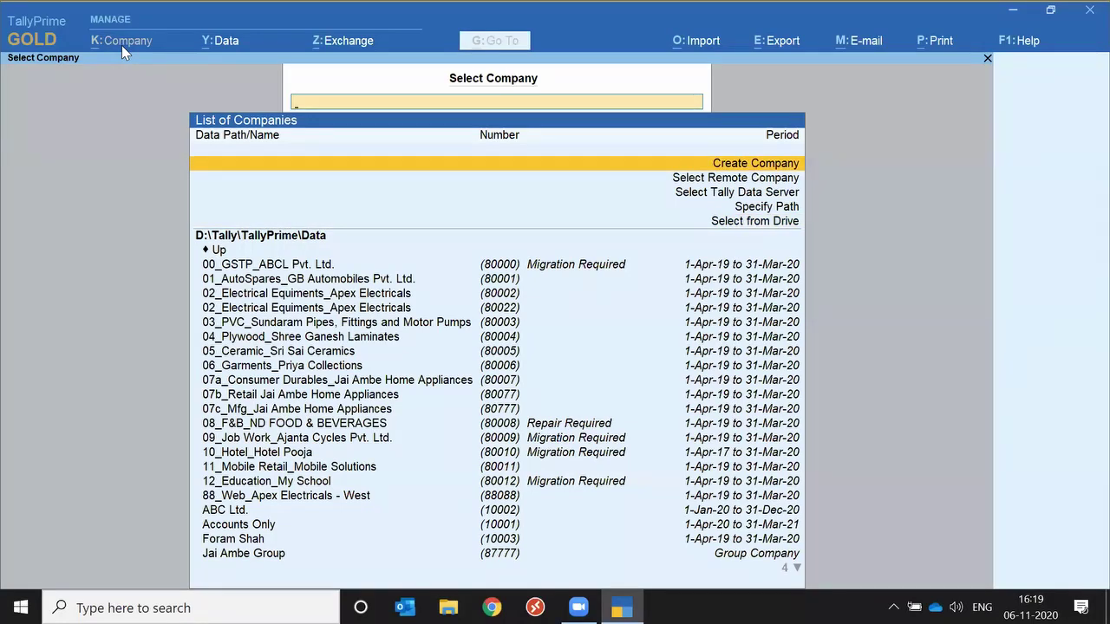
# Enter 'Ca Event West Zone' as the new company's name and go to State.
pyautogui.press('Return')
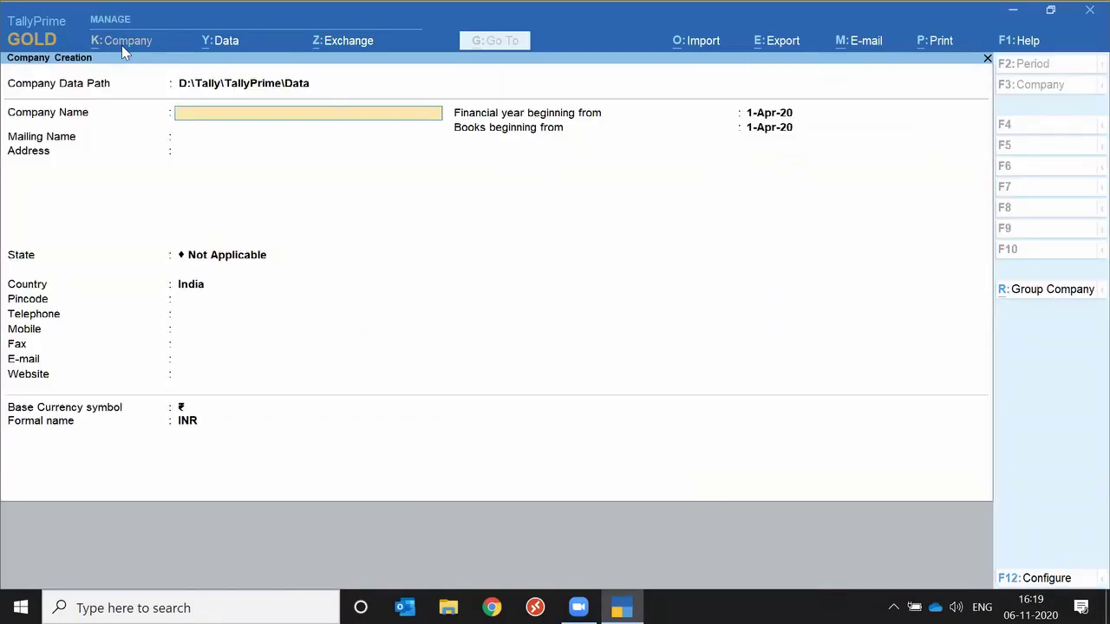
pyautogui.write('Ca Event West Zone')
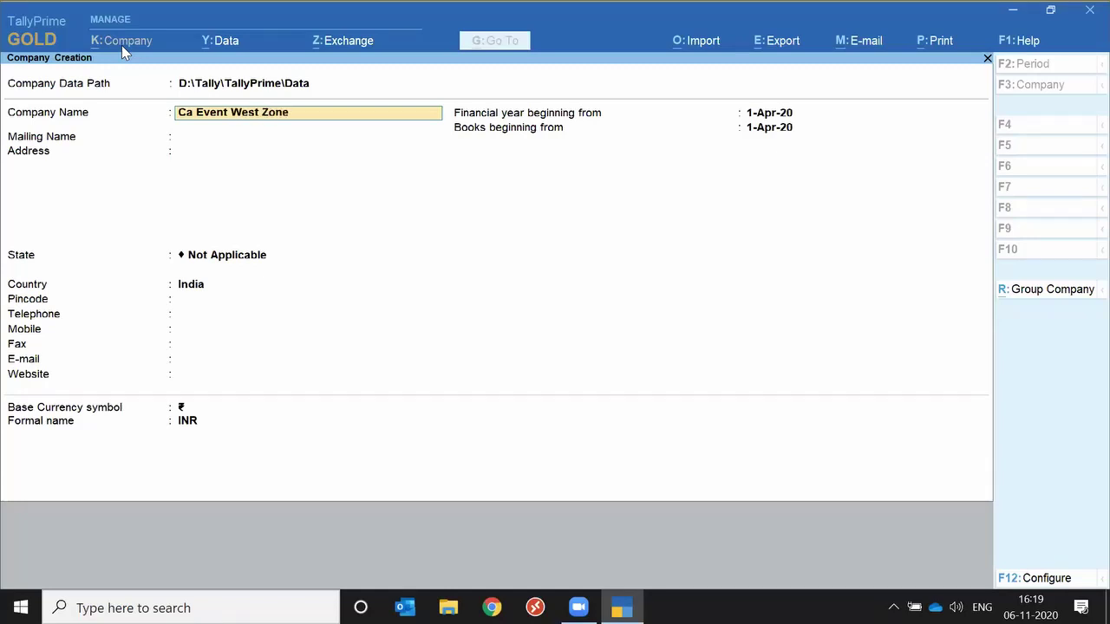
pyautogui.press('Return')
pyautogui.press('Return')
pyautogui.press('Return')
pyautogui.press('Return')
pyautogui.hotkey('shift', 'Tab')
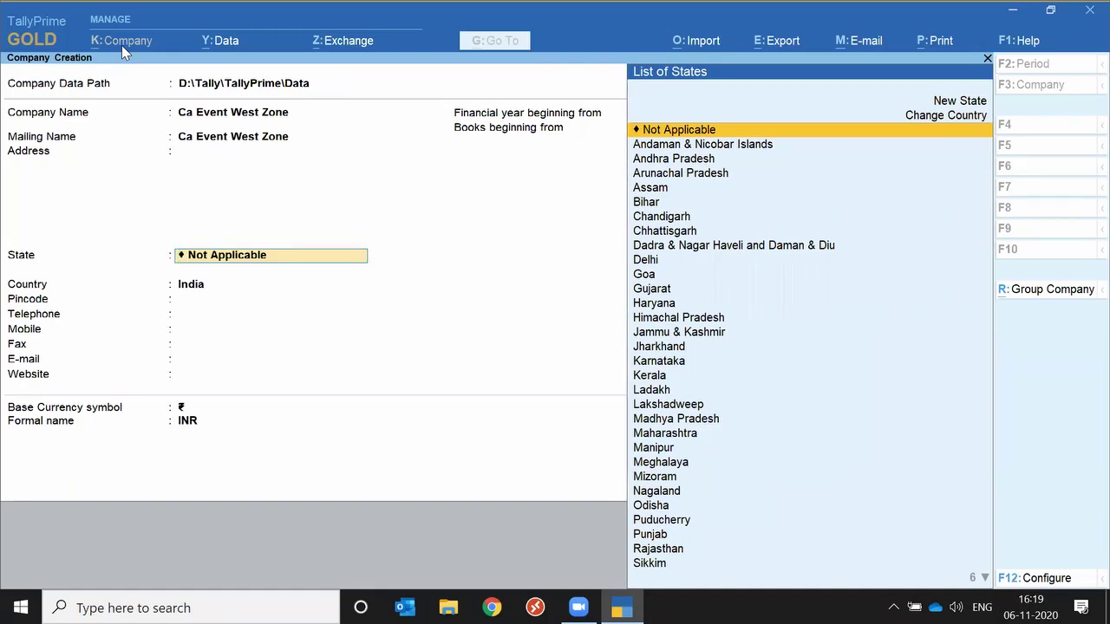
# Try Dubai as the location, then switch the region to England.
pyautogui.write('Du')
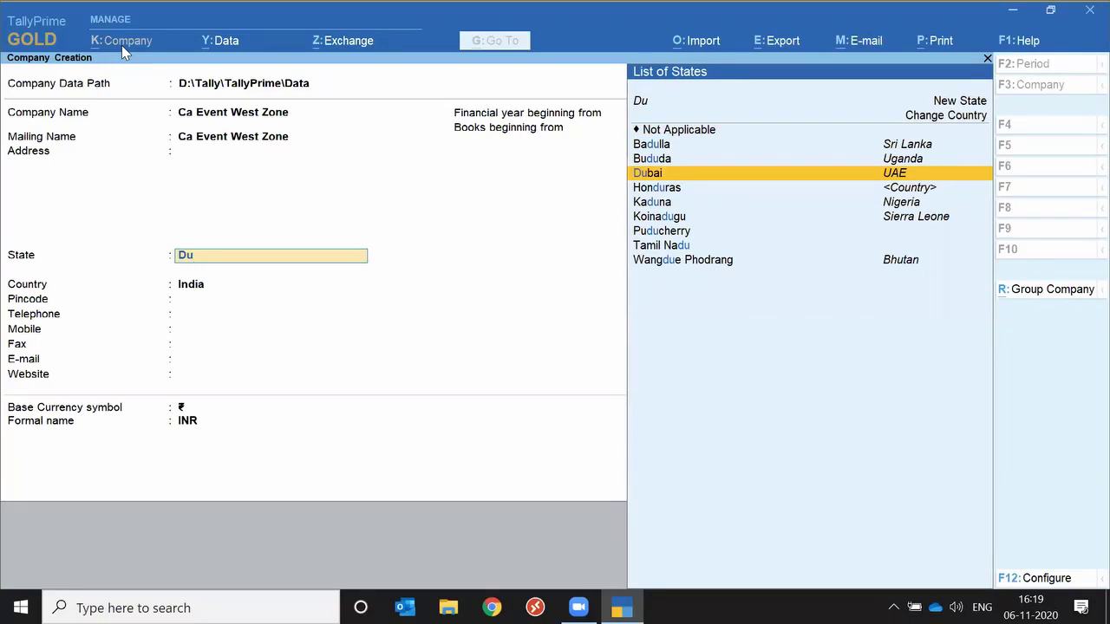
pyautogui.press('Return')
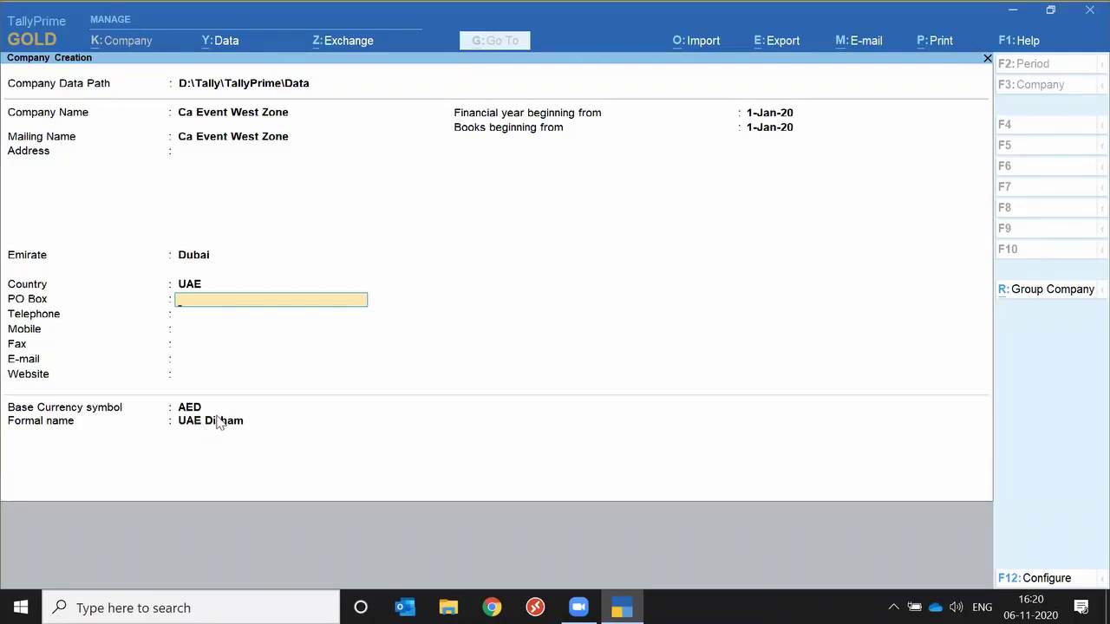
pyautogui.hotkey('shift', 'Tab')
pyautogui.hotkey('shift', 'Tab')
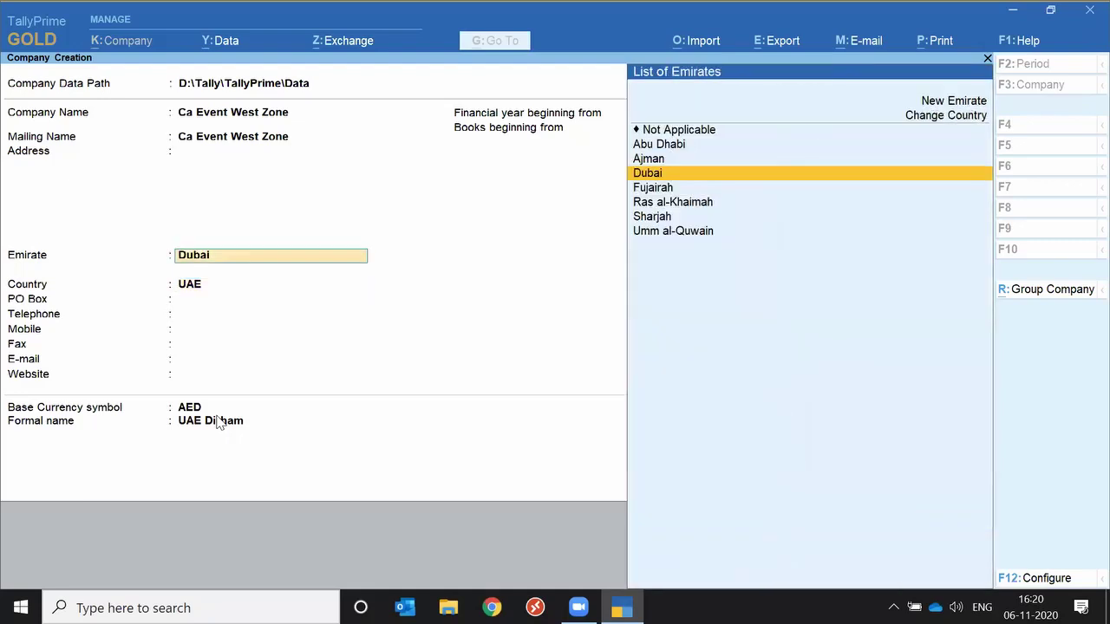
pyautogui.write('E')
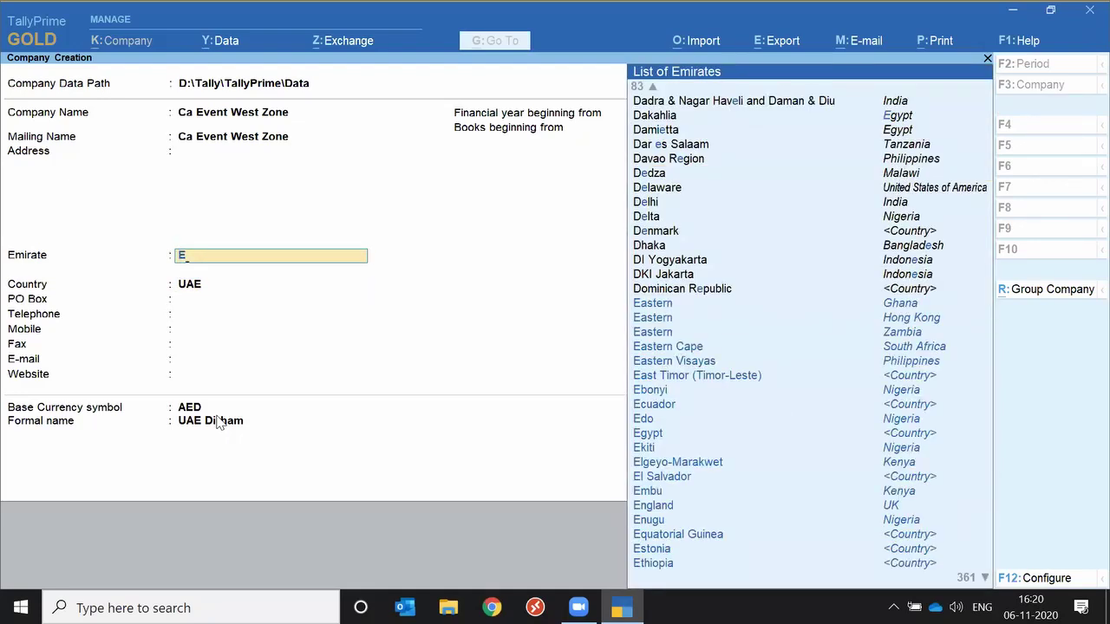
pyautogui.write('ng')
pyautogui.press('Return')
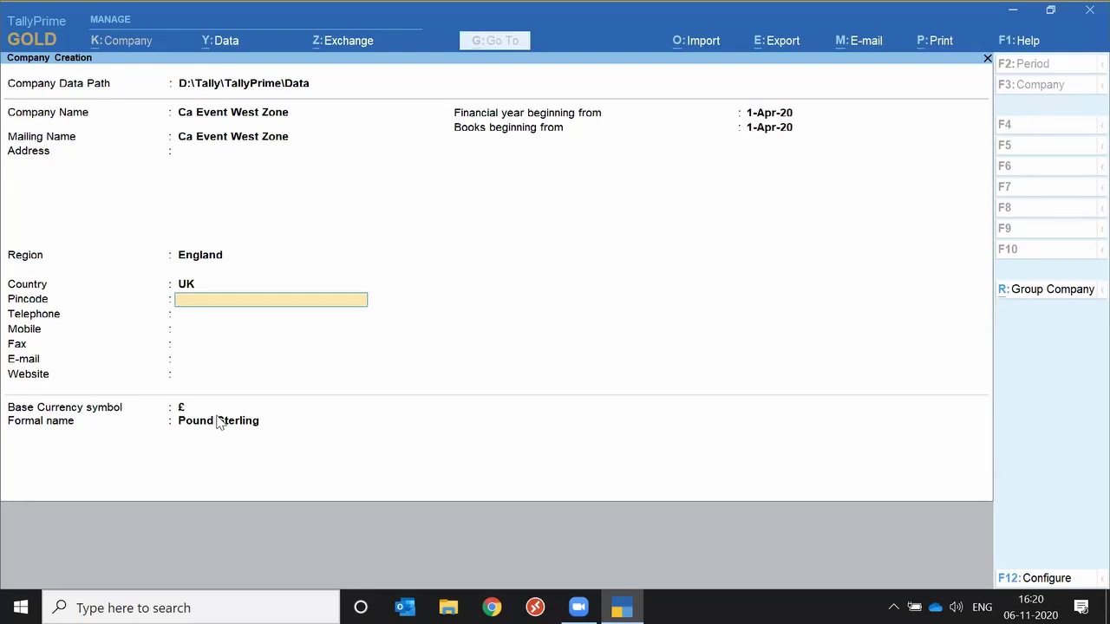
# Set the state to Maharashtra and move on to the INR currency formal name.
pyautogui.press('BackSpace')
pyautogui.write('Maha')
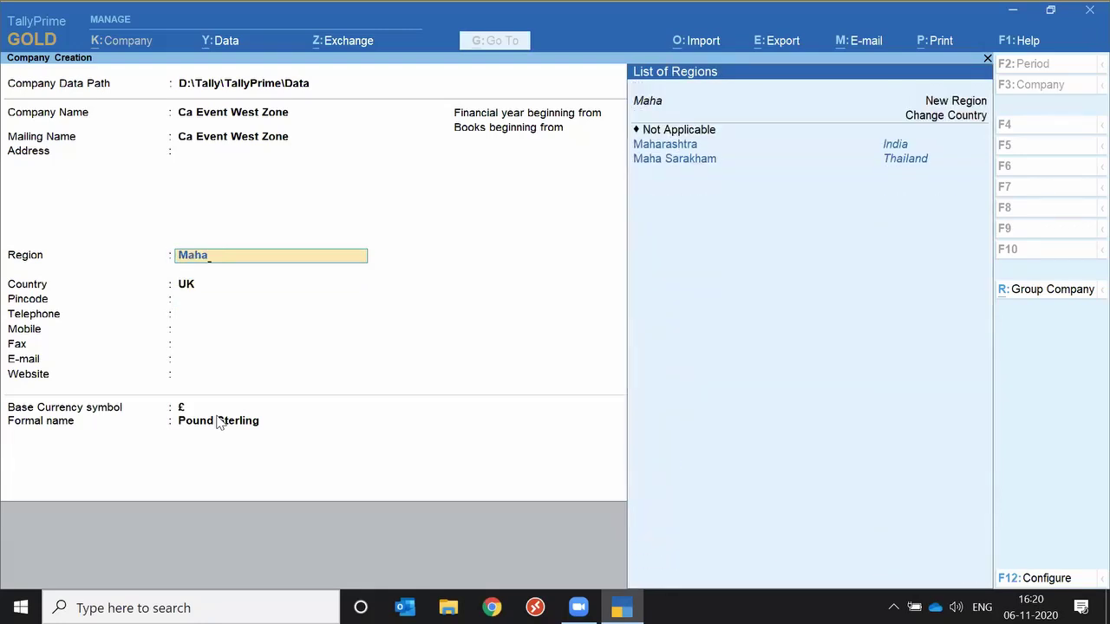
pyautogui.press('Return')
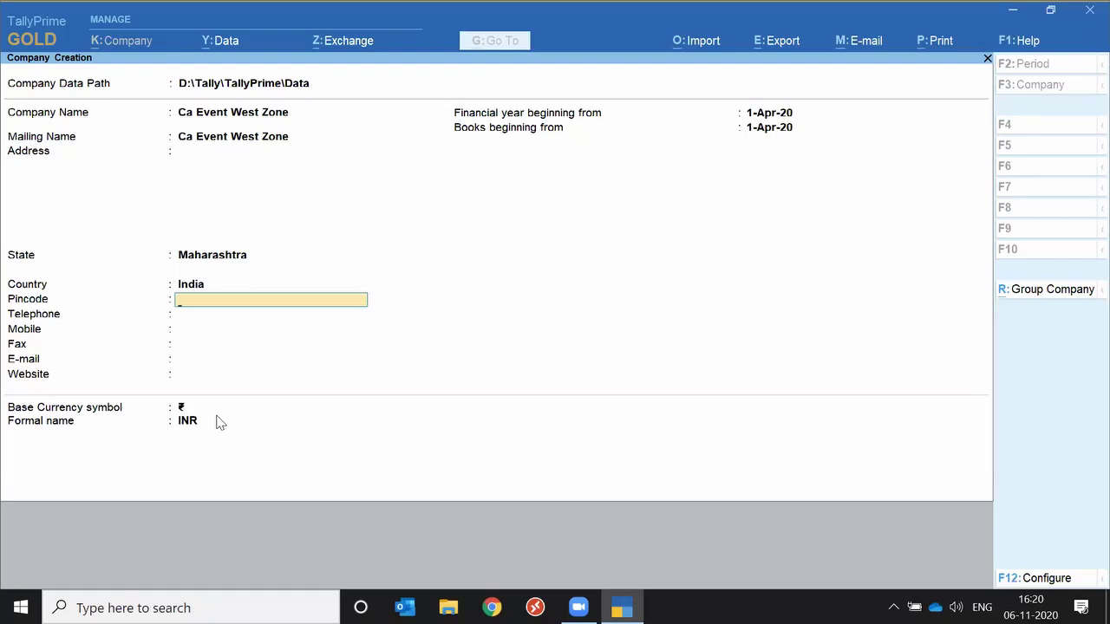
pyautogui.press('Return')
pyautogui.press('Return')
pyautogui.press('Return')
pyautogui.press('Return')
pyautogui.press('Return')
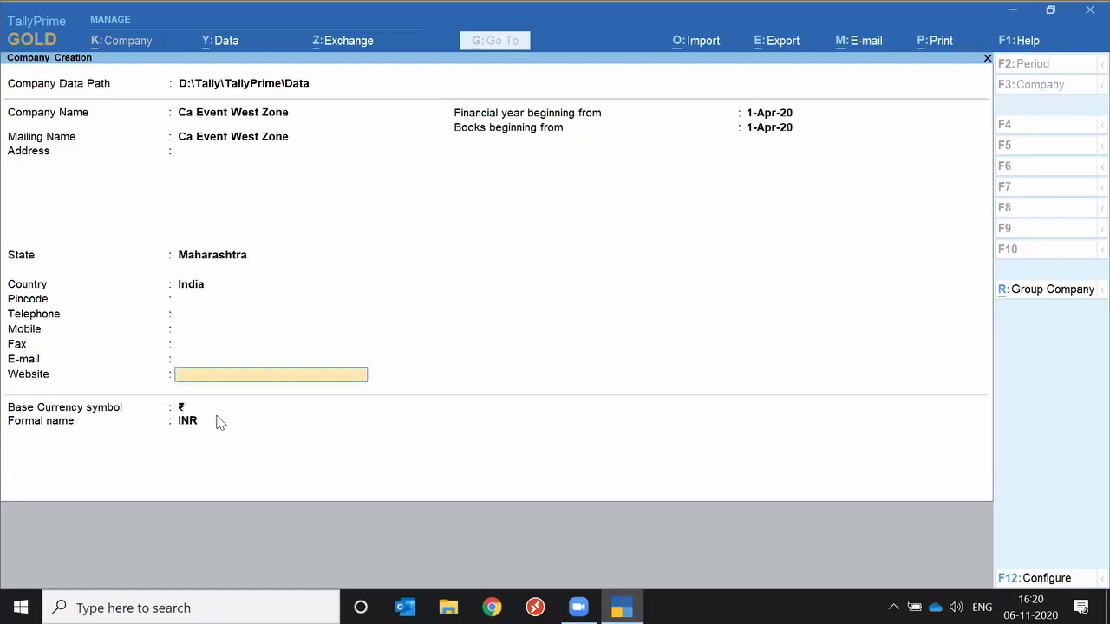
pyautogui.press('Return')
pyautogui.press('Return')
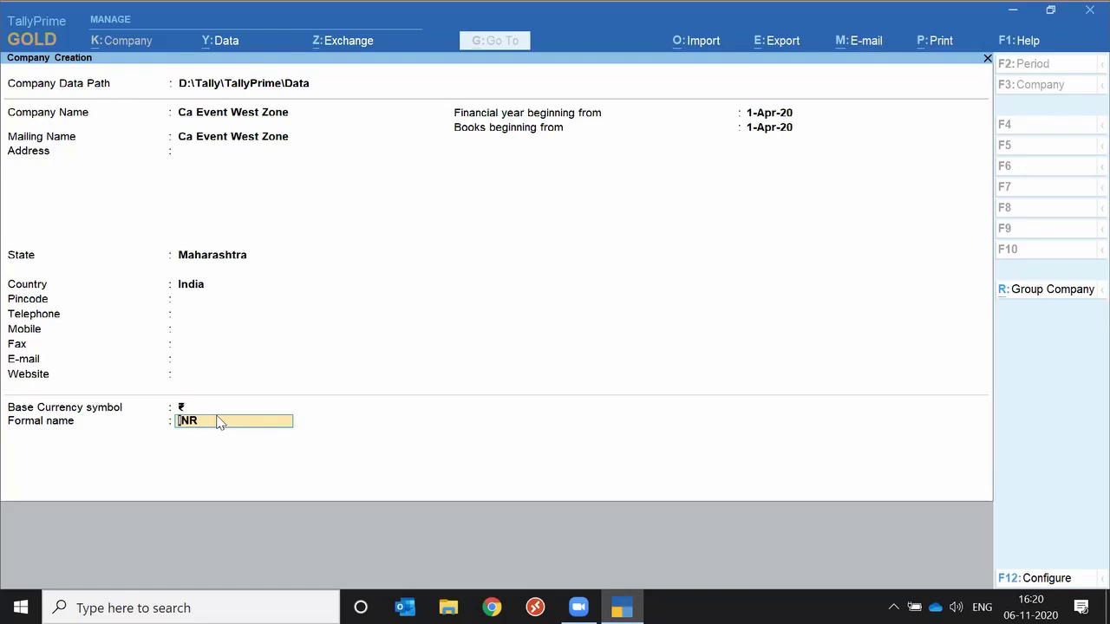
# In the F12 configuration, set TallyVault, User Access Control and Additional Base Currency details to Yes.
pyautogui.press('F12')
pyautogui.press('Return')
pyautogui.write('y')
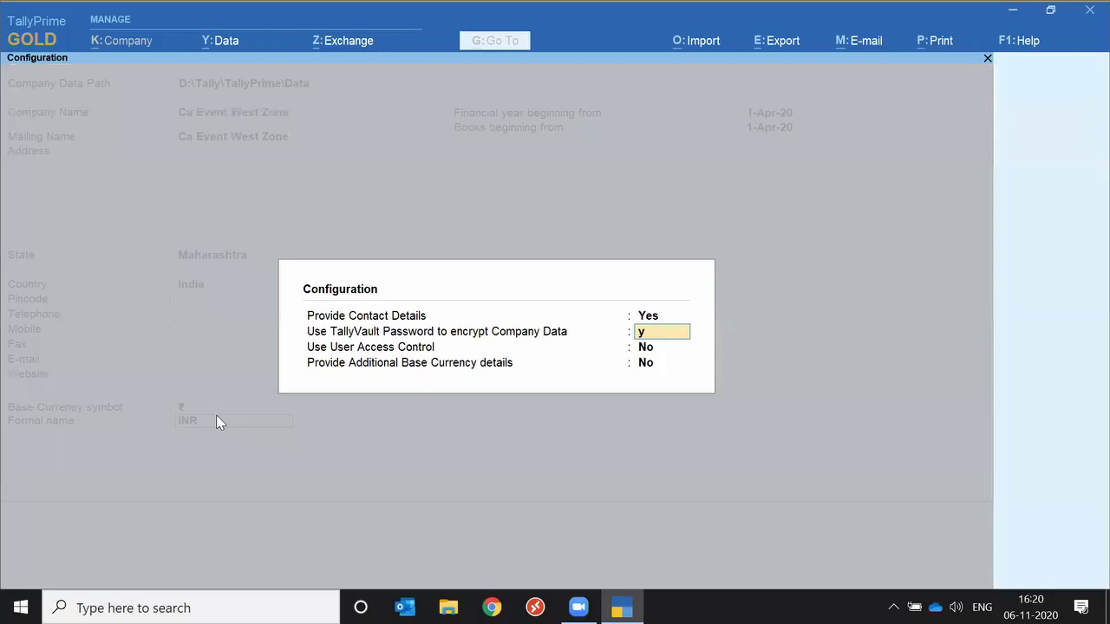
pyautogui.press('Return')
pyautogui.write('y')
pyautogui.press('Return')
pyautogui.write('y')
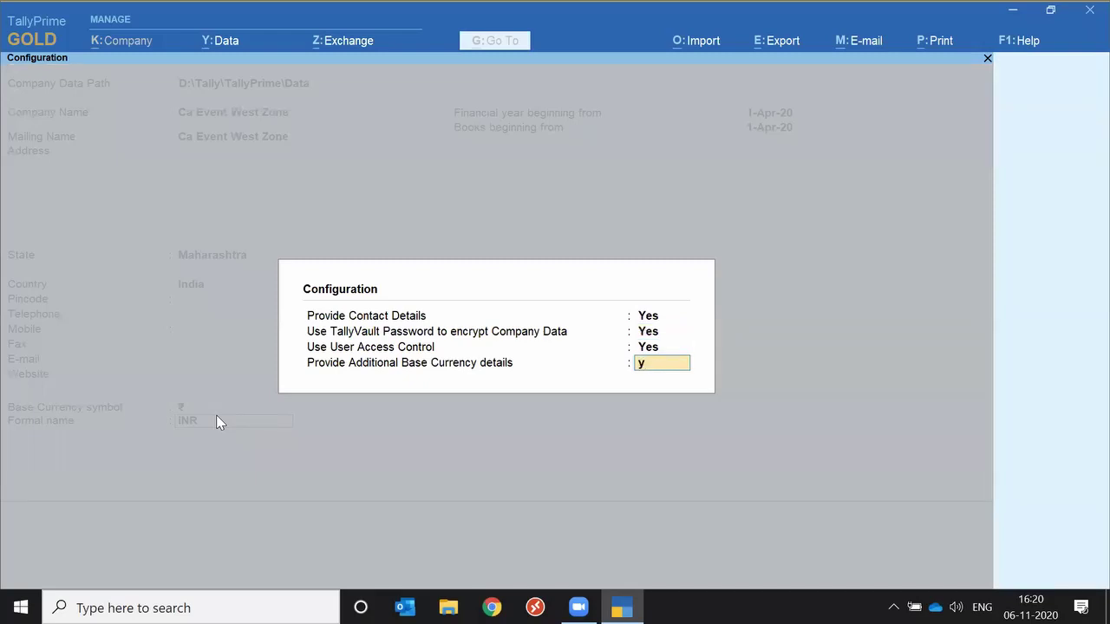
pyautogui.press('Return')
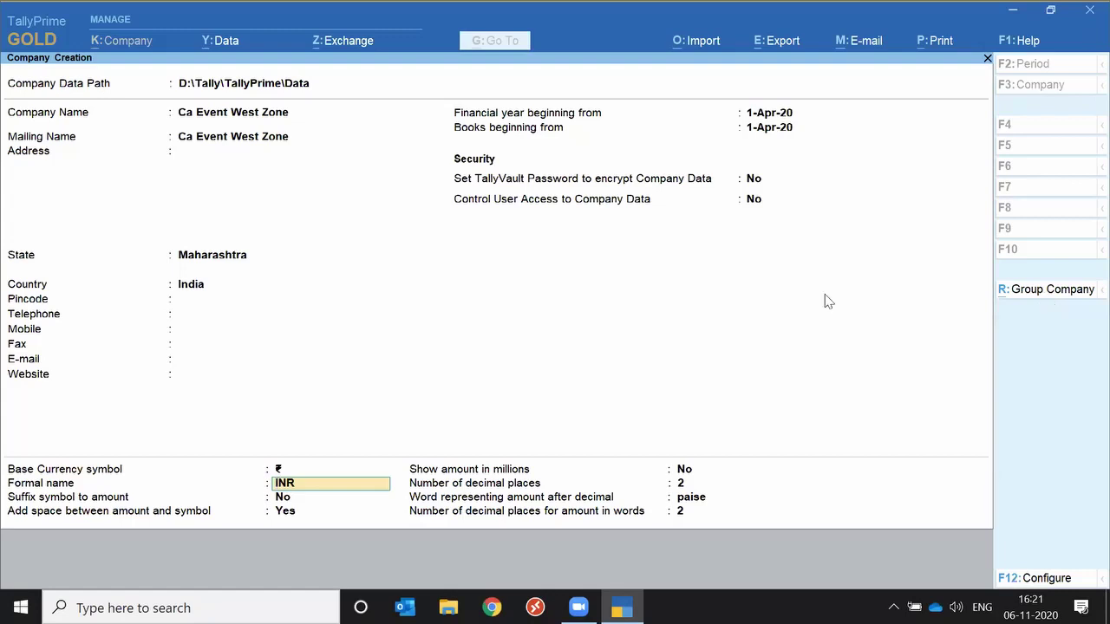
# Try Group Company creation, abandon it, and start a fresh Create Company form.
pyautogui.click(1016, 294)
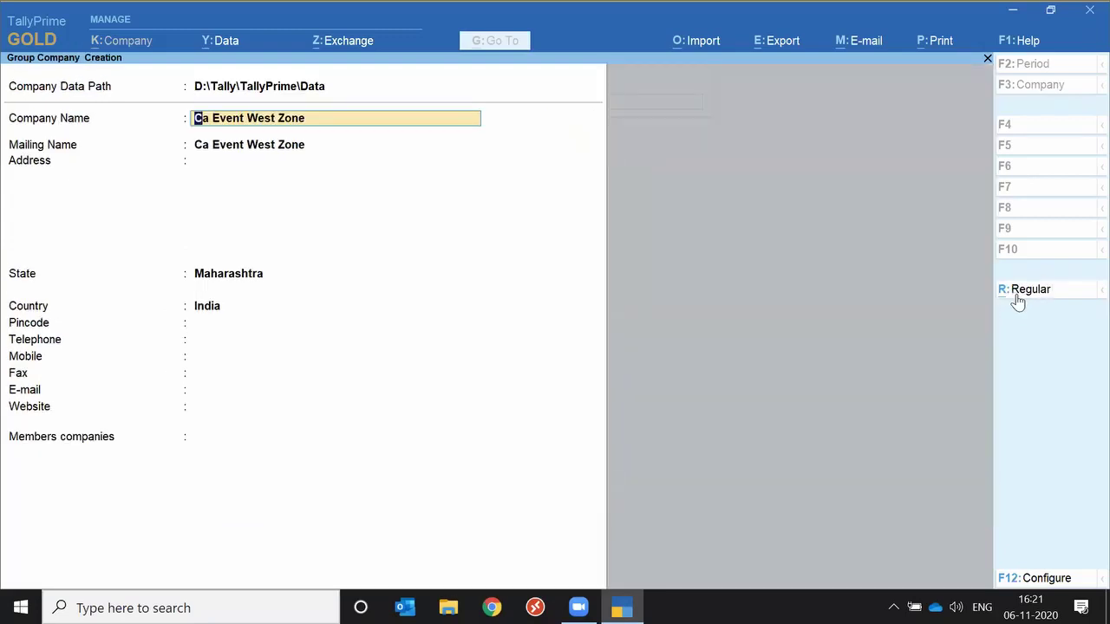
pyautogui.press('BackSpace')
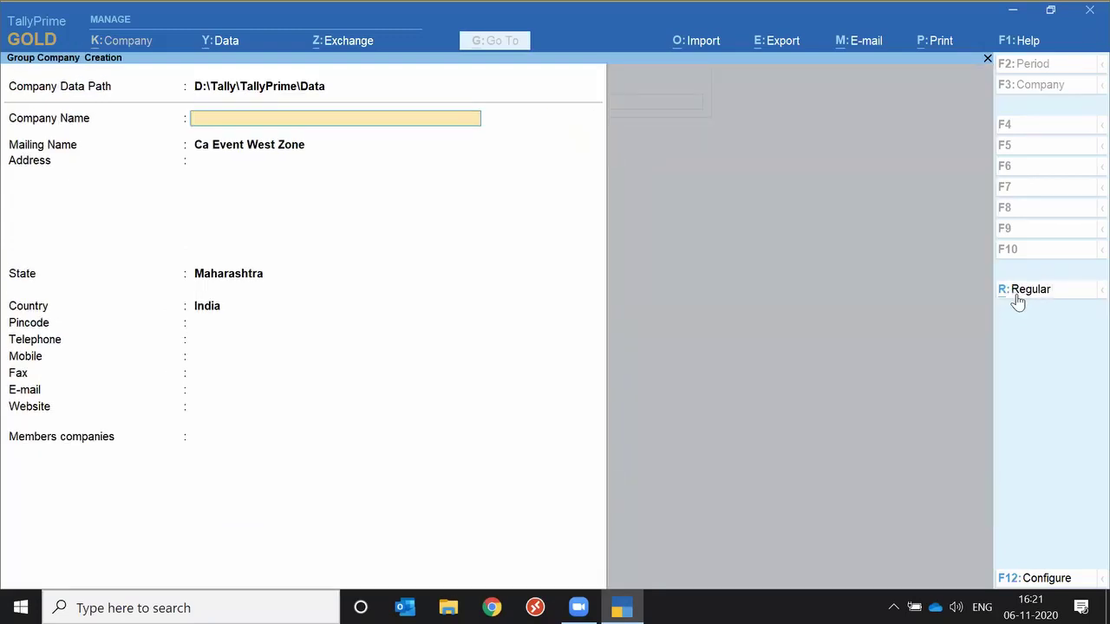
pyautogui.press('Escape')
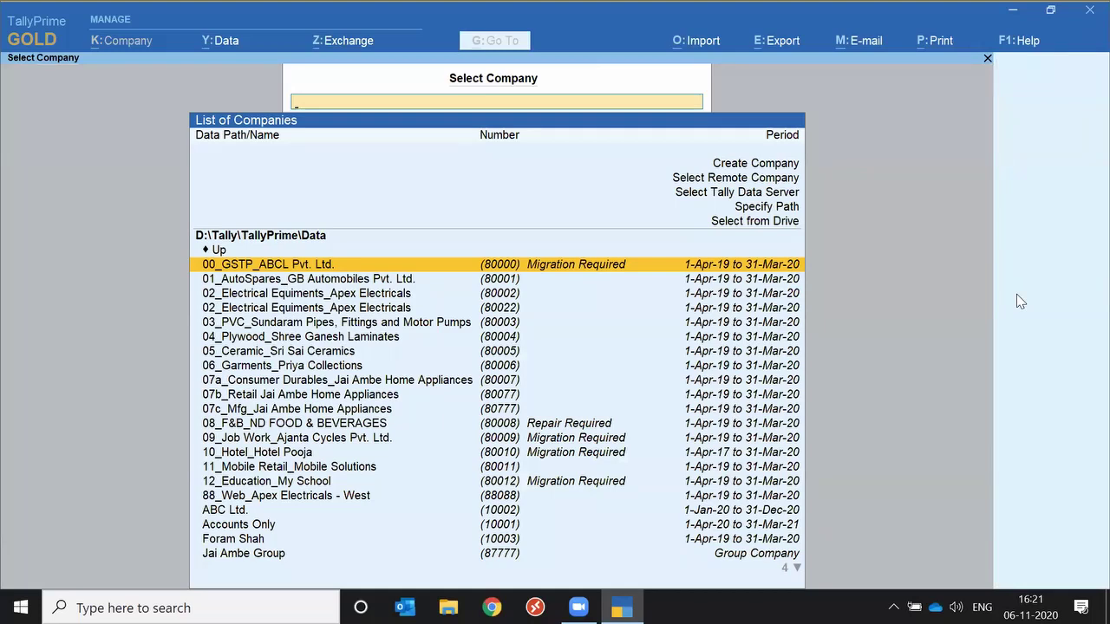
pyautogui.press('Up')
pyautogui.press('Up')
pyautogui.press('Up')
pyautogui.press('Up')
pyautogui.press('Up')
pyautogui.press('Up')
pyautogui.press('Return')
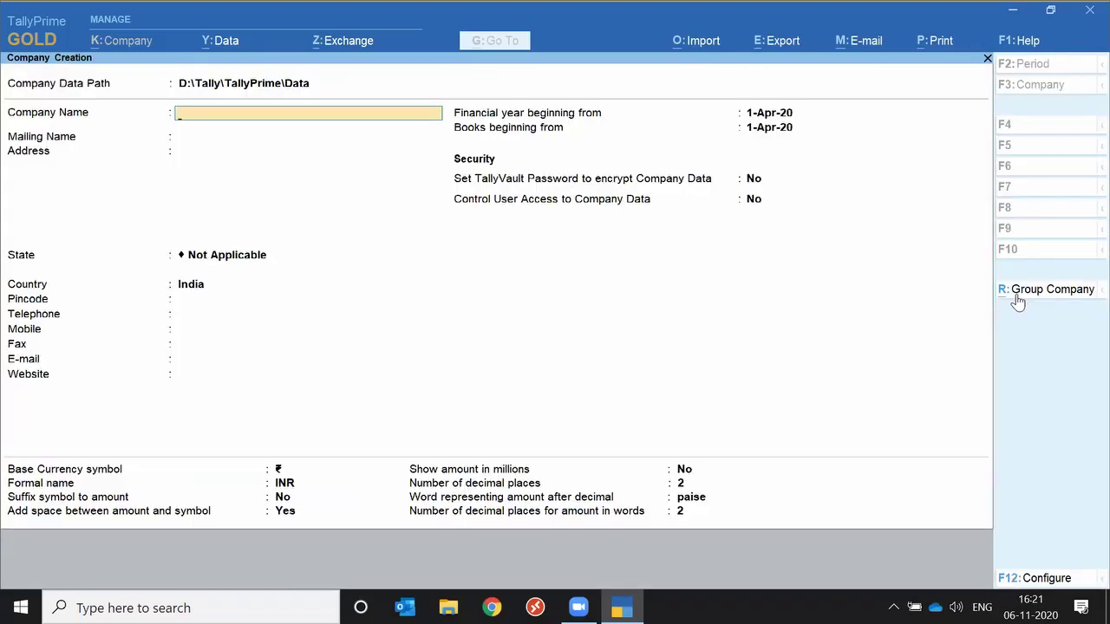
# Enter company name 'Ca West Zone' with state Maharashtra and accept the form.
pyautogui.write('Ca West Zone')
pyautogui.press('Return')
pyautogui.press('Return')
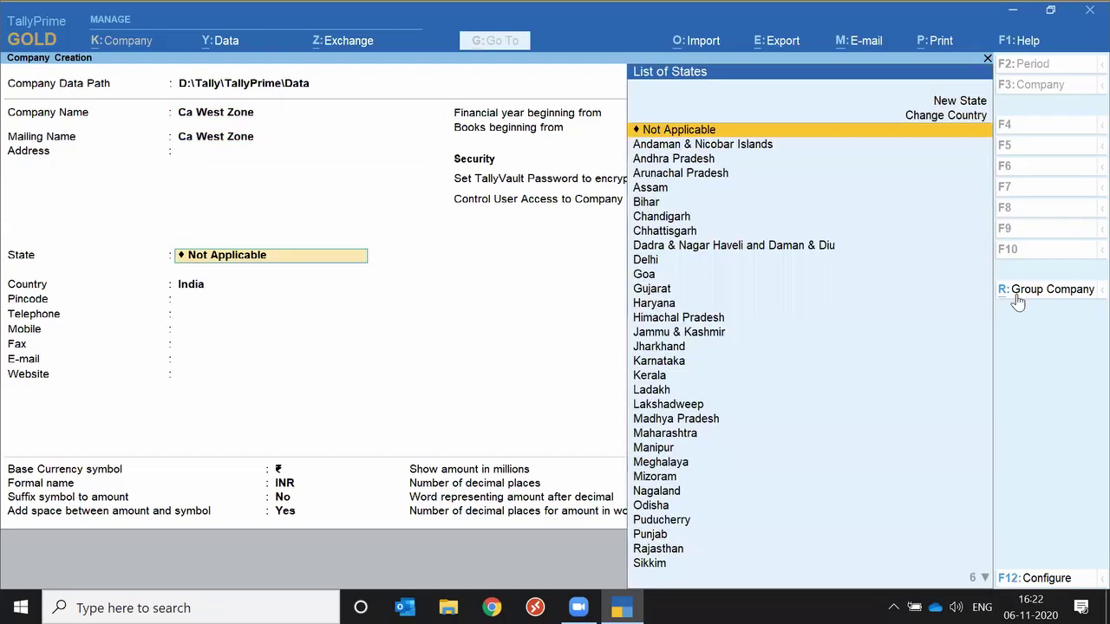
pyautogui.write('Mega')
pyautogui.press('BackSpace')
pyautogui.press('BackSpace')
pyautogui.press('BackSpace')
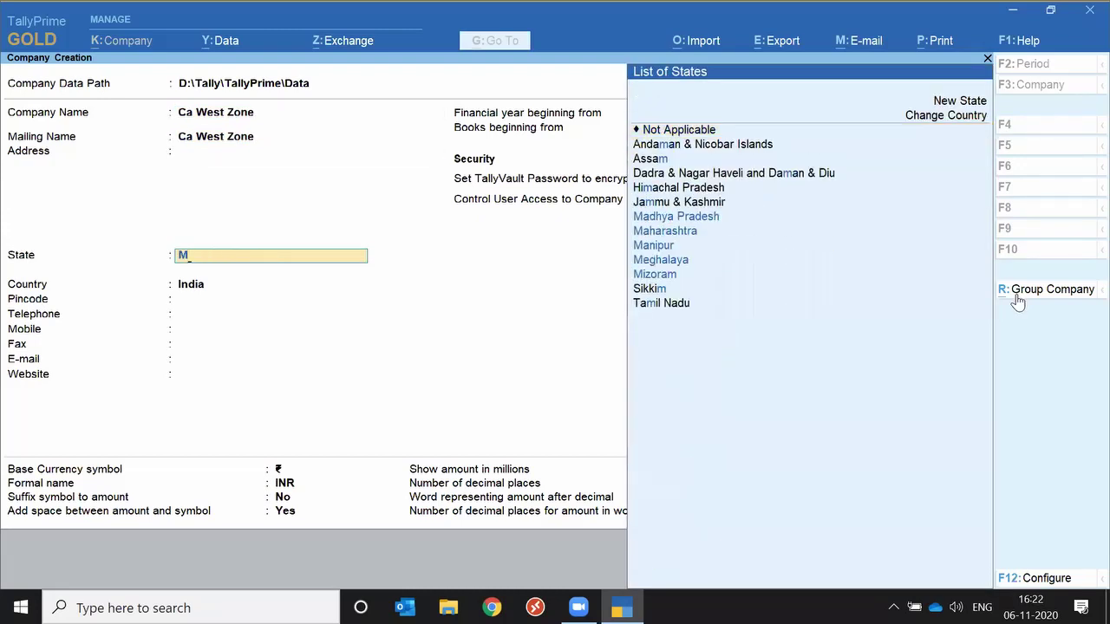
pyautogui.press('Down')
pyautogui.press('Return')
pyautogui.press('Return')
pyautogui.press('Return')
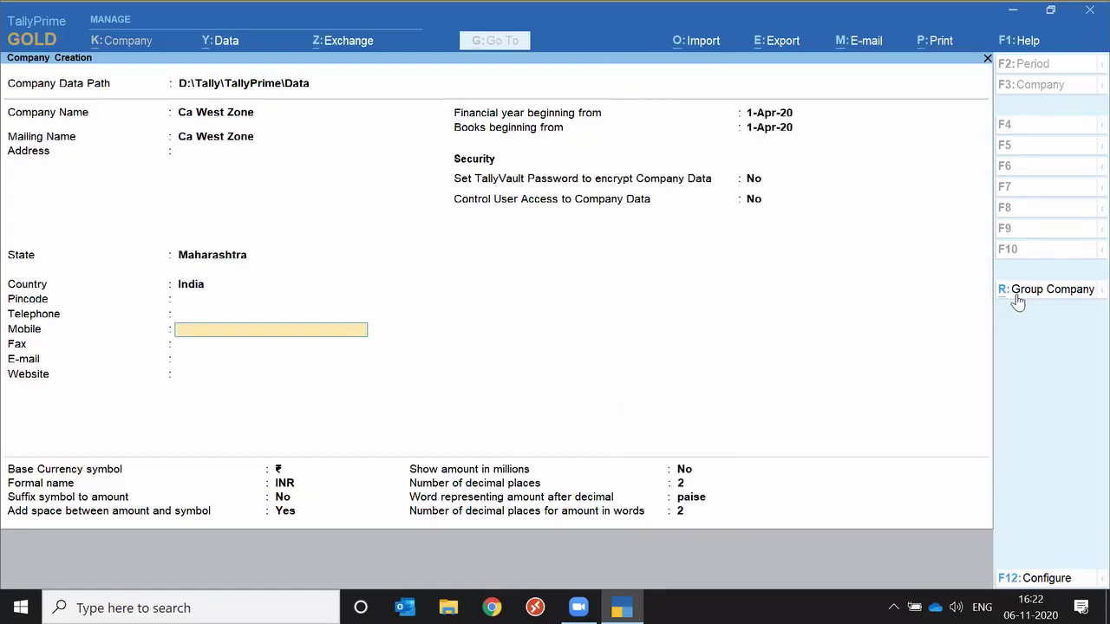
pyautogui.press('Return')
pyautogui.click(1016, 295)
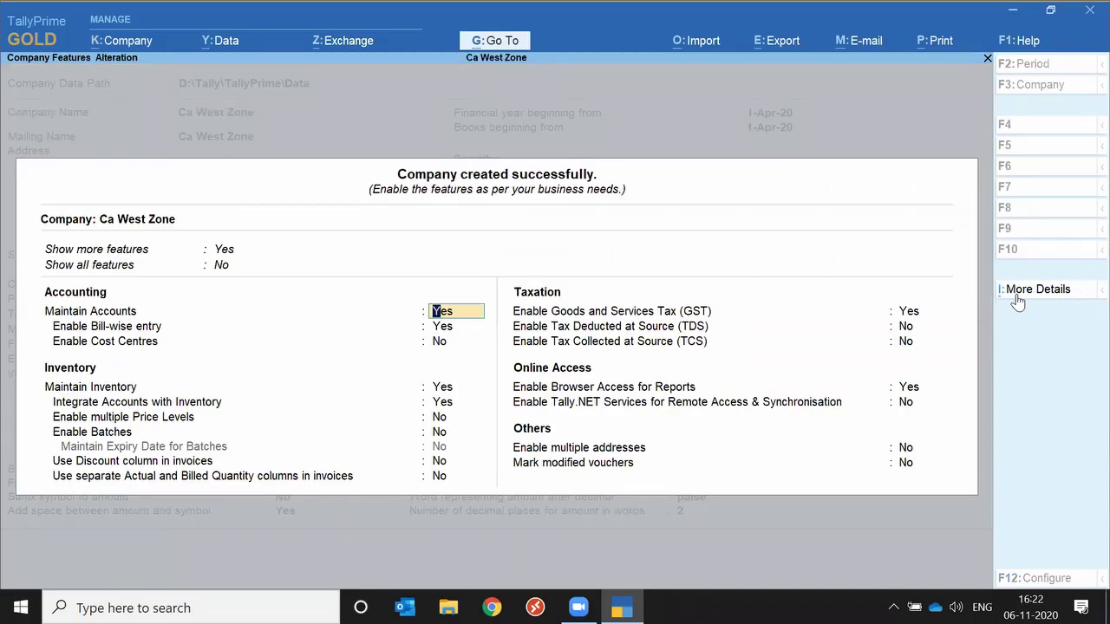
pyautogui.press('Up')
pyautogui.press('Up')
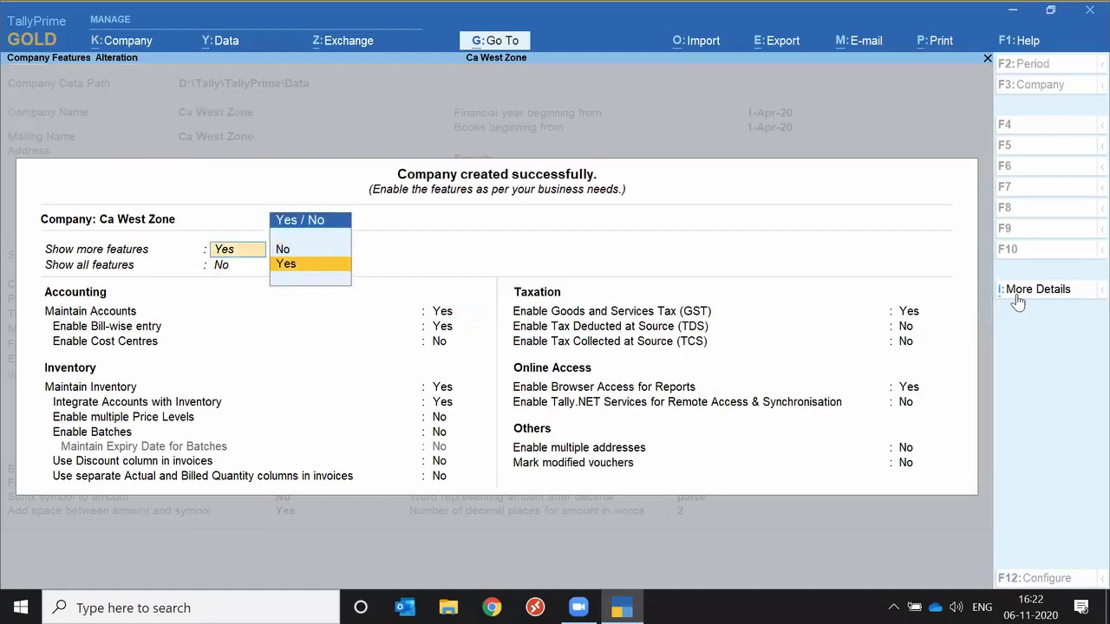
pyautogui.press('Up')
pyautogui.press('Return')
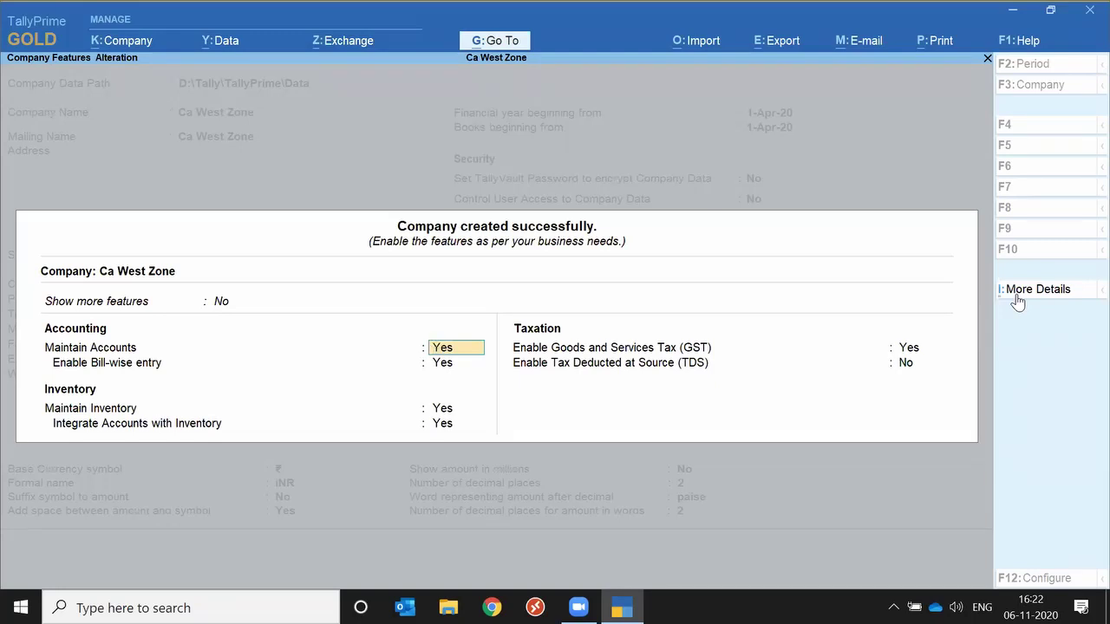
pyautogui.press('Up')
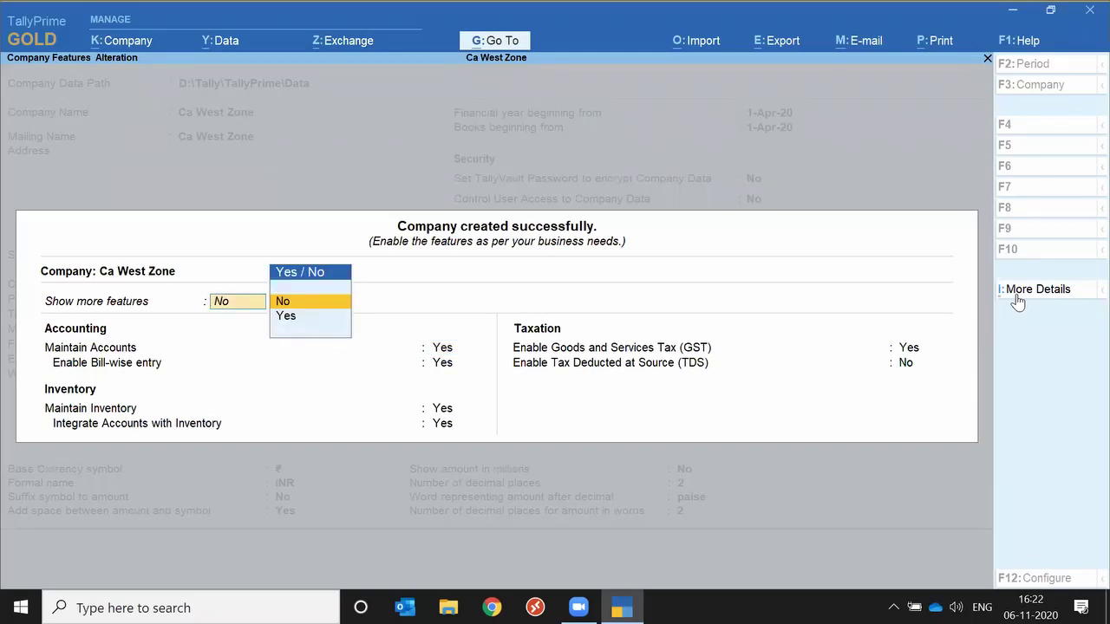
pyautogui.press('Down')
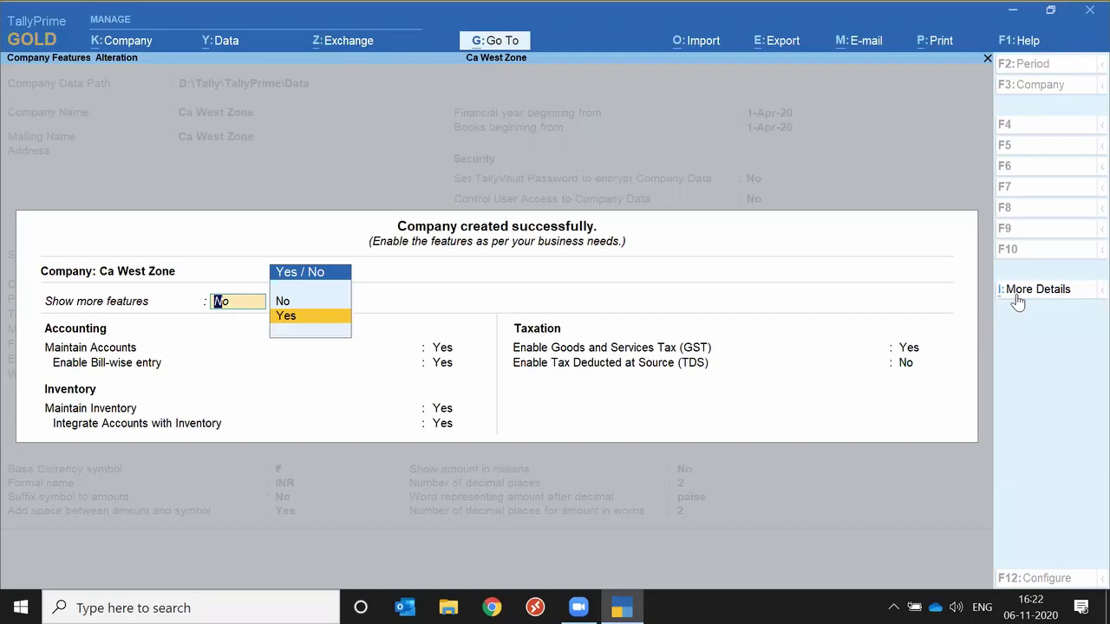
pyautogui.press('Return')
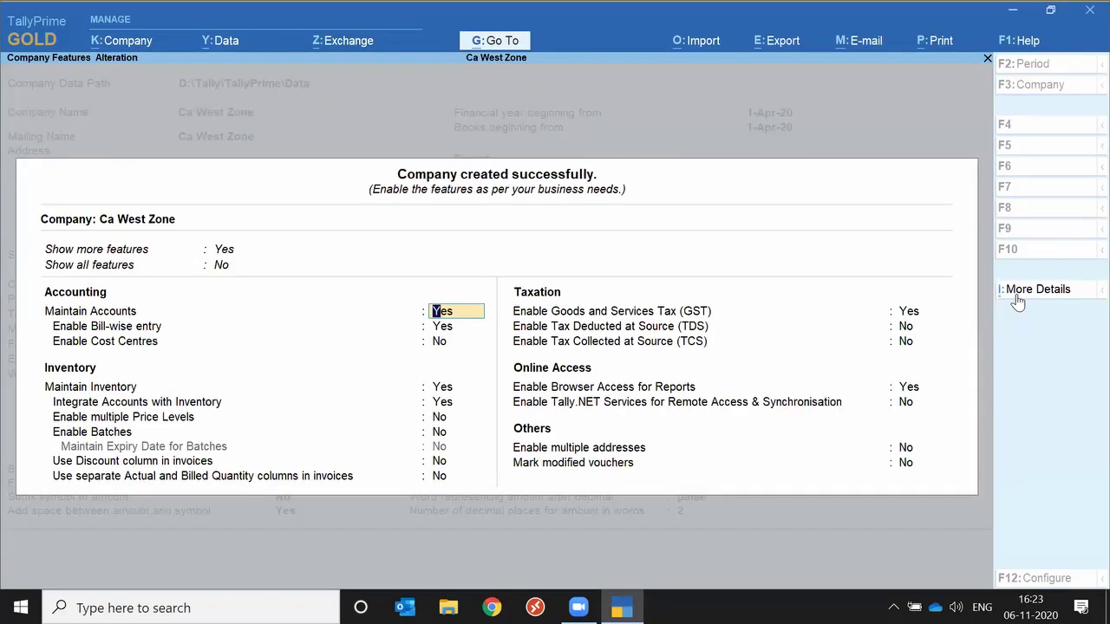
# Set 'Show all features' to Yes in Company Features Alteration.
pyautogui.press('Up')
pyautogui.press('Down')
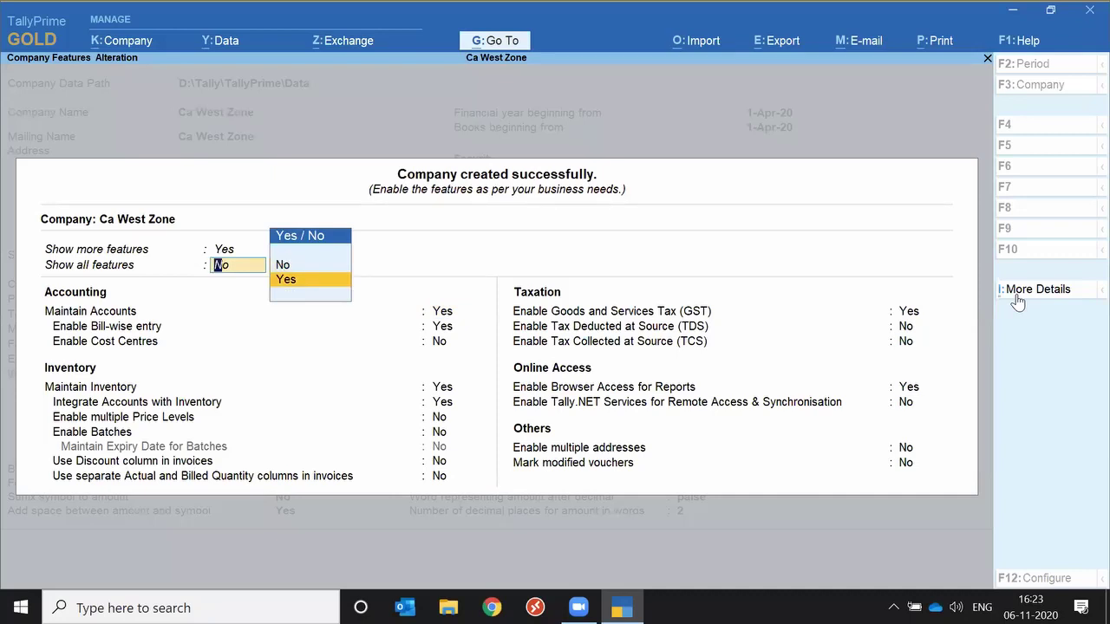
pyautogui.press('Return')
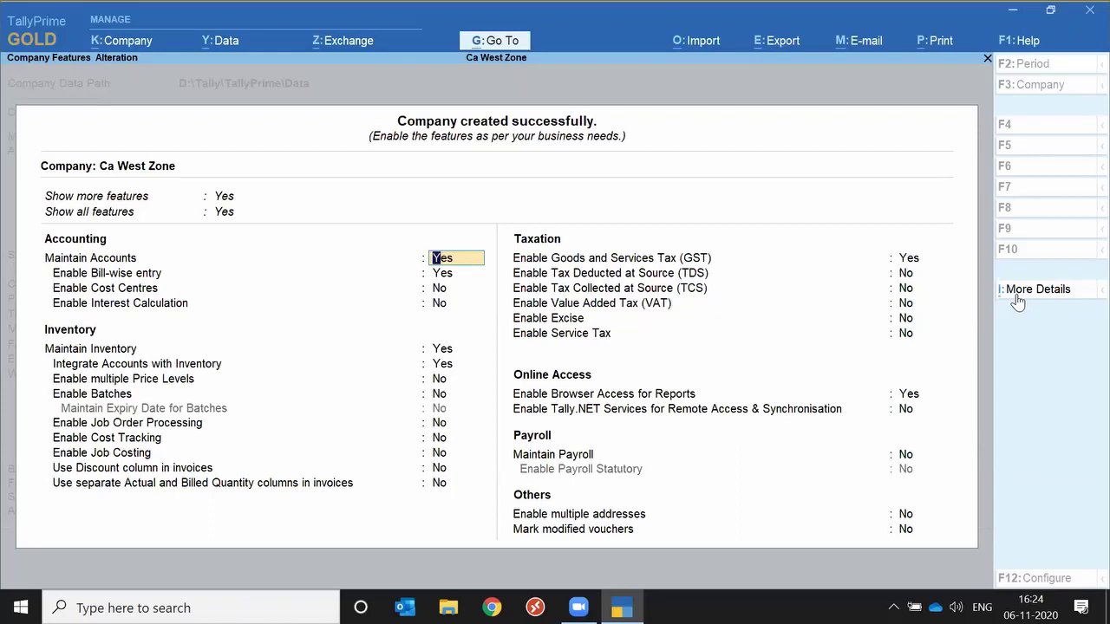
# Quit company features to the Gateway of Tally and open the Create masters list.
pyautogui.press('BackSpace')
pyautogui.press('Escape')
pyautogui.press('Return')
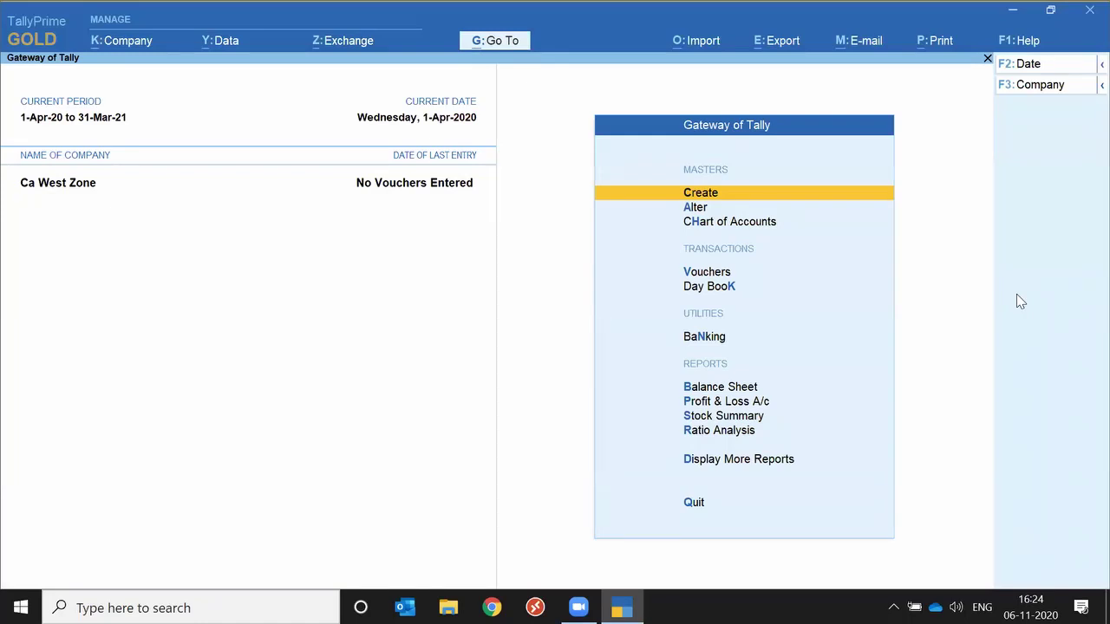
pyautogui.press('Down')
pyautogui.press('Down')
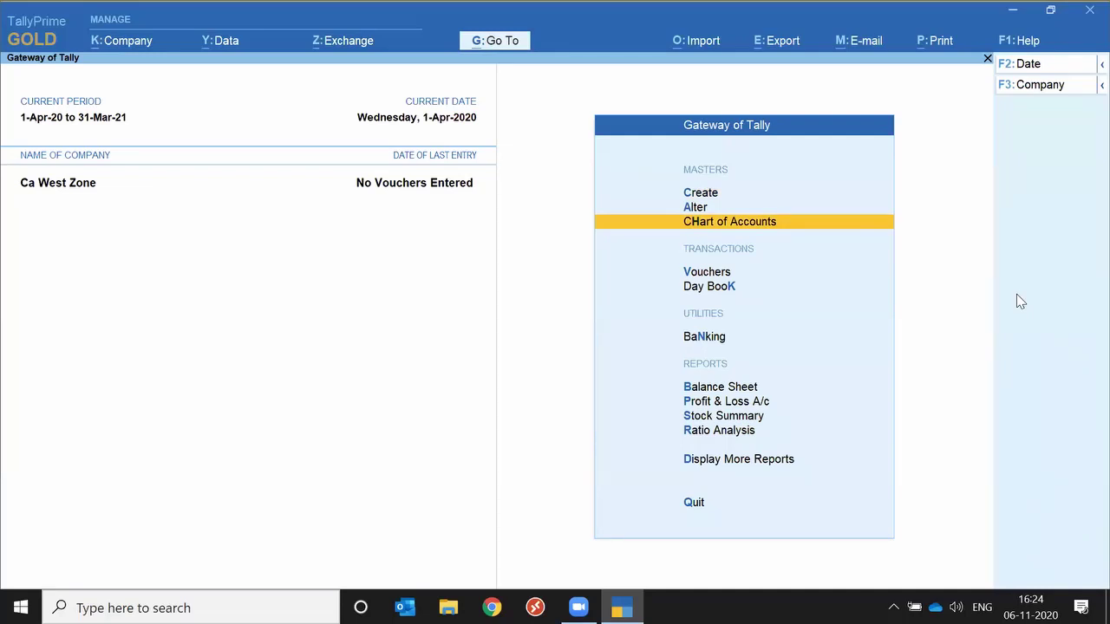
pyautogui.press('Up')
pyautogui.press('Up')
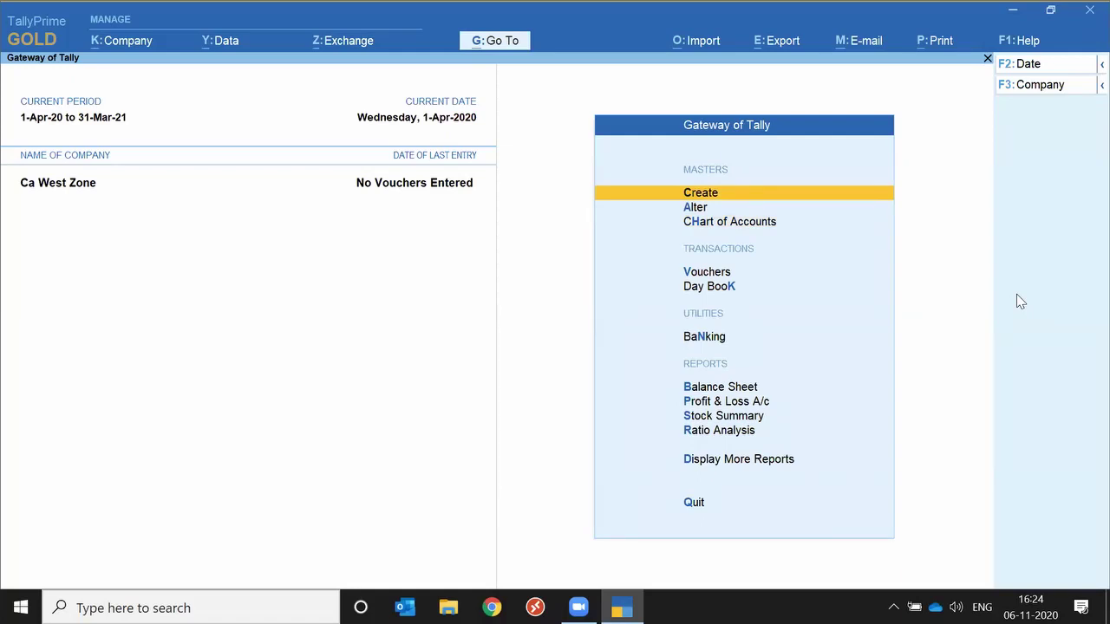
pyautogui.press('Return')
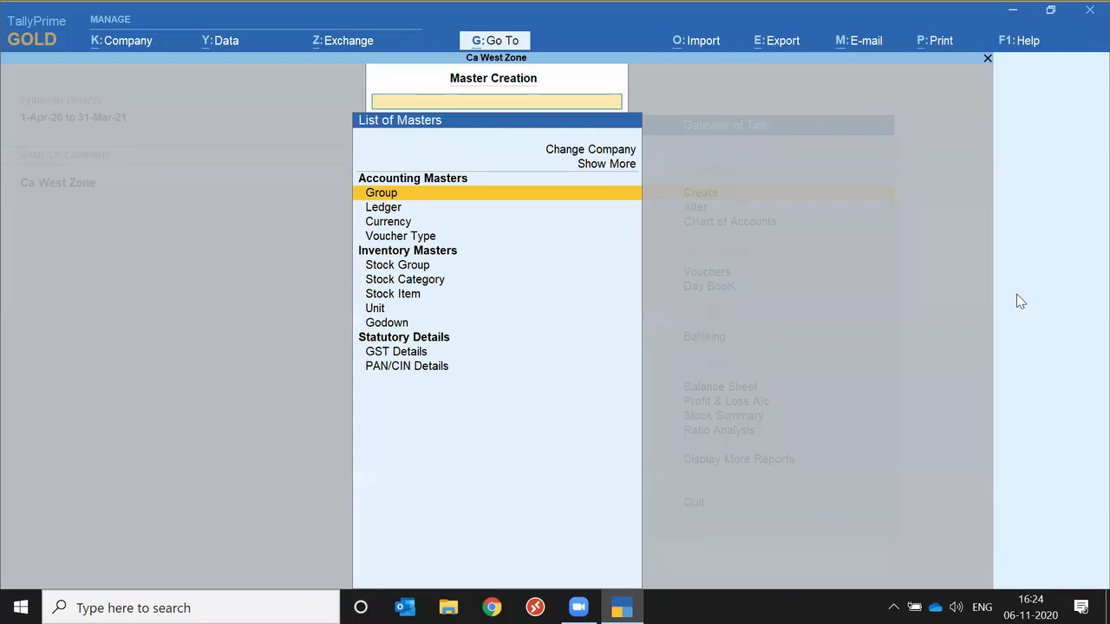
# Reveal more and inactive master types, then open and quit an empty Budget form.
pyautogui.press('Up')
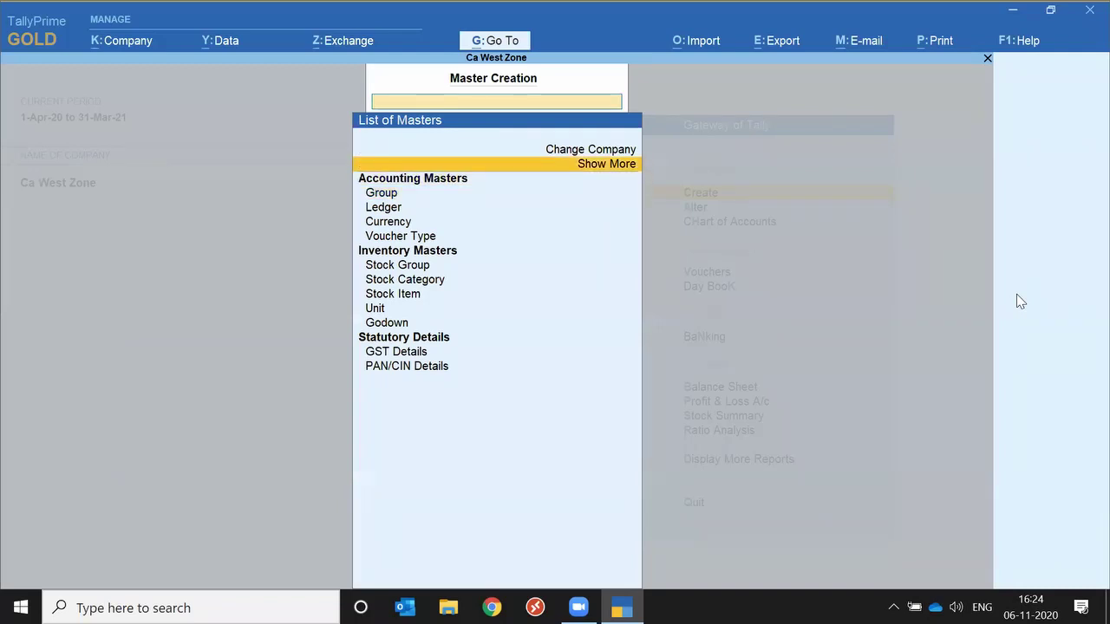
pyautogui.press('Return')
pyautogui.press('Up')
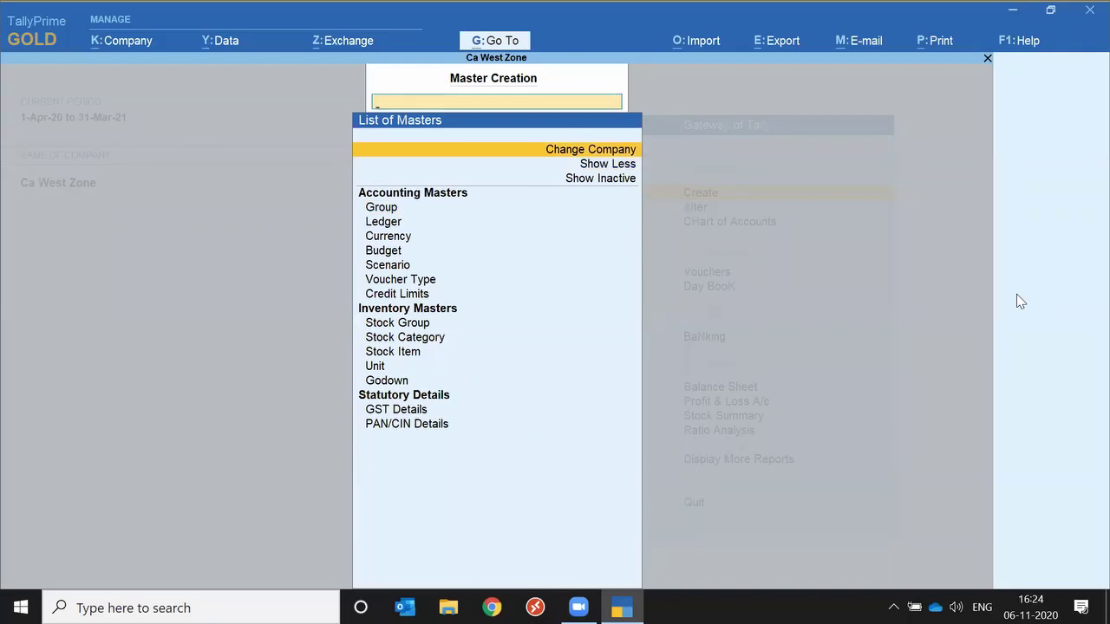
pyautogui.press('Down')
pyautogui.press('Down')
pyautogui.press('Return')
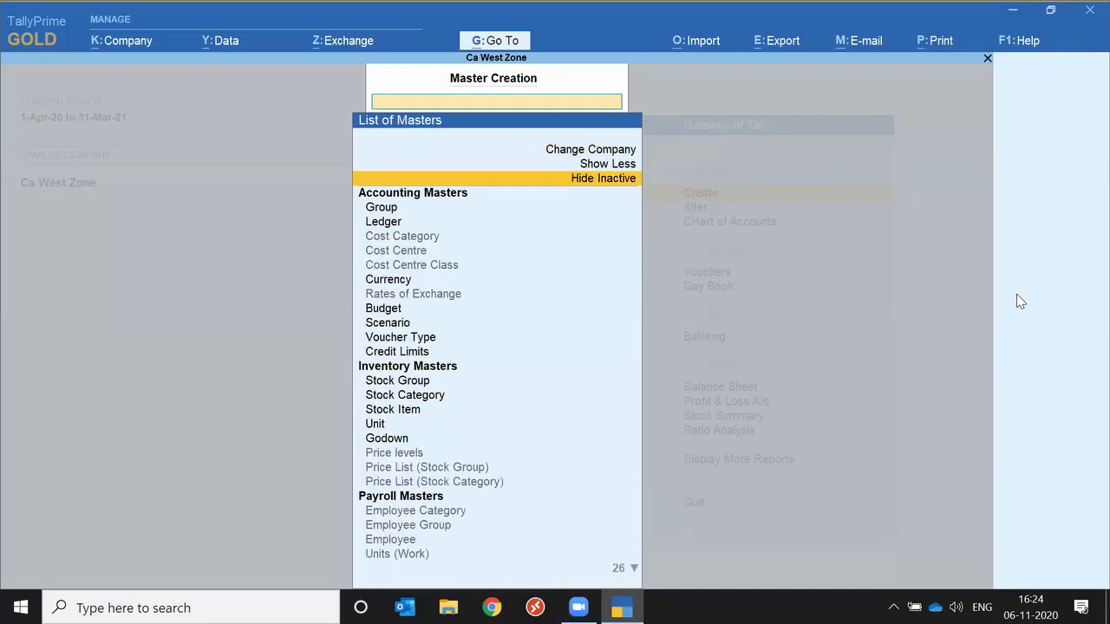
pyautogui.press('Down')
pyautogui.press('Down')
pyautogui.press('Down')
pyautogui.press('Down')
pyautogui.press('Down')
pyautogui.press('Down')
pyautogui.press('Down')
pyautogui.press('Down')
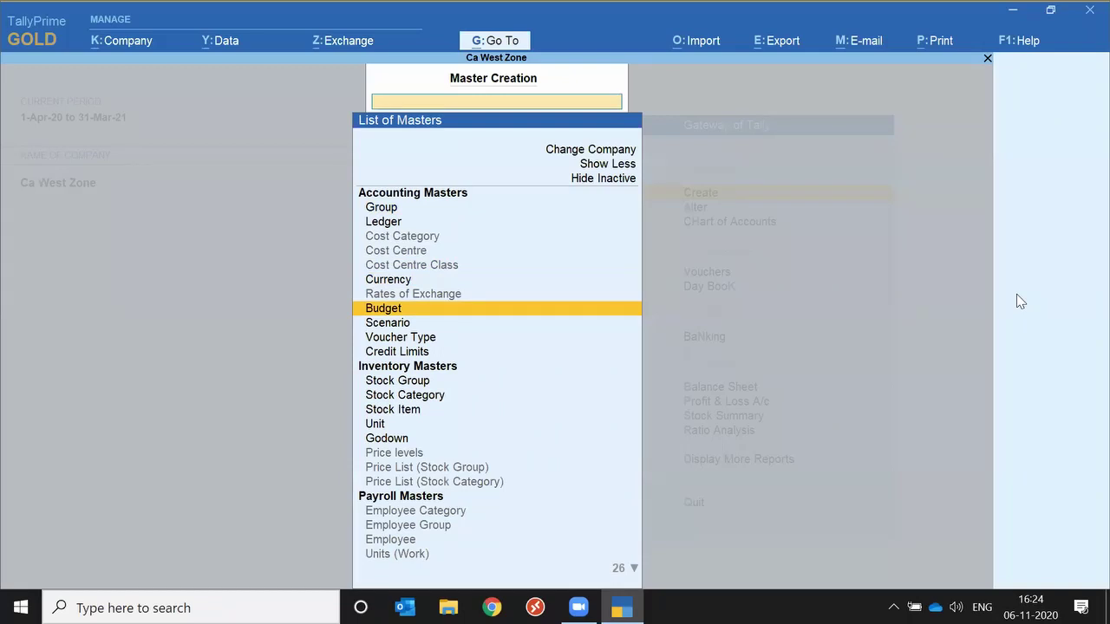
pyautogui.press('Return')
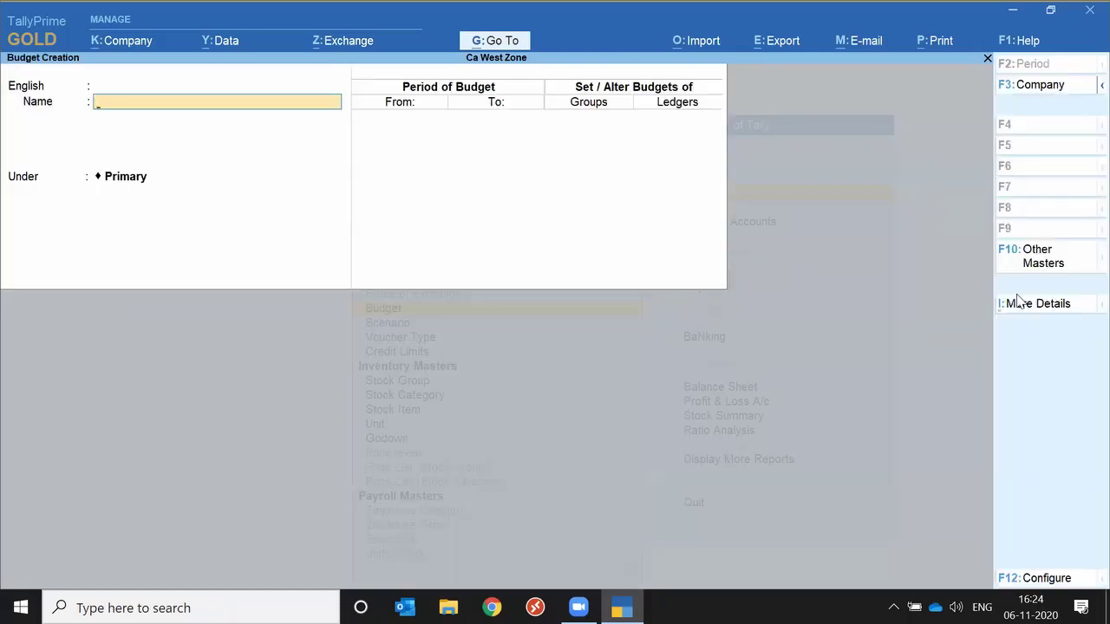
pyautogui.press('Escape')
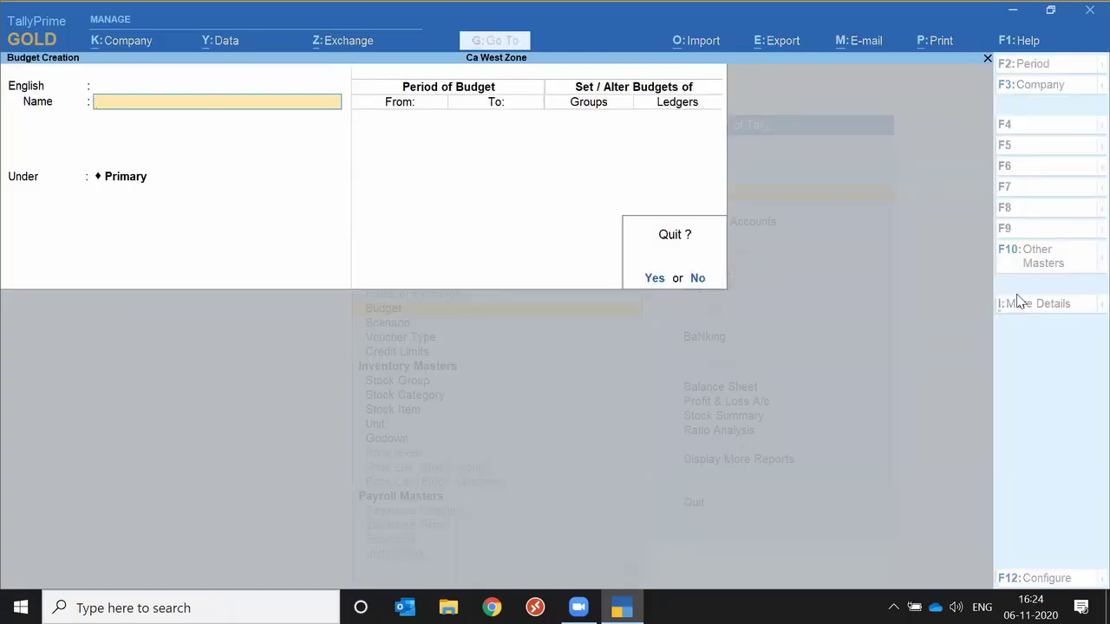
pyautogui.press('y')
pyautogui.press('Up')
pyautogui.press('Up')
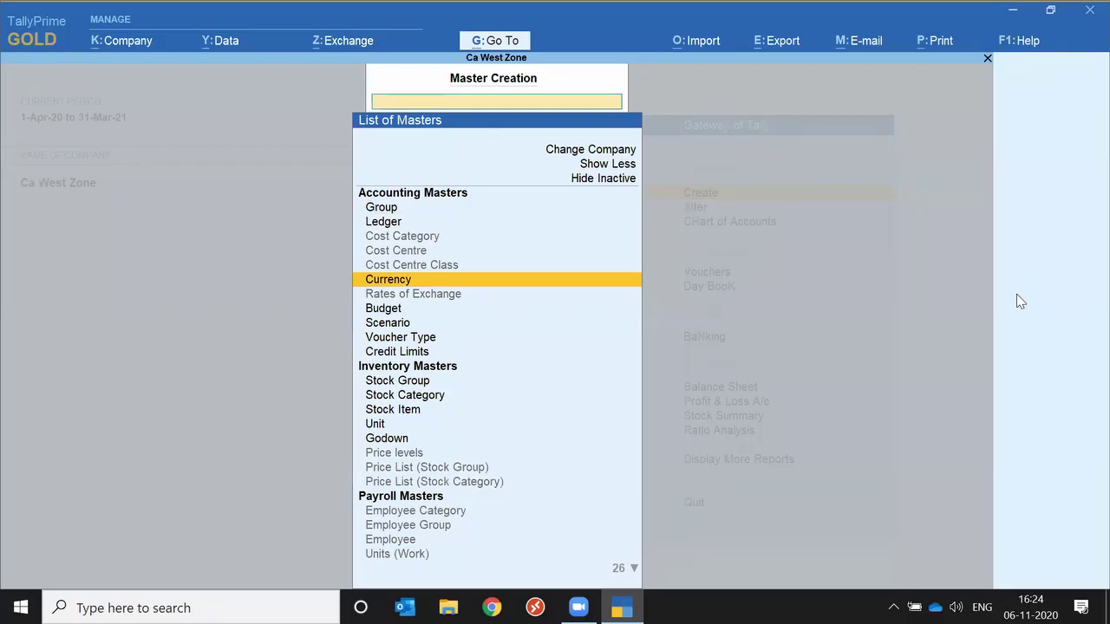
# Start a new Currency master, then quit it unsaved back to the Gateway.
pyautogui.press('Return')
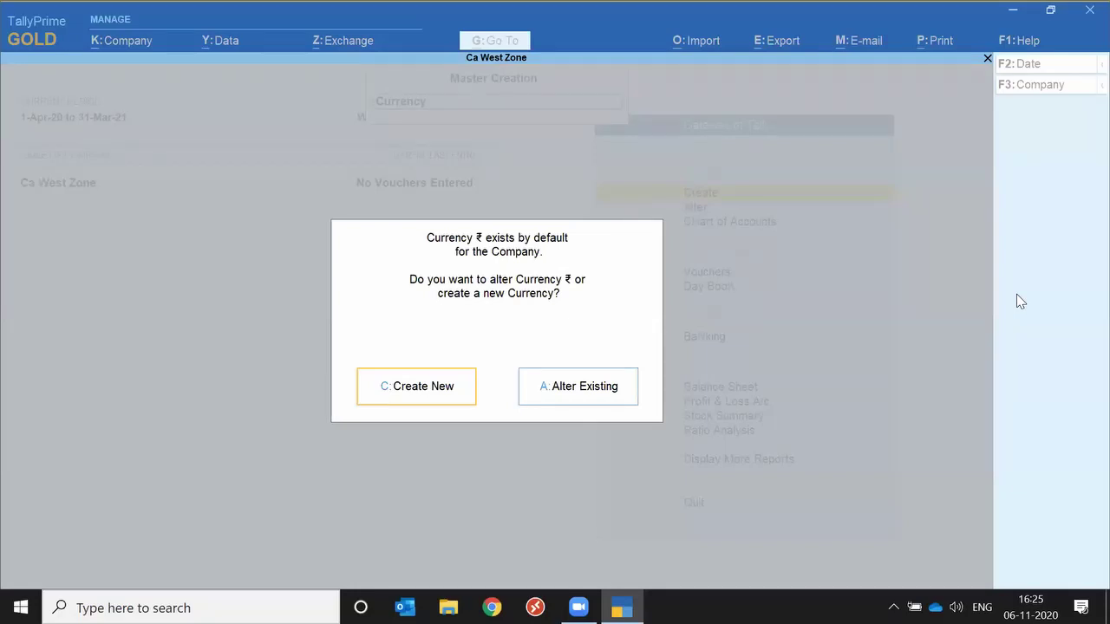
pyautogui.click(434, 379)
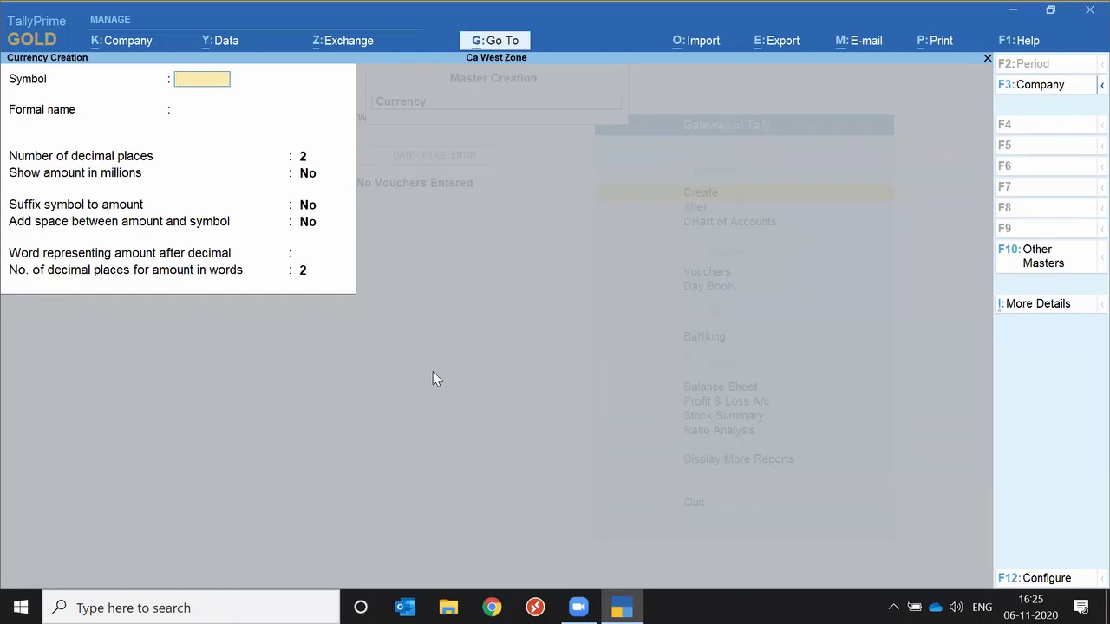
pyautogui.press('Escape')
pyautogui.press('y')
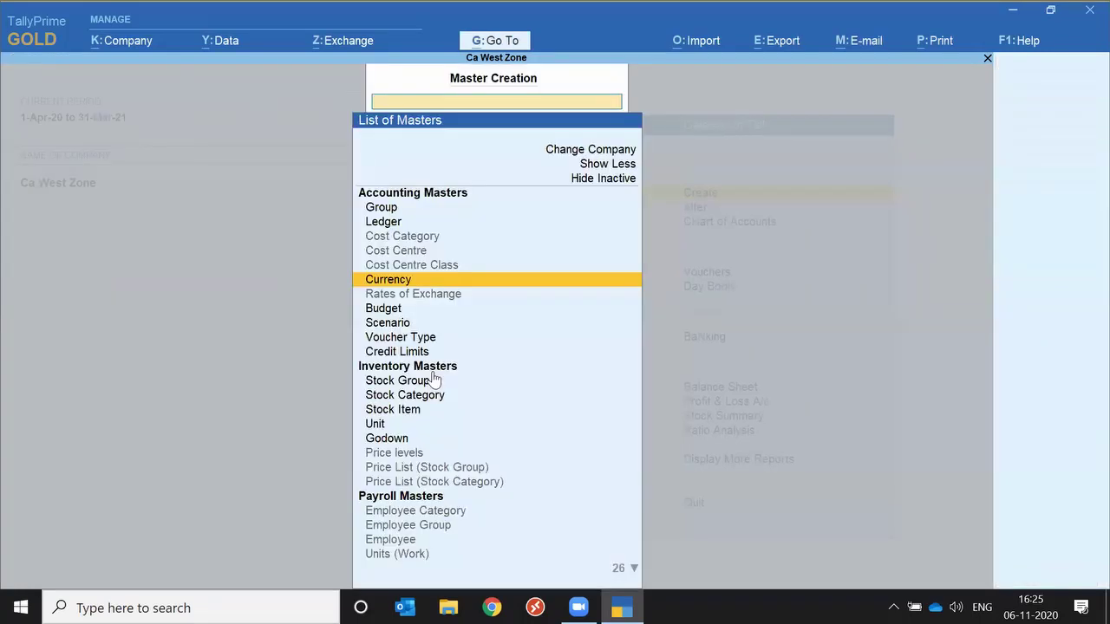
pyautogui.press('Escape')
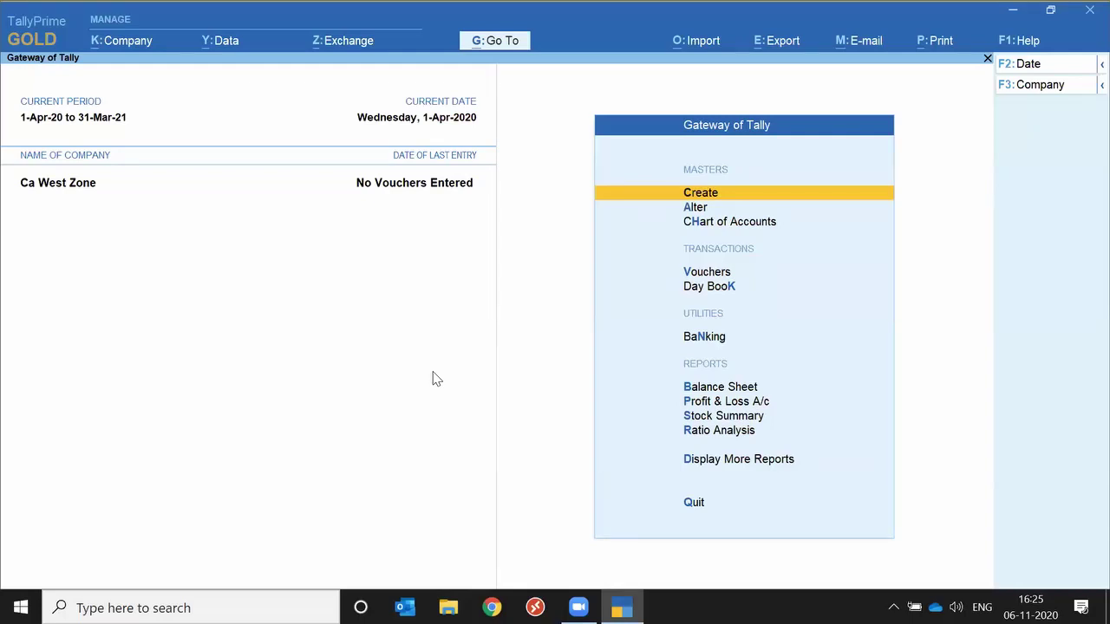
# Open a blank Ledger Creation form from the Create masters list.
pyautogui.press('Return')
pyautogui.press('Down')
pyautogui.press('Down')
pyautogui.press('Up')
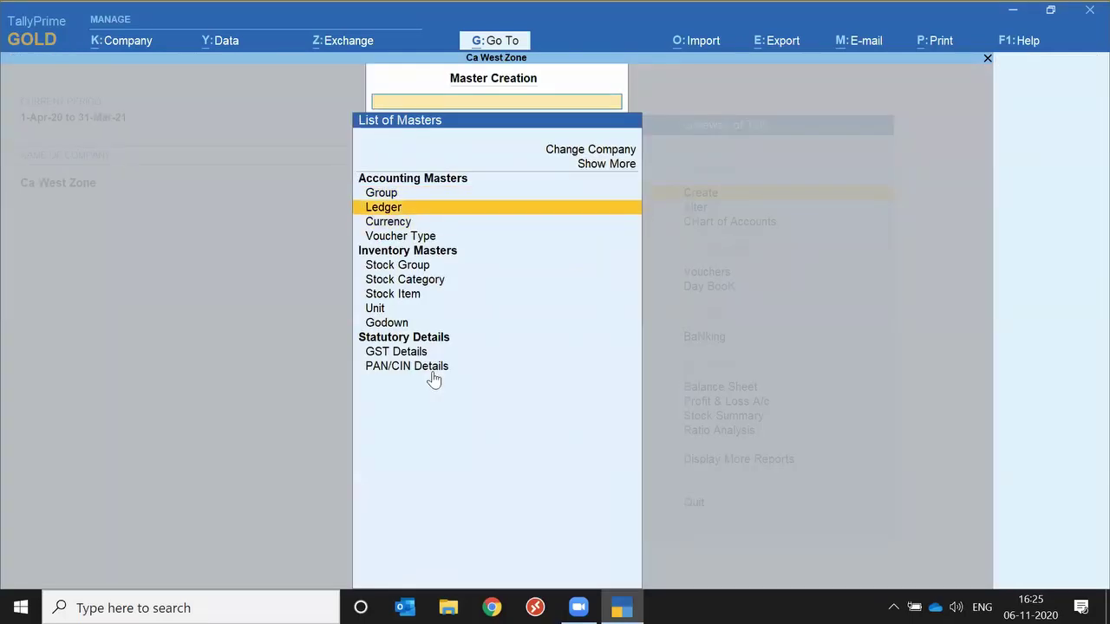
pyautogui.press('Return')
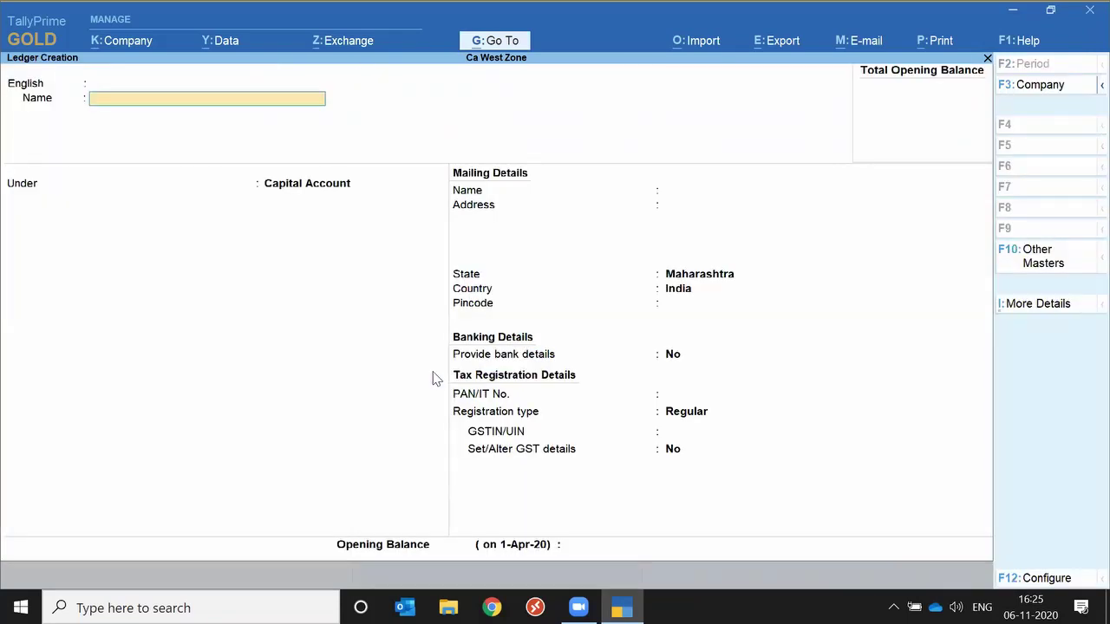
# Enter ledger name 'SD Apex', skip alias, and pick Sundry Debtors by searching 'Sun'.
pyautogui.write('SD Apex')
pyautogui.press('Return')
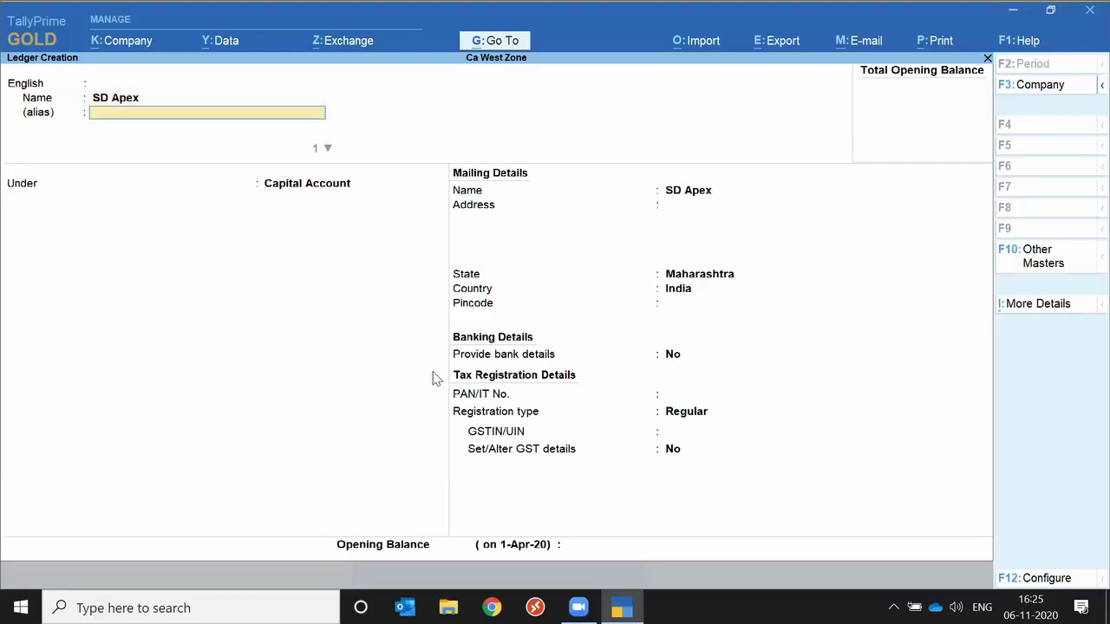
pyautogui.press('Return')
pyautogui.press('Return')
pyautogui.write('Sun')
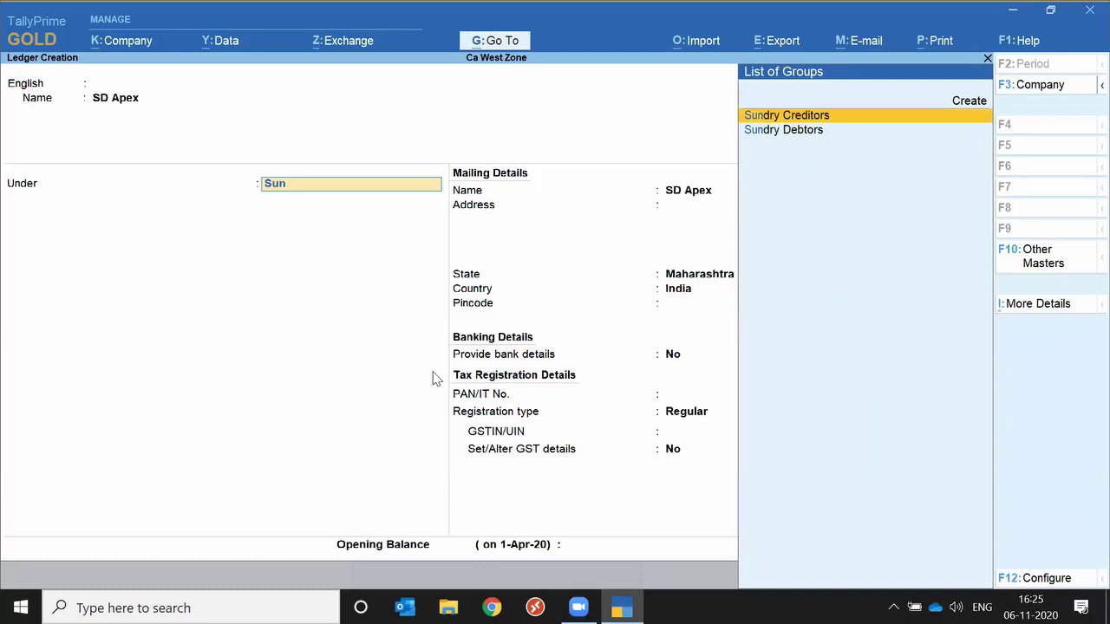
pyautogui.press('Down')
pyautogui.press('Return')
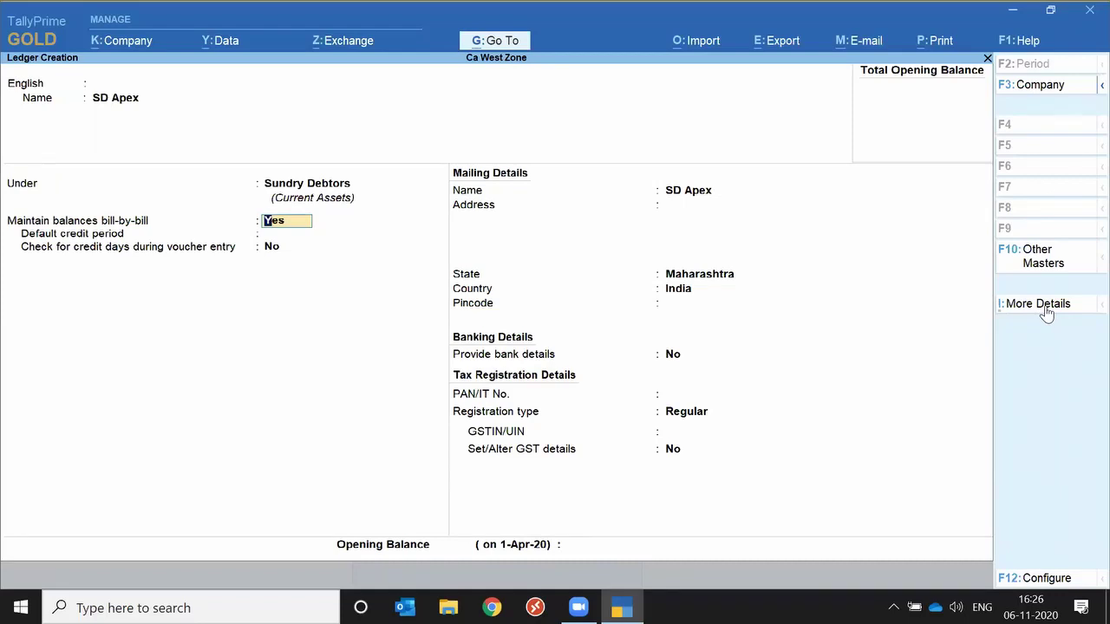
# Set a 1000000 credit limit under More Details, leaving post-dated override off.
pyautogui.click(1047, 312)
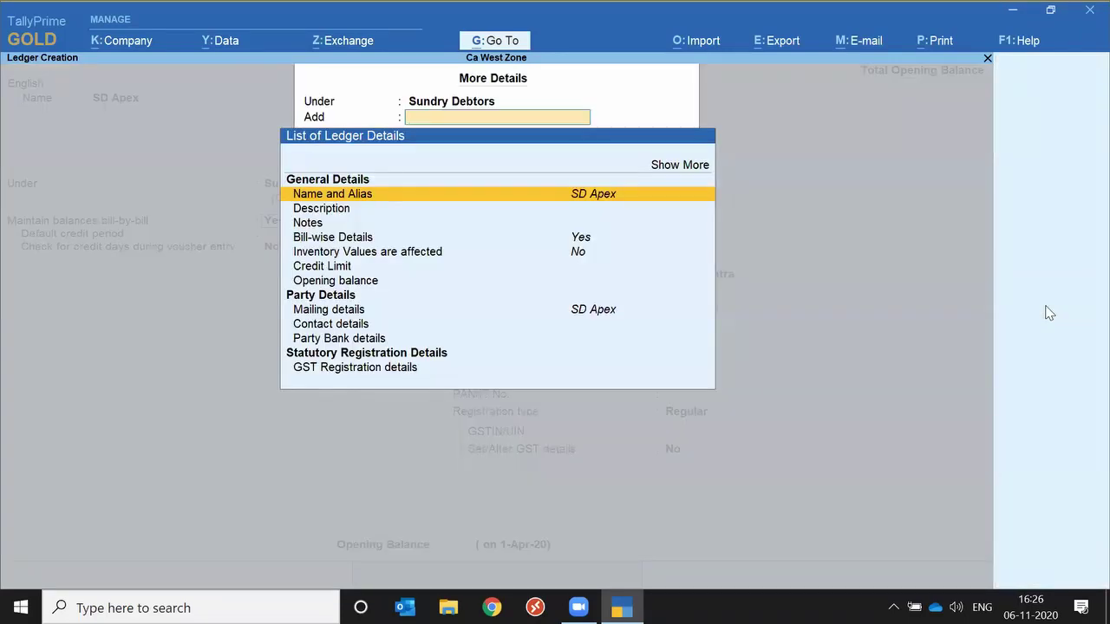
pyautogui.press('Down')
pyautogui.press('Down')
pyautogui.press('Down')
pyautogui.press('Down')
pyautogui.press('Down')
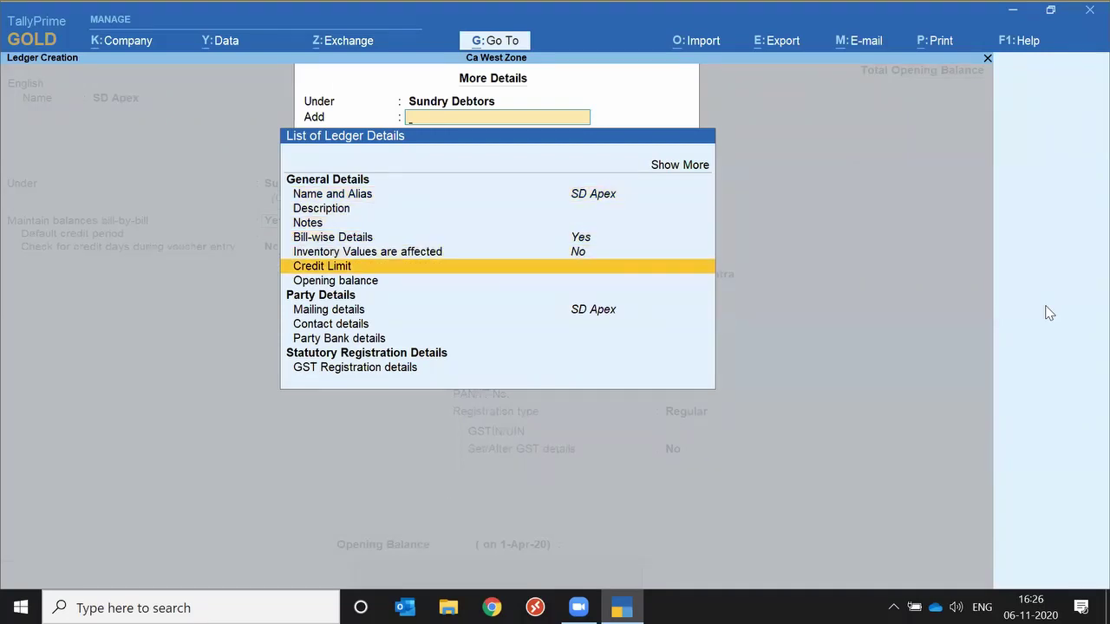
pyautogui.press('Return')
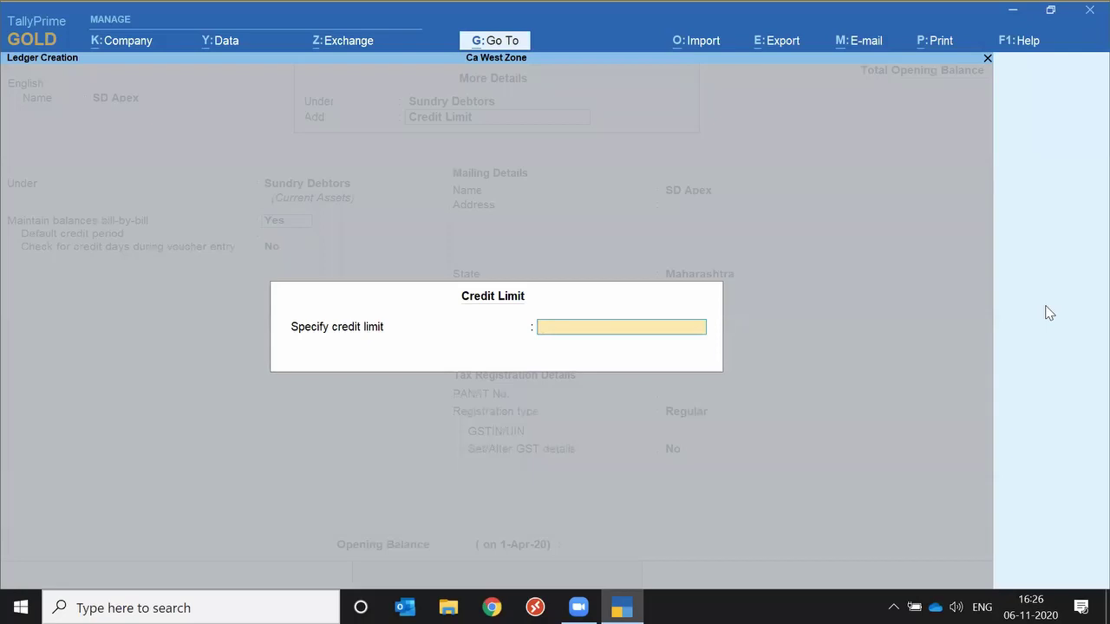
pyautogui.write('1000000')
pyautogui.press('Return')
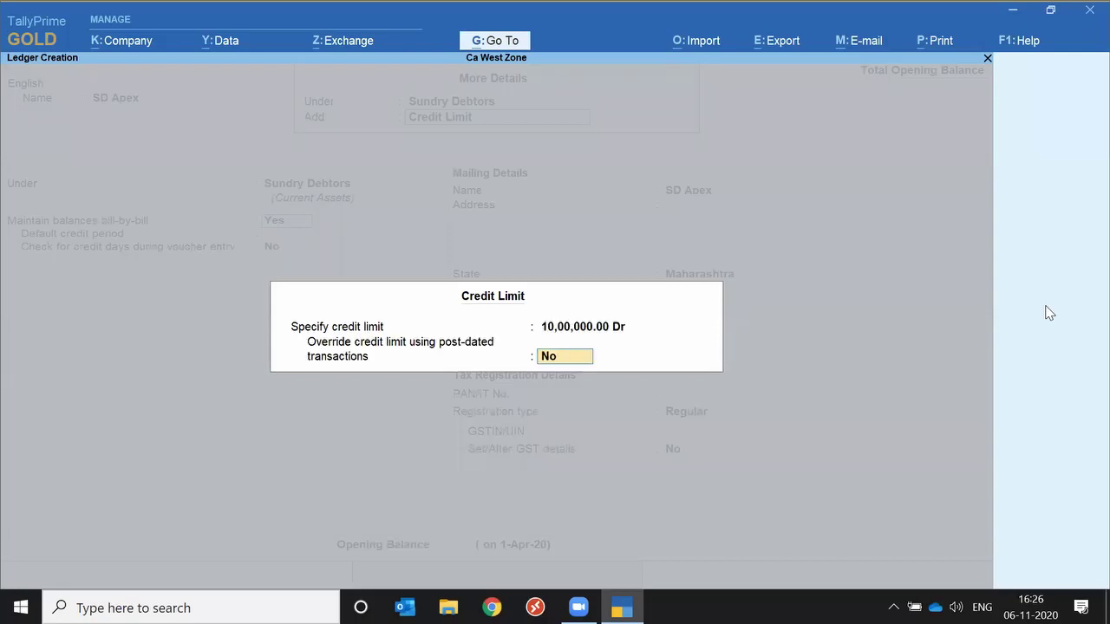
pyautogui.press('Return')
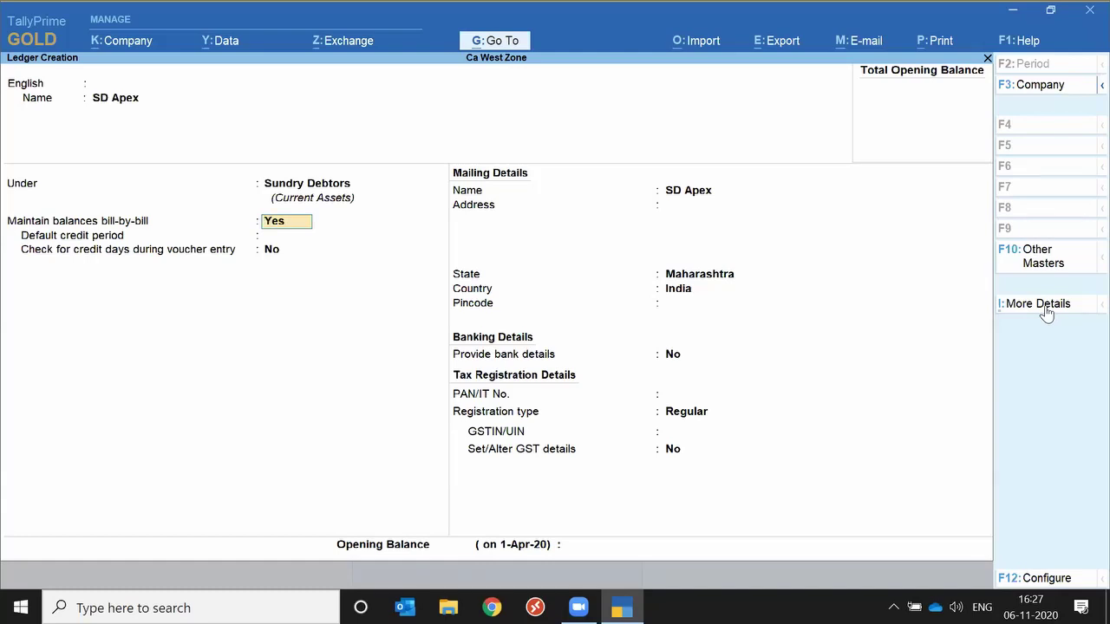
# Step through the ledger fields to Opening Balance and back, then reopen More Details.
pyautogui.press('Return')
pyautogui.press('Return')
pyautogui.press('Return')
pyautogui.press('Return')
pyautogui.press('Return')
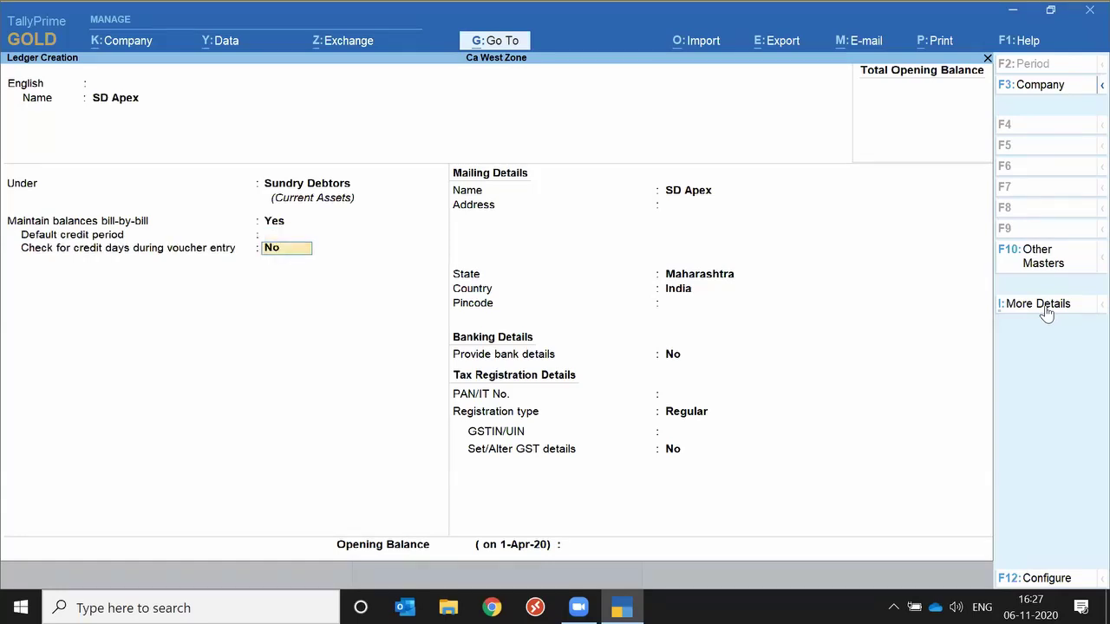
pyautogui.press('Return')
pyautogui.press('Return')
pyautogui.press('Return')
pyautogui.press('Return')
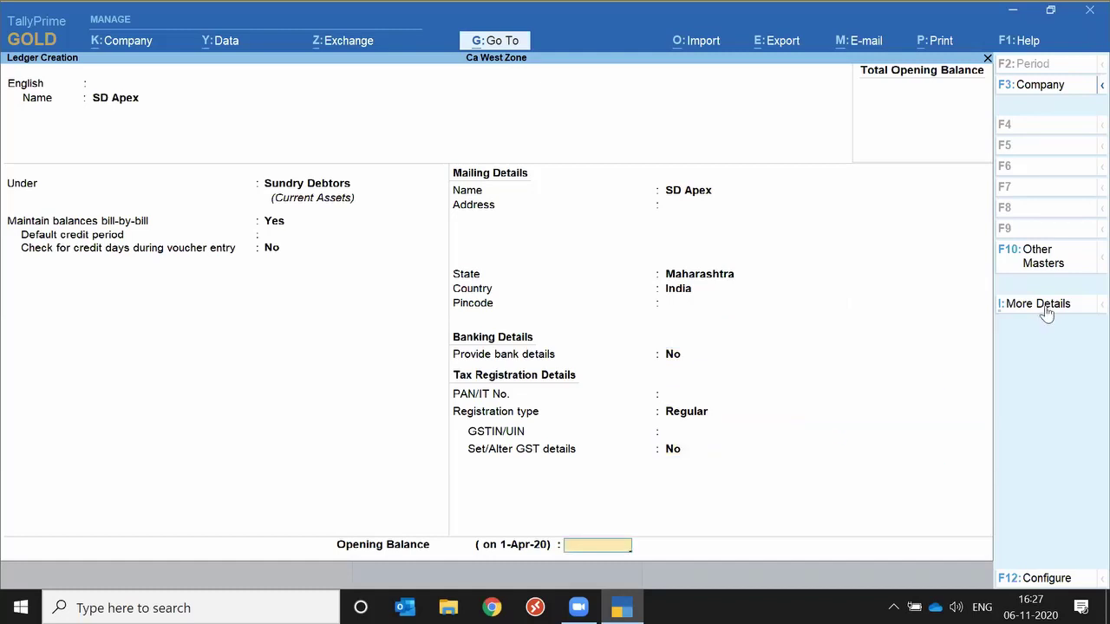
pyautogui.press('BackSpace')
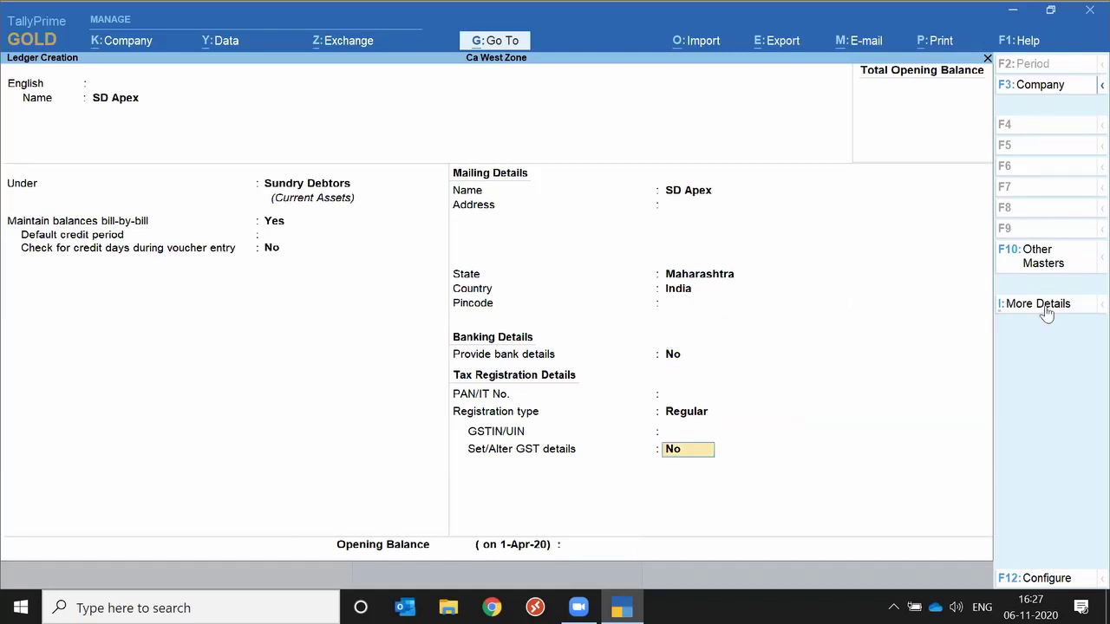
pyautogui.press('BackSpace')
pyautogui.press('BackSpace')
pyautogui.press('BackSpace')
pyautogui.press('BackSpace')
pyautogui.press('BackSpace')
pyautogui.press('BackSpace')
pyautogui.press('BackSpace')
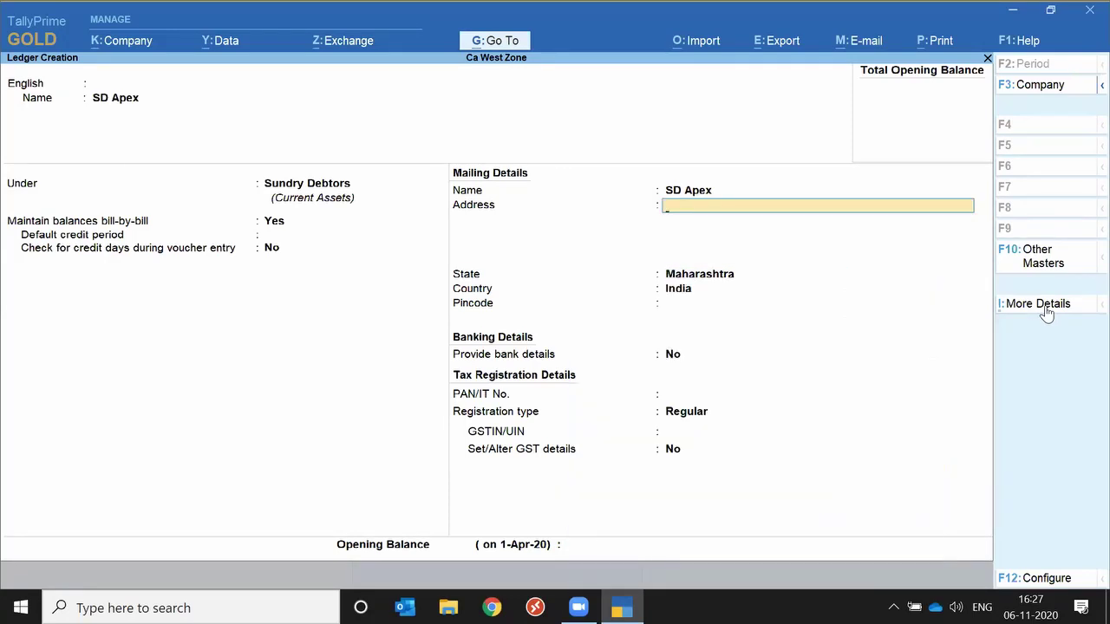
pyautogui.click(1046, 308)
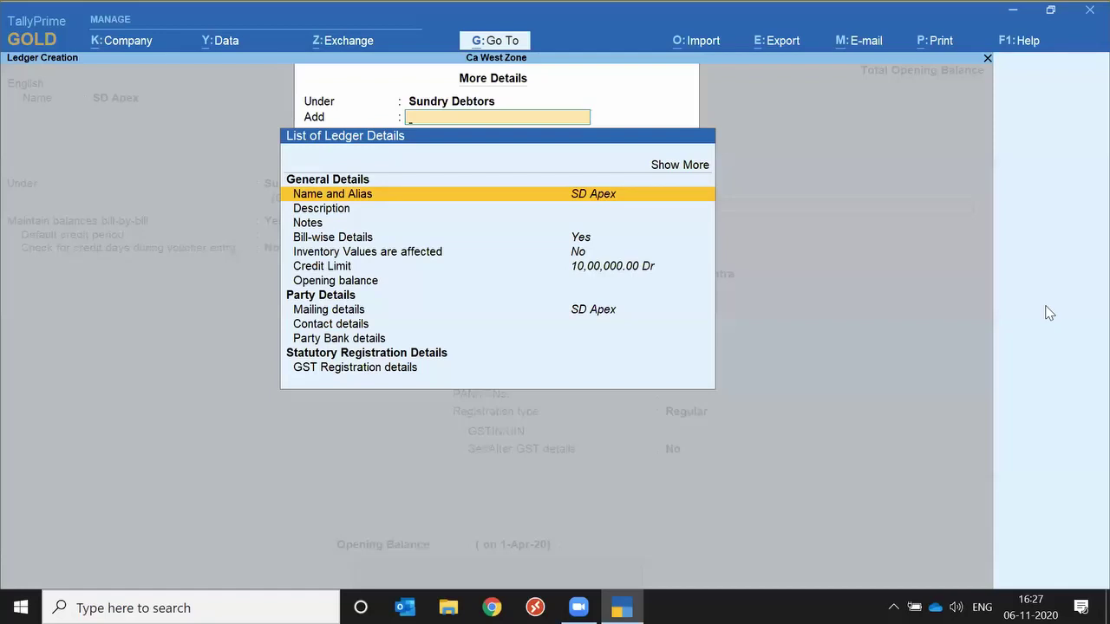
# Close the Name and Alias and More Details popups and save SD Apex with Ctrl+A.
pyautogui.press('ctrl')
pyautogui.press('Return')
pyautogui.press('Delete')
pyautogui.press('Delete')
pyautogui.press('Delete')
pyautogui.press('Delete')
pyautogui.press('Delete')
pyautogui.press('Delete')
pyautogui.press('Delete')
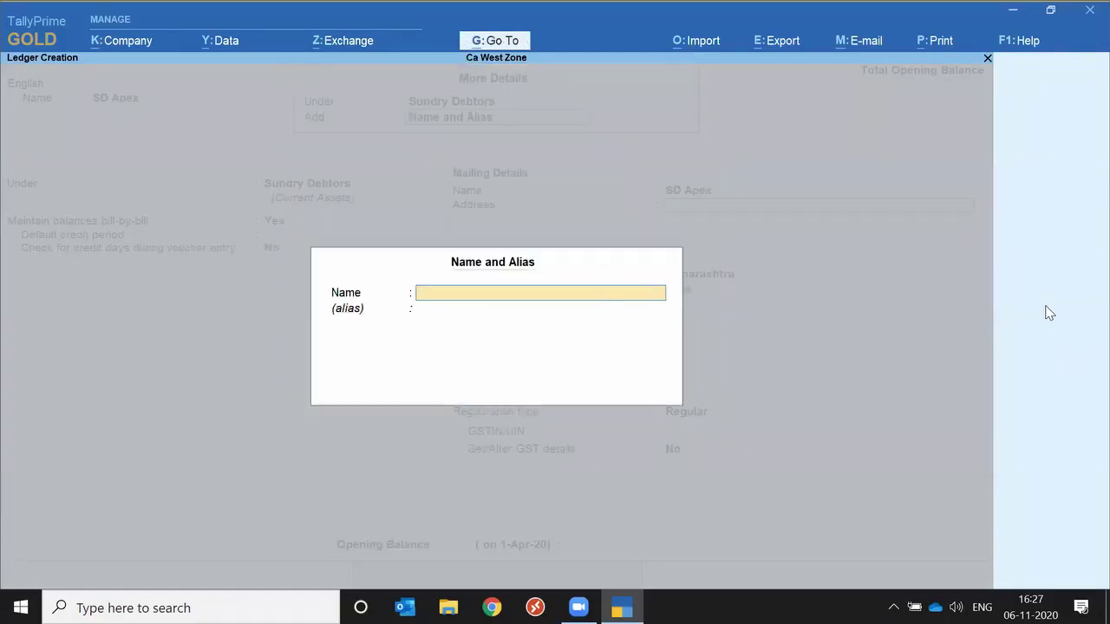
pyautogui.press('Escape')
pyautogui.press('y')
pyautogui.press('Escape')
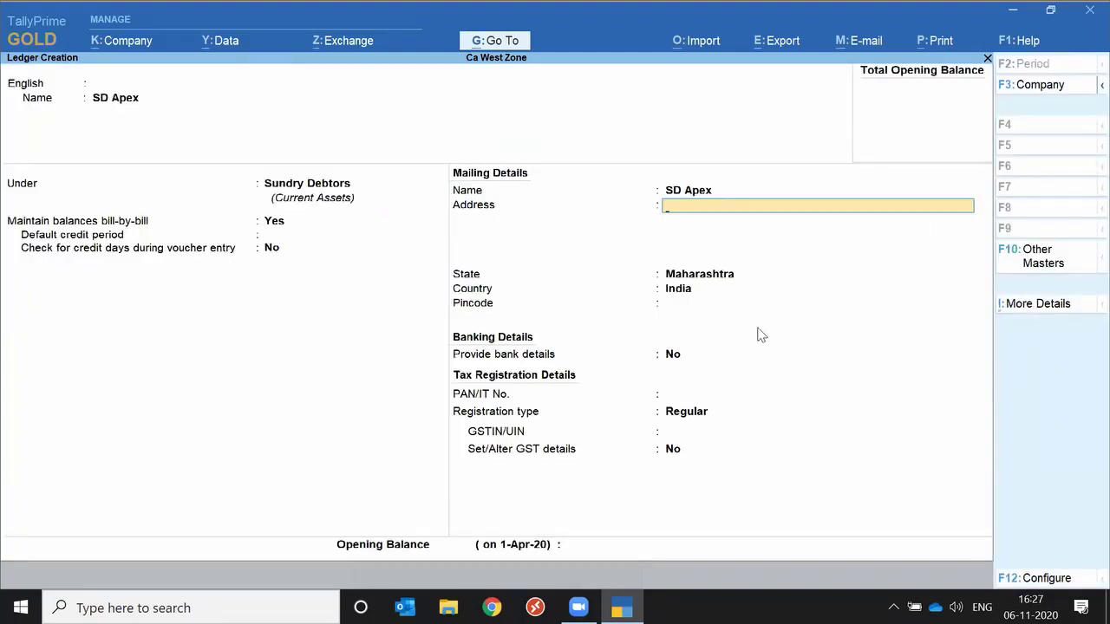
pyautogui.hotkey('ctrl', 'a')
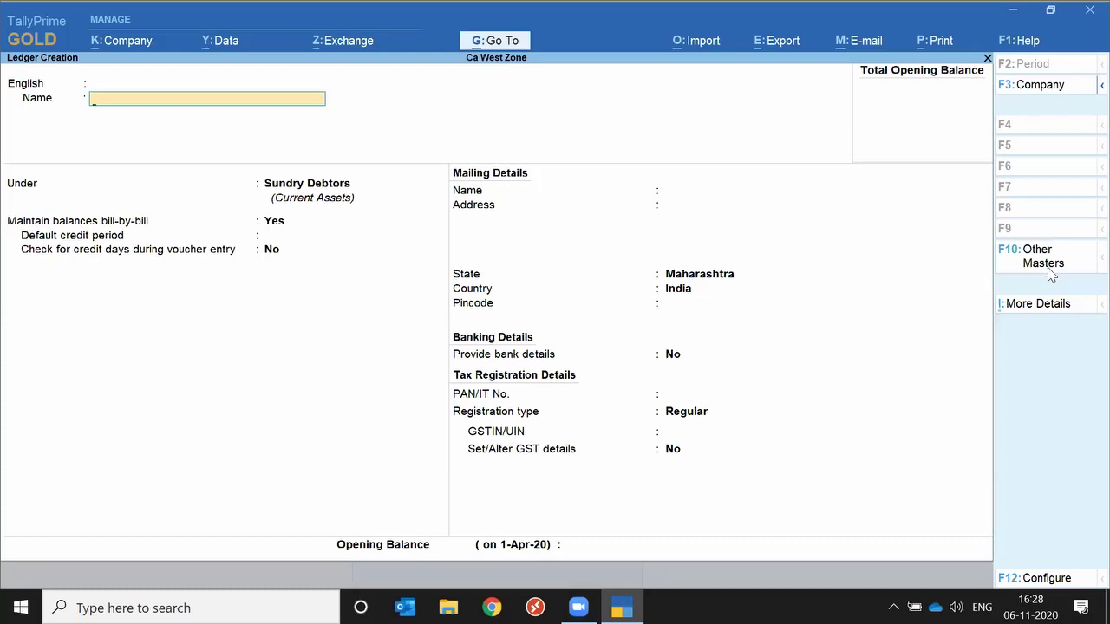
# Browse the master types, then quit the blank ledger form back to the Gateway.
pyautogui.click(1046, 260)
pyautogui.press('Down')
pyautogui.press('Down')
pyautogui.press('Down')
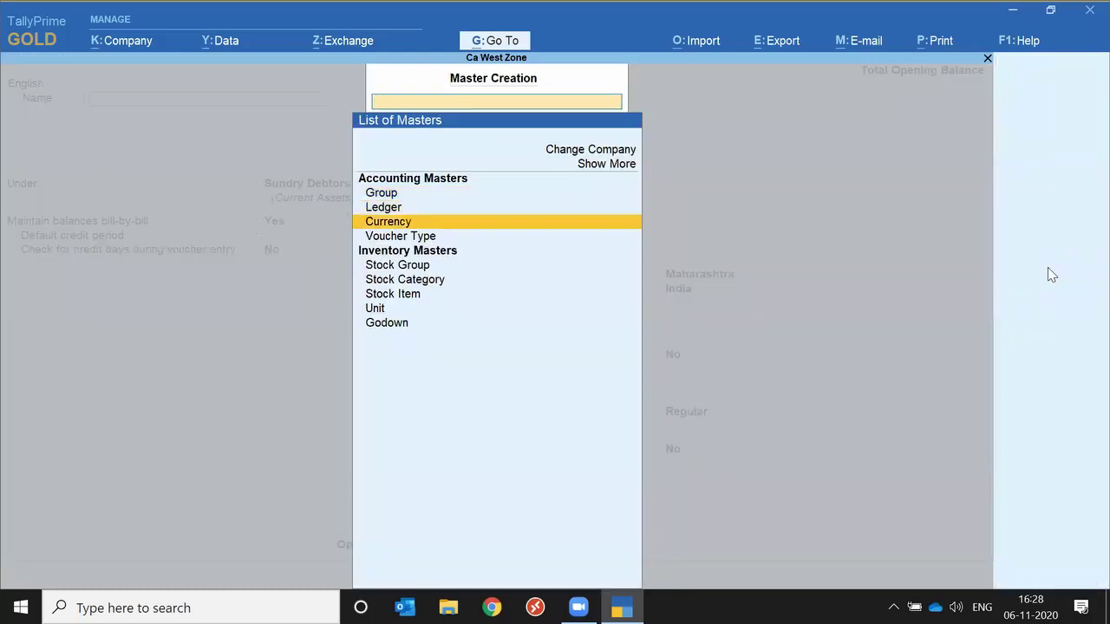
pyautogui.press('Escape')
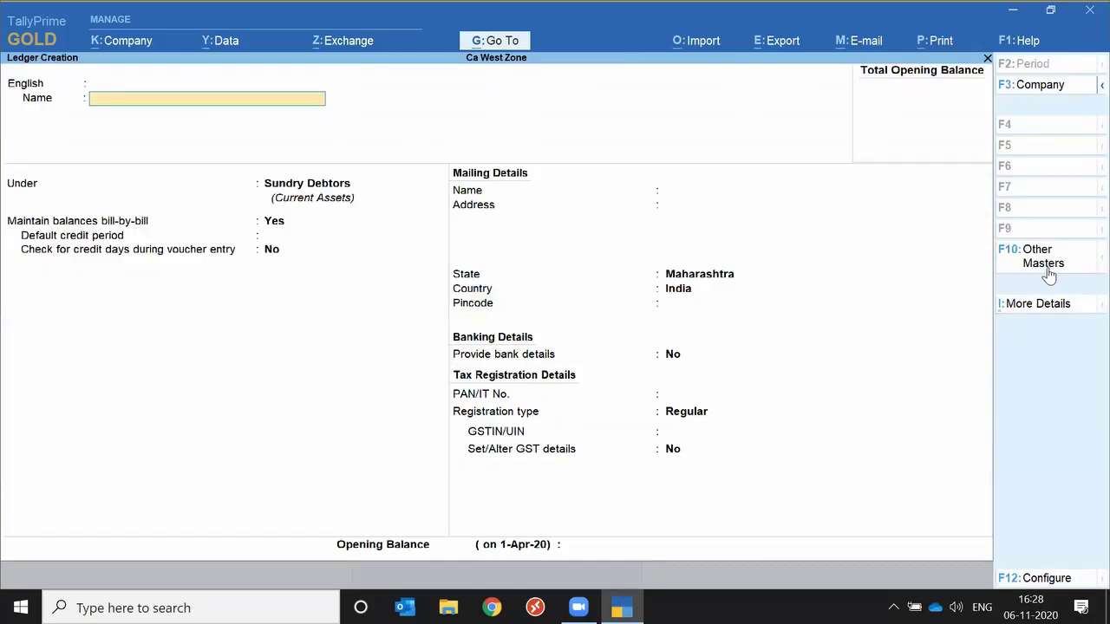
pyautogui.press('Escape')
pyautogui.press('y')
pyautogui.press('Escape')
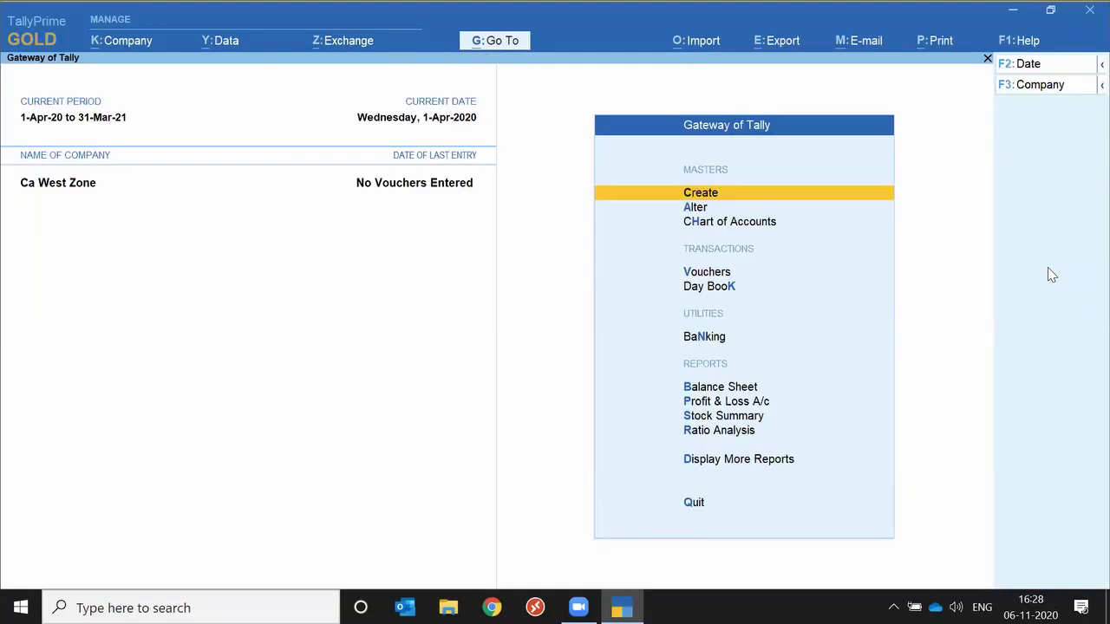
# View ledgers in Chart of Accounts, collapse with F5, switch to tabular view, then return.
pyautogui.press('Down')
pyautogui.press('Down')
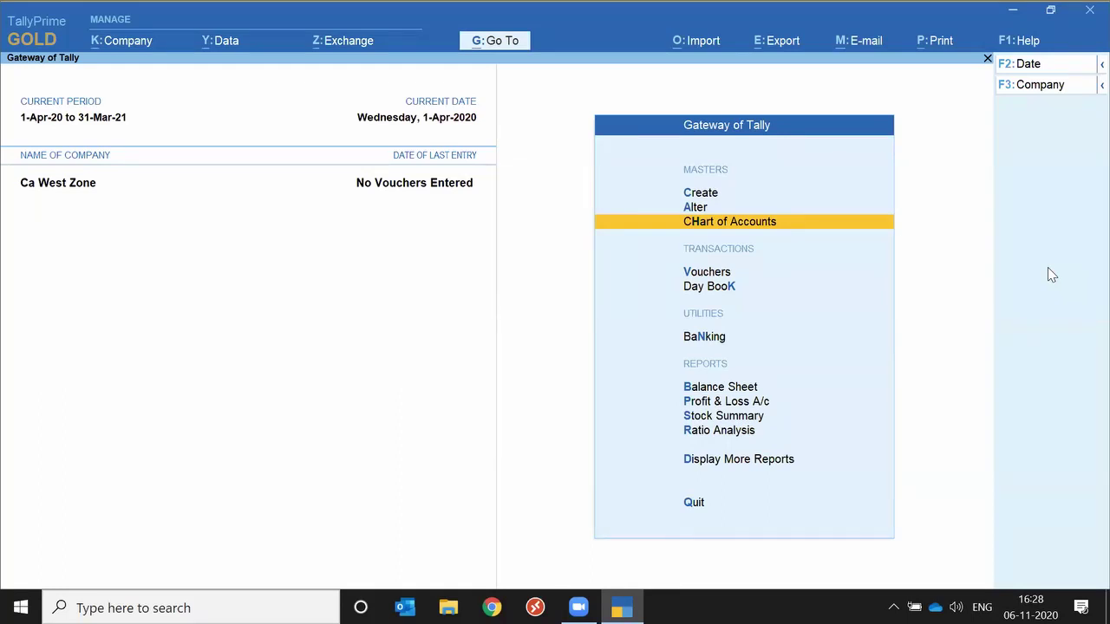
pyautogui.press('Return')
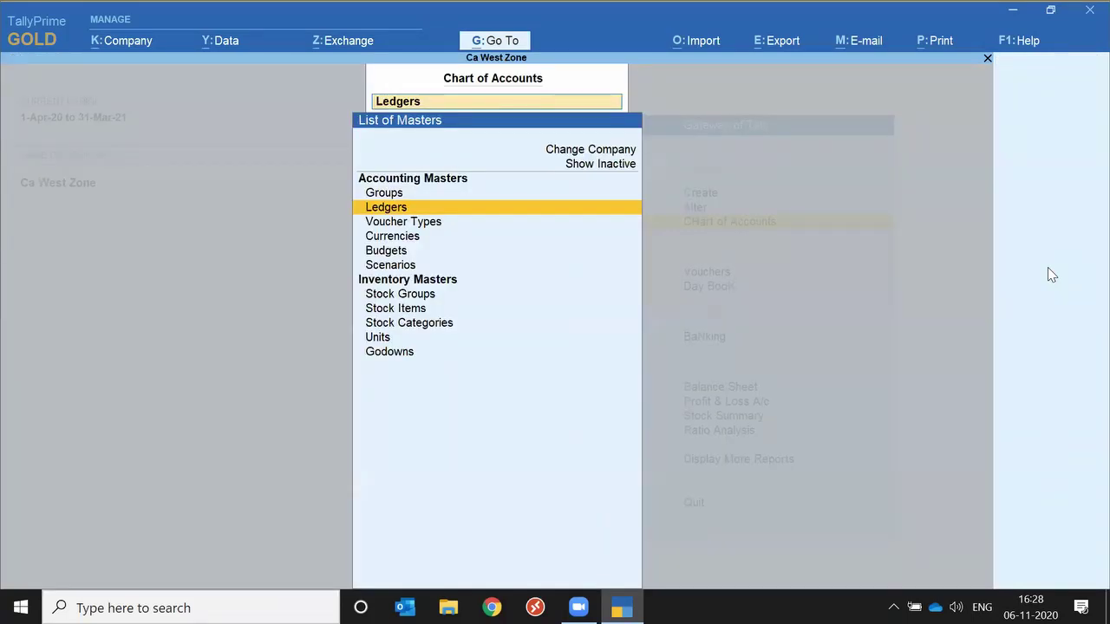
pyautogui.press('Return')
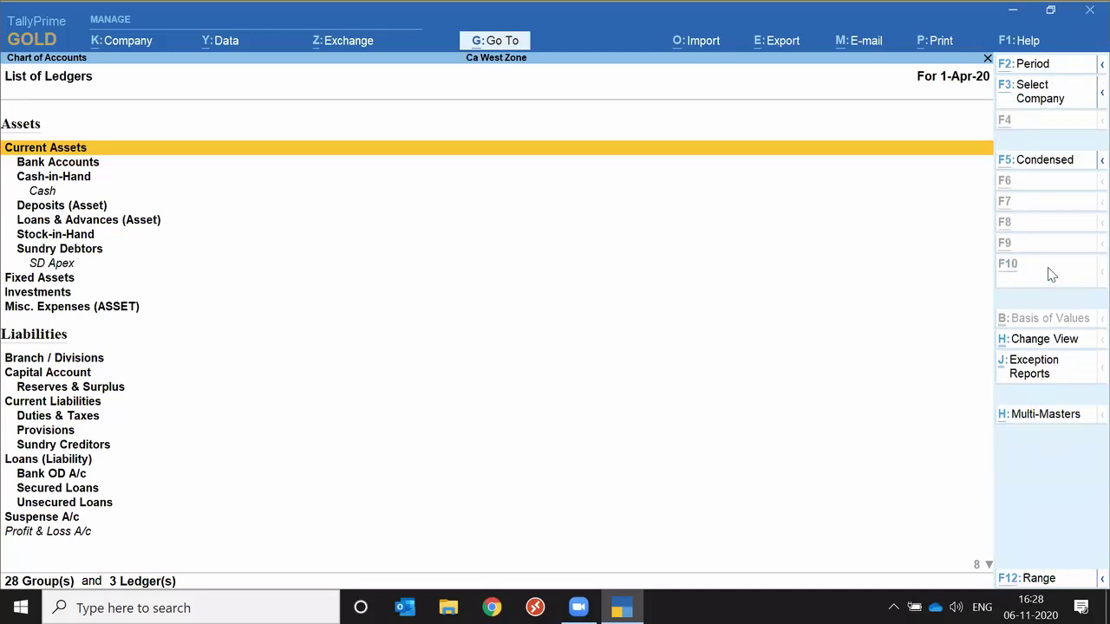
pyautogui.press('F5')
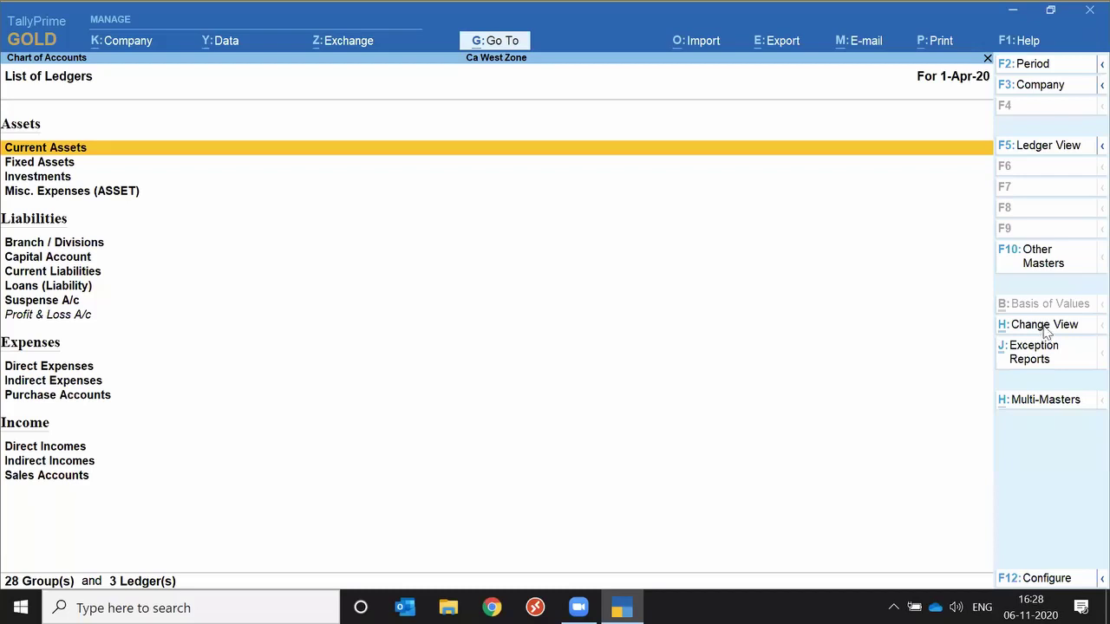
pyautogui.click(1044, 328)
pyautogui.press('Return')
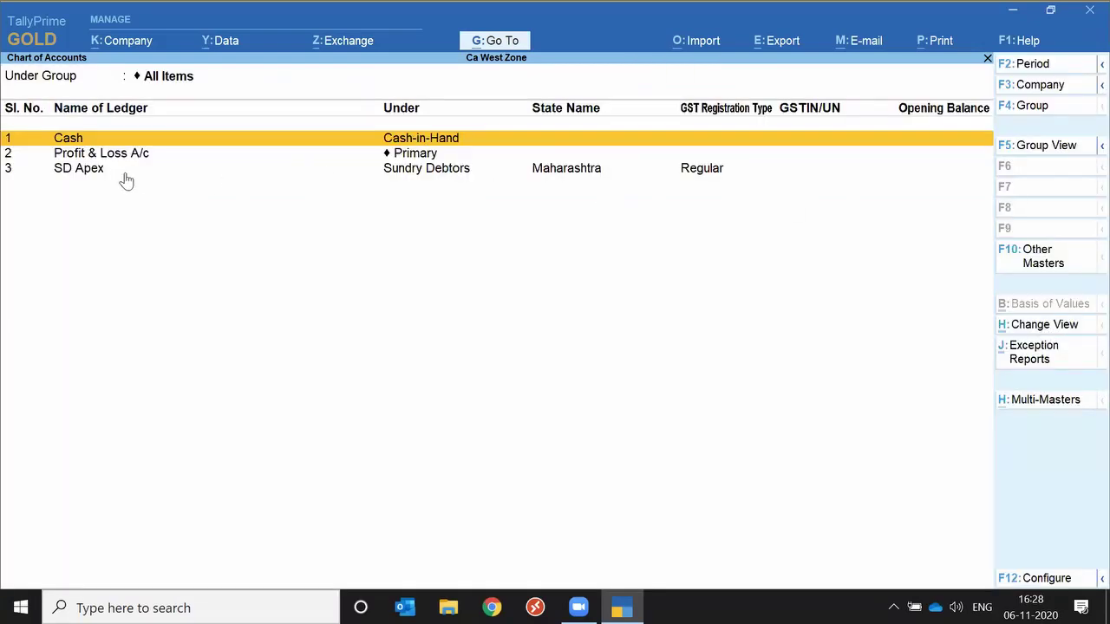
pyautogui.press('Escape')
pyautogui.press('Escape')
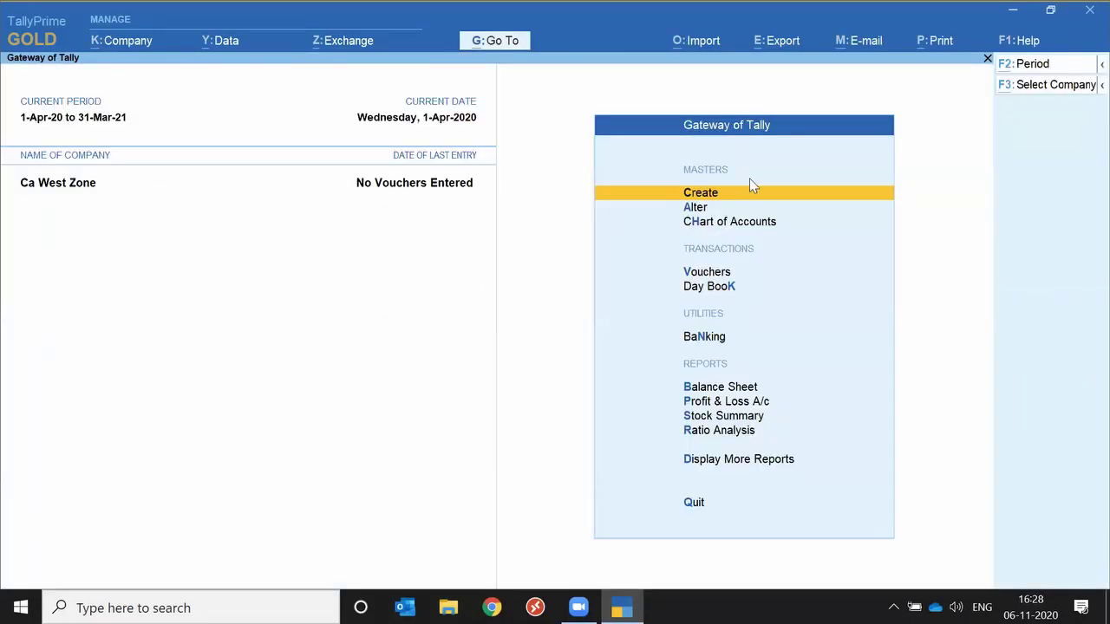
# Shut the Ca West Zone company so 02_Electrical Equiments_Apex Electricals stays loaded.
pyautogui.hotkey('alt', 'k')
pyautogui.press('Down')
pyautogui.press('Down')
pyautogui.press('Down')
pyautogui.press('Down')
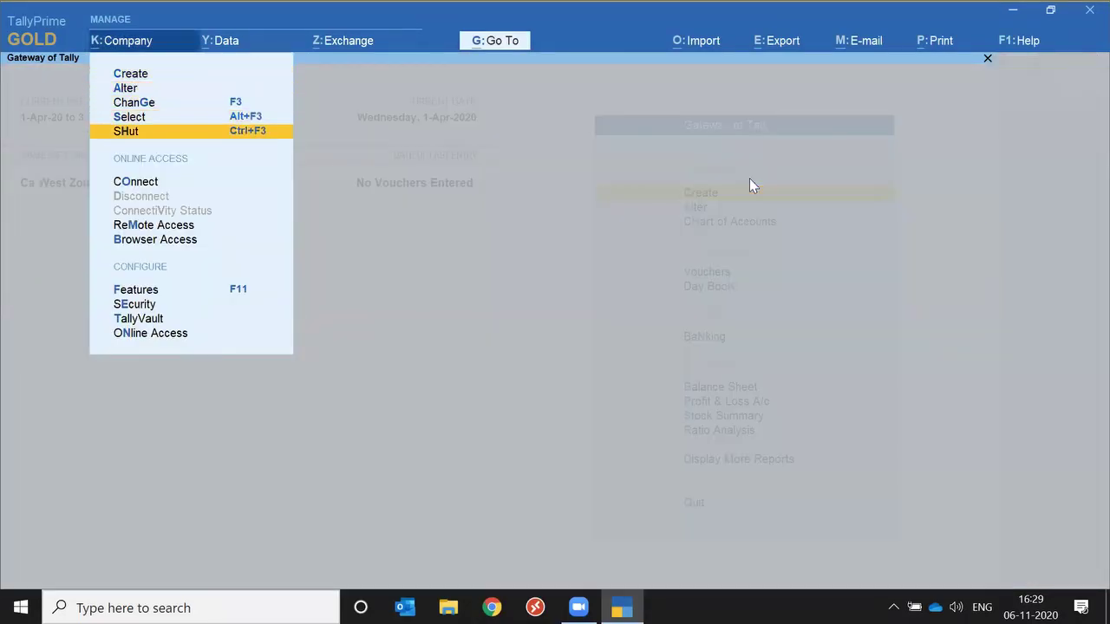
pyautogui.press('Return')
pyautogui.press('Return')
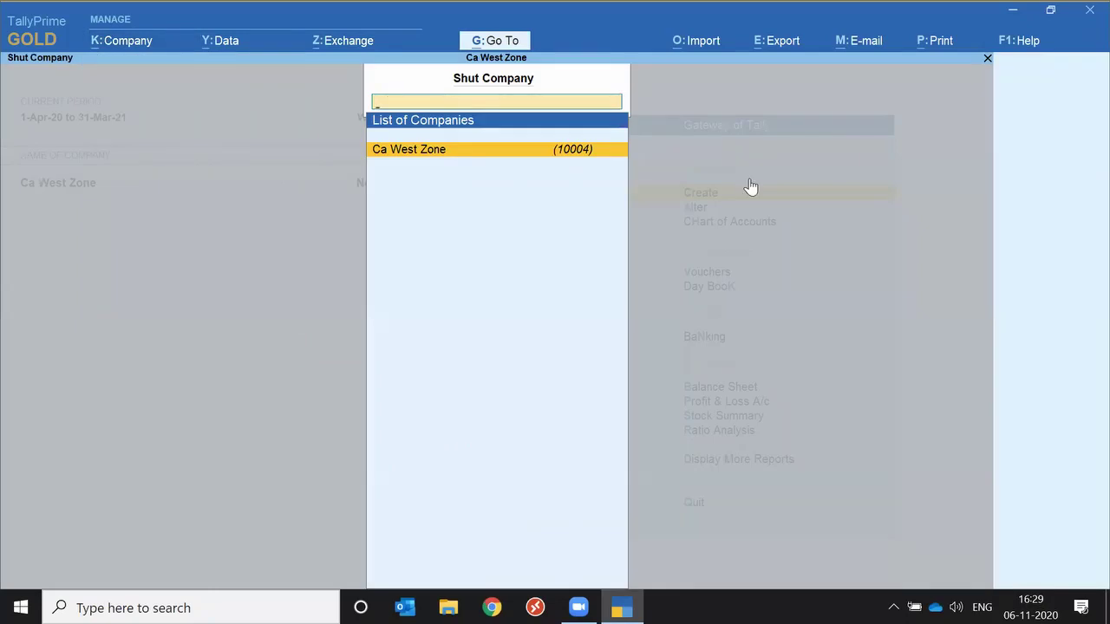
pyautogui.press('Down')
pyautogui.press('Down')
pyautogui.press('Return')
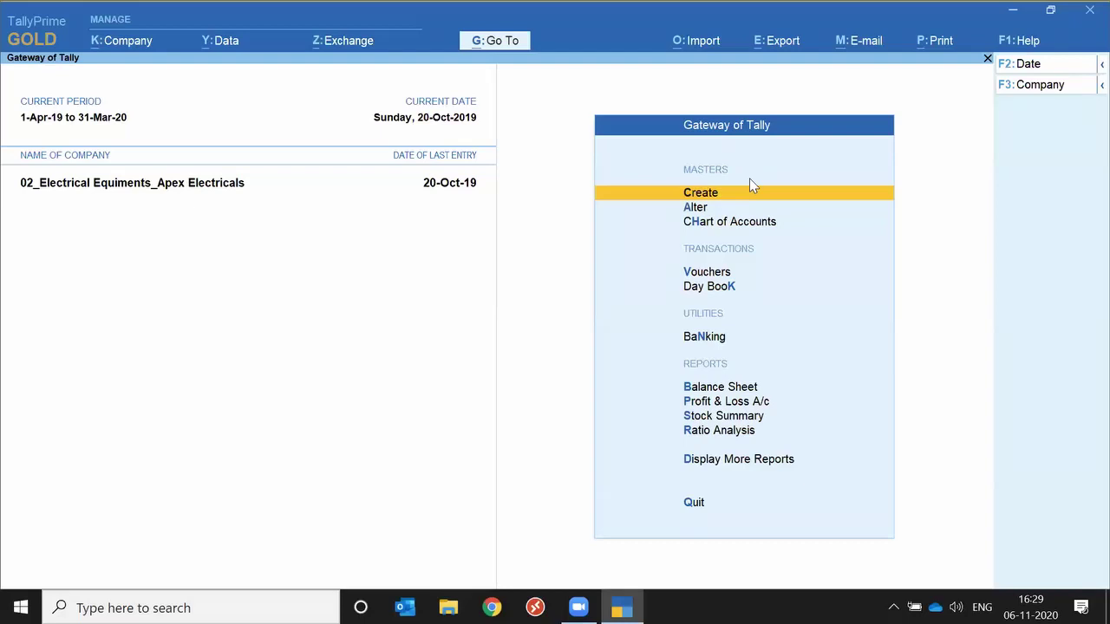
# Open the Chart of Accounts ledgers, try the tabular view, then switch to group view.
pyautogui.press('h')
pyautogui.press('Down')
pyautogui.press('Return')
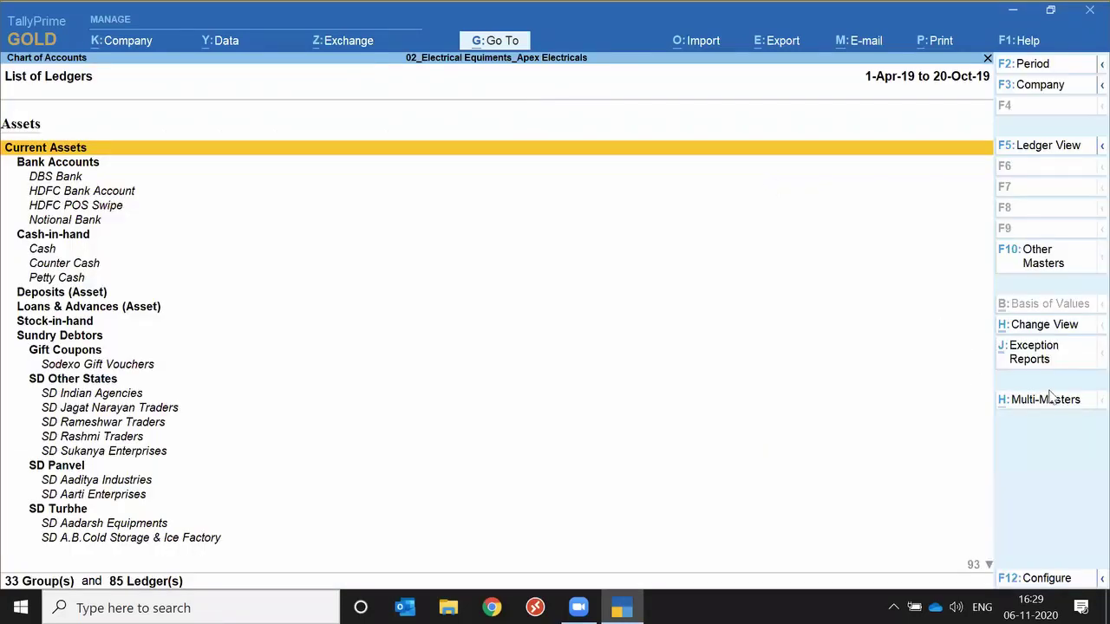
pyautogui.click(1043, 326)
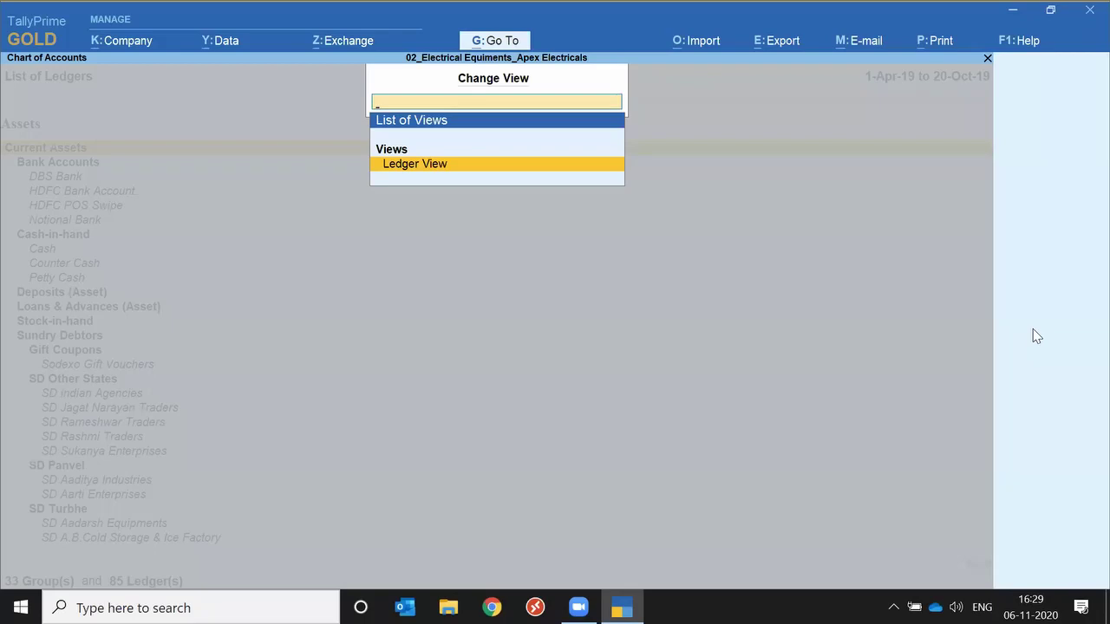
pyautogui.press('Return')
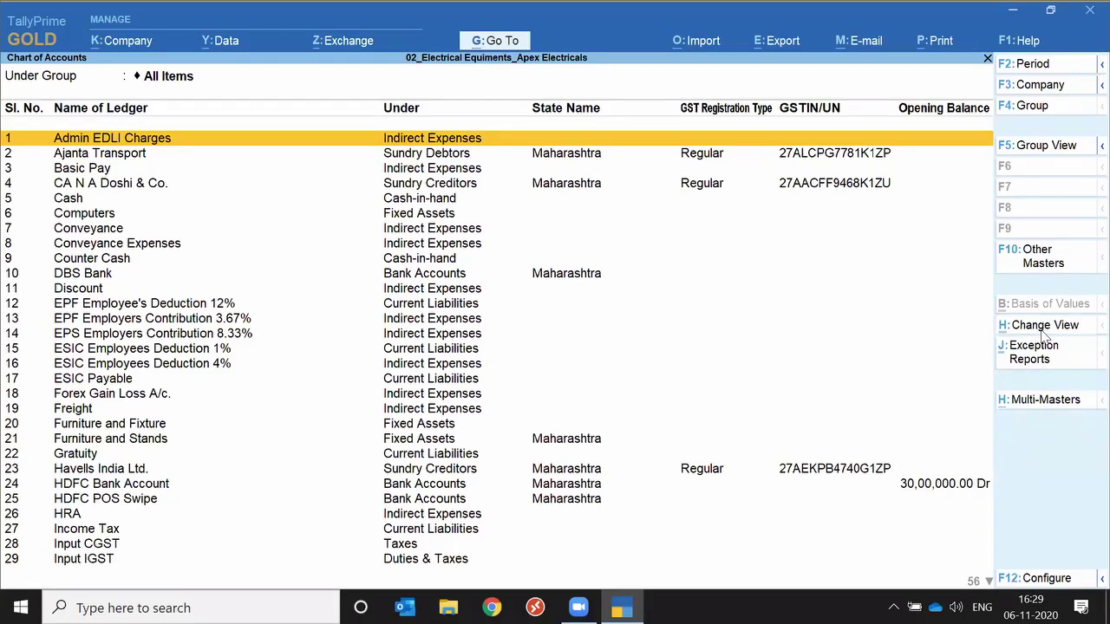
pyautogui.click(1043, 328)
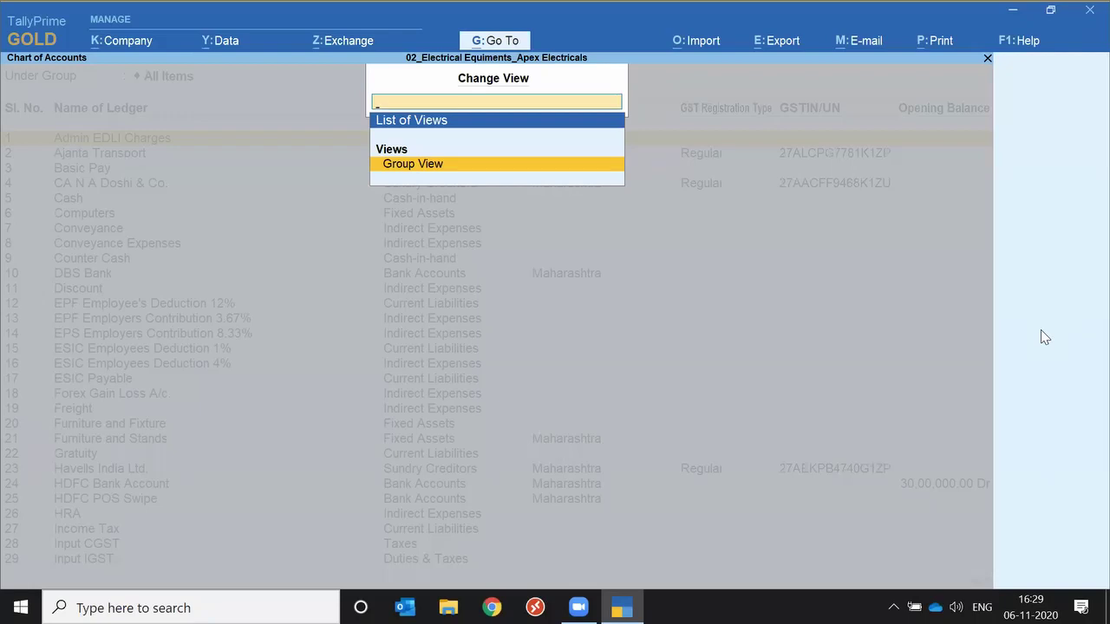
pyautogui.press('Return')
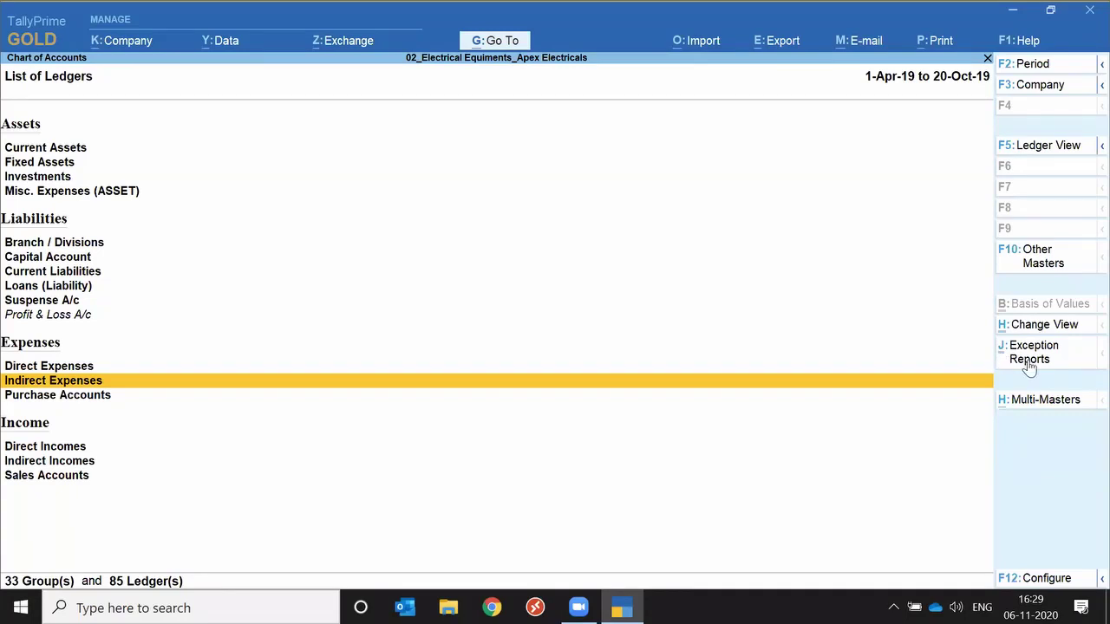
# Filter the chart to the 15 unused ledgers, then reopen Exception Reports at Update Party GSTIN.
pyautogui.click(1029, 364)
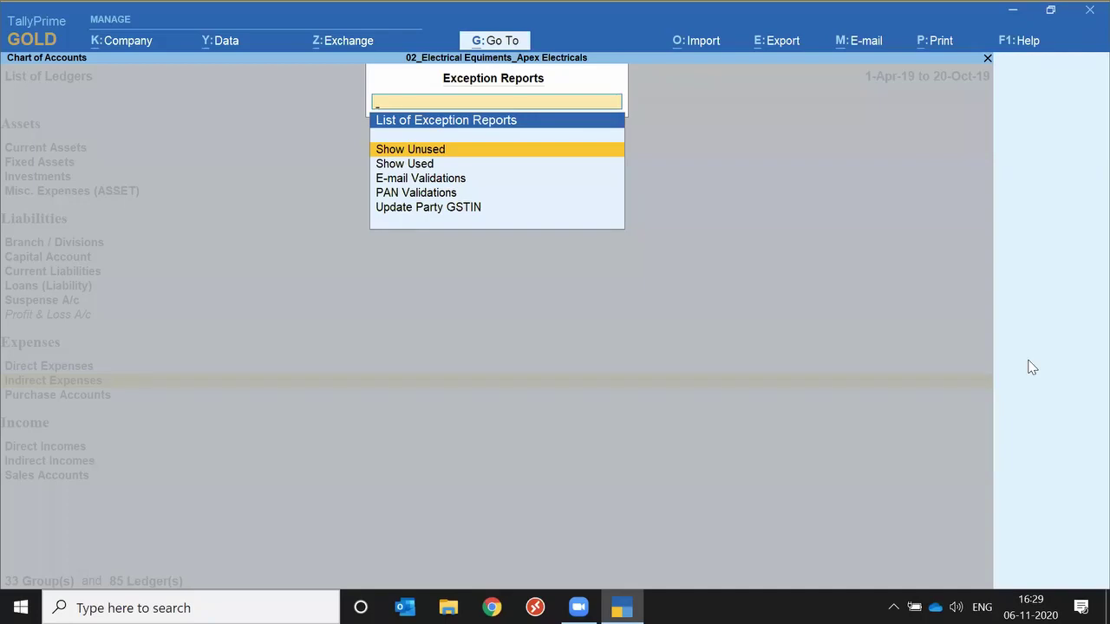
pyautogui.press('Return')
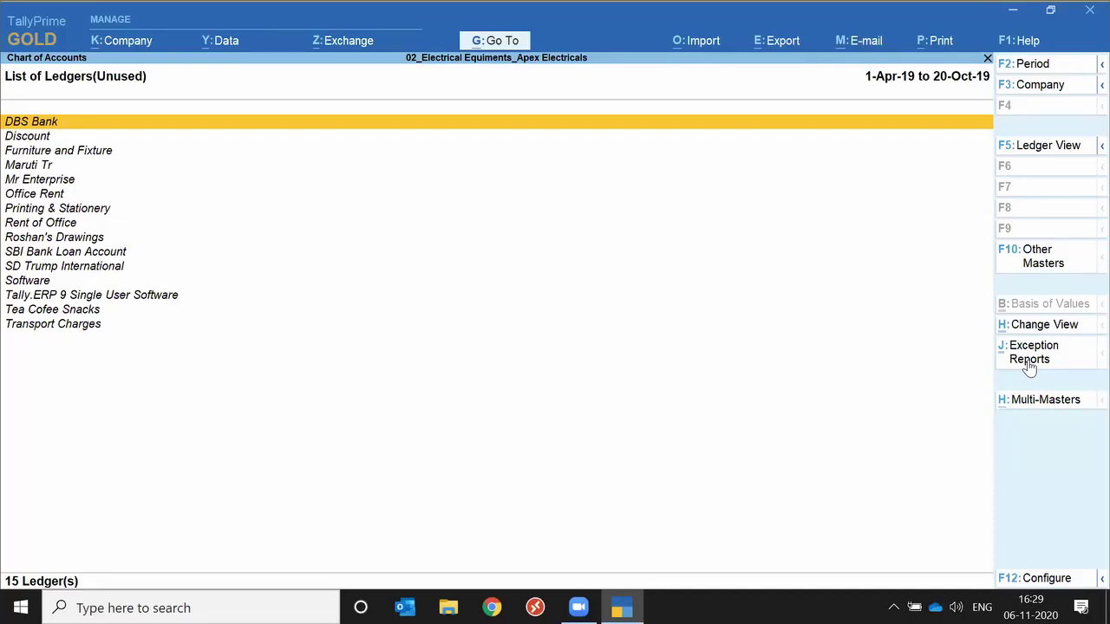
pyautogui.click(1029, 368)
pyautogui.press('Down')
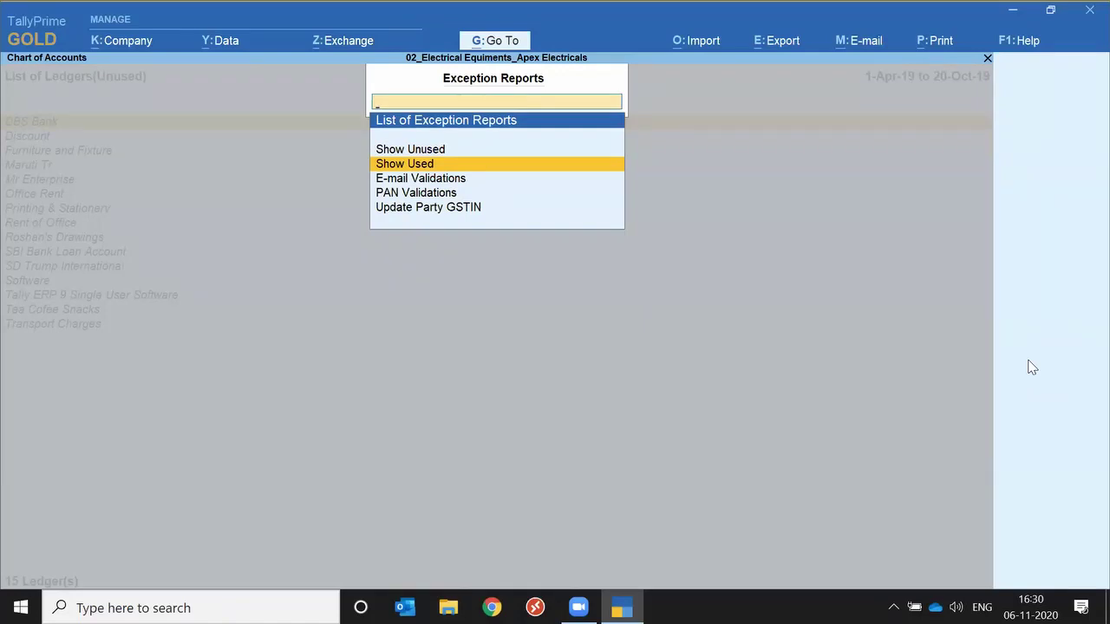
pyautogui.press('Down')
pyautogui.press('Down')
pyautogui.press('Down')
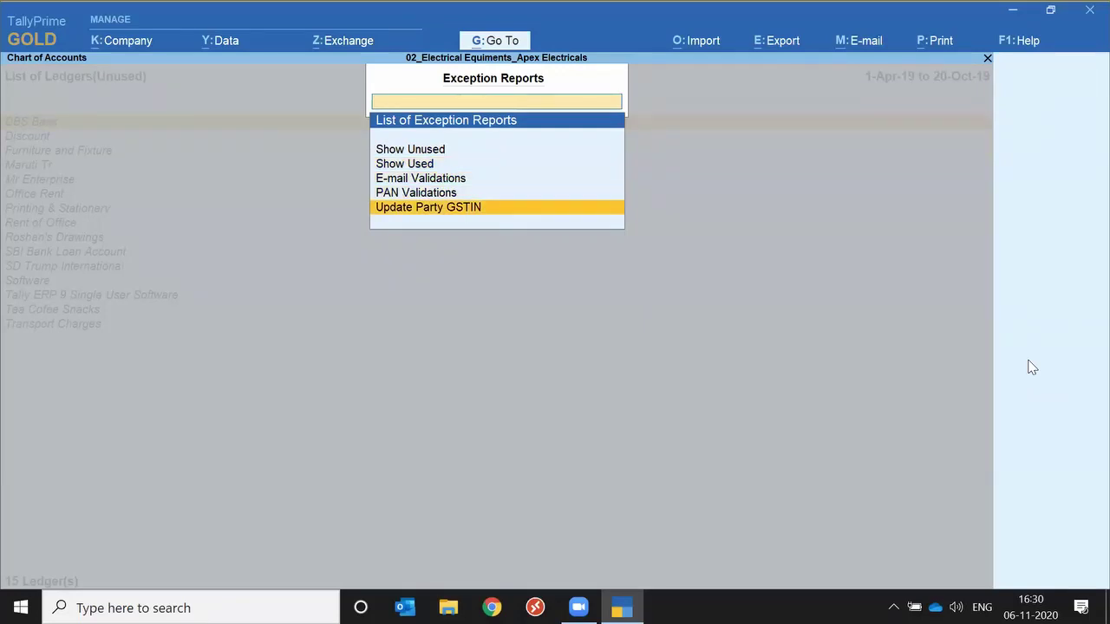
# Open the Update Party GSTIN/UIN report for the Sundry Debtors group with all ledgers.
pyautogui.press('Return')
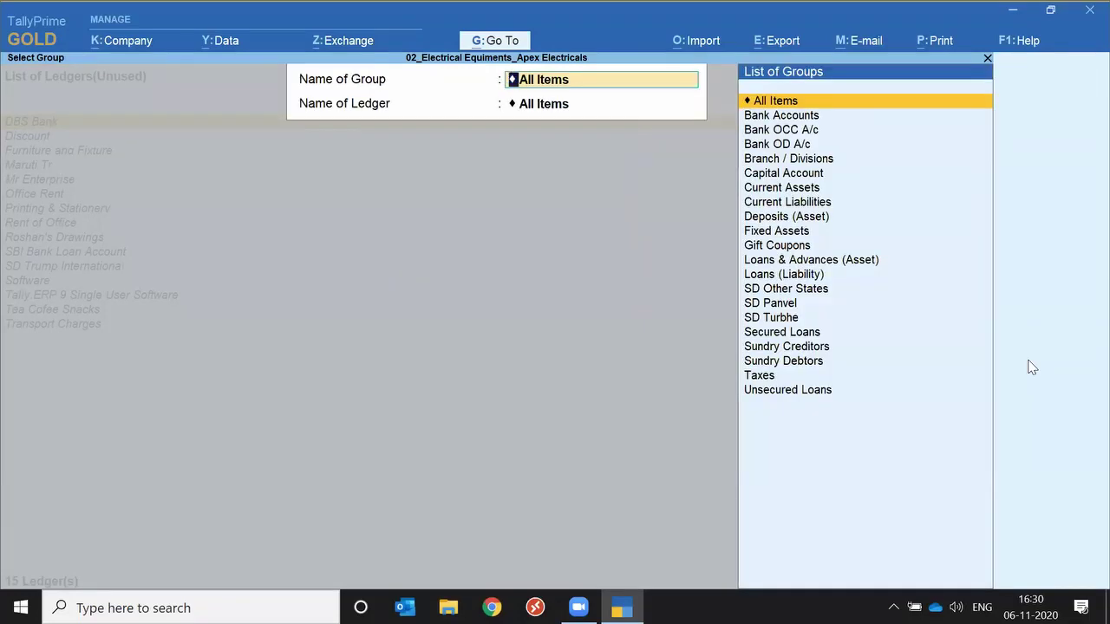
pyautogui.press('Return')
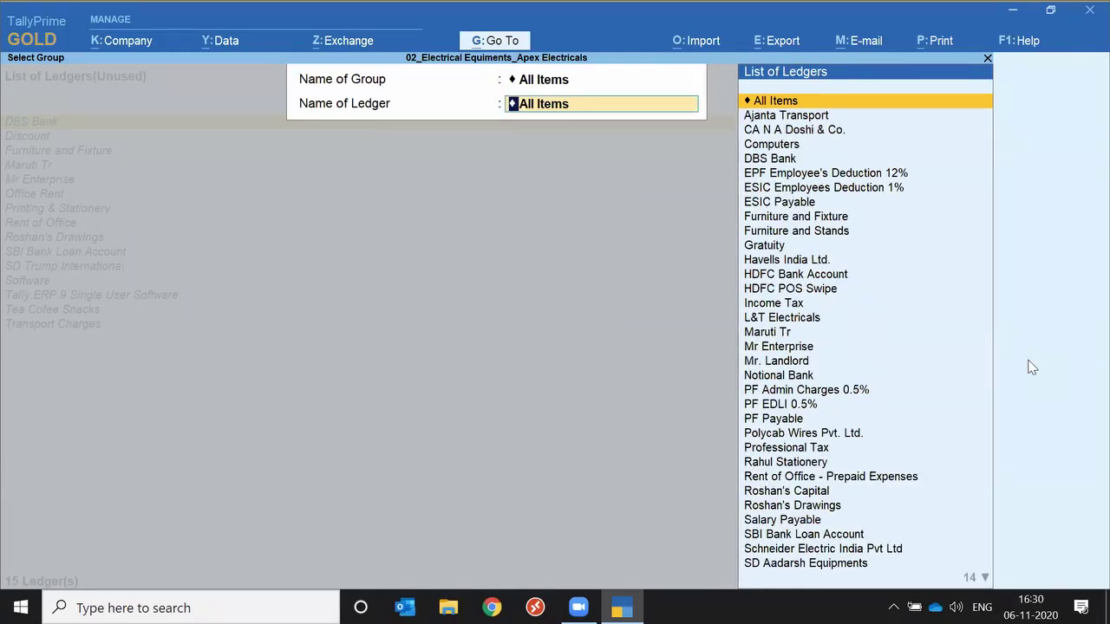
pyautogui.hotkey('shift', 'Tab')
pyautogui.write('Sun')
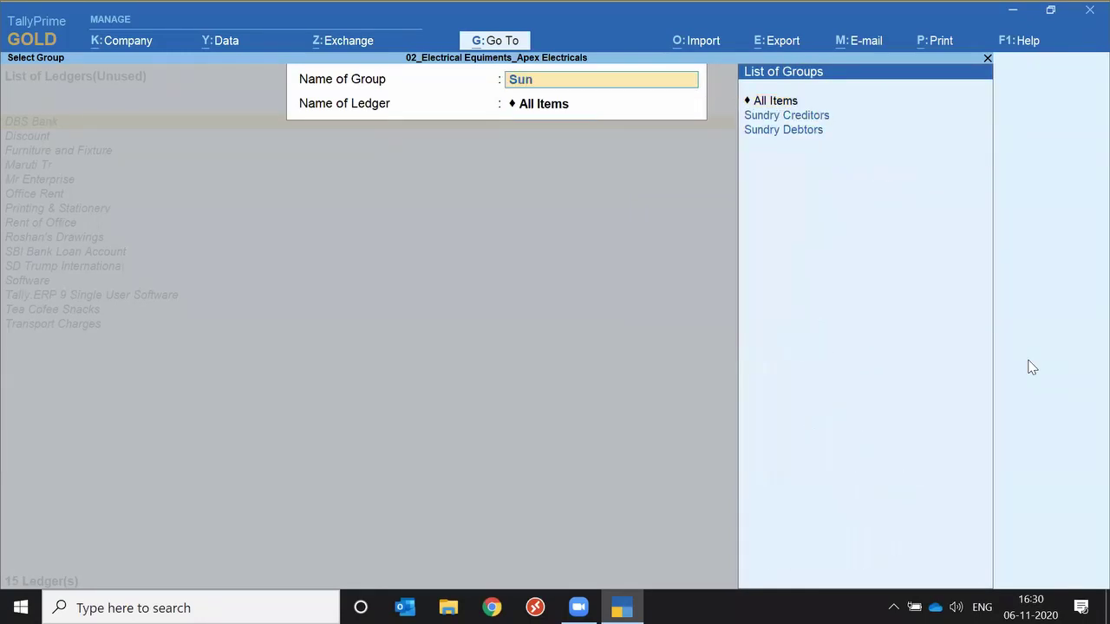
pyautogui.press('Down')
pyautogui.press('Down')
pyautogui.press('Return')
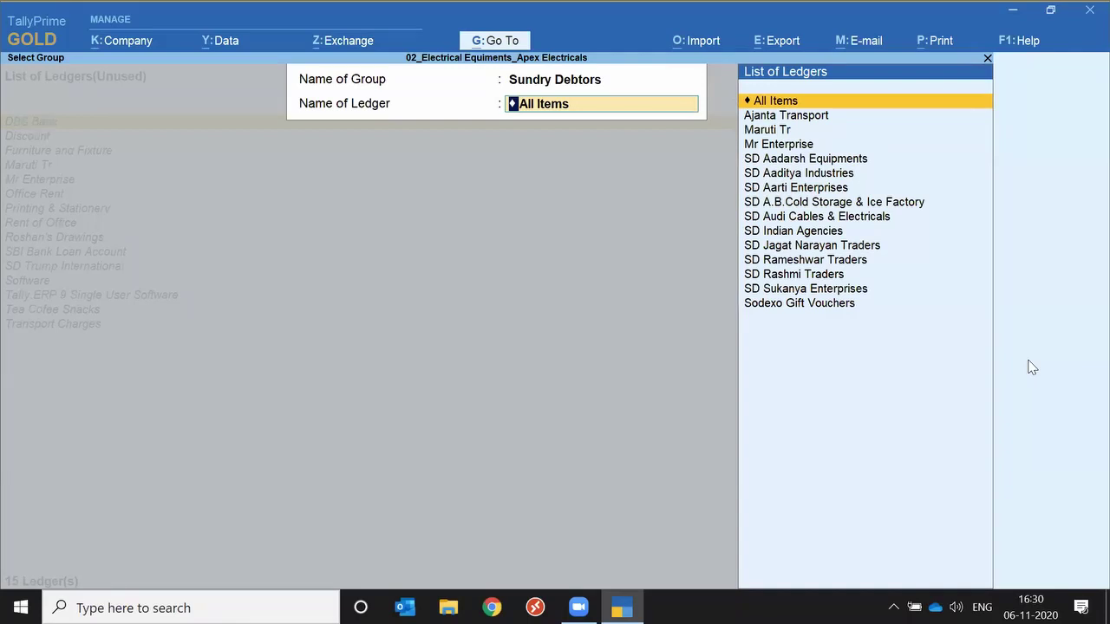
pyautogui.press('Return')
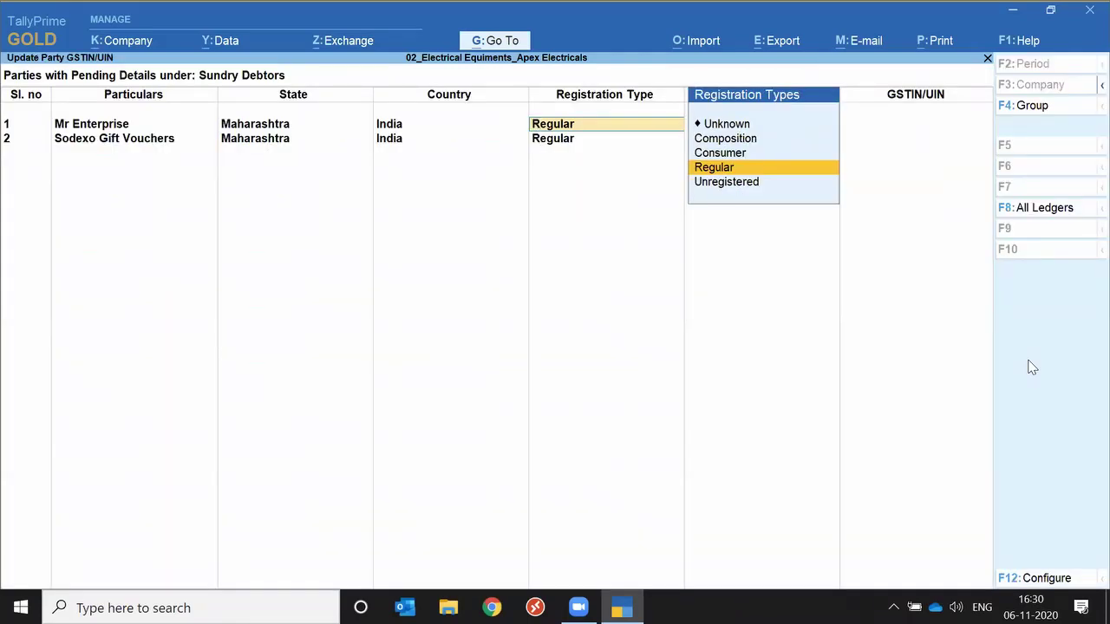
# Keep Regular registration and Not Applicable party type, list all 14 parties, then only the 2 pending.
pyautogui.press('Return')
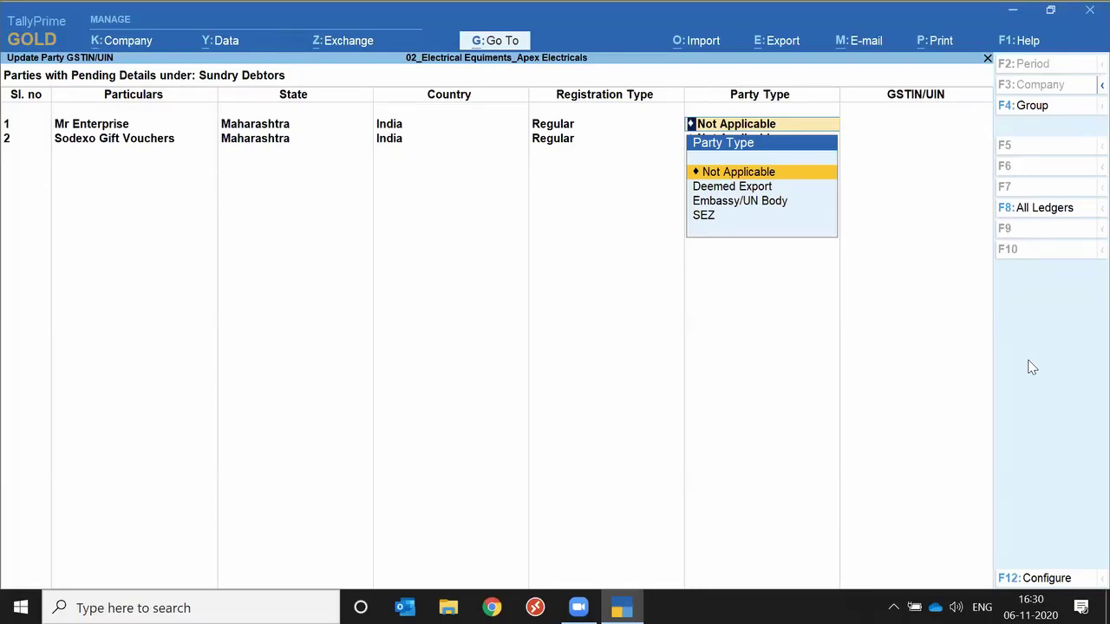
pyautogui.press('Return')
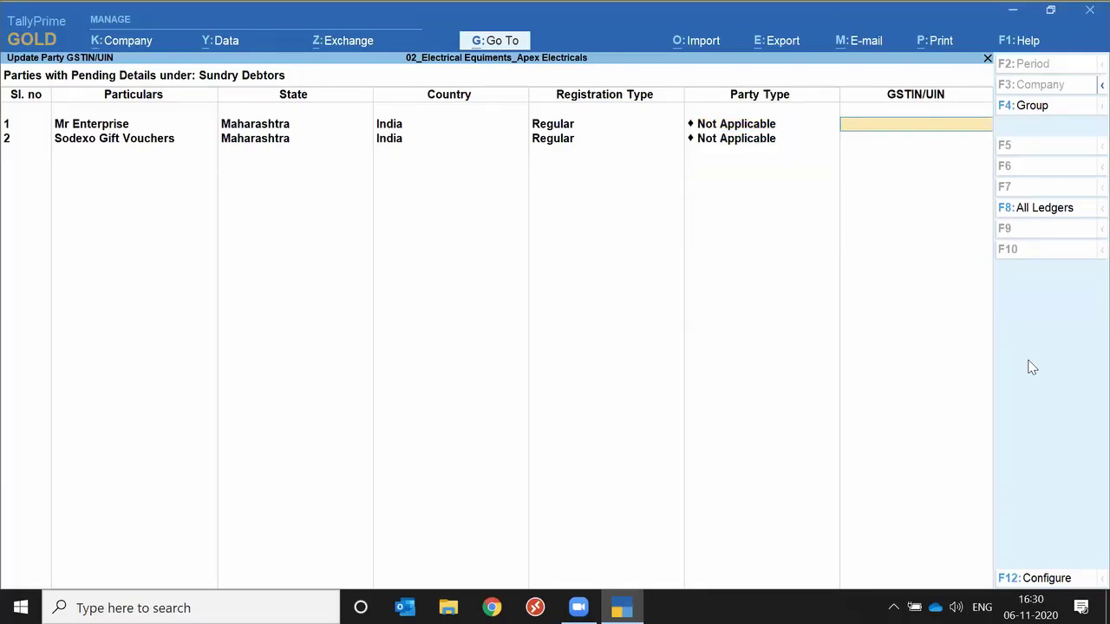
pyautogui.click(1029, 217)
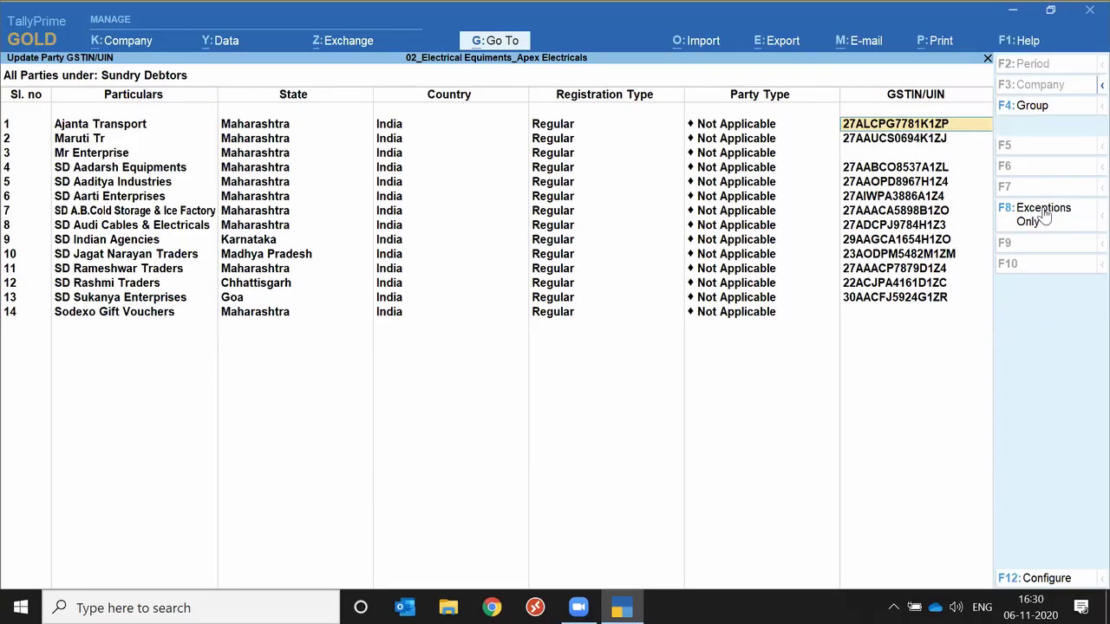
pyautogui.click(1045, 217)
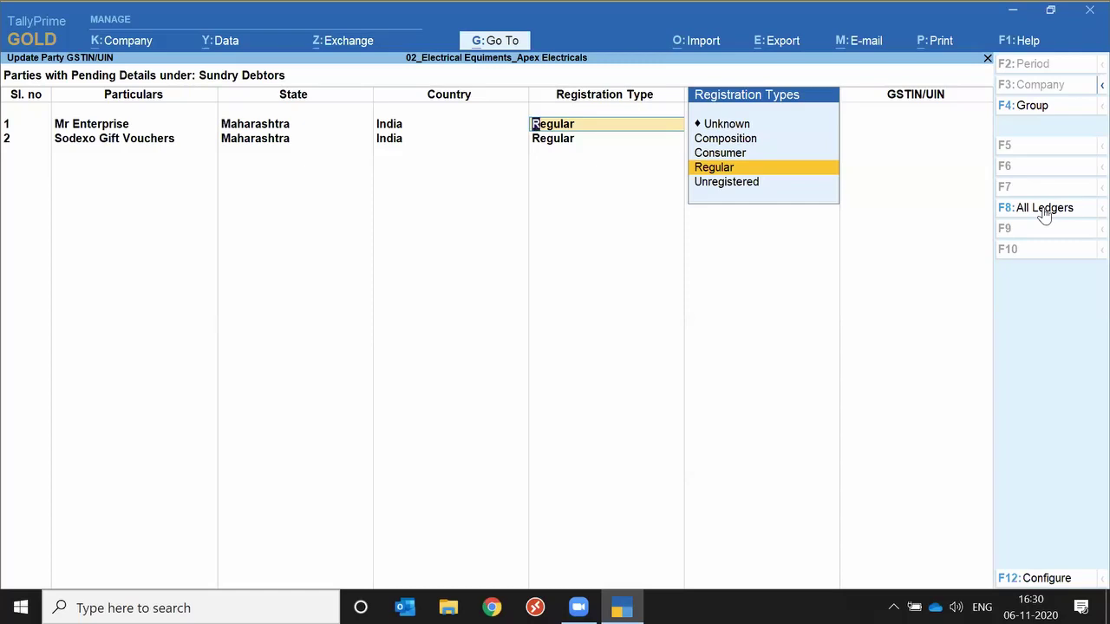
# Quit the GSTIN report and back out through Chart of Accounts and List of Masters to Gateway.
pyautogui.press('Escape')
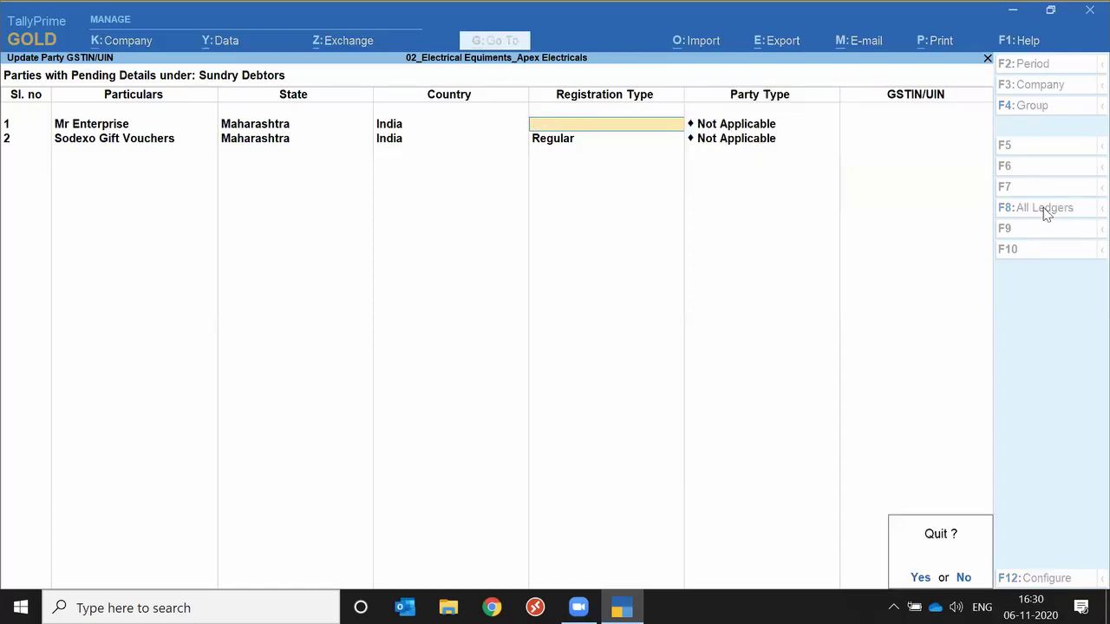
pyautogui.press('y')
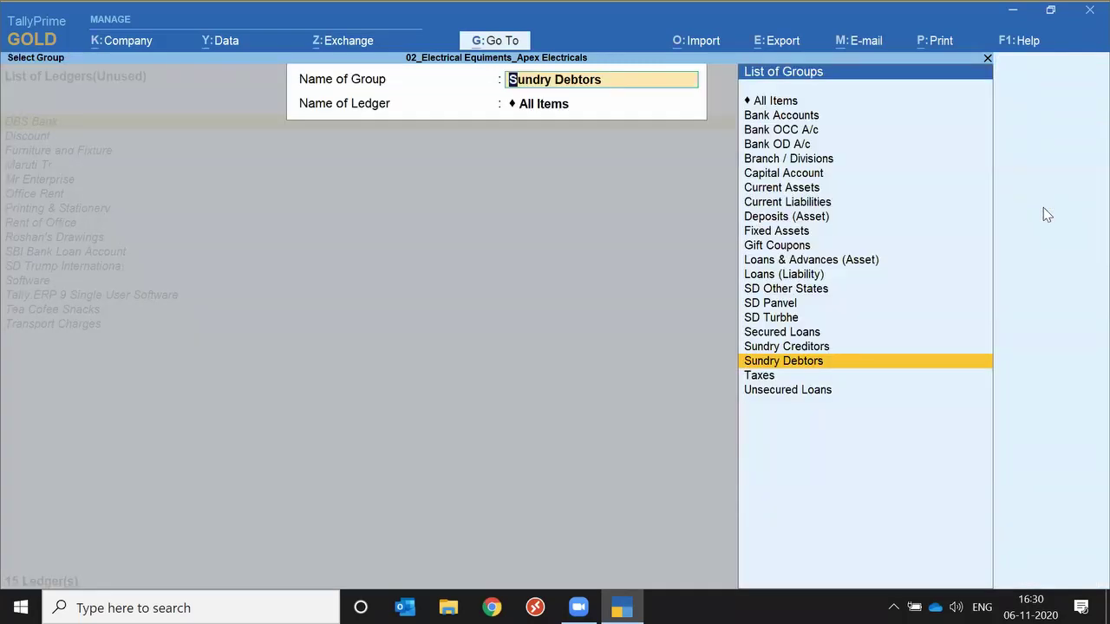
pyautogui.press('BackSpace')
pyautogui.press('Escape')
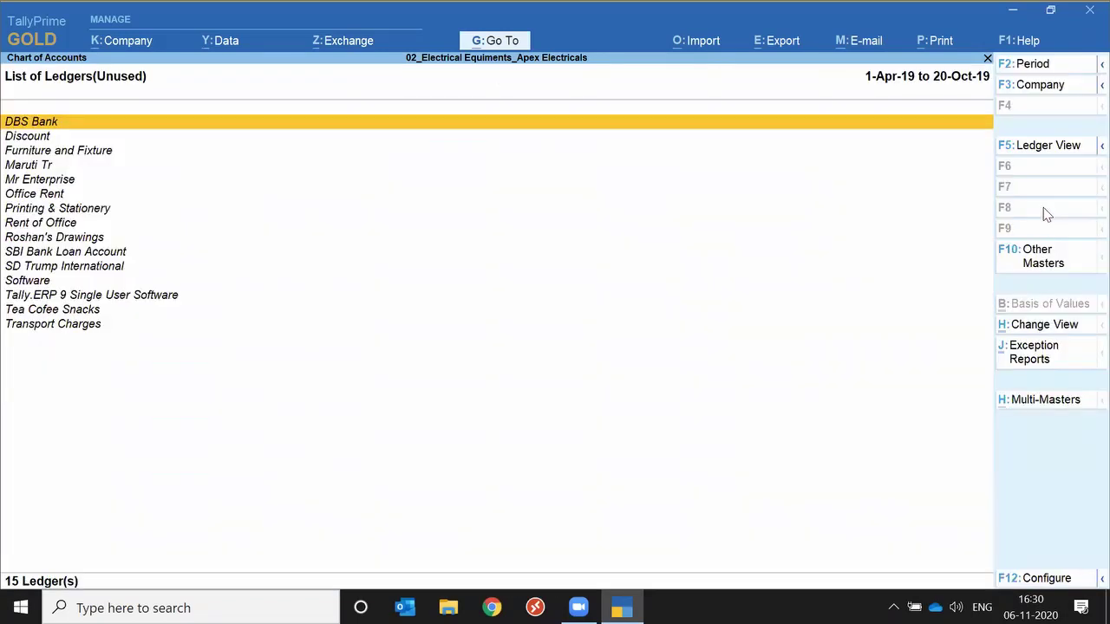
pyautogui.press('Escape')
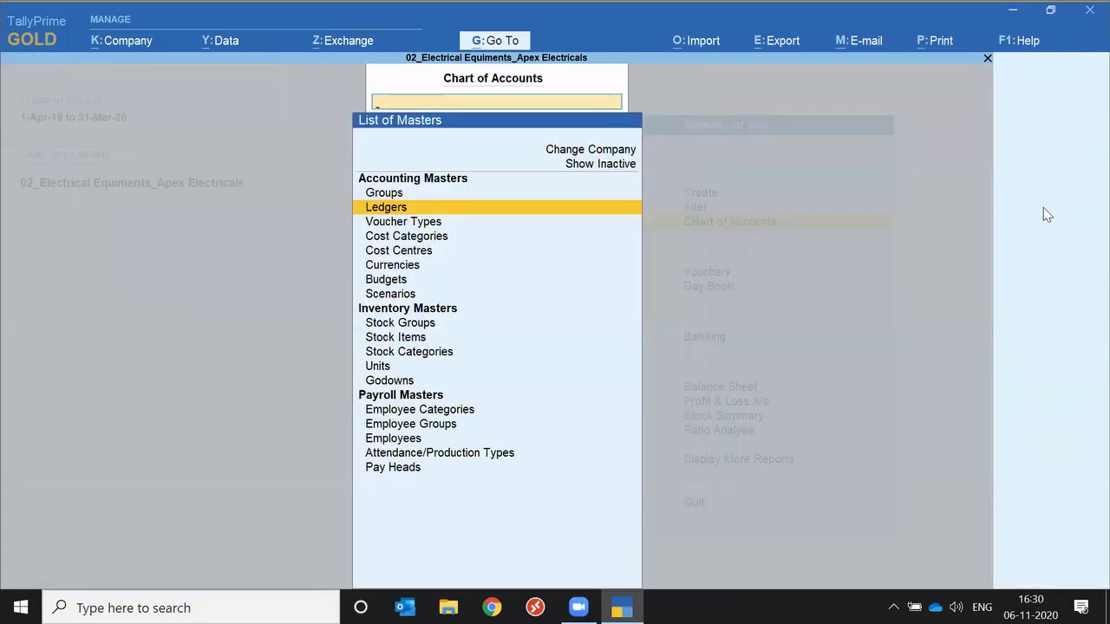
pyautogui.press('Escape')
pyautogui.press('Up')
pyautogui.press('Up')
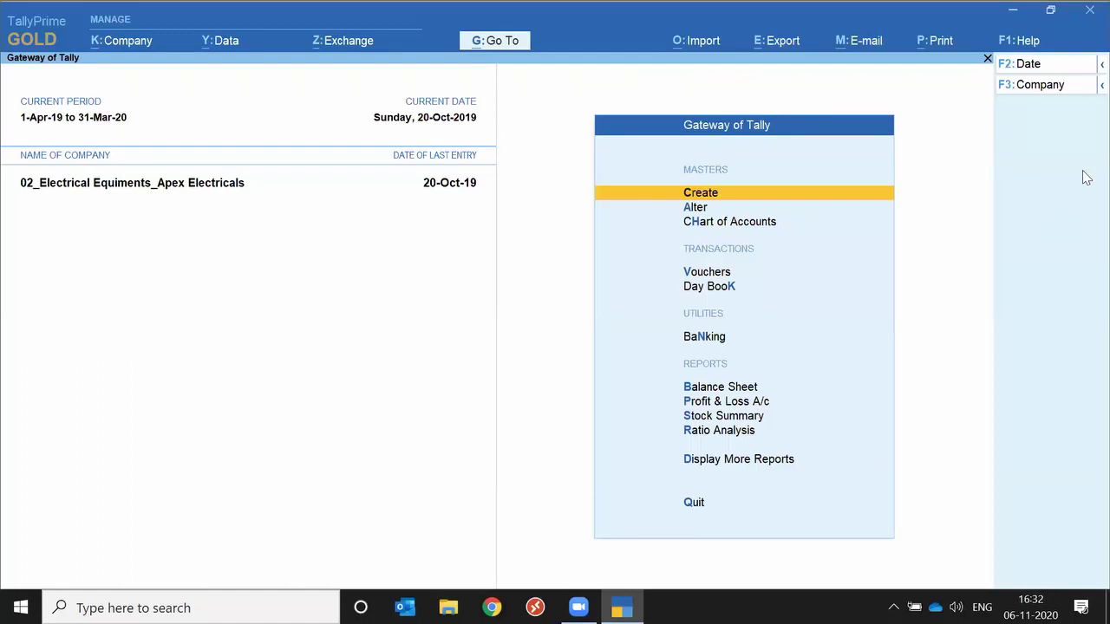
# Open Vouchers from the Gateway to get a blank Payment voucher No. 46 dated 20-Oct-19.
pyautogui.press('Down')
pyautogui.press('Down')
pyautogui.press('Down')
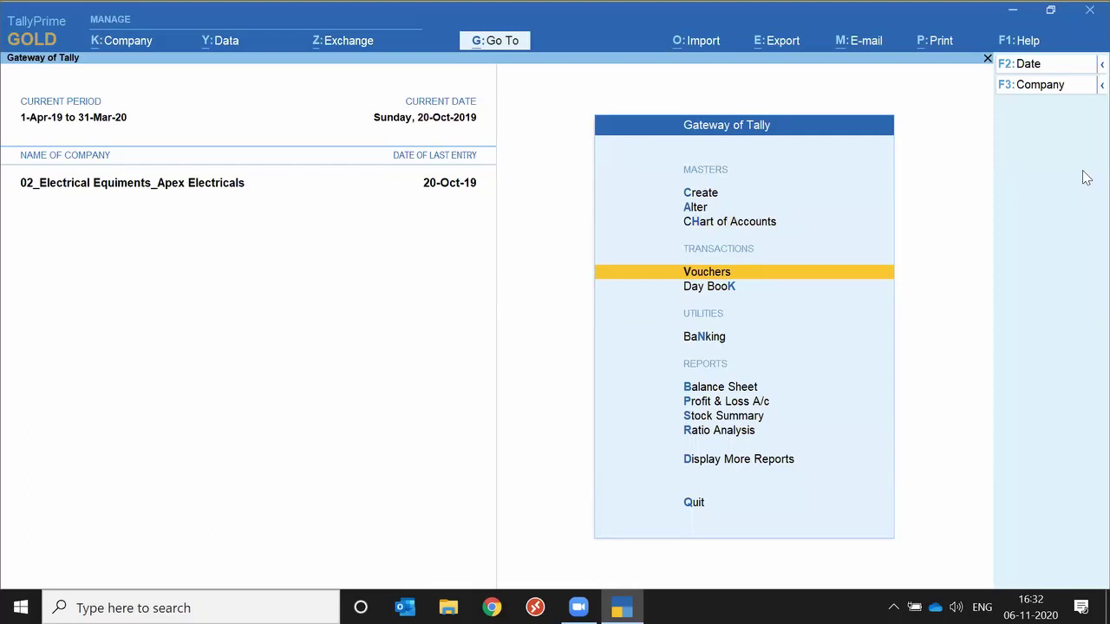
pyautogui.press('Return')
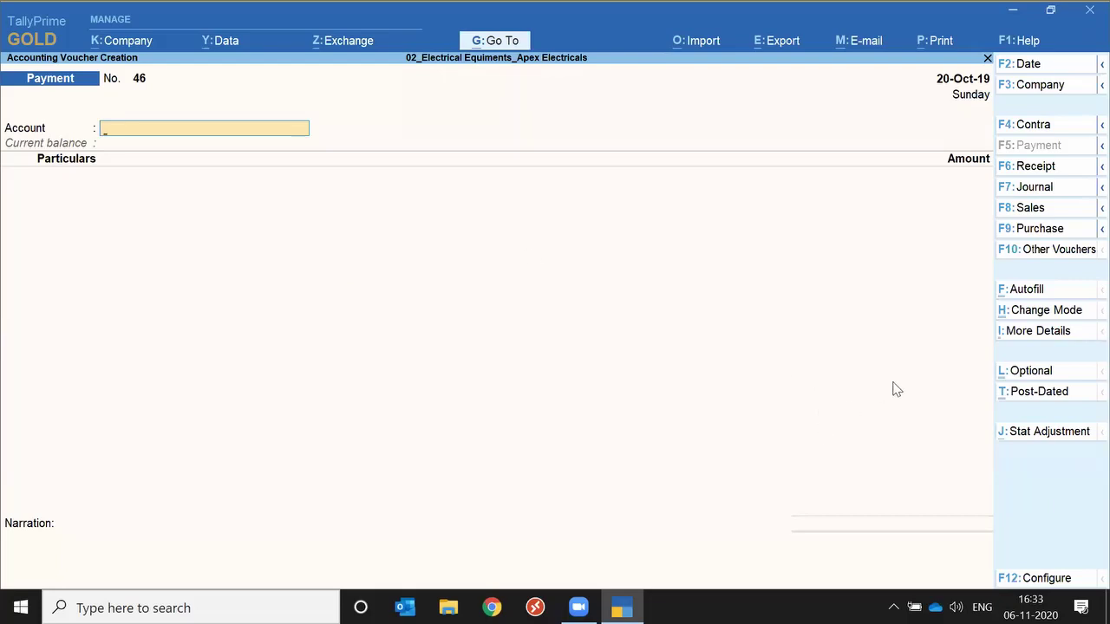
# Browse the voucher modes without leaving Single Entry, then list the Sales voucher variants.
pyautogui.click(1046, 321)
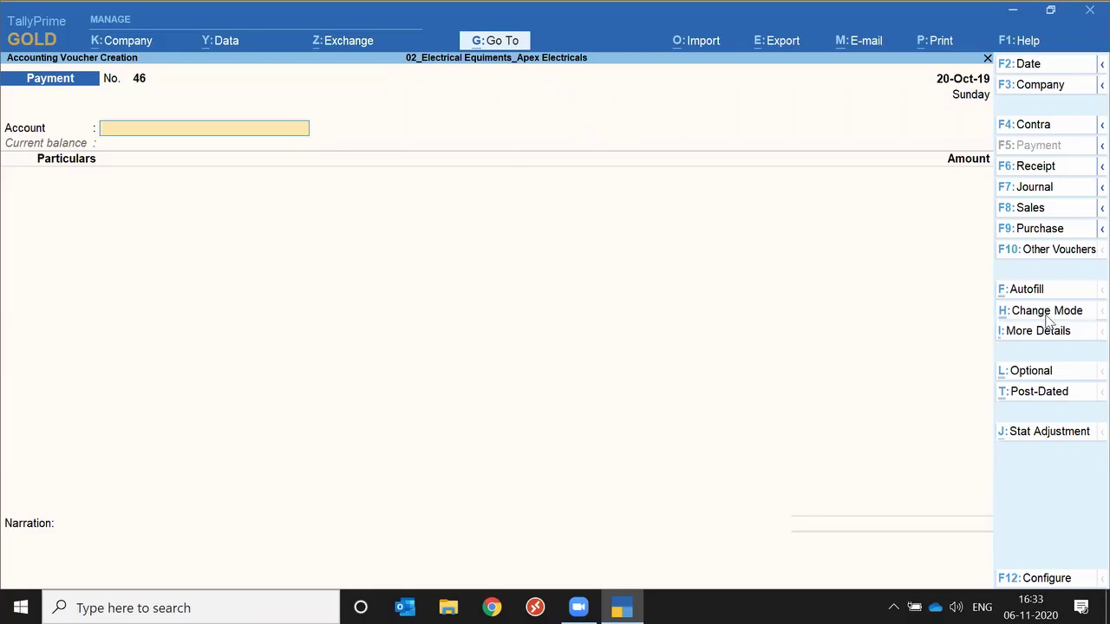
pyautogui.press('Up')
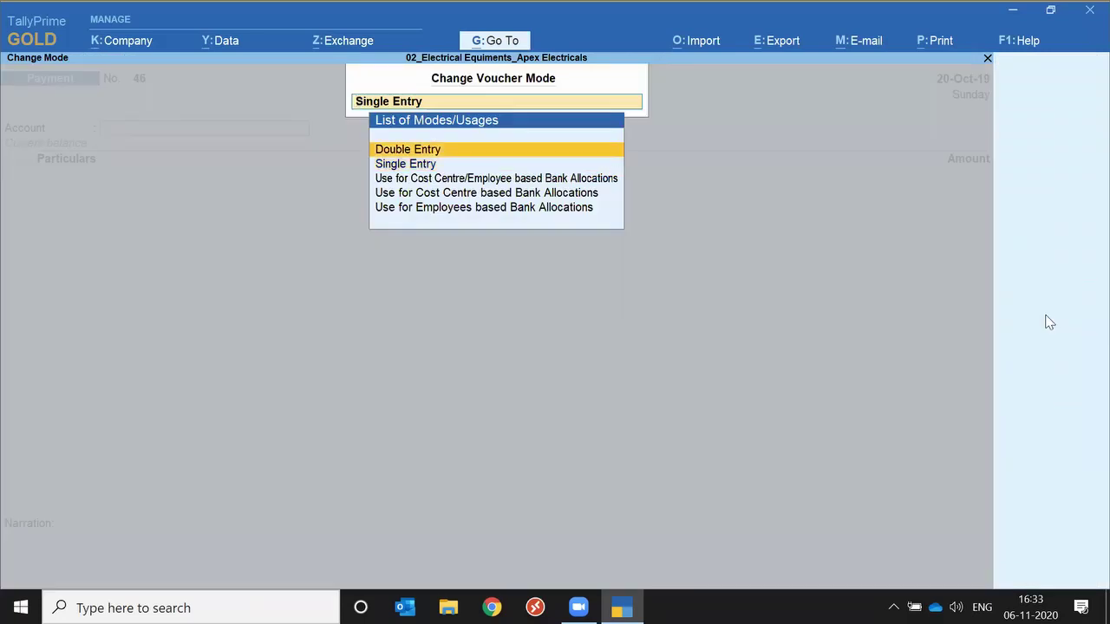
pyautogui.press('Down')
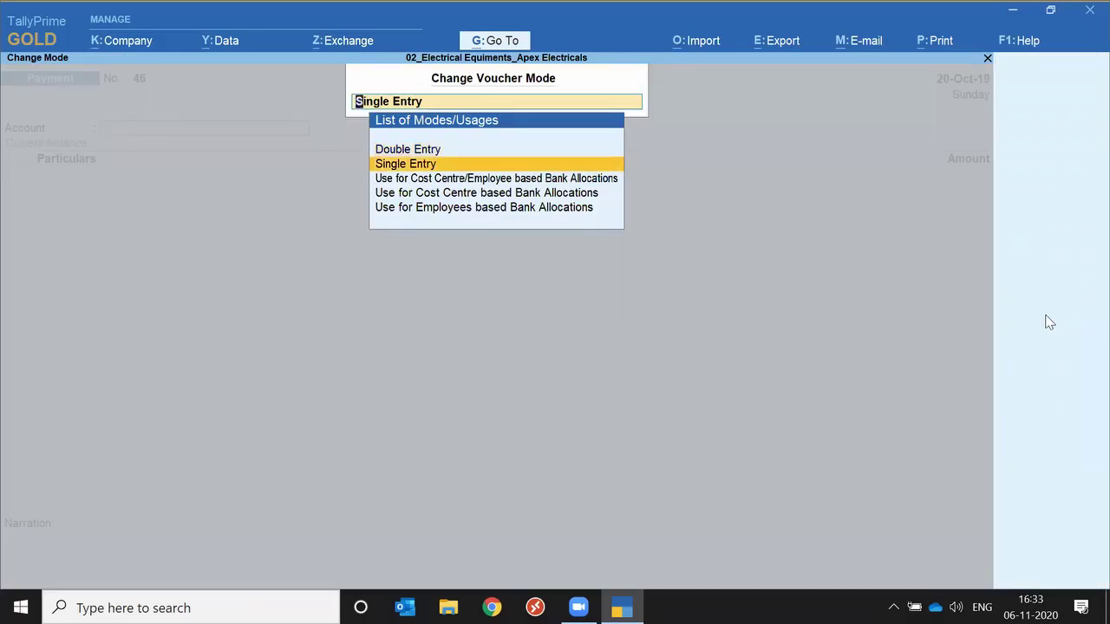
pyautogui.press('Down')
pyautogui.press('Down')
pyautogui.press('Down')
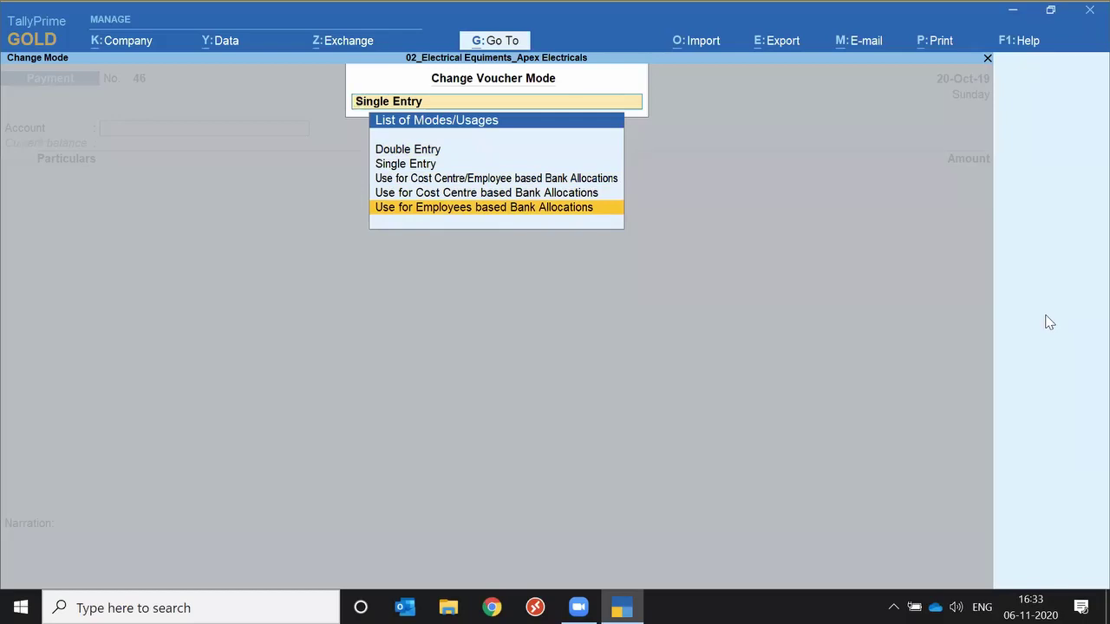
pyautogui.press('Escape')
pyautogui.press('Escape')
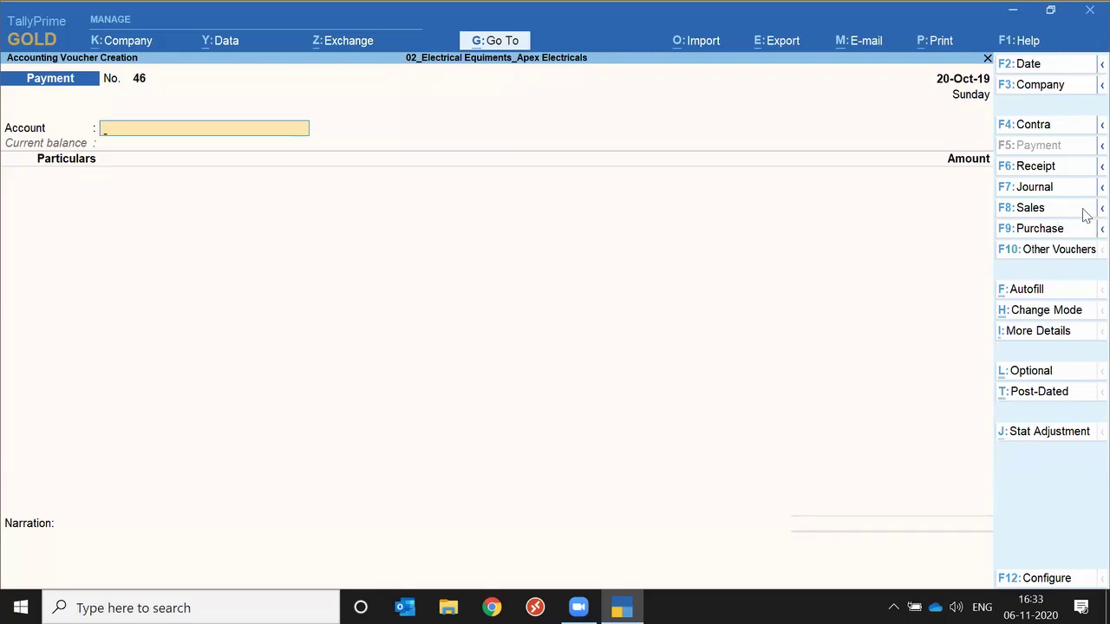
pyautogui.click(1090, 215)
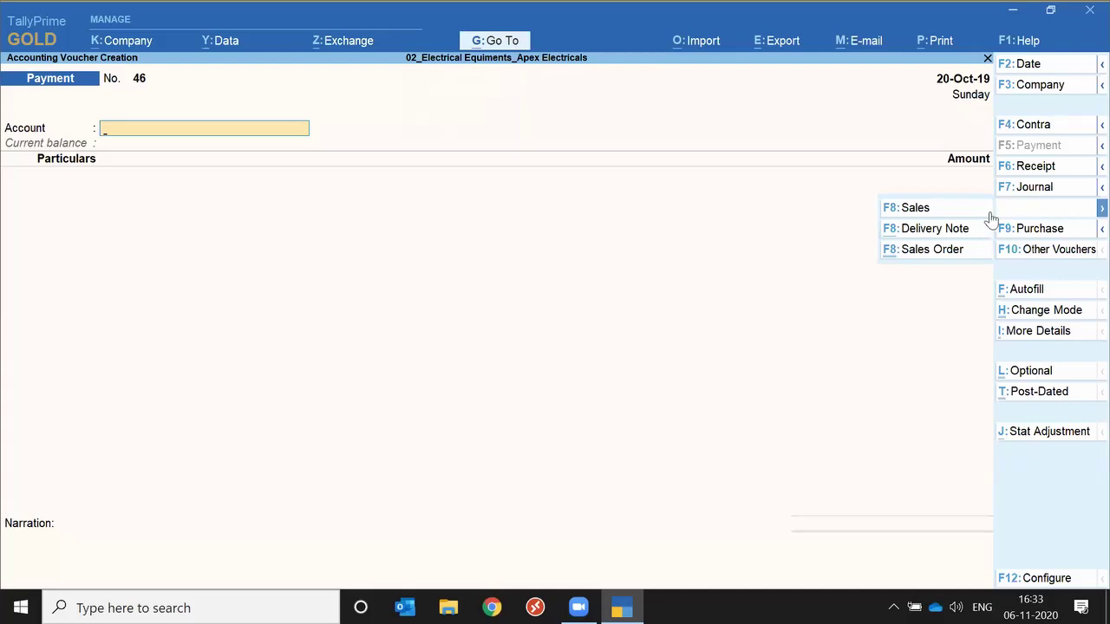
# Start a new Journal voucher, No. 8, with Not Applicable voucher class.
pyautogui.click(1094, 188)
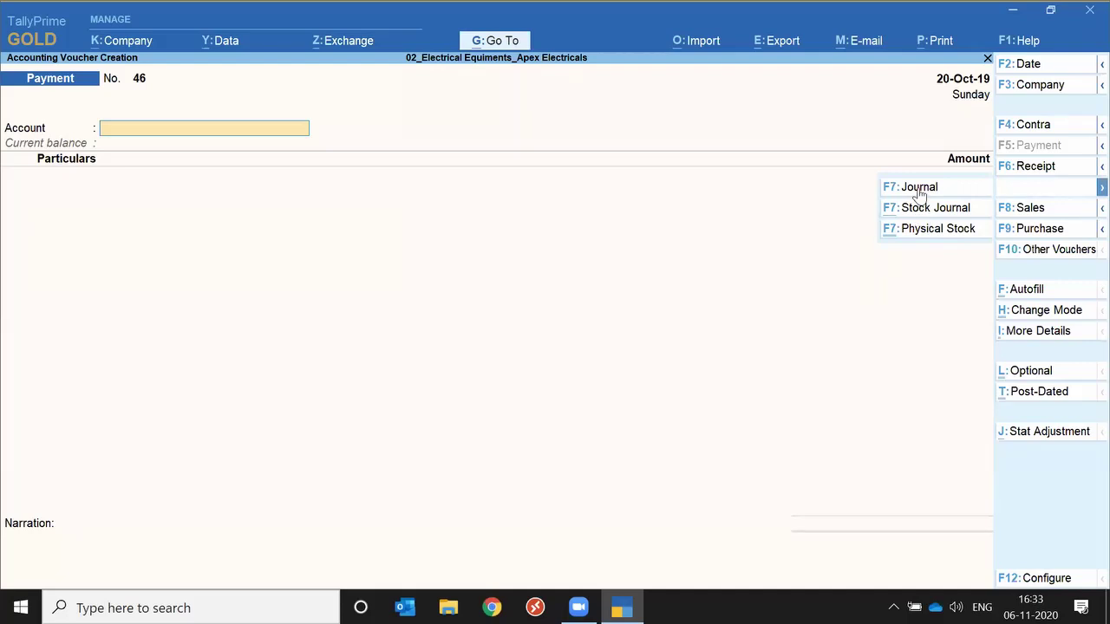
pyautogui.click(919, 189)
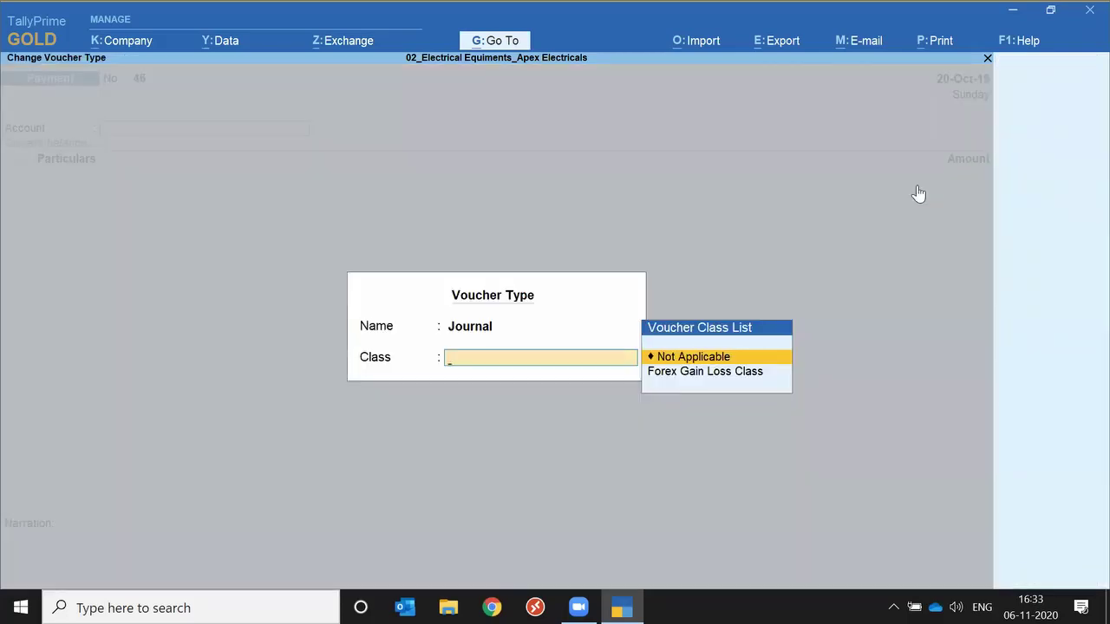
pyautogui.press('Return')
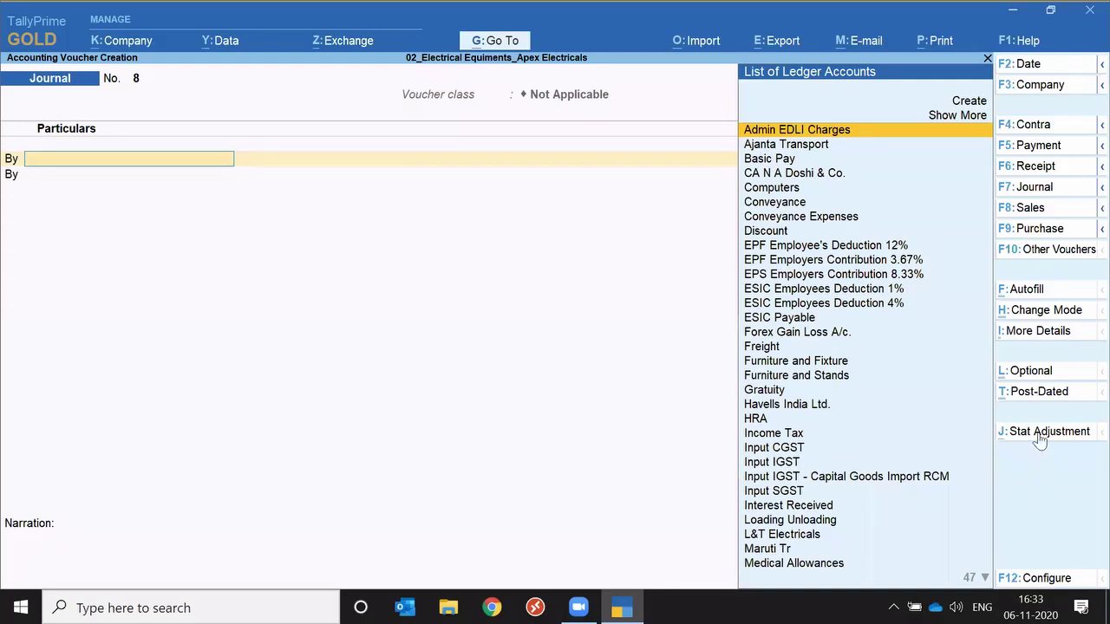
# Look at the GST stat adjustment options and cancel without applying one.
pyautogui.click(1040, 438)
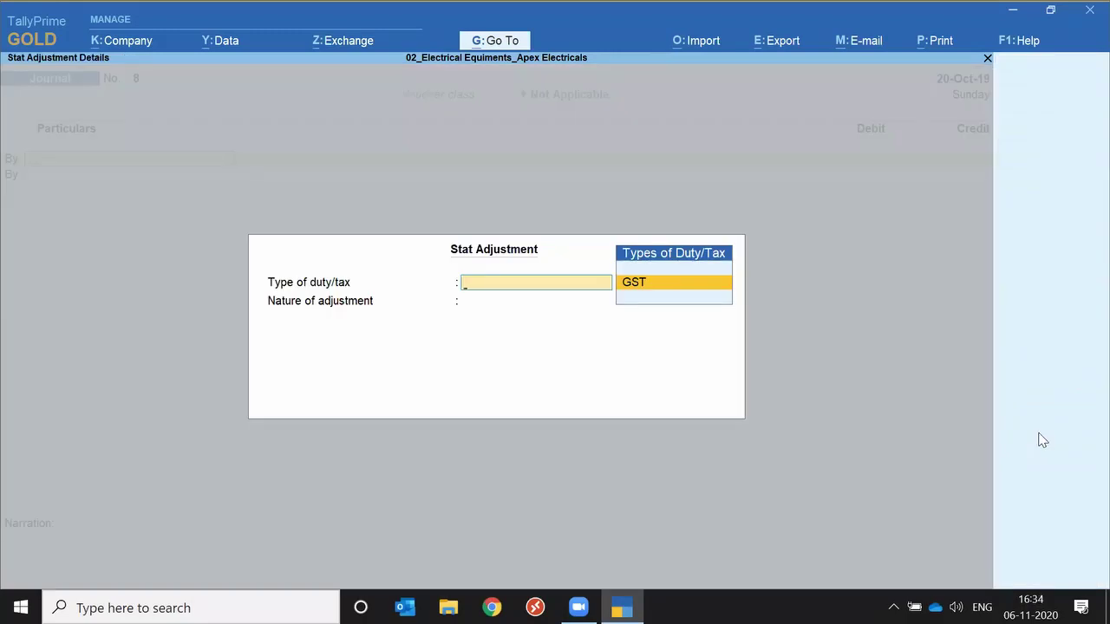
pyautogui.press('Return')
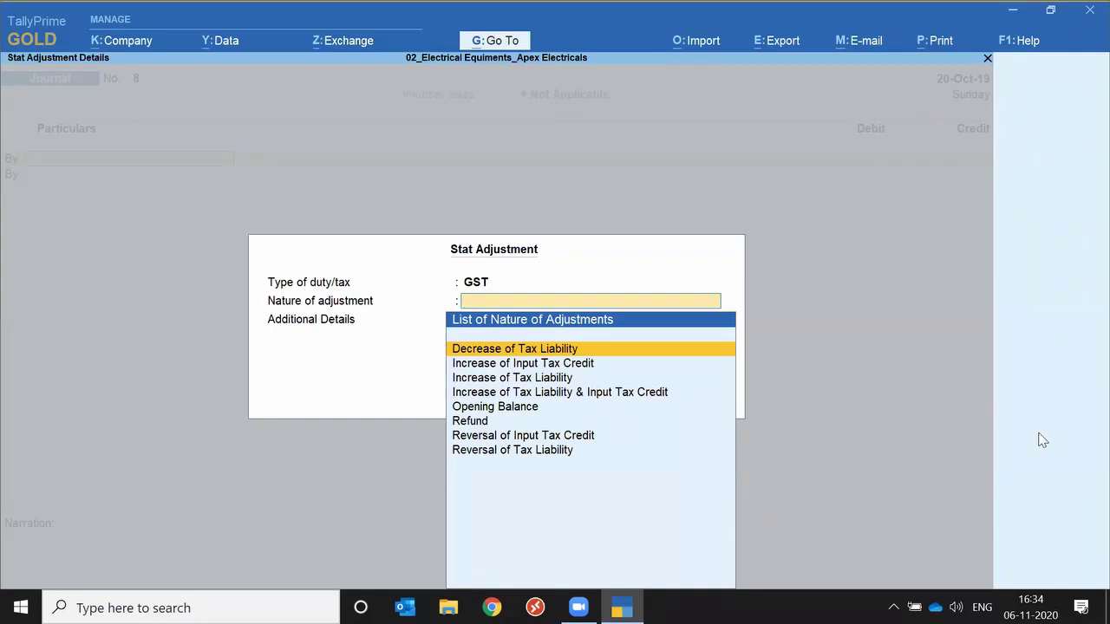
pyautogui.press('Escape')
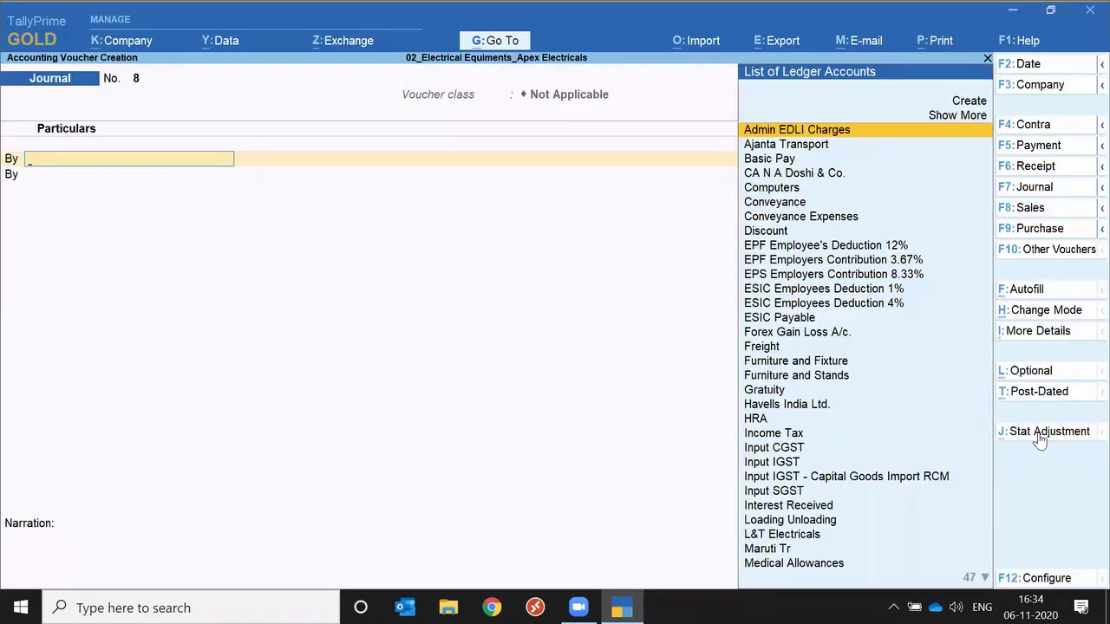
pyautogui.click(1037, 297)
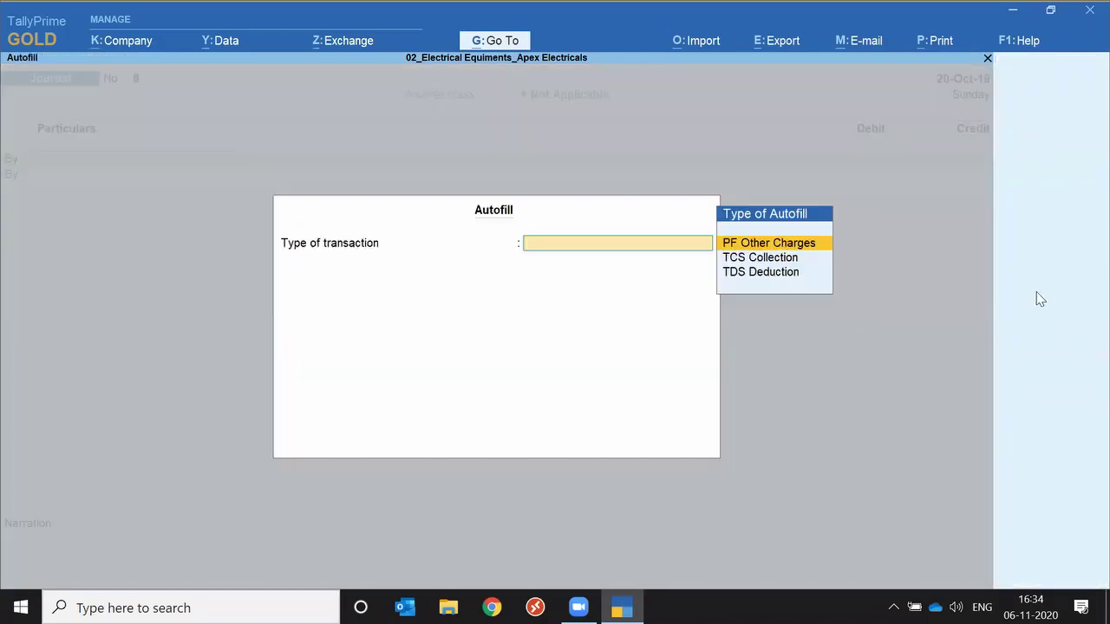
pyautogui.press('Down')
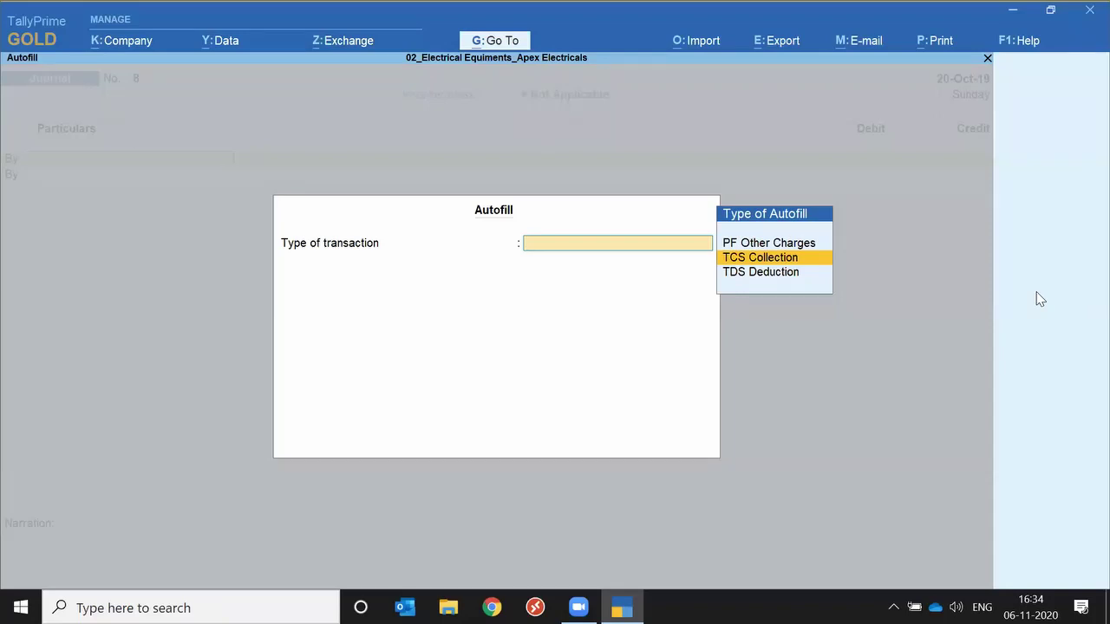
pyautogui.press('Escape')
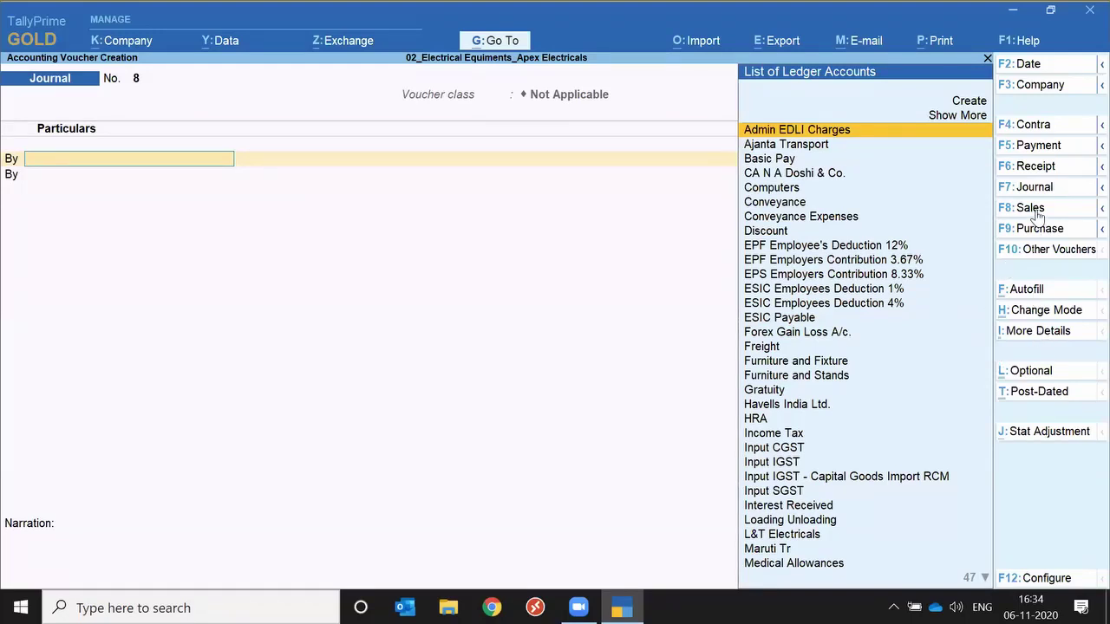
pyautogui.press('Escape')
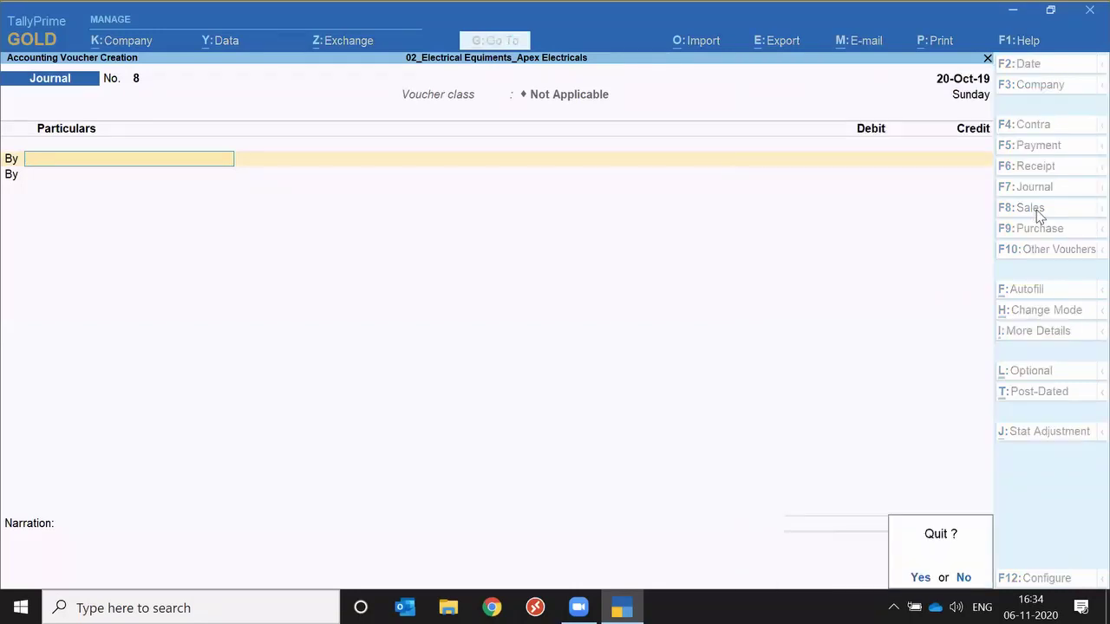
pyautogui.press('y')
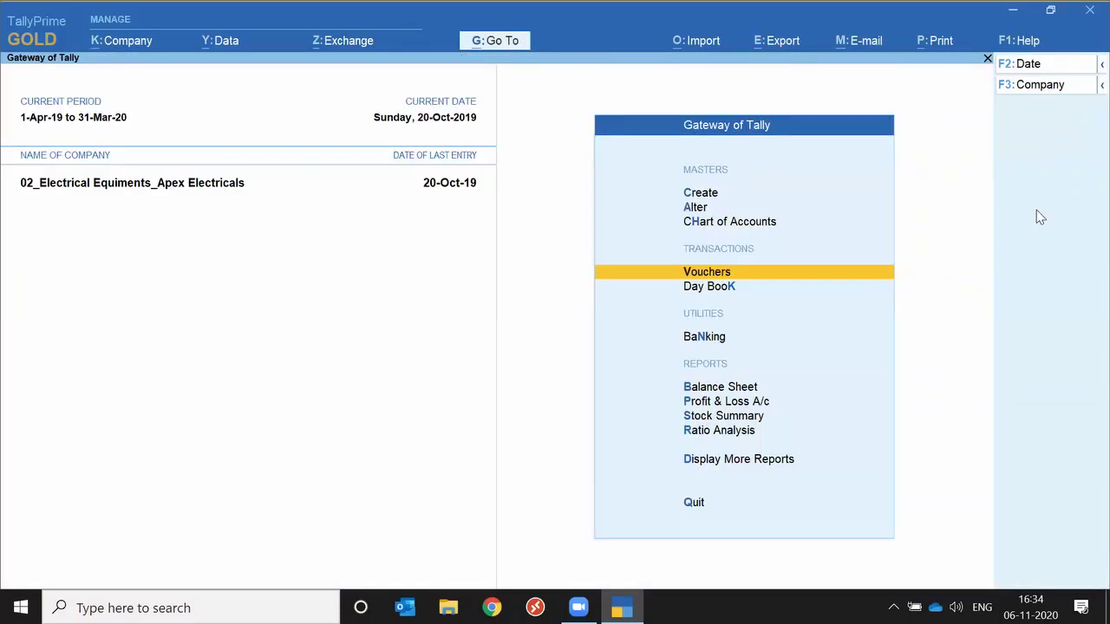
pyautogui.press('Return')
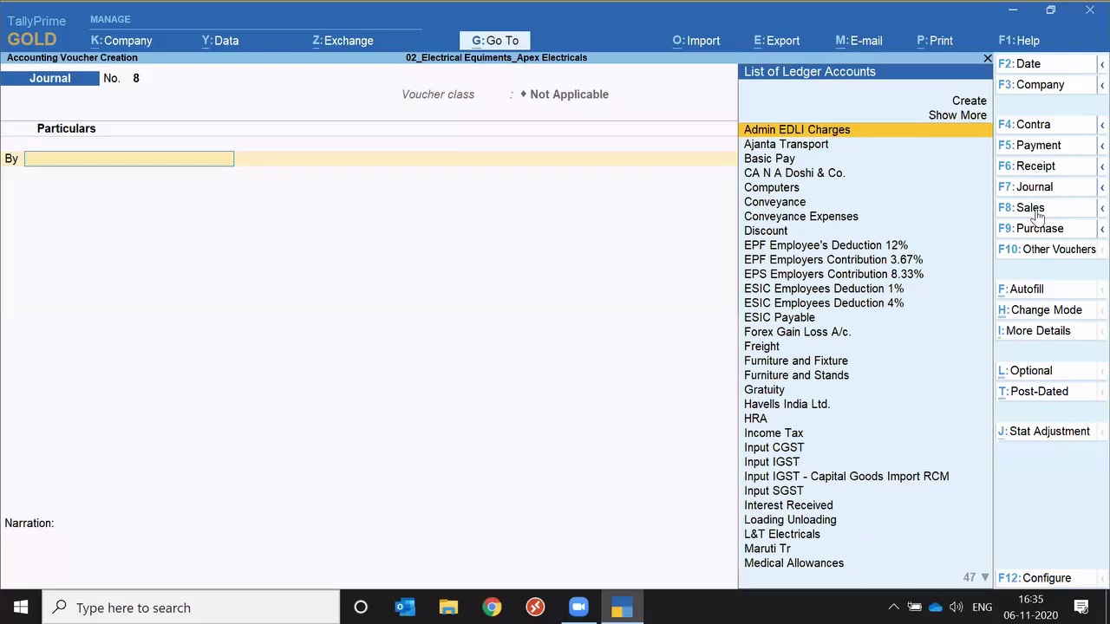
# Start a Sales voucher with the Auto Tax Cal voucher class.
pyautogui.click(1032, 208)
pyautogui.press('Return')
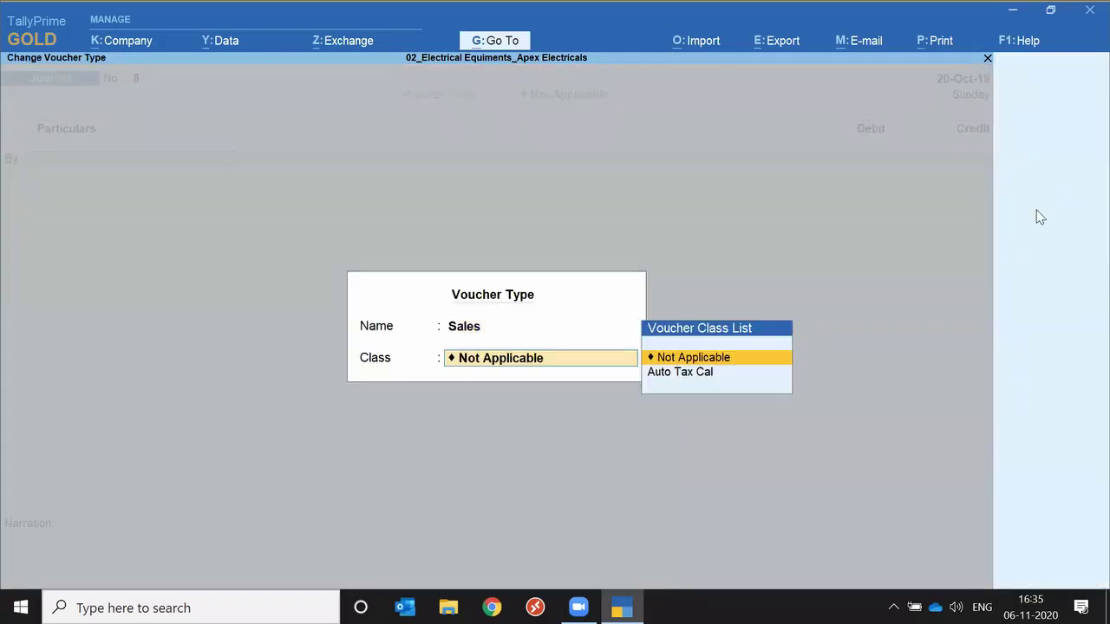
pyautogui.press('Return')
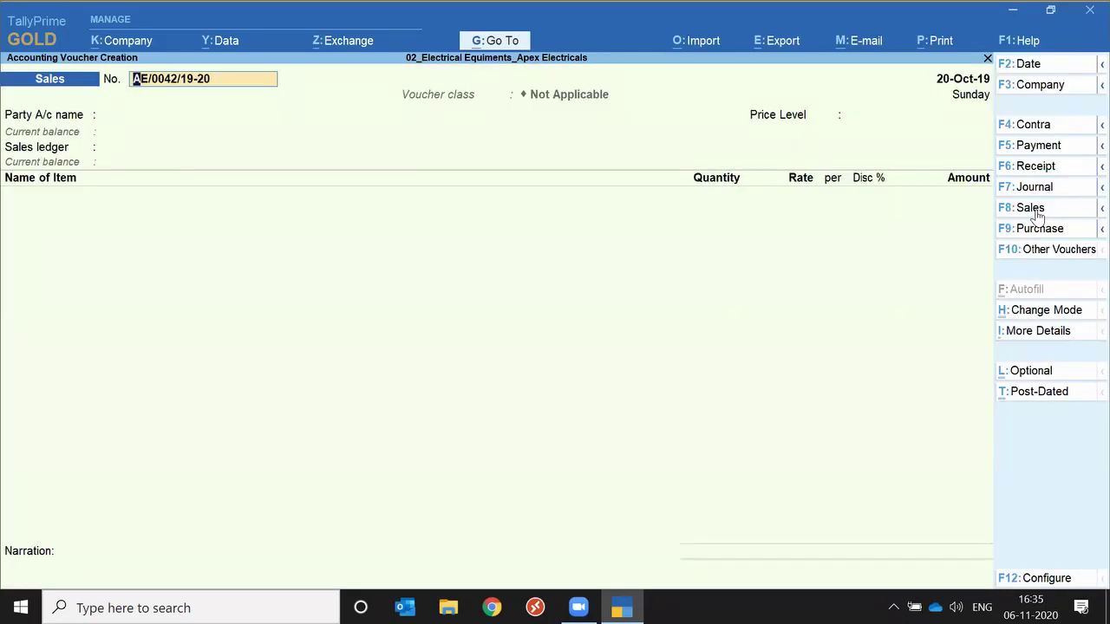
pyautogui.click(1036, 212)
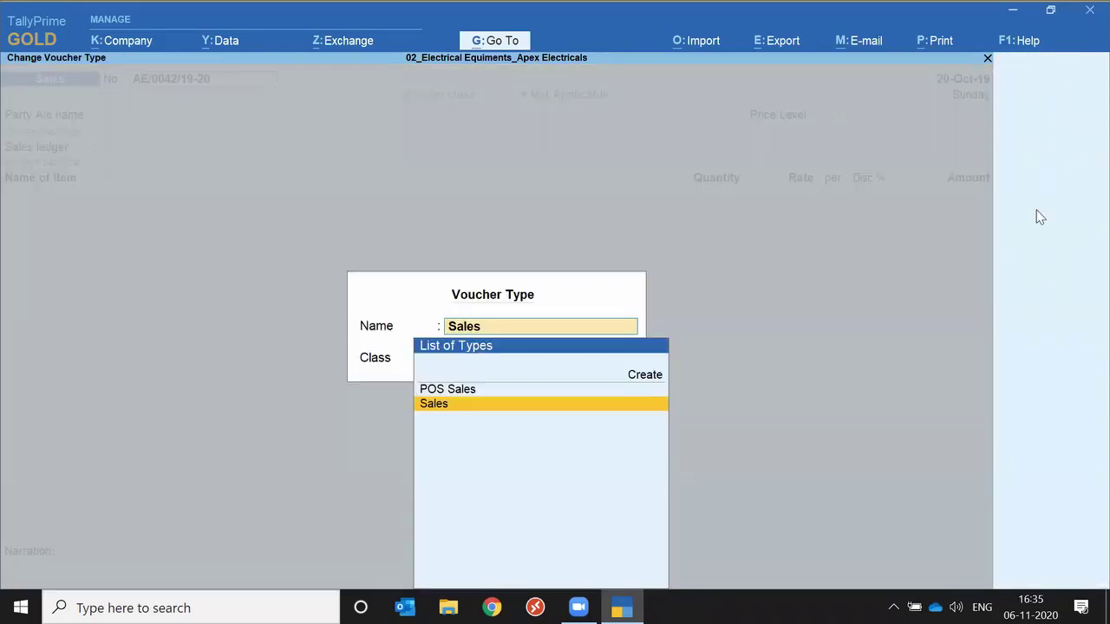
pyautogui.press('Return')
pyautogui.press('Down')
pyautogui.press('Return')
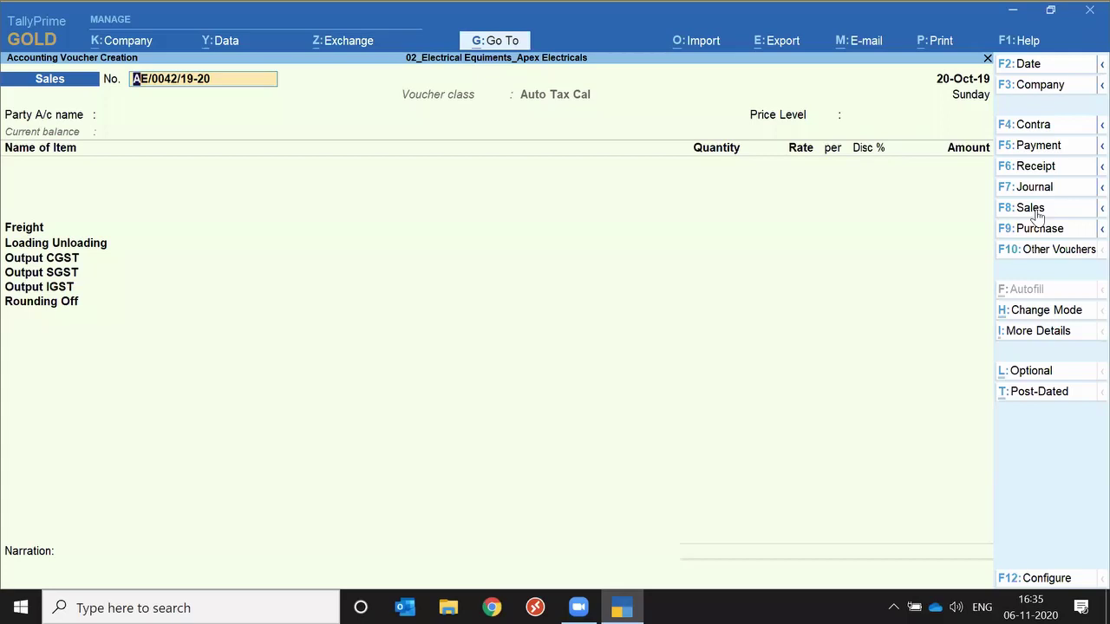
# Choose SD Aarti Enterprises as the party account.
pyautogui.press('Return')
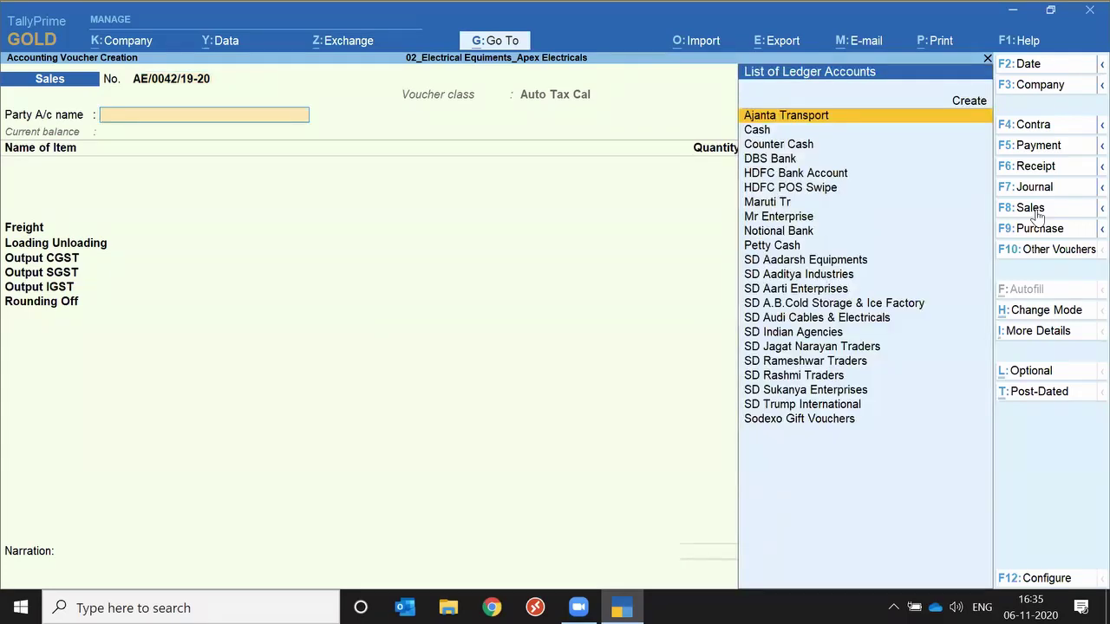
pyautogui.press('Down')
pyautogui.press('Down')
pyautogui.press('Down')
pyautogui.press('Down')
pyautogui.press('Down')
pyautogui.press('Down')
pyautogui.press('Down')
pyautogui.press('Down')
pyautogui.press('Down')
pyautogui.press('Down')
pyautogui.press('Down')
pyautogui.press('Down')
pyautogui.press('Down')
pyautogui.press('Down')
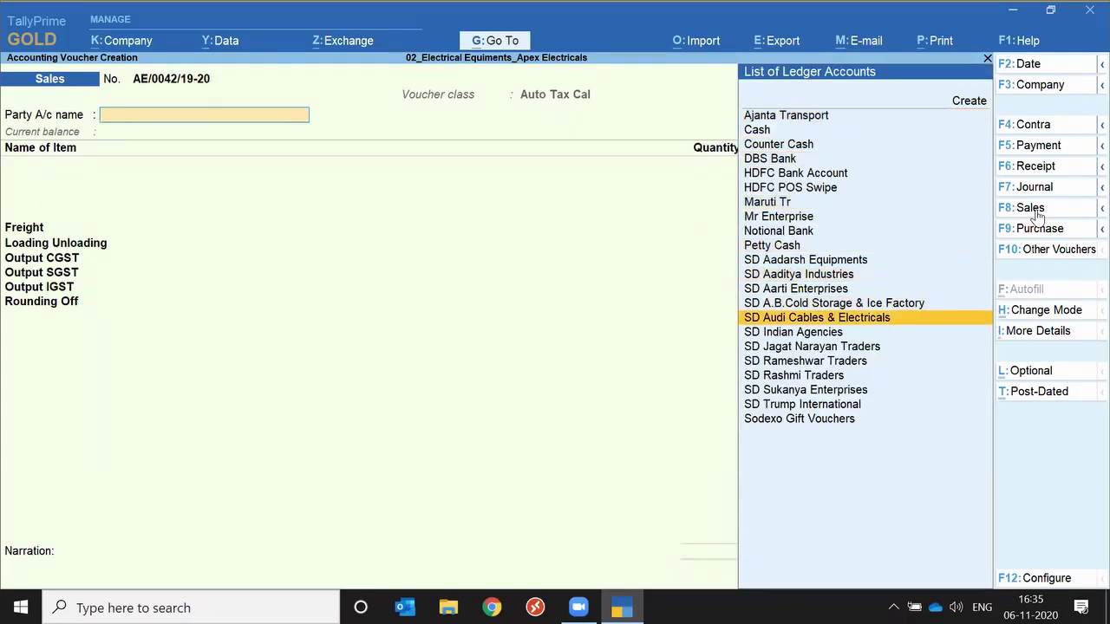
pyautogui.press('Up')
pyautogui.press('Down')
pyautogui.press('Down')
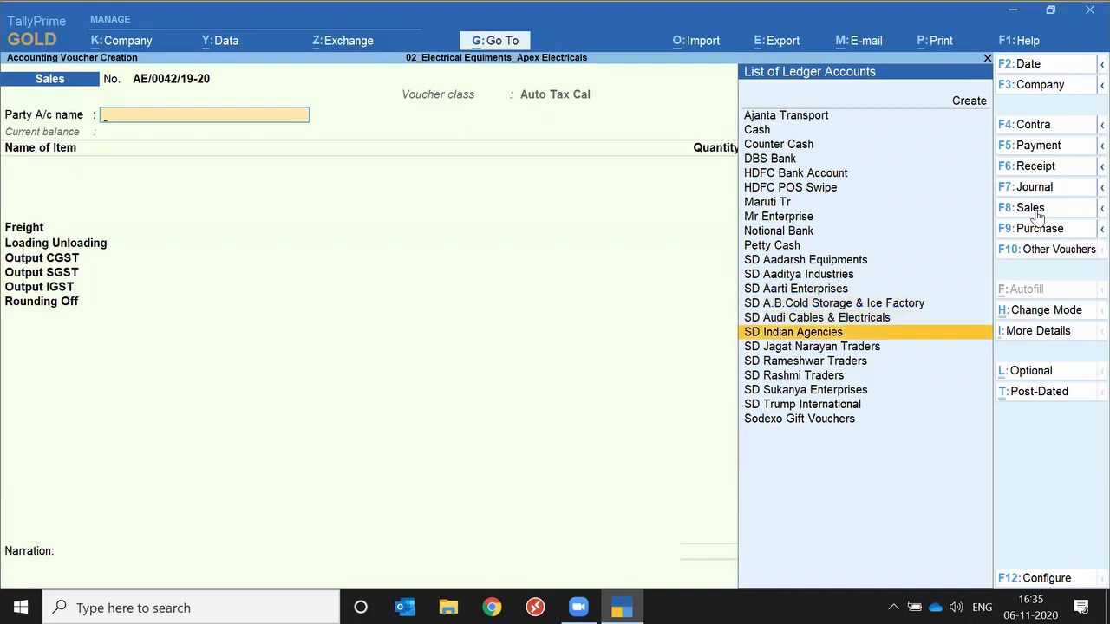
pyautogui.press('Down')
pyautogui.press('Down')
pyautogui.press('Down')
pyautogui.press('Up')
pyautogui.press('Up')
pyautogui.press('Up')
pyautogui.press('Up')
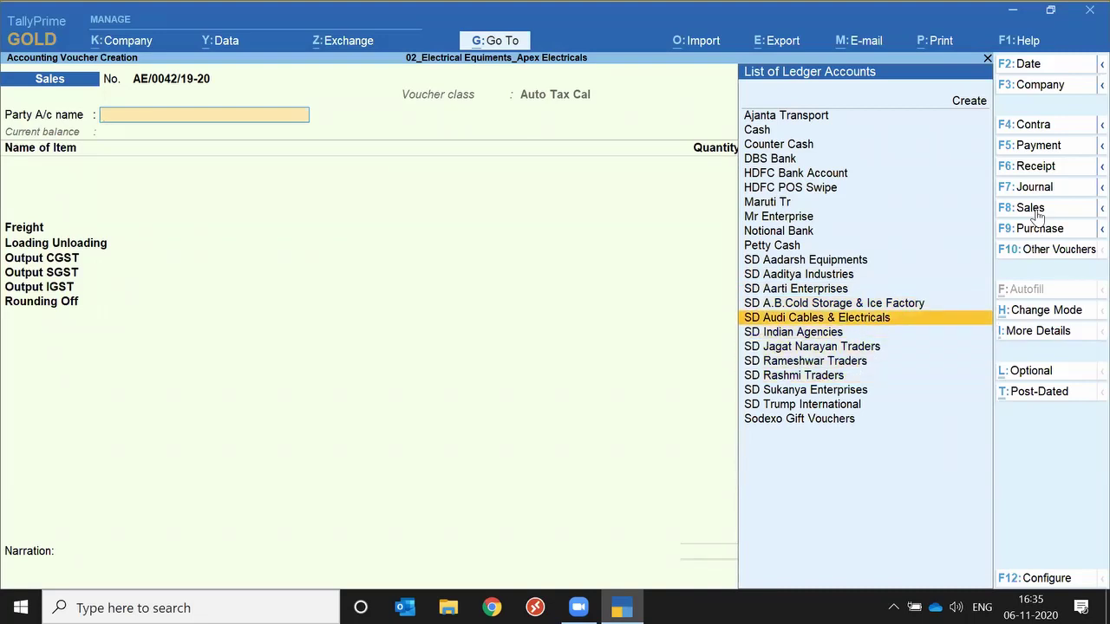
pyautogui.press('Up')
pyautogui.press('Up')
pyautogui.press('Return')
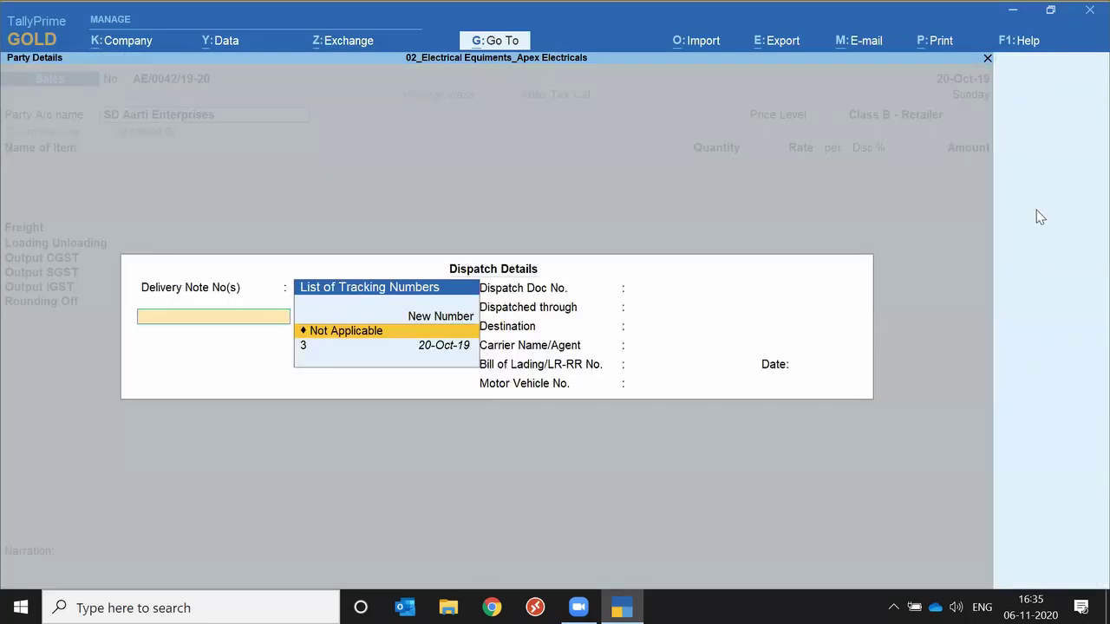
# Bill against tracking number 3, accept dispatch and party details, and use Class B - Retailer pricing.
pyautogui.press('Down')
pyautogui.press('Return')
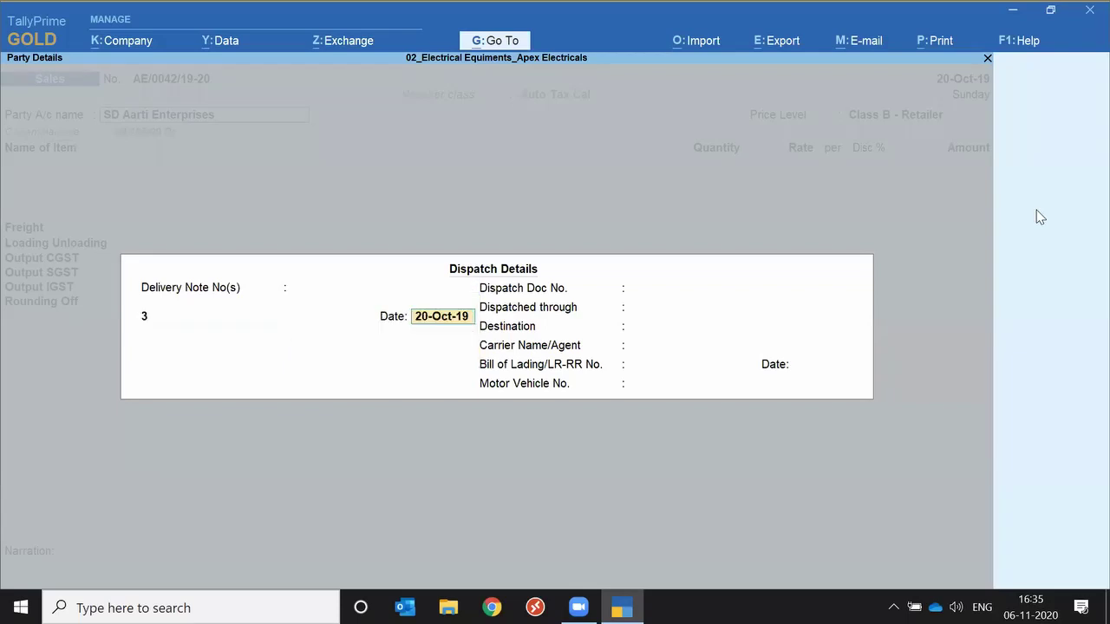
pyautogui.hotkey('ctrl', 'a')
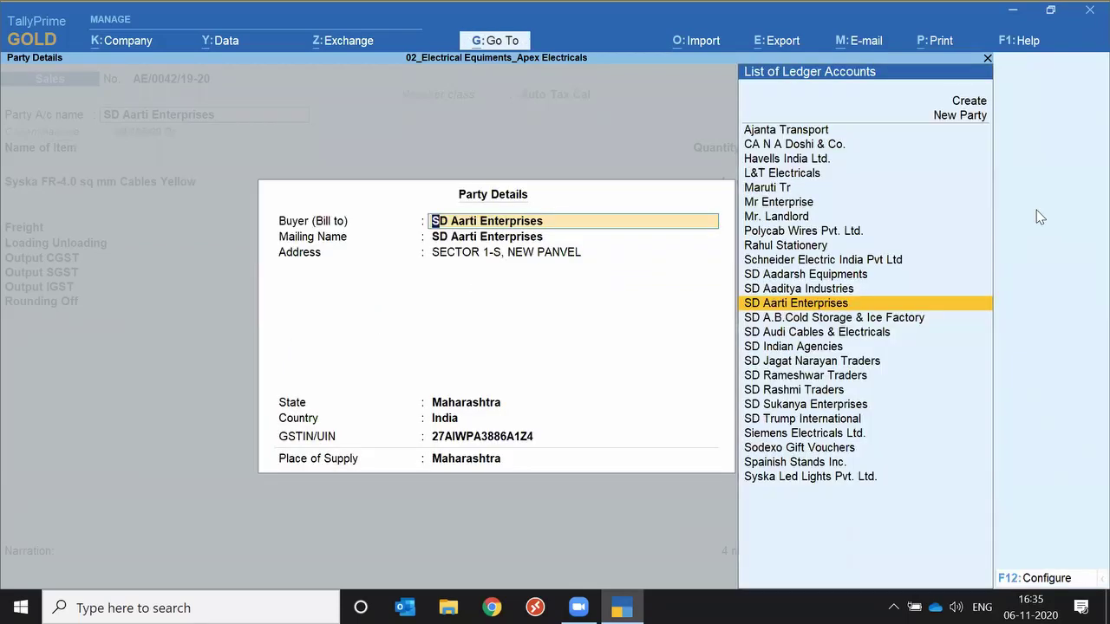
pyautogui.hotkey('ctrl', 'a')
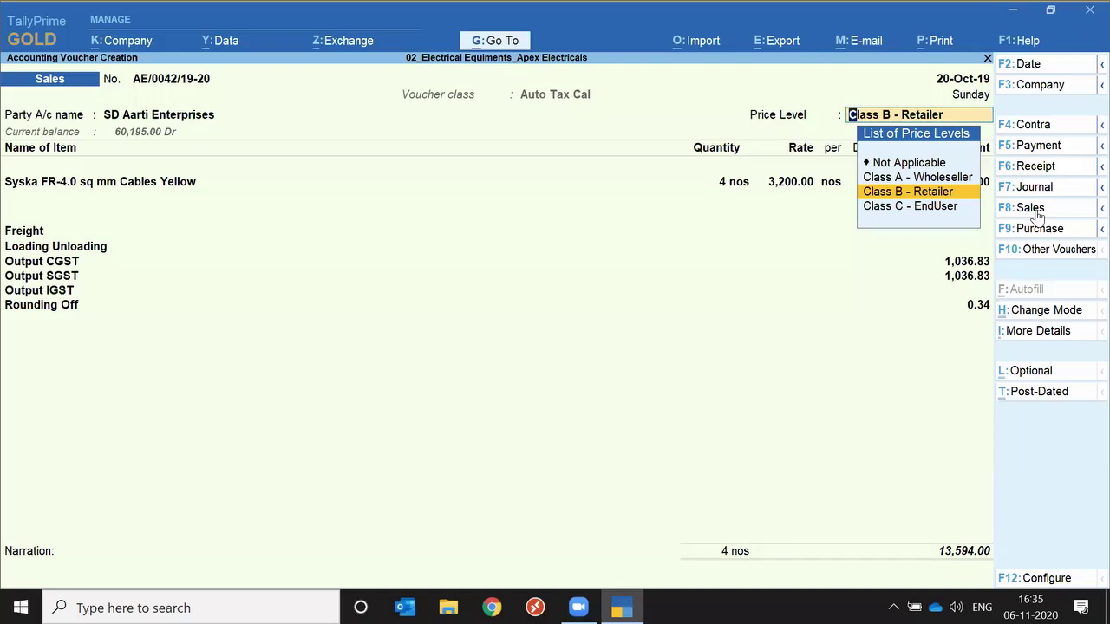
pyautogui.press('Return')
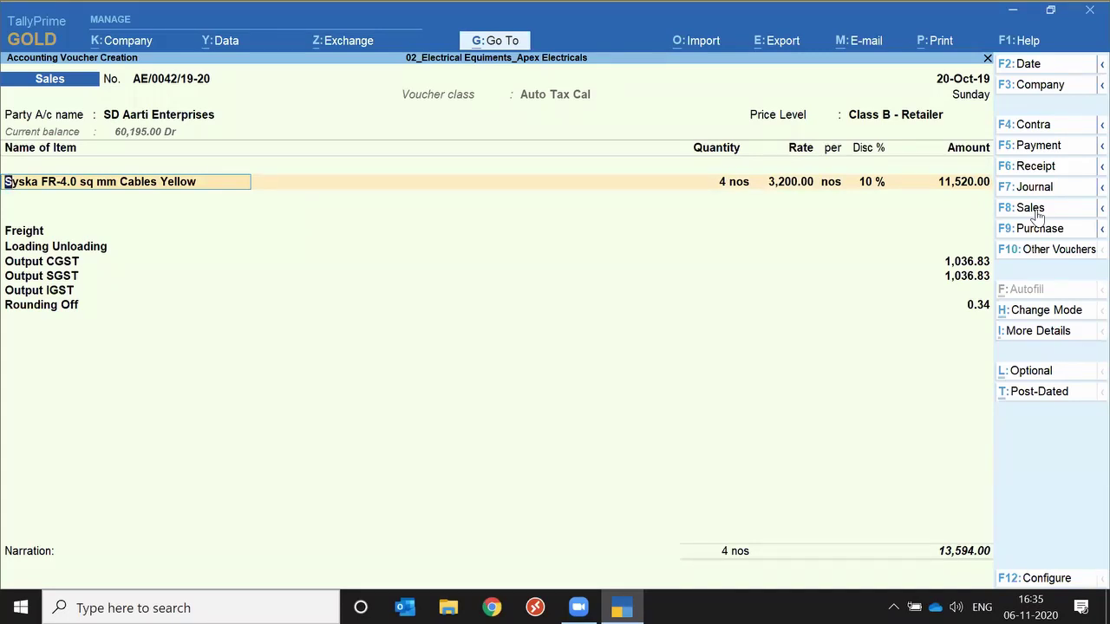
# Apply More Details to the Syska cable stock item rather than a ledger.
pyautogui.click(1041, 333)
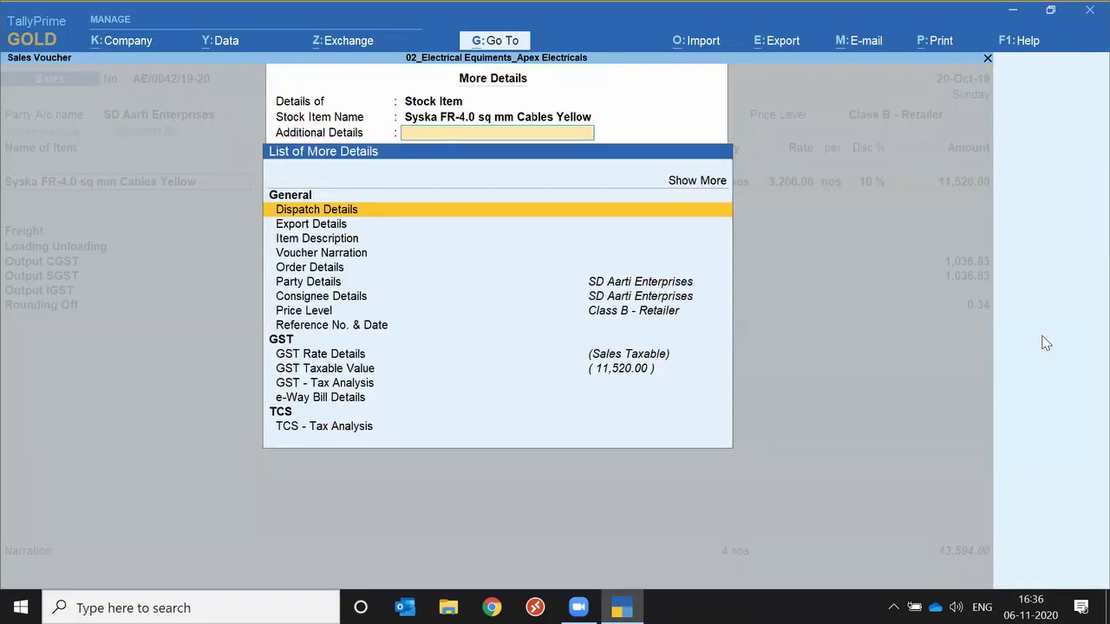
pyautogui.press('BackSpace')
pyautogui.press('BackSpace')
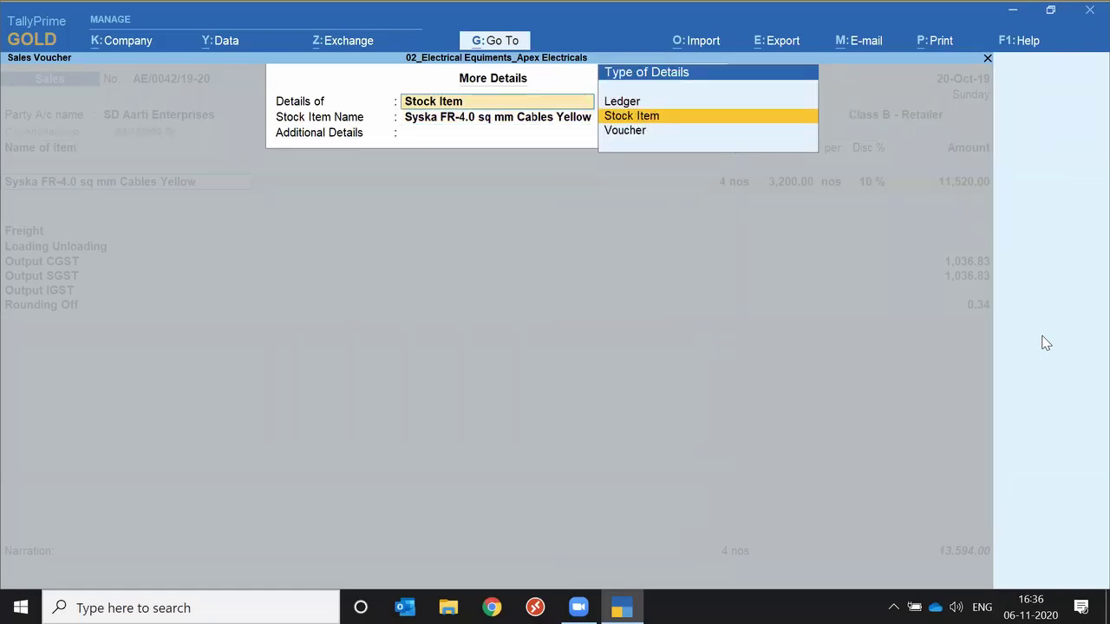
pyautogui.press('Up')
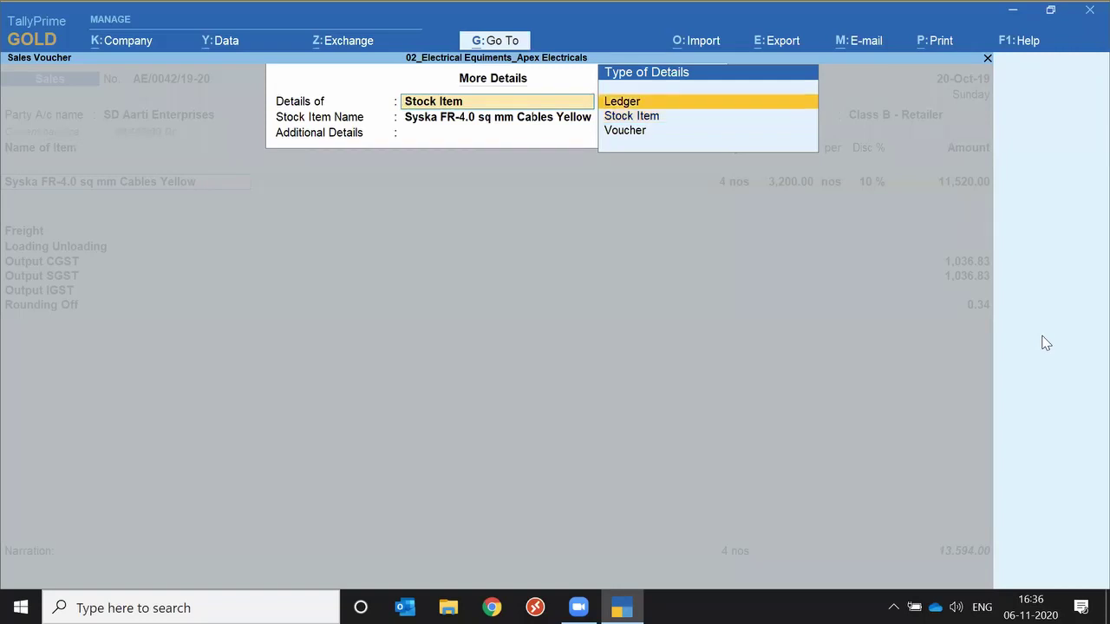
pyautogui.press('Return')
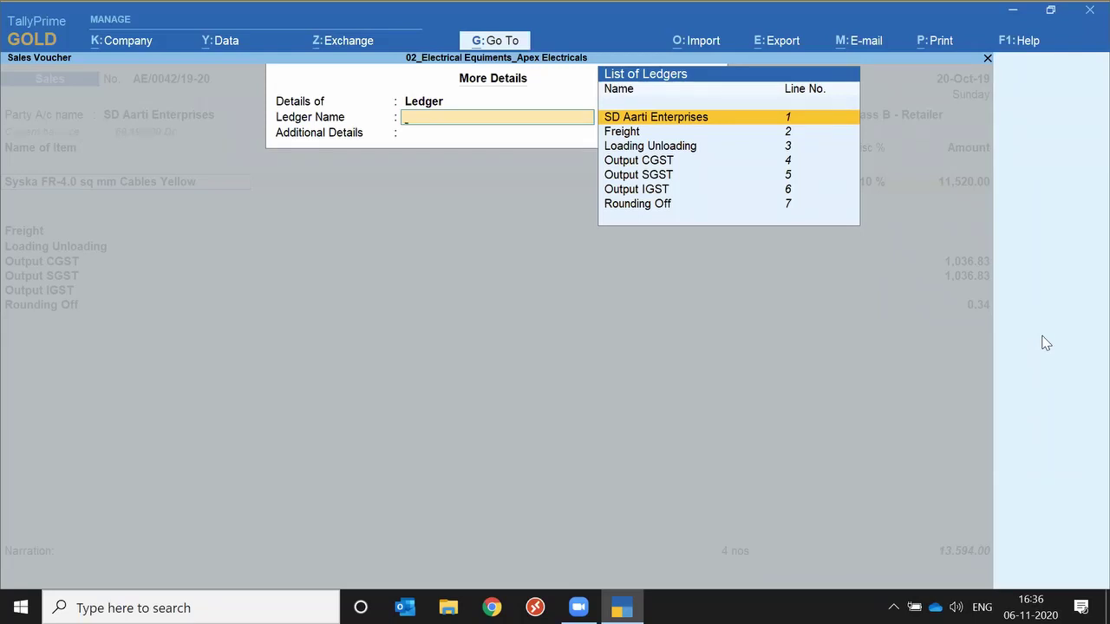
pyautogui.press('BackSpace')
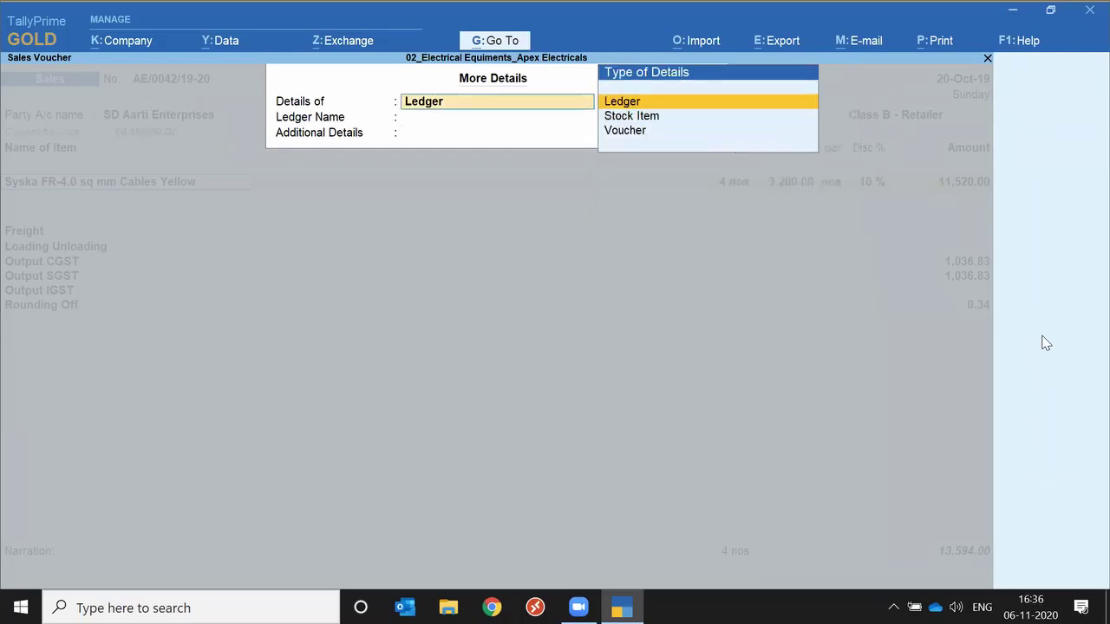
pyautogui.press('Down')
pyautogui.press('Return')
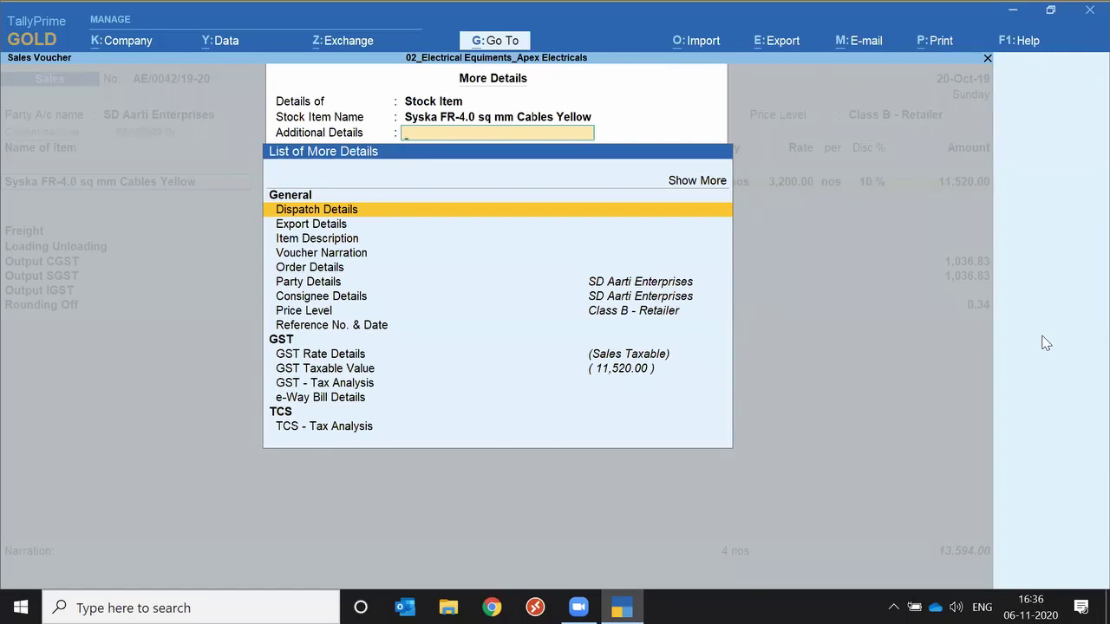
# Open the item's GST Rate Details.
pyautogui.press('Down')
pyautogui.press('Down')
pyautogui.press('Down')
pyautogui.write('T')
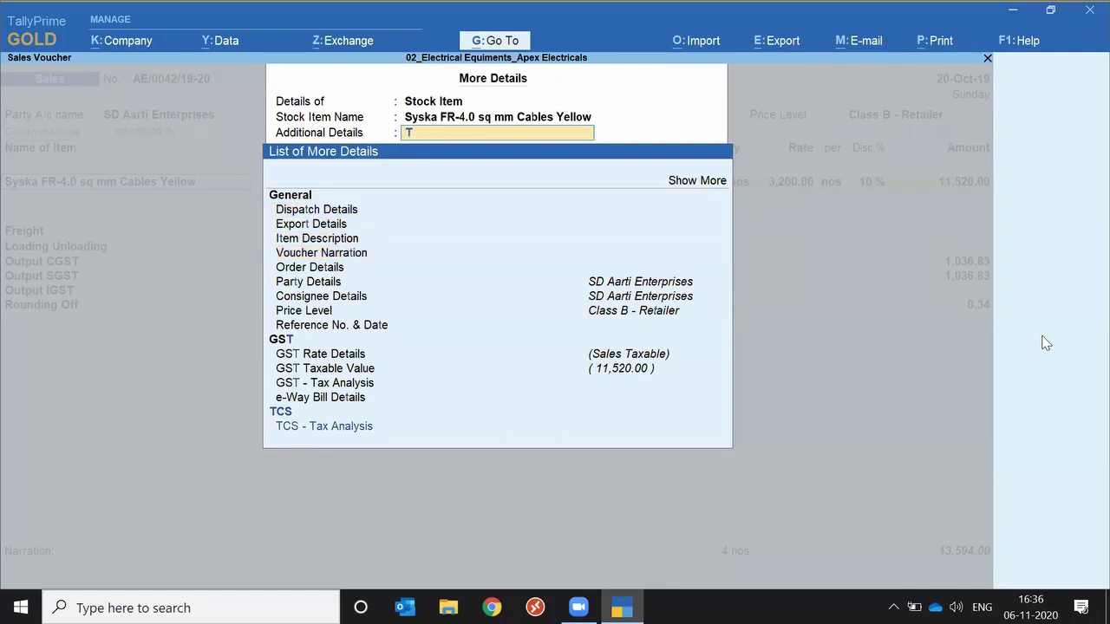
pyautogui.press('Up')
pyautogui.press('Up')
pyautogui.press('Up')
pyautogui.press('Up')
pyautogui.press('Up')
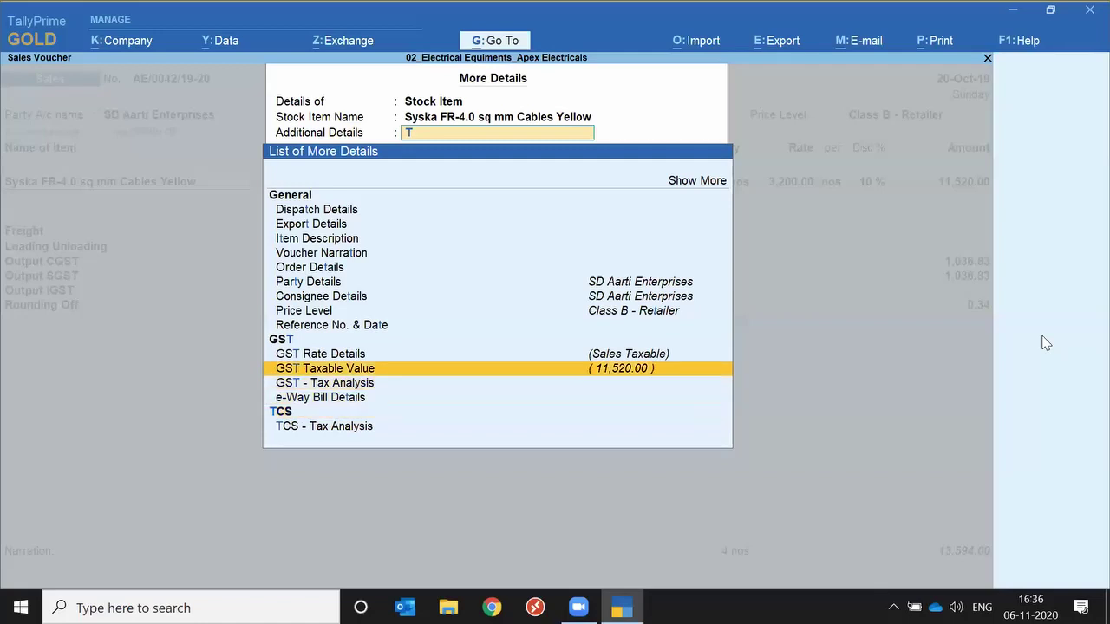
pyautogui.press('Down')
pyautogui.press('Up')
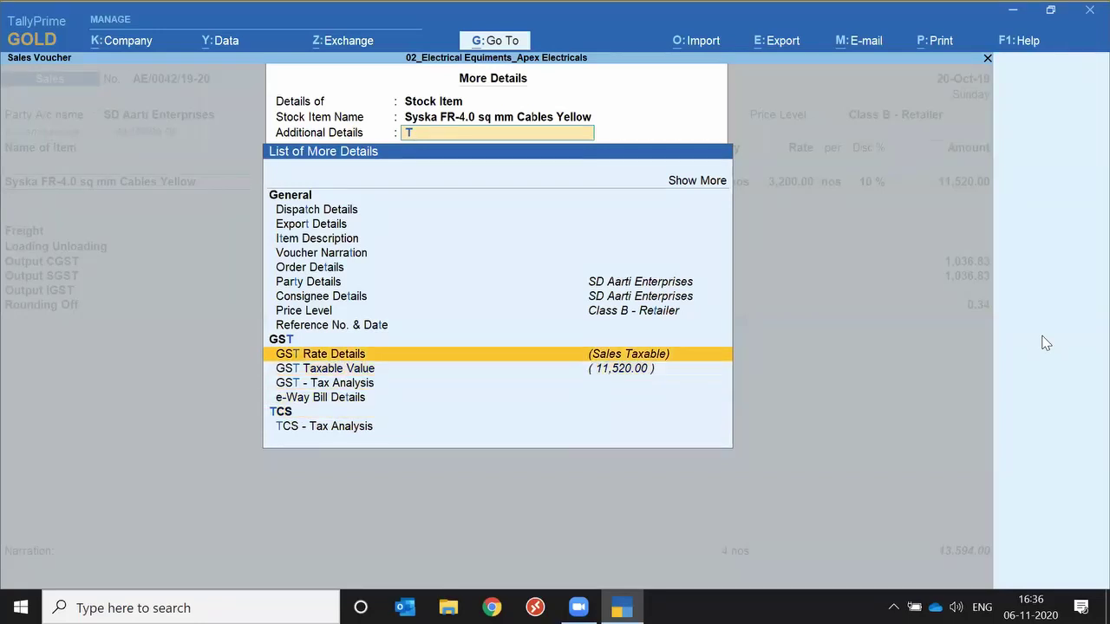
pyautogui.press('Return')
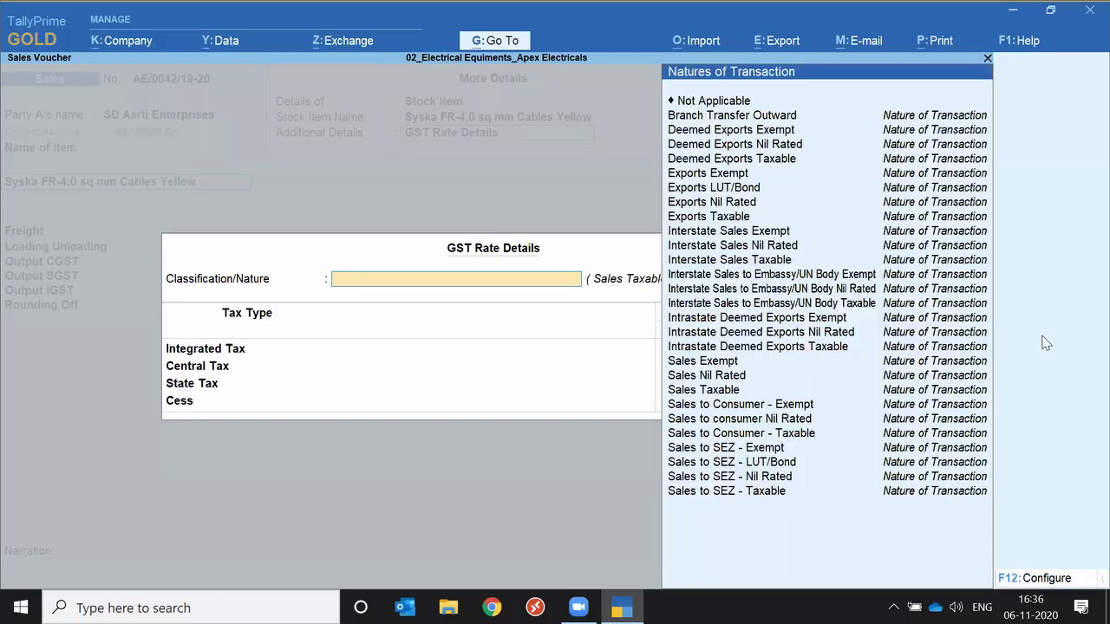
# Set nature to Sales Taxable with a 5% integrated rate, giving CGST and SGST 288.00 each.
pyautogui.write('Taxa')
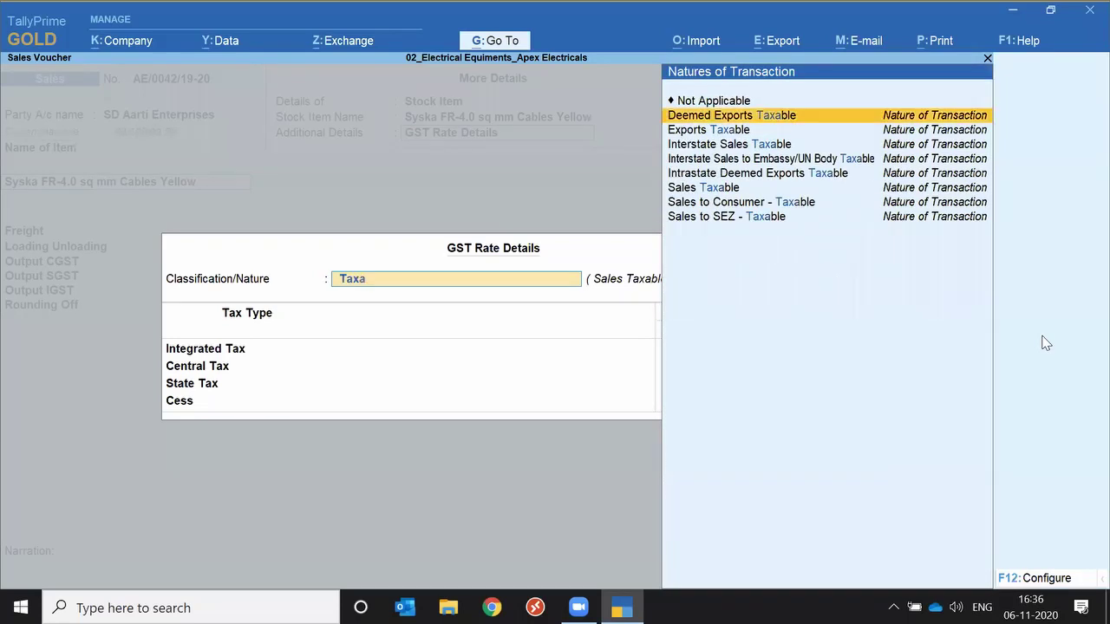
pyautogui.press('Down')
pyautogui.press('Down')
pyautogui.press('Down')
pyautogui.press('Down')
pyautogui.press('Down')
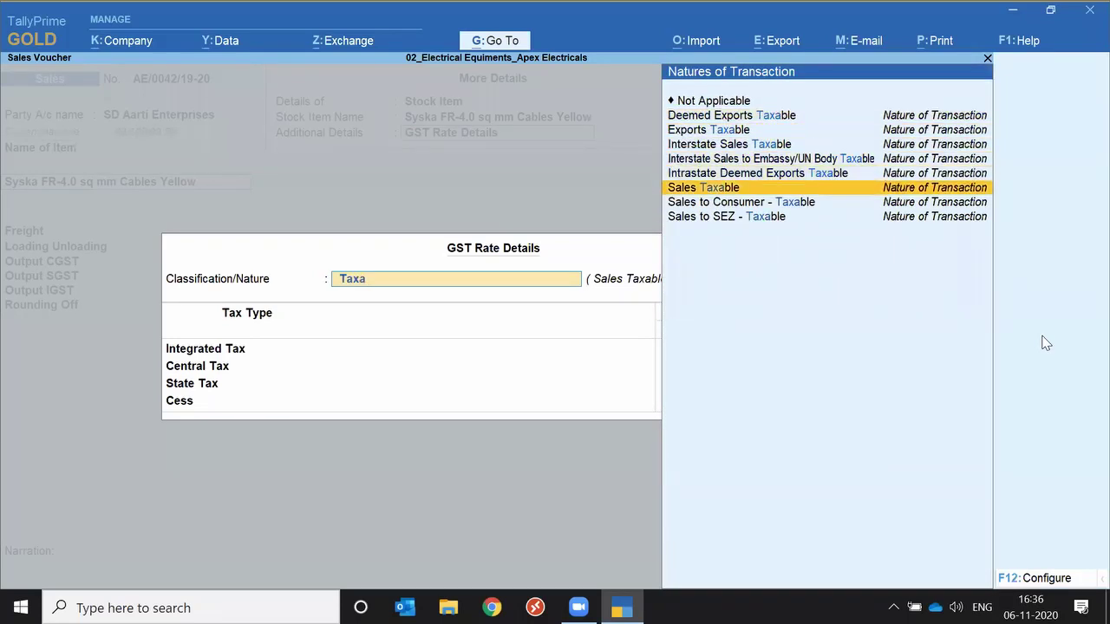
pyautogui.press('Return')
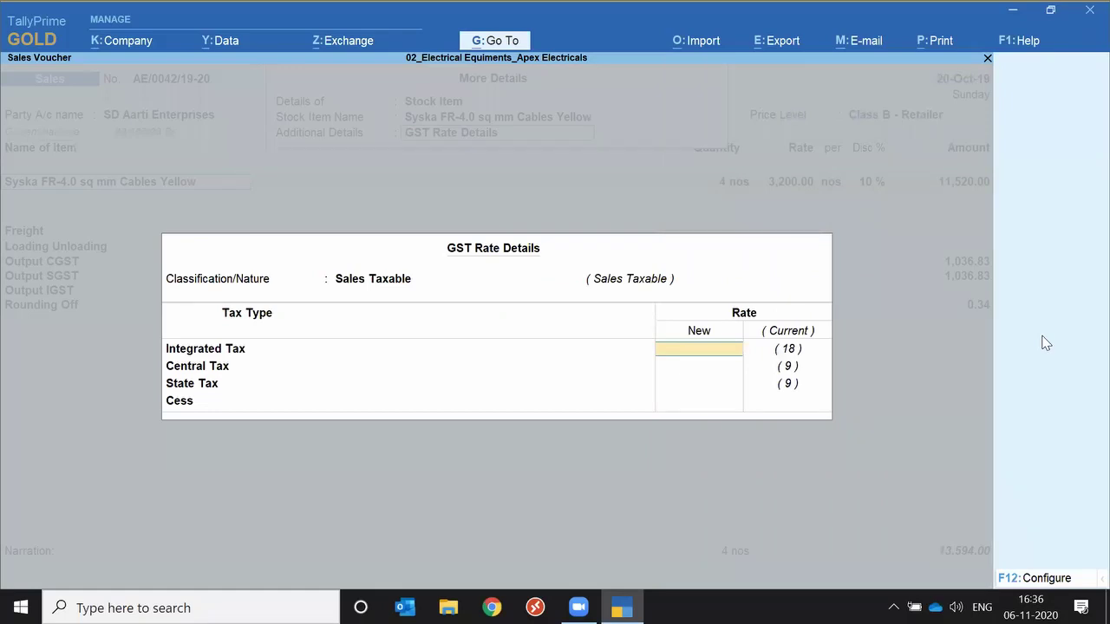
pyautogui.write('5')
pyautogui.press('Return')
pyautogui.press('Return')
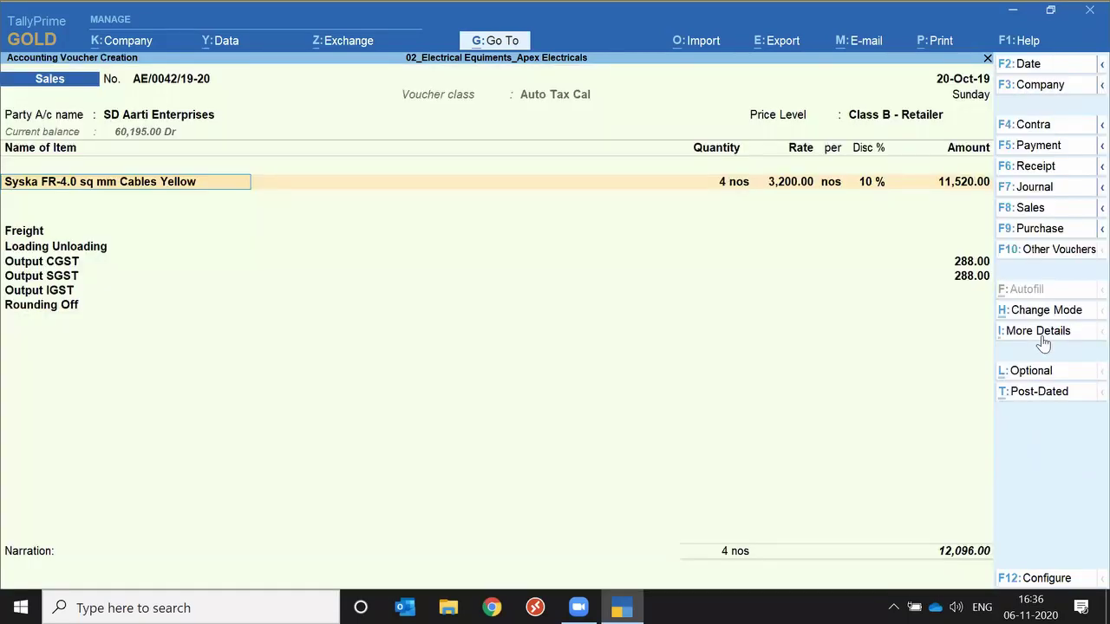
# Confirm the tracking number 3 allocation and New Ref bill details, then save voucher AE/0042/19-20.
pyautogui.press('Return')
pyautogui.press('Return')
pyautogui.press('Return')
pyautogui.press('Return')
pyautogui.press('Return')
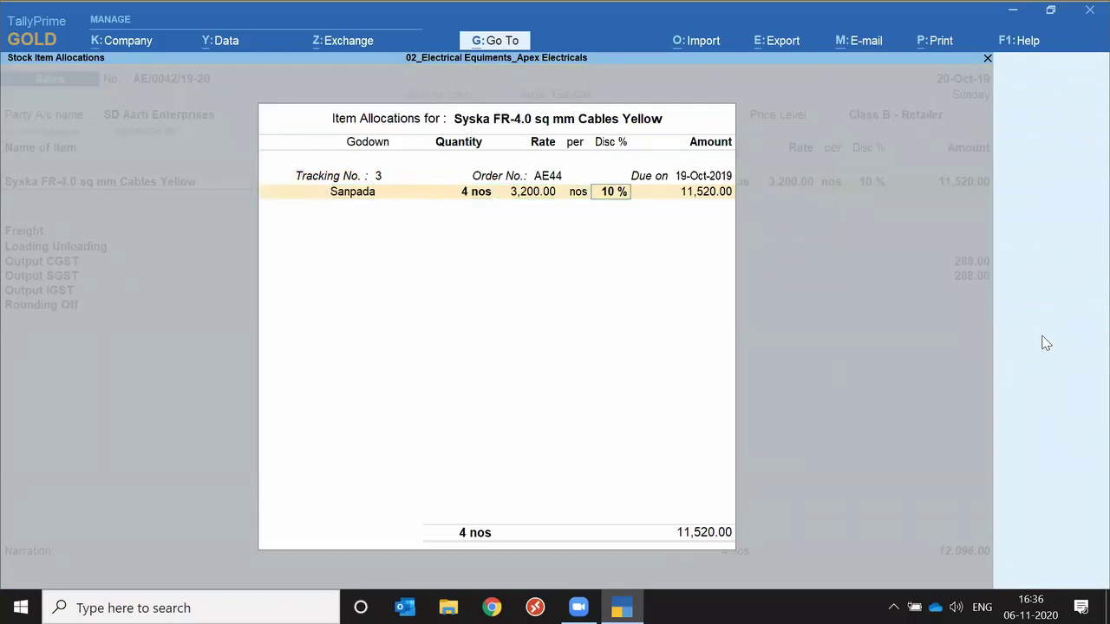
pyautogui.press('Return')
pyautogui.press('Return')
pyautogui.press('Return')
pyautogui.press('Return')
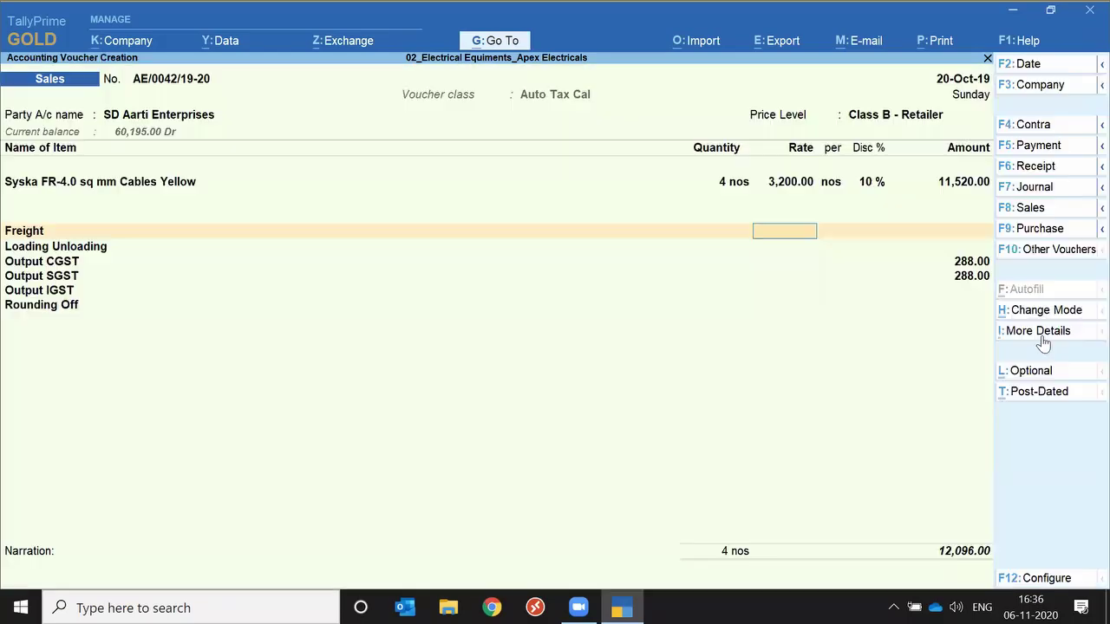
pyautogui.press('Return')
pyautogui.press('Return')
pyautogui.press('Return')
pyautogui.press('Return')
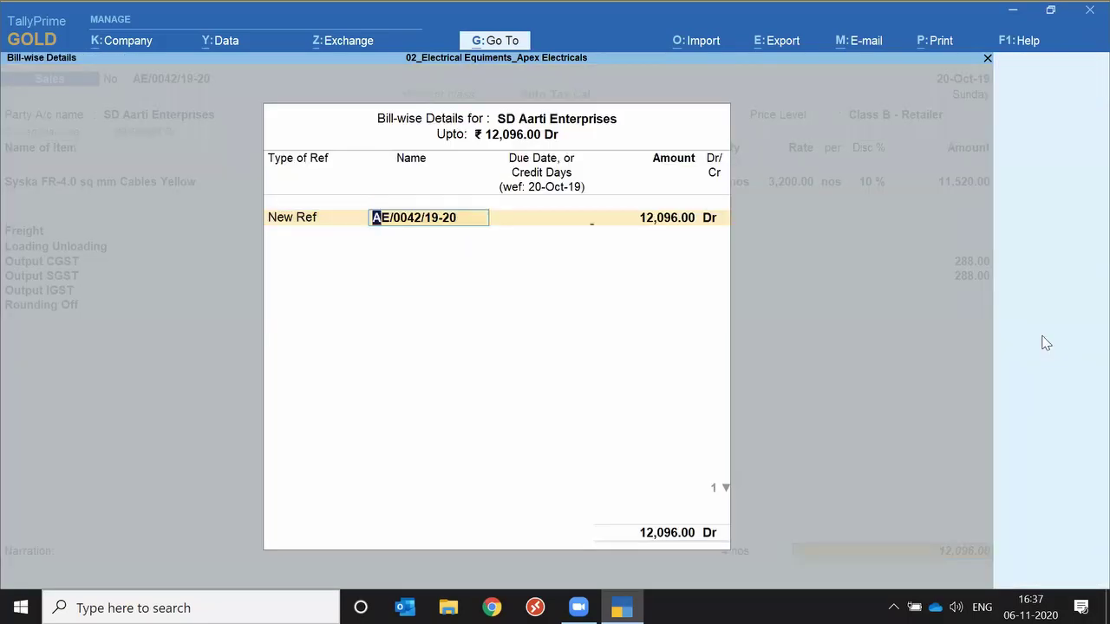
pyautogui.press('Return')
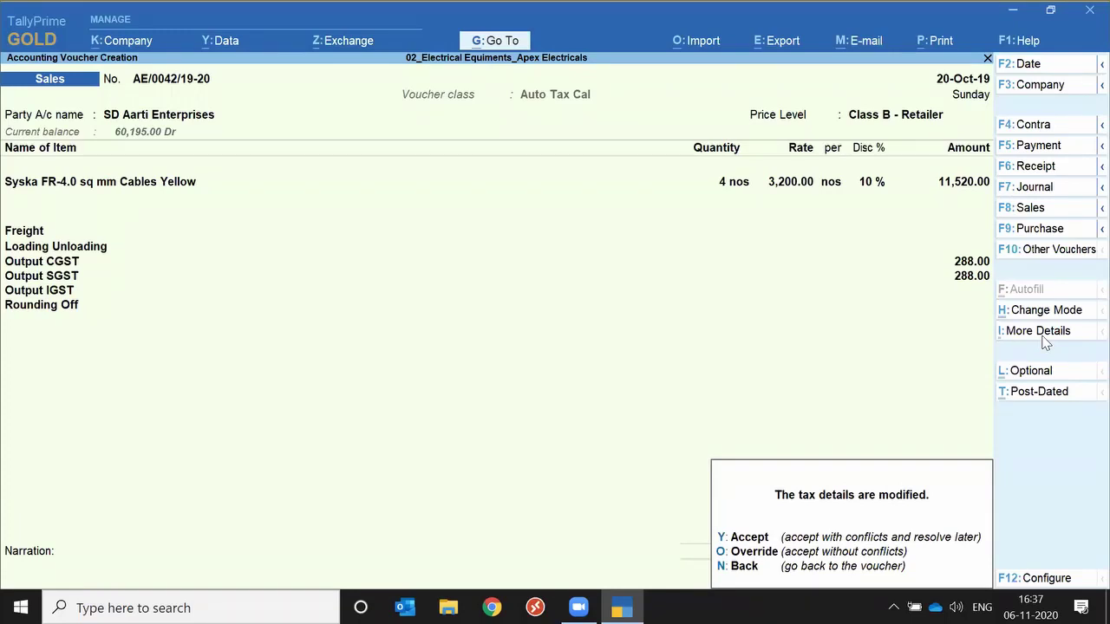
pyautogui.press('y')
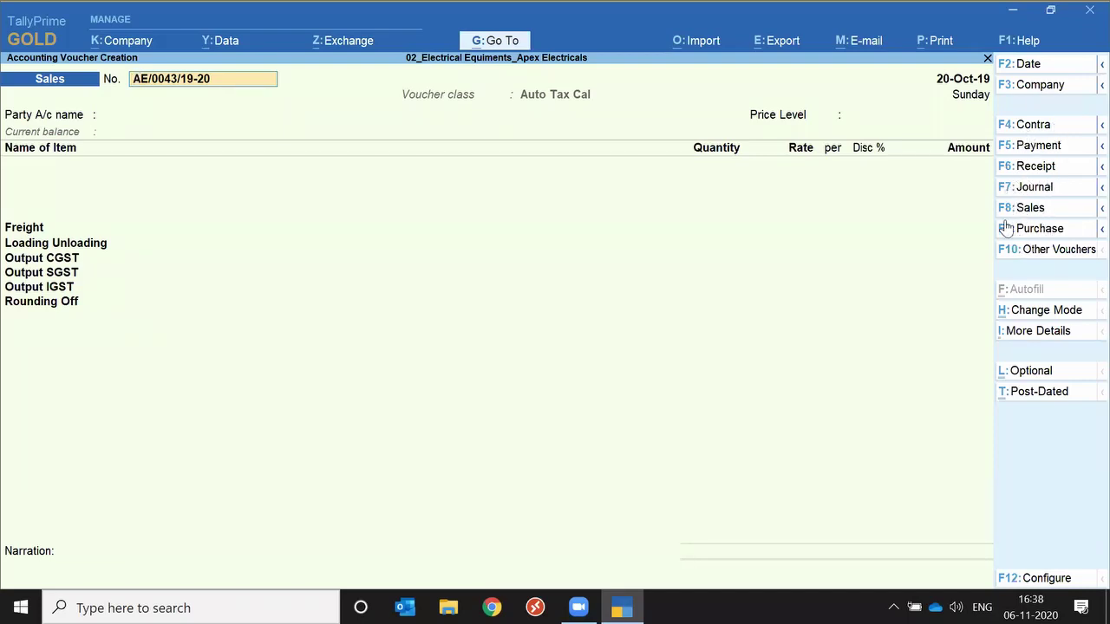
# Change the voucher type to Journal via Other Vouchers.
pyautogui.press('ctrl')
pyautogui.press('ctrl')
pyautogui.click(1059, 253)
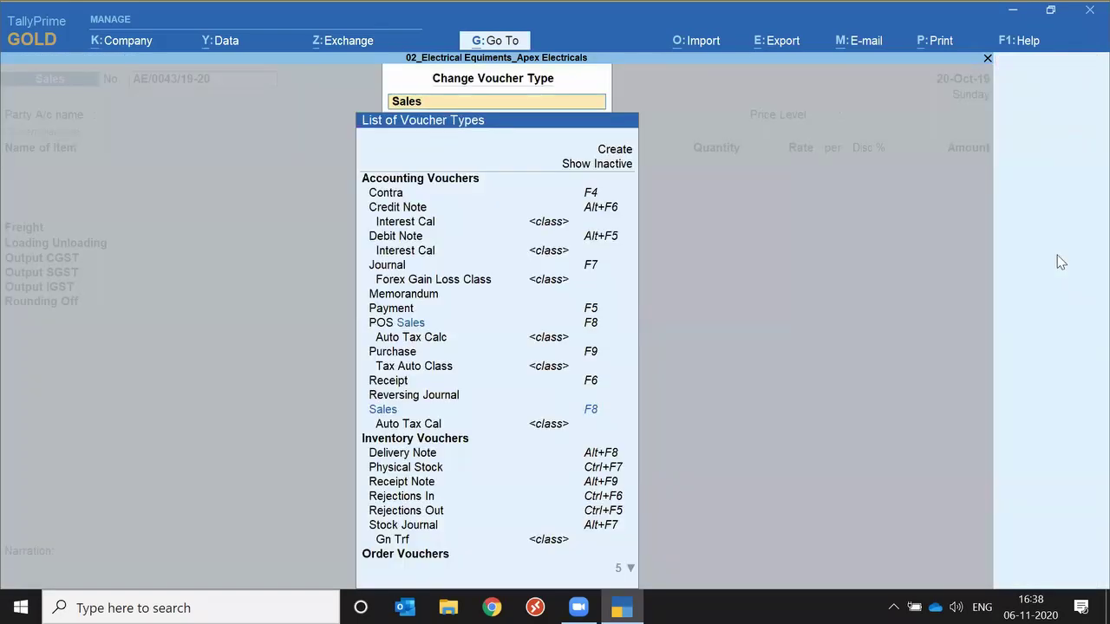
pyautogui.write('Jou')
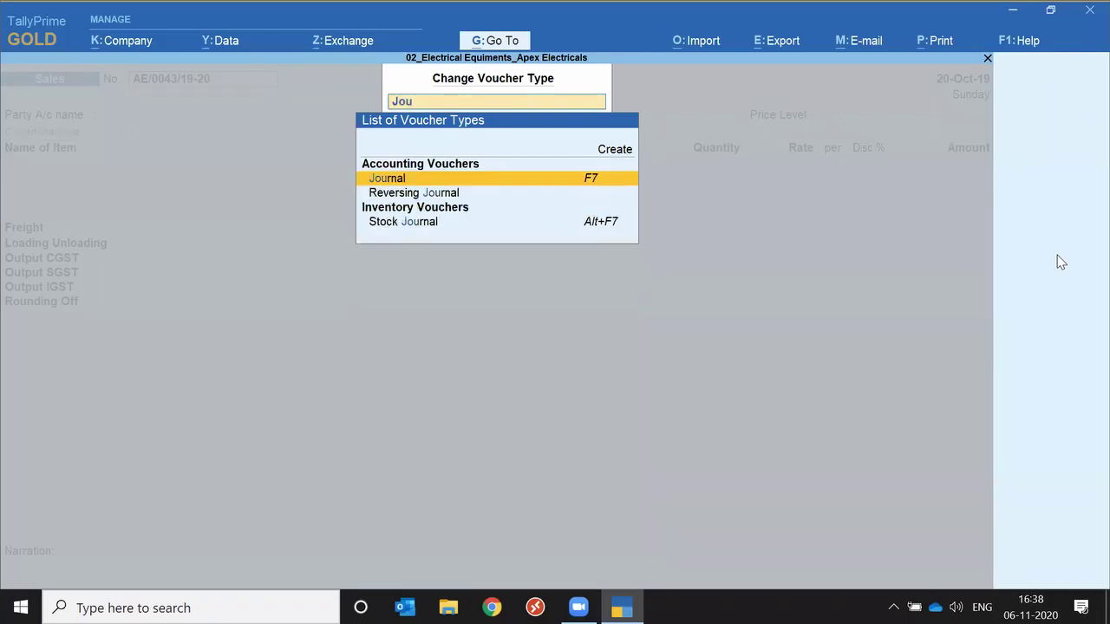
pyautogui.press('Return')
pyautogui.press('Return')
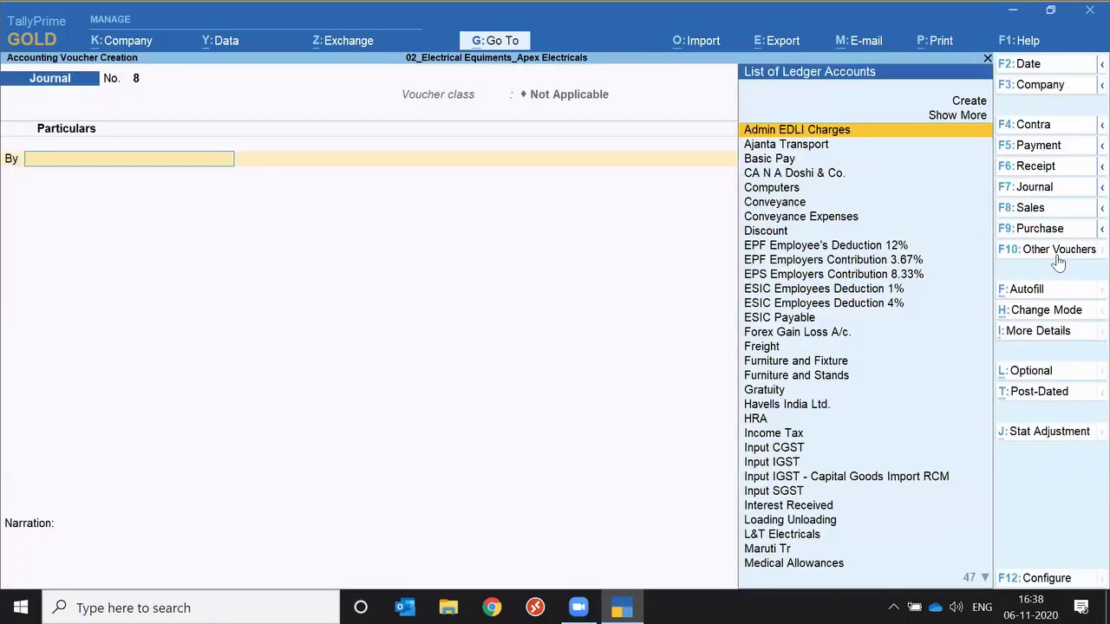
# Switch to Delivery Note, then quit the unsaved voucher back to the Gateway of Tally.
pyautogui.click(1058, 256)
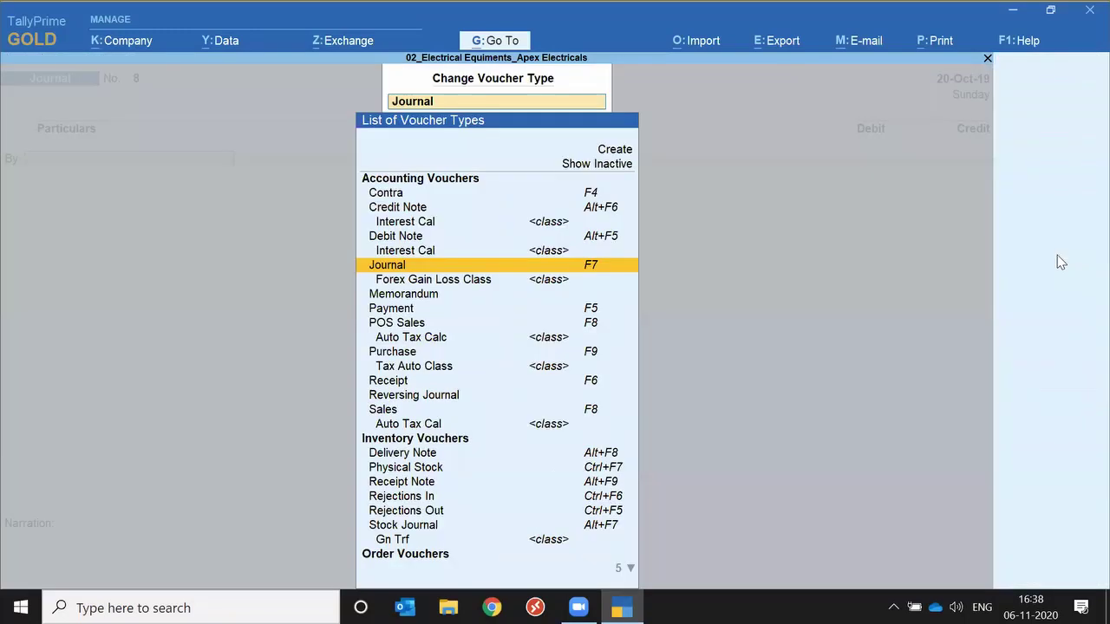
pyautogui.write('Del')
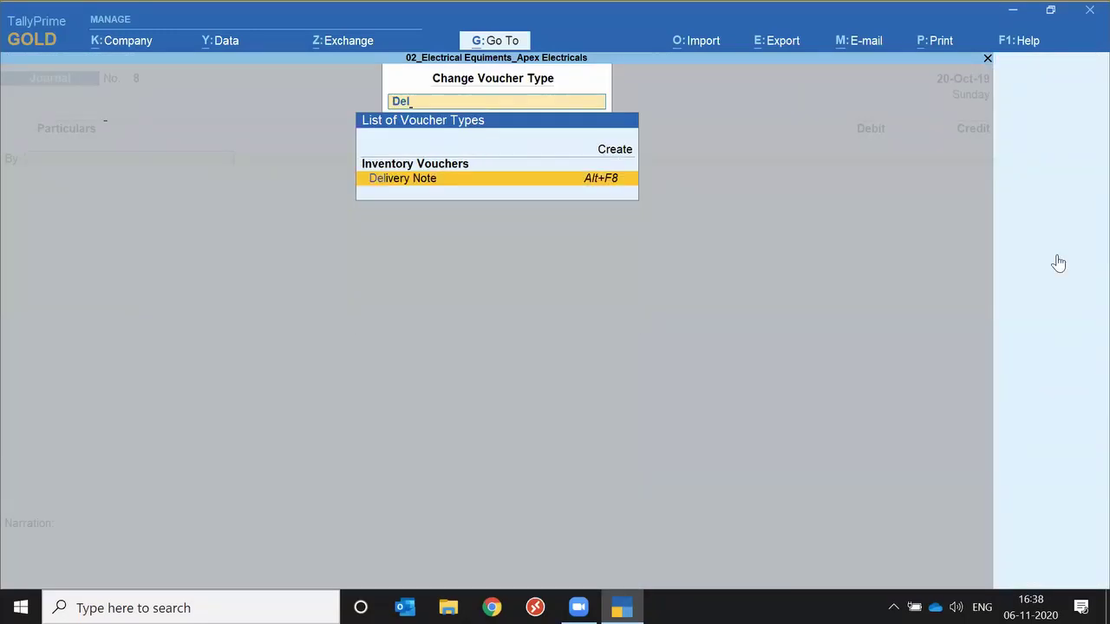
pyautogui.press('Return')
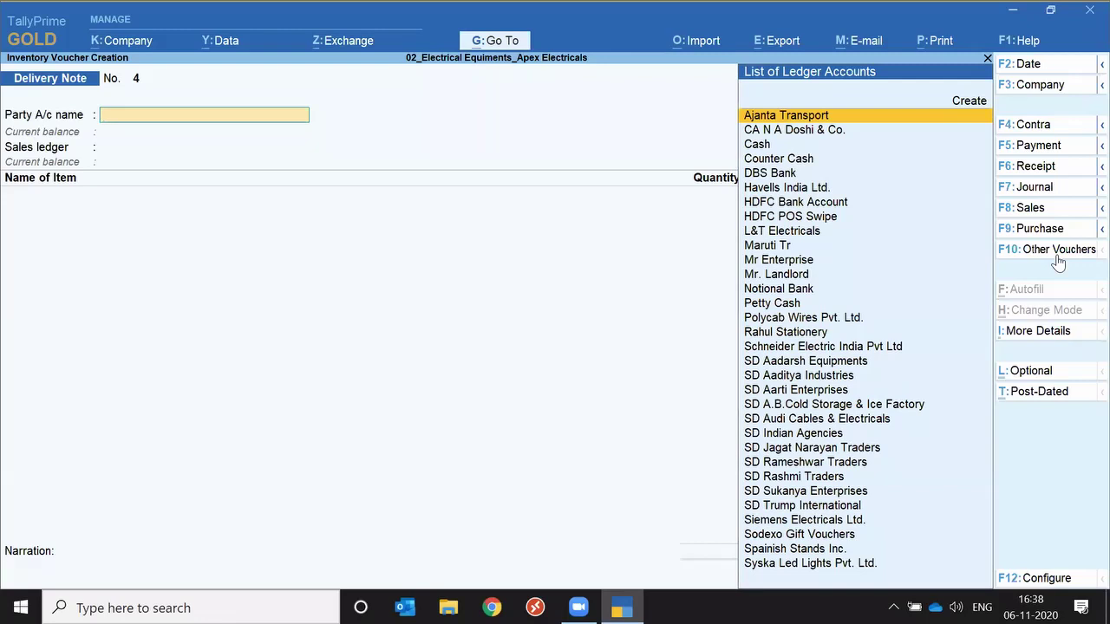
pyautogui.press('Escape')
pyautogui.press('Return')
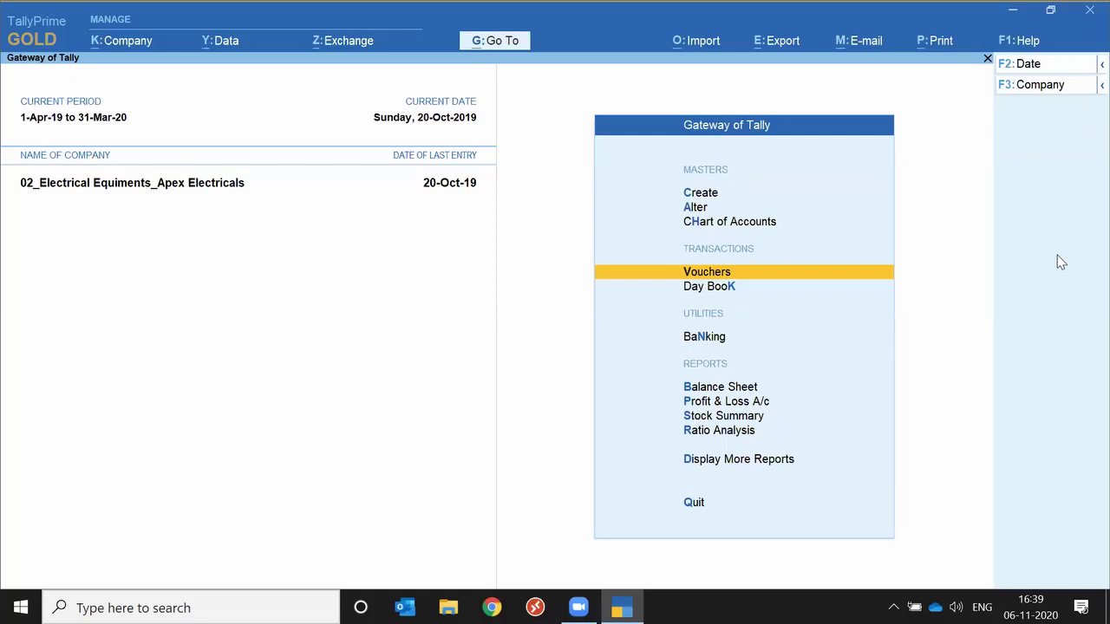
# Open the SD Rashmi Traders sales voucher from the Day Book.
pyautogui.press('Down')
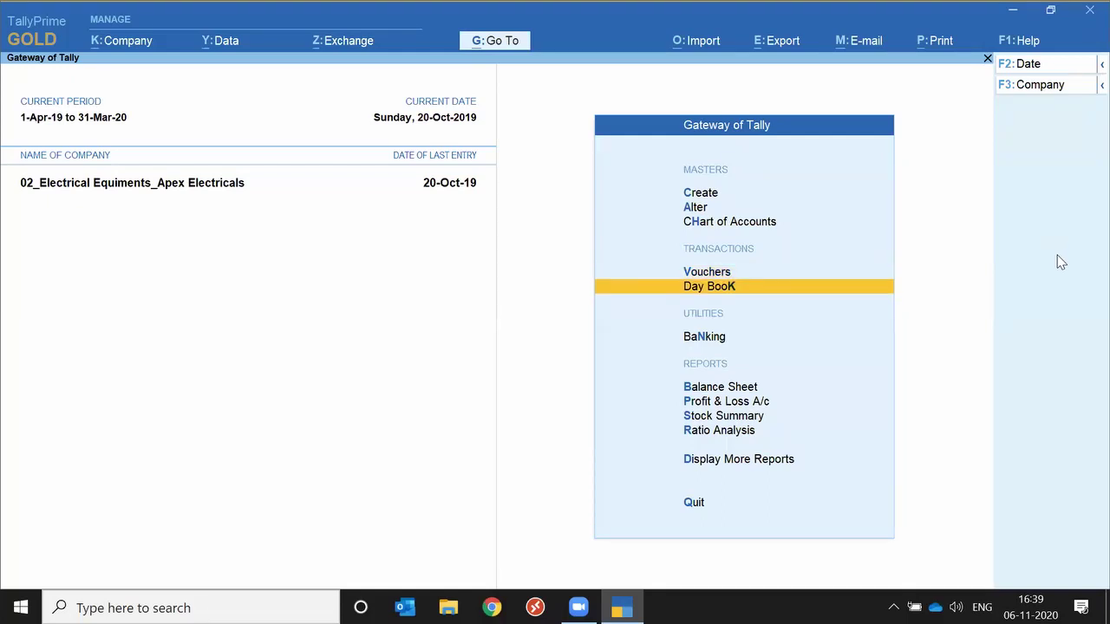
pyautogui.press('Return')
pyautogui.press('Down')
pyautogui.press('Down')
pyautogui.press('Down')
pyautogui.press('Down')
pyautogui.press('Down')
pyautogui.press('Down')
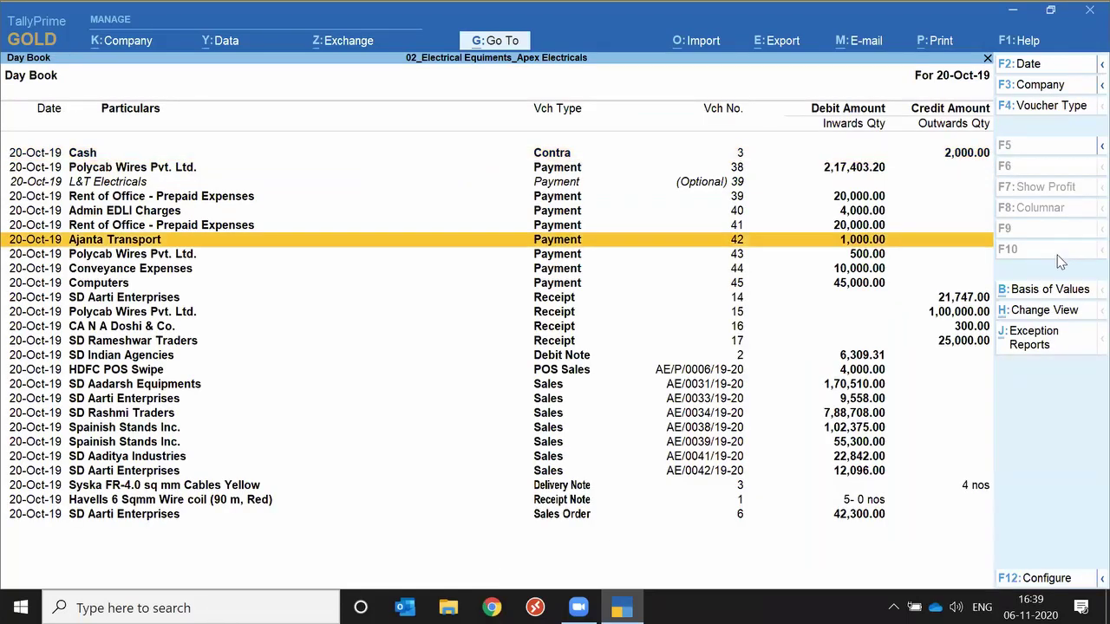
pyautogui.press('Down')
pyautogui.press('Down')
pyautogui.press('Down')
pyautogui.press('Down')
pyautogui.press('Down')
pyautogui.press('Down')
pyautogui.press('Down')
pyautogui.press('Down')
pyautogui.press('Down')
pyautogui.press('Down')
pyautogui.press('Down')
pyautogui.press('Down')
pyautogui.press('Return')
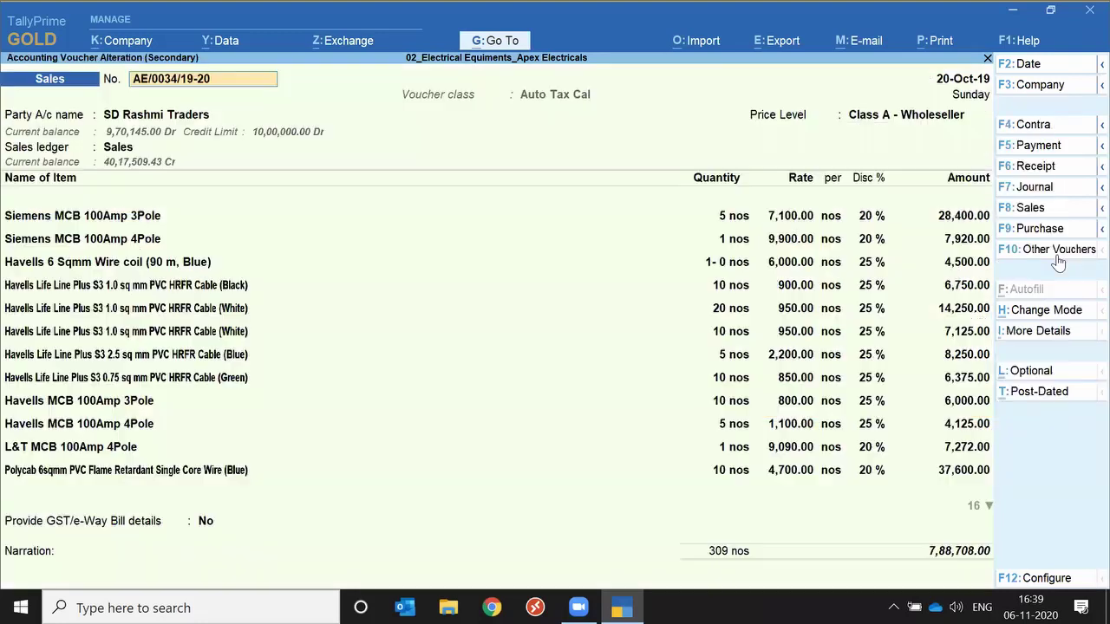
# Step through the header and item allocations down to the Polycab lines, then bring up print options.
pyautogui.press('Return')
pyautogui.press('Return')
pyautogui.press('Return')
pyautogui.press('Return')
pyautogui.press('Return')
pyautogui.press('Return')
pyautogui.press('Return')
pyautogui.press('Return')
pyautogui.press('Return')
pyautogui.press('Return')
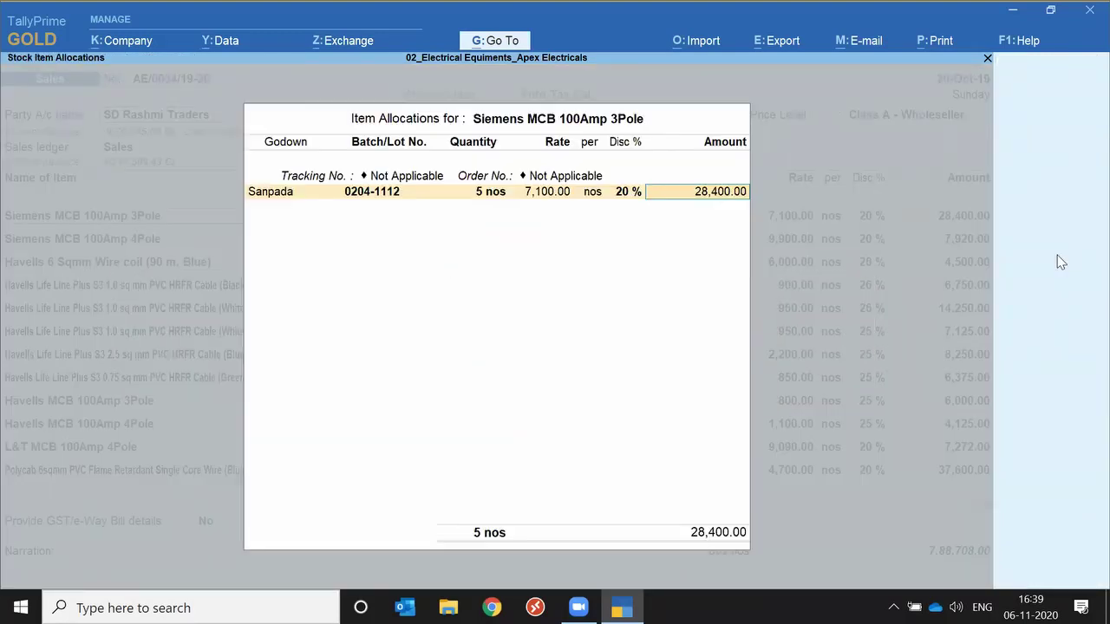
pyautogui.press('Return')
pyautogui.press('Return')
pyautogui.press('Return')
pyautogui.press('Return')
pyautogui.press('Return')
pyautogui.press('Return')
pyautogui.press('Return')
pyautogui.press('Return')
pyautogui.press('Return')
pyautogui.press('Return')
pyautogui.press('Return')
pyautogui.press('Return')
pyautogui.press('Return')
pyautogui.press('Return')
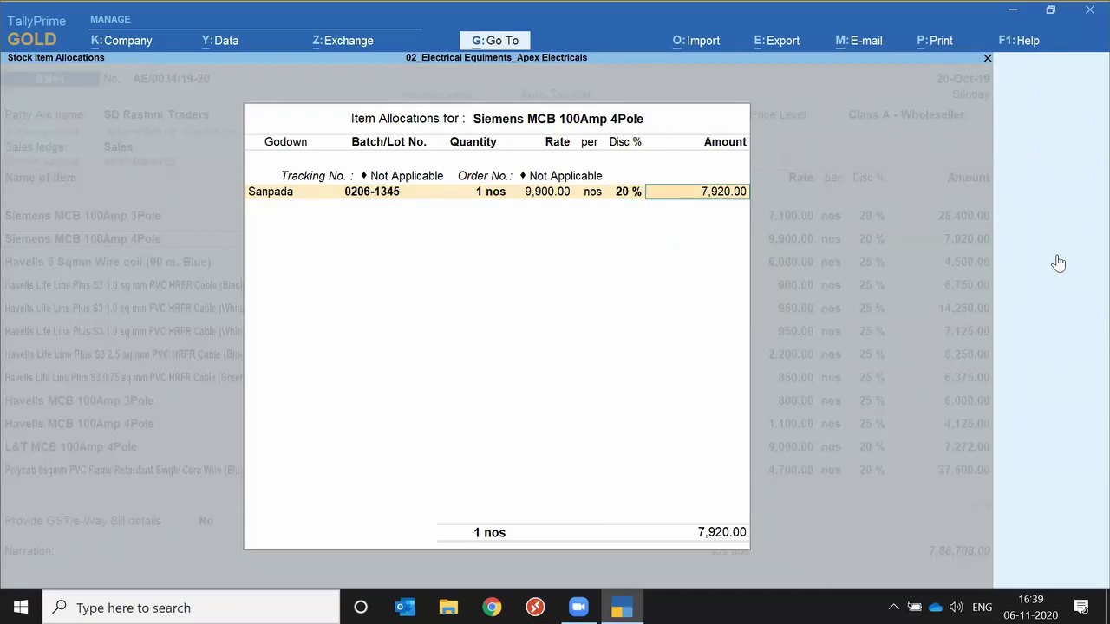
pyautogui.press('Return')
pyautogui.press('Return')
pyautogui.press('Down')
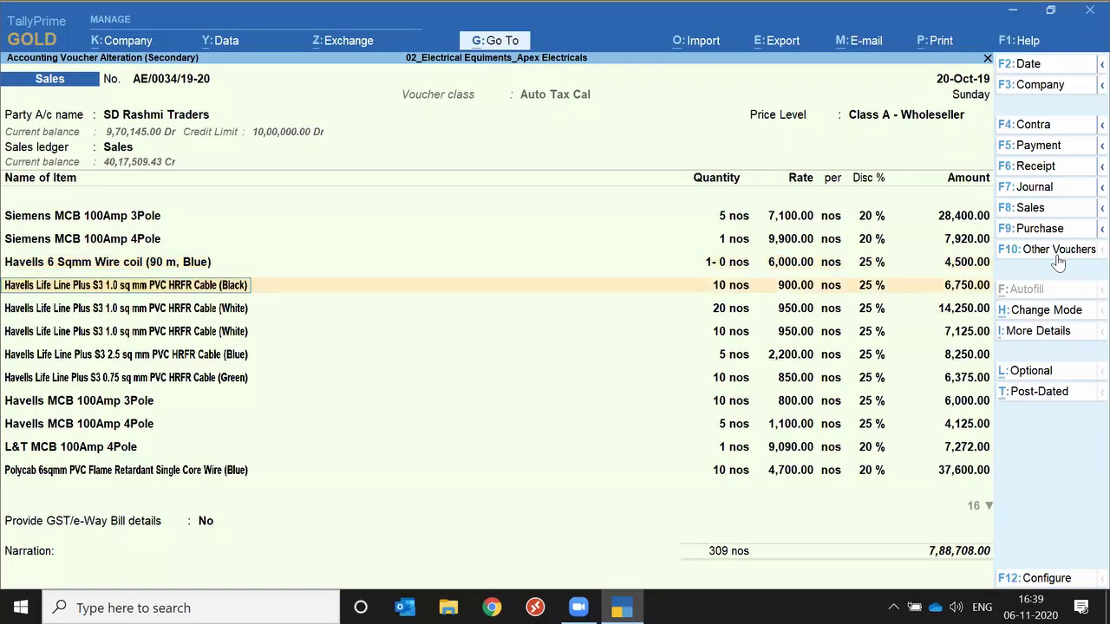
pyautogui.press('Down')
pyautogui.press('Down')
pyautogui.press('Down')
pyautogui.press('Down')
pyautogui.press('Down')
pyautogui.press('Down')
pyautogui.press('Down')
pyautogui.press('Down')
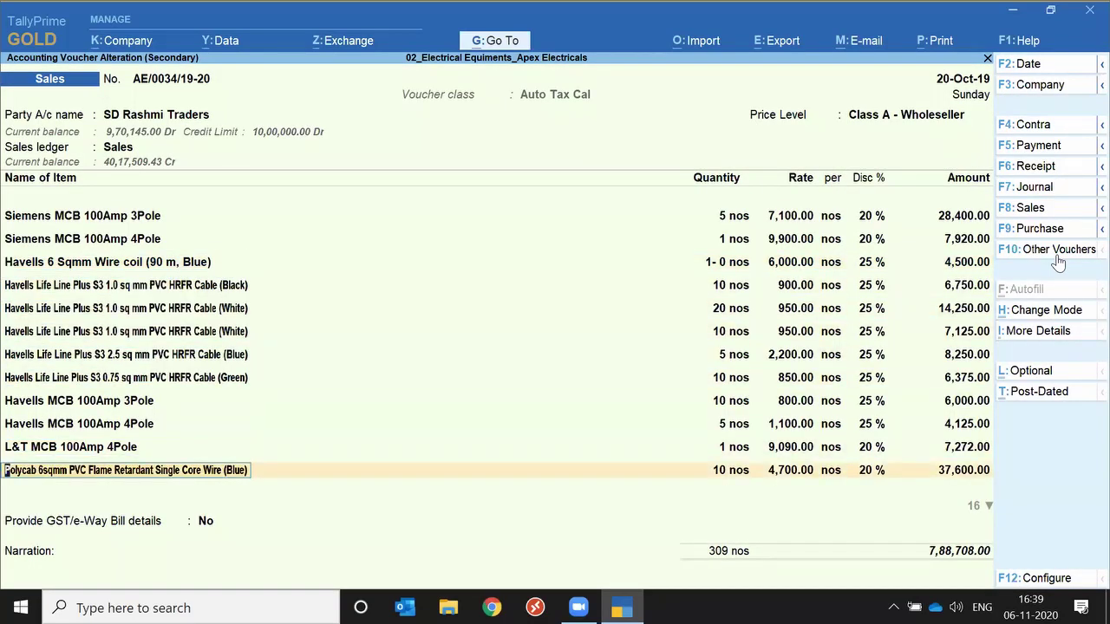
pyautogui.press('Down')
pyautogui.press('Down')
pyautogui.press('Down')
pyautogui.press('Down')
pyautogui.press('Down')
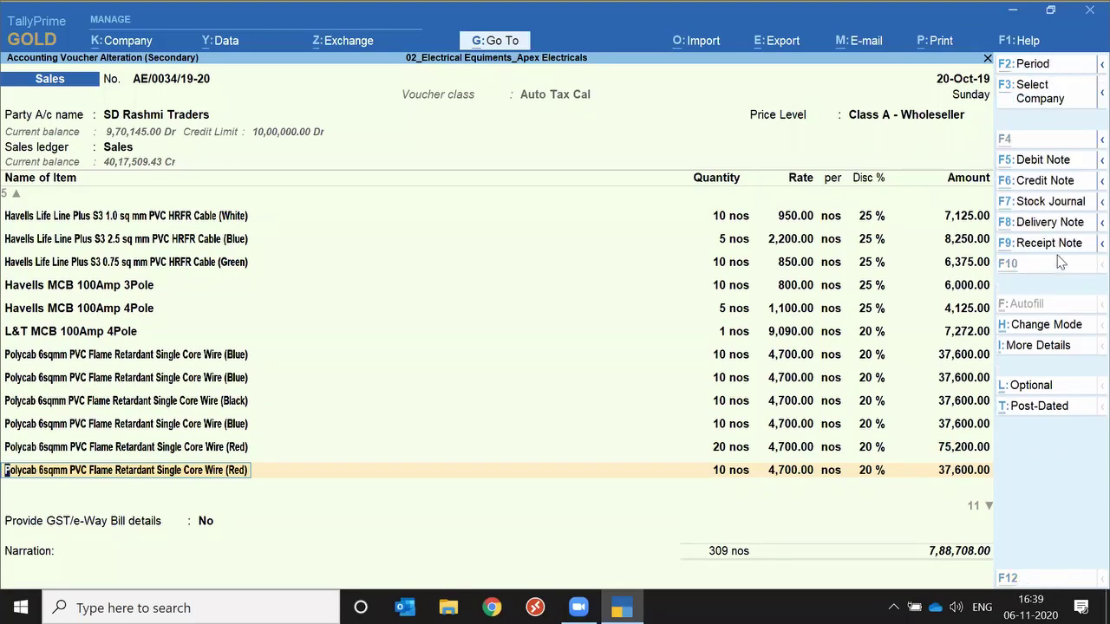
pyautogui.hotkey('alt', 'p')
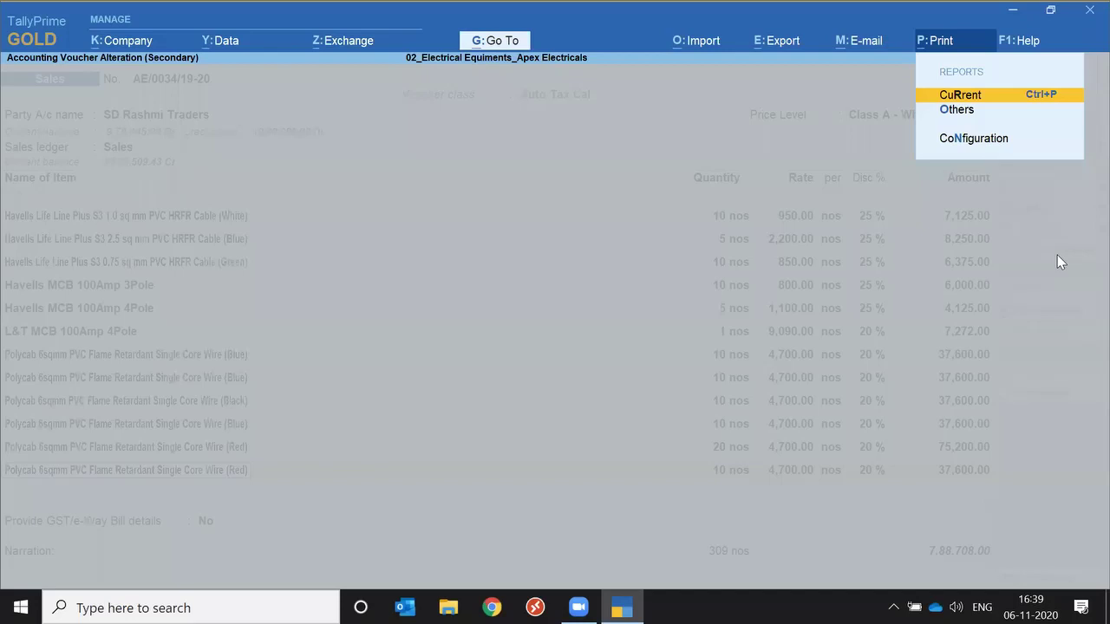
# Print the current voucher with Optimise printing to save paper set to No.
pyautogui.press('Return')
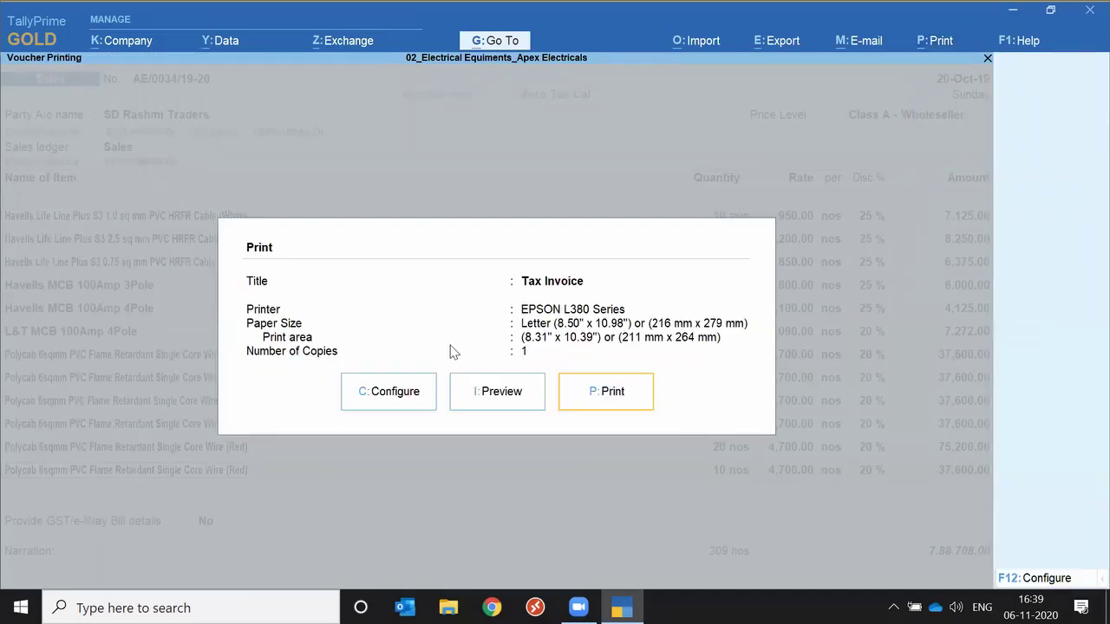
pyautogui.click(381, 399)
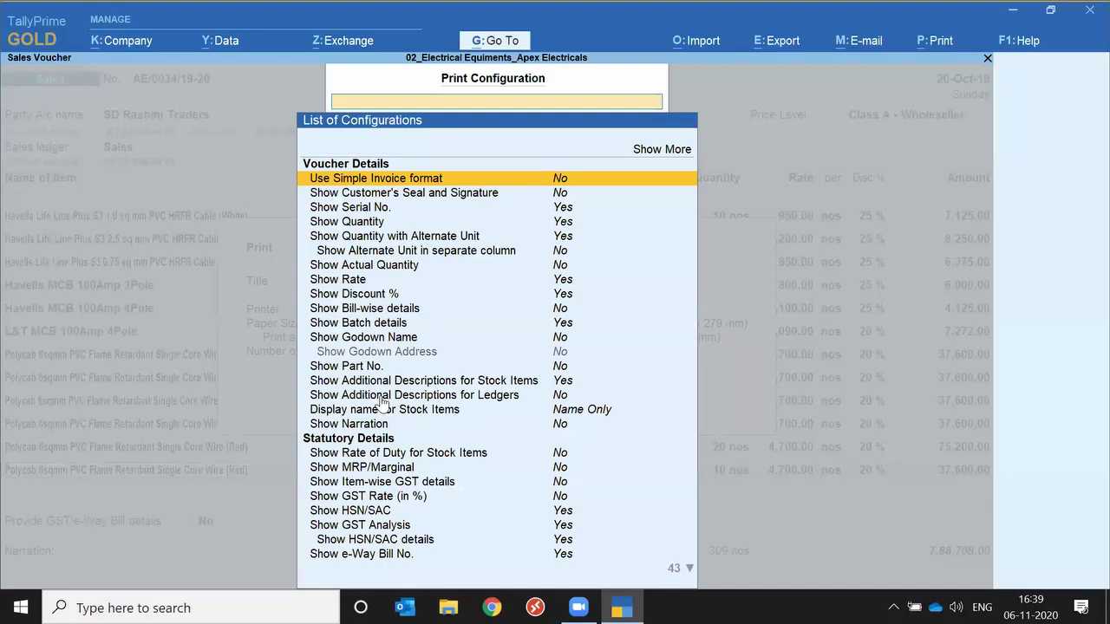
pyautogui.write('Op')
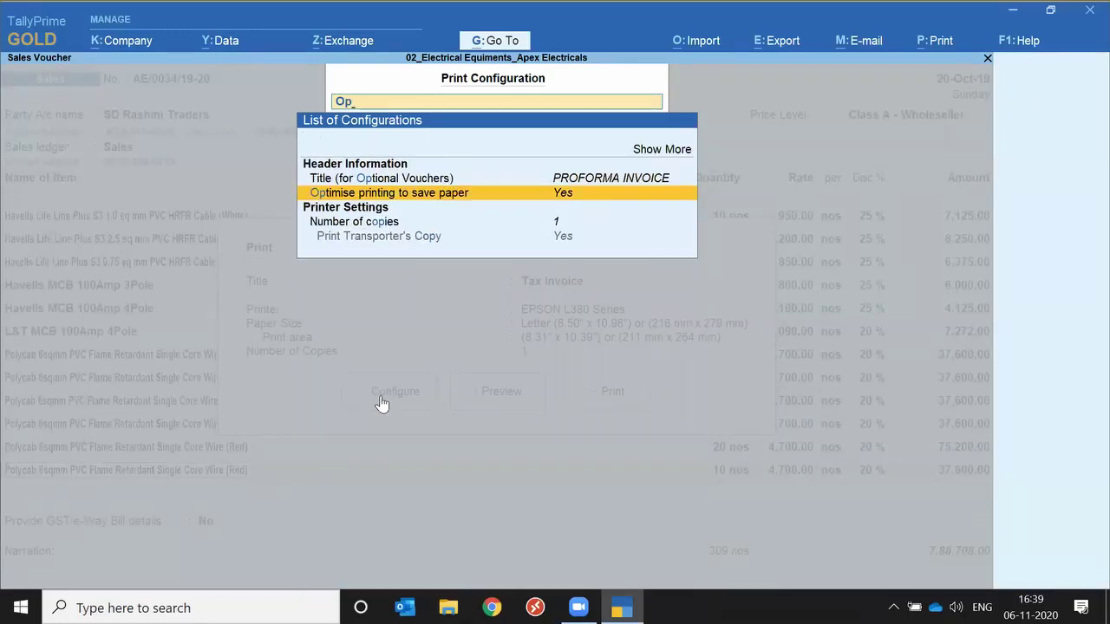
pyautogui.press('Return')
pyautogui.press('Escape')
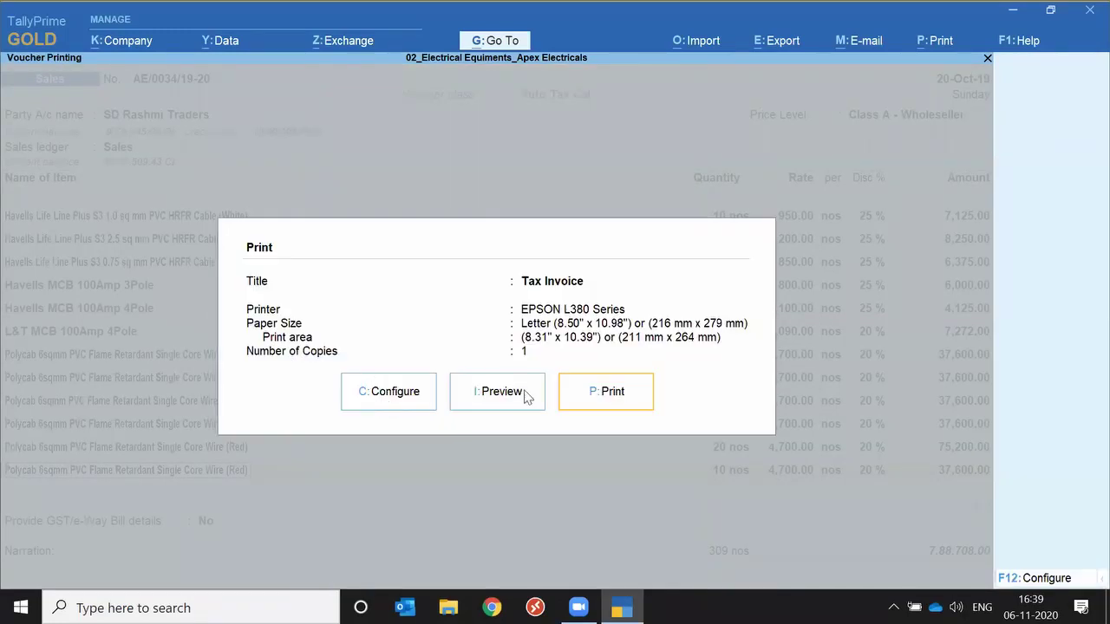
# Preview the tax invoice through all four pages, then close the preview.
pyautogui.click(503, 392)
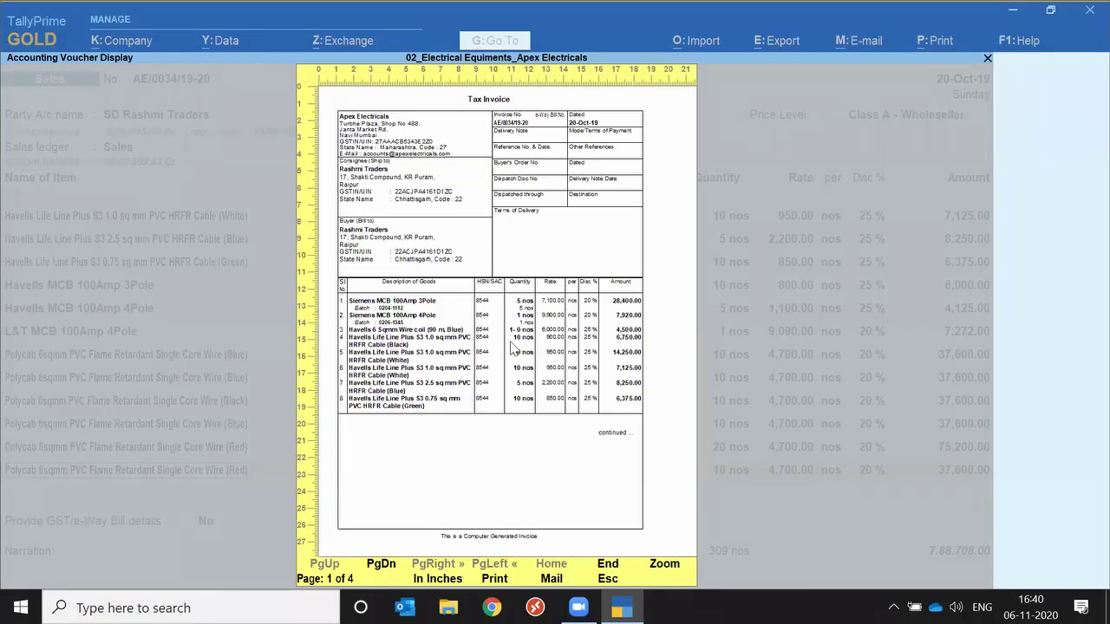
pyautogui.press('pagedown')
pyautogui.press('pagedown')
pyautogui.press('pagedown')
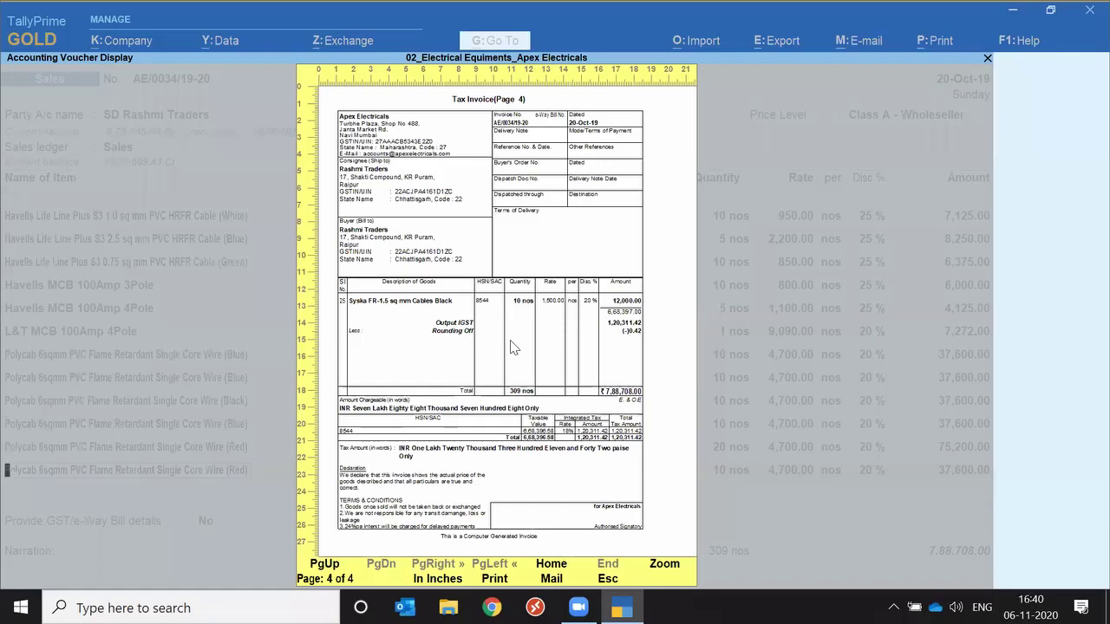
pyautogui.press('Escape')
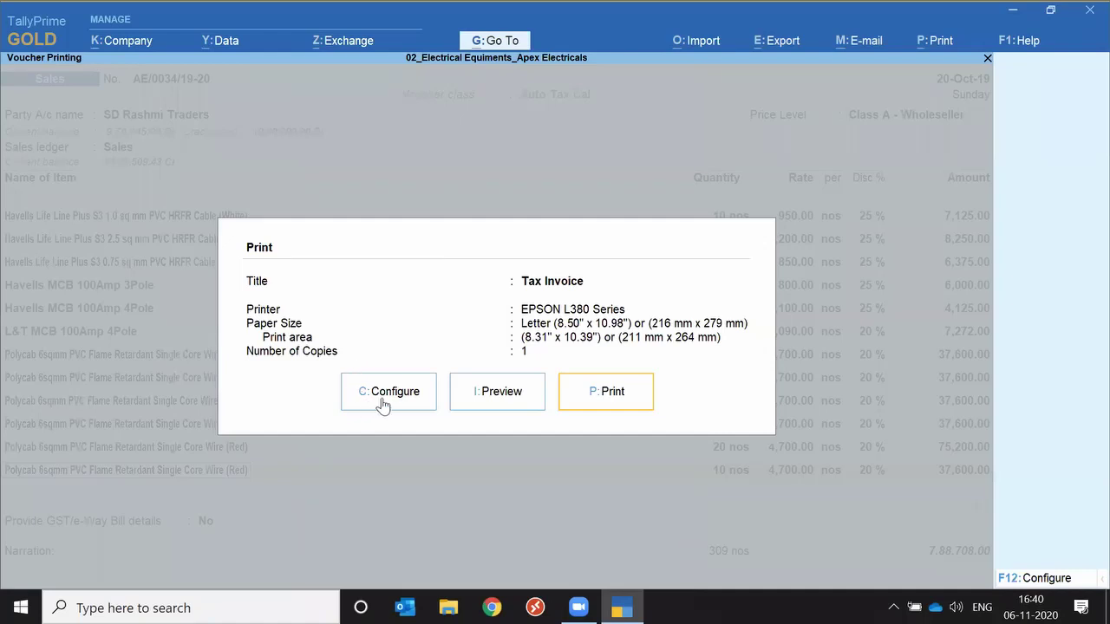
# Turn Optimise printing to save paper back on, review second-page details, and preview the invoice.
pyautogui.click(383, 404)
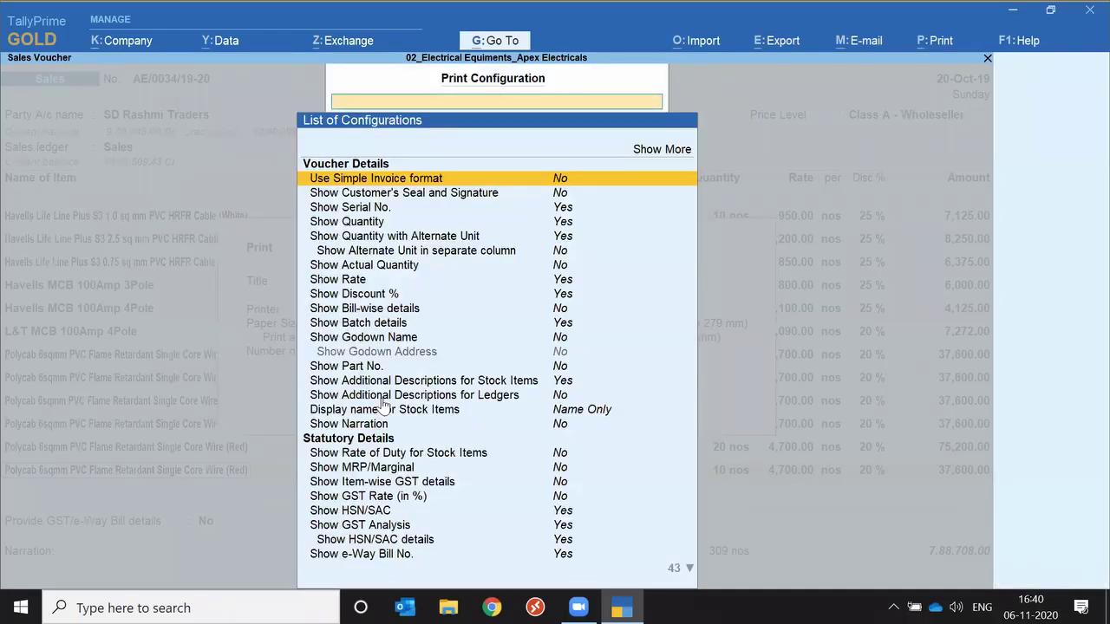
pyautogui.write('Op')
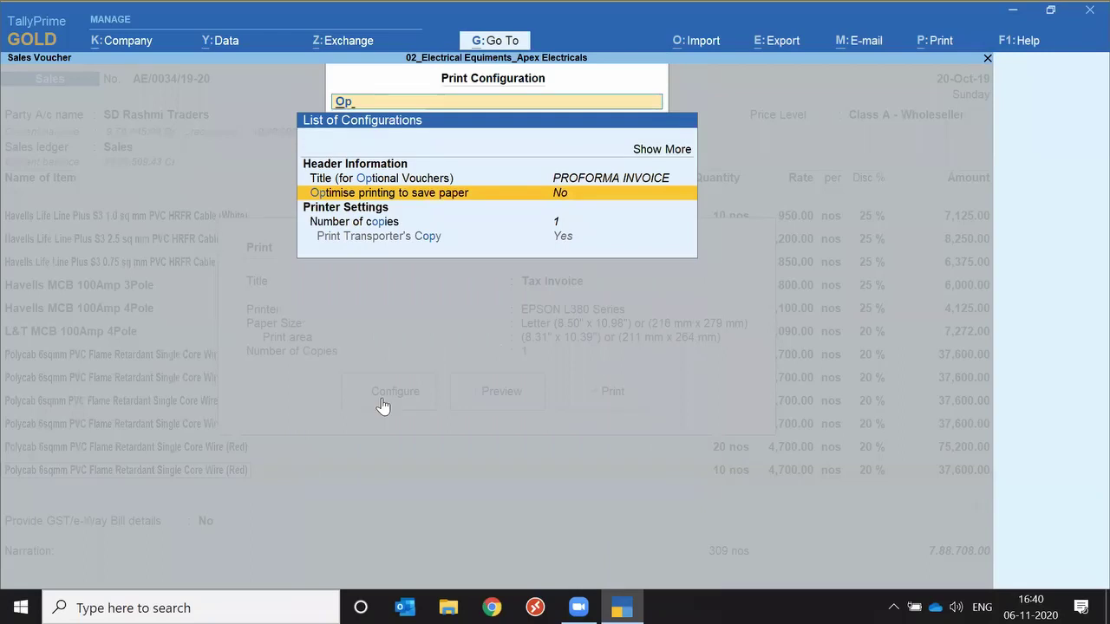
pyautogui.press('Return')
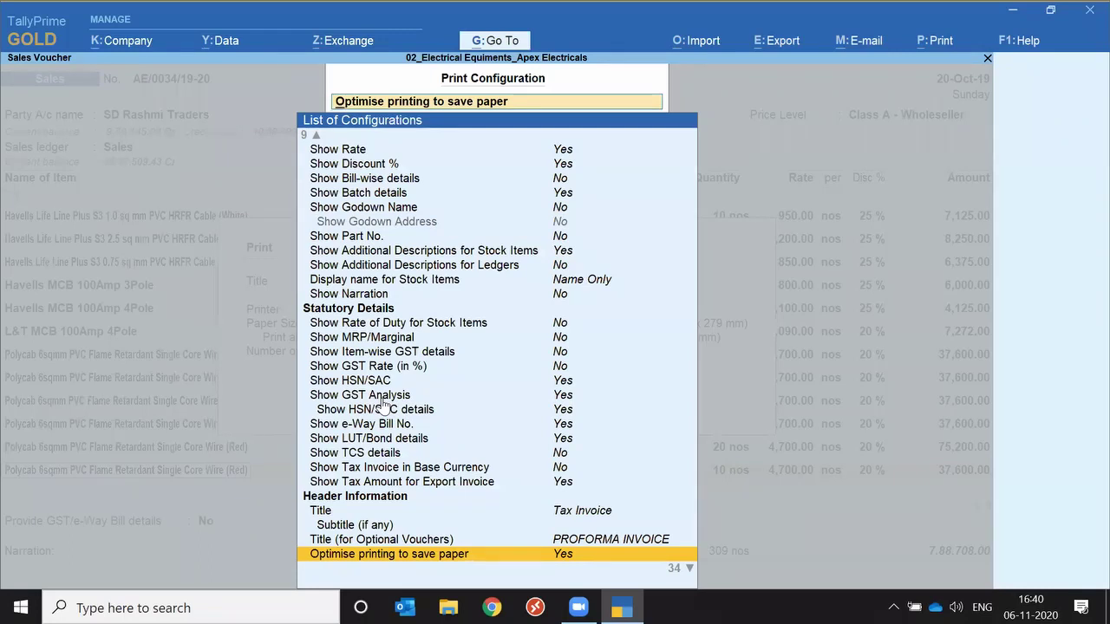
pyautogui.press('Down')
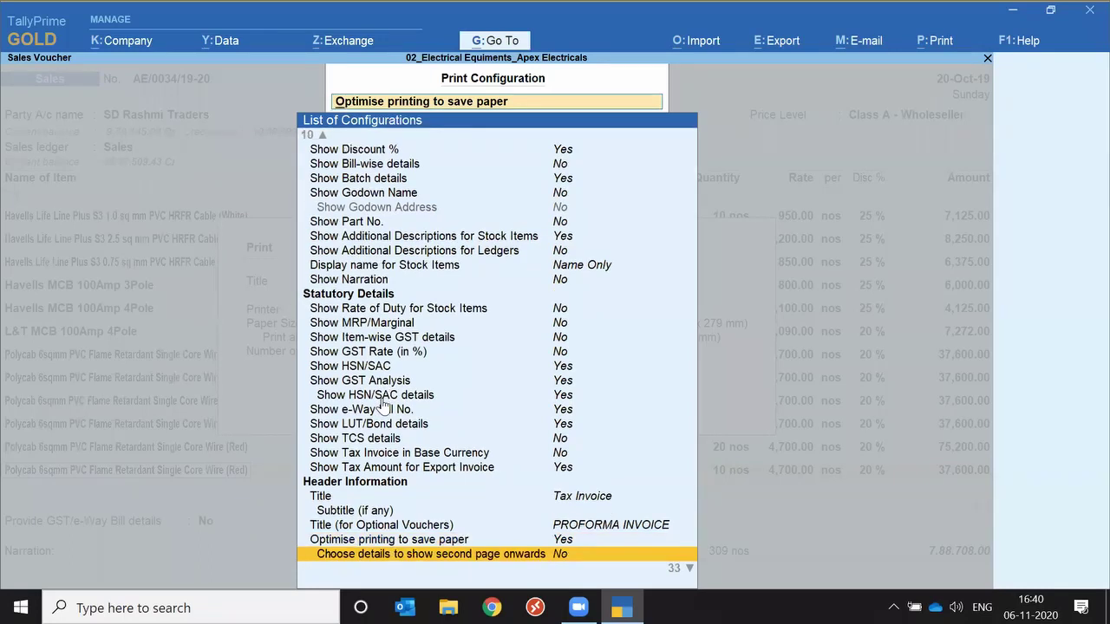
pyautogui.press('Return')
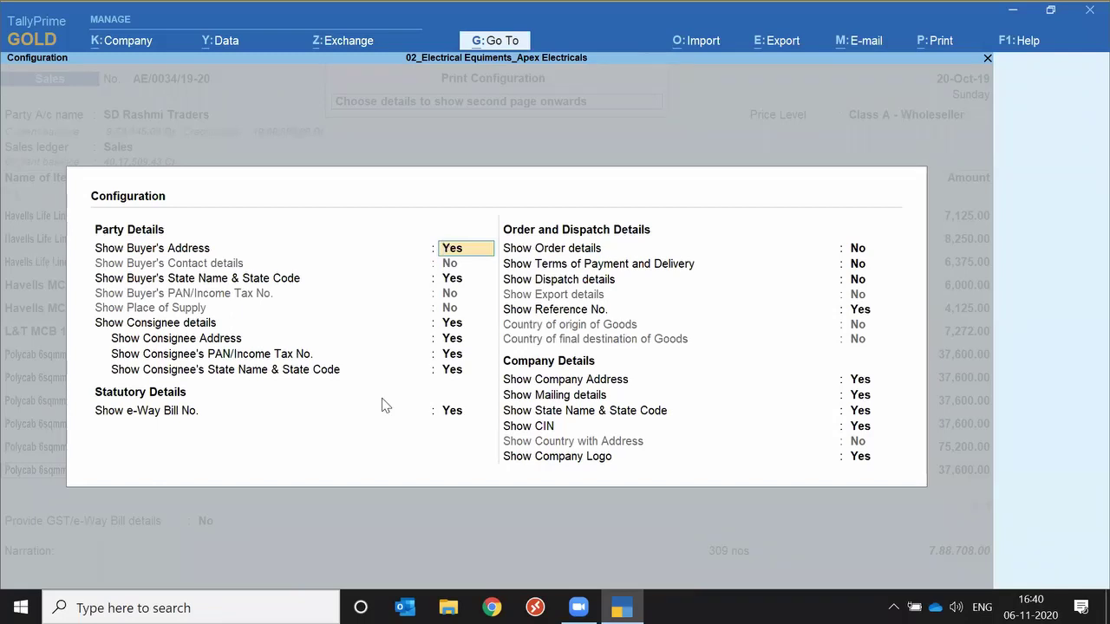
pyautogui.hotkey('ctrl', 'a')
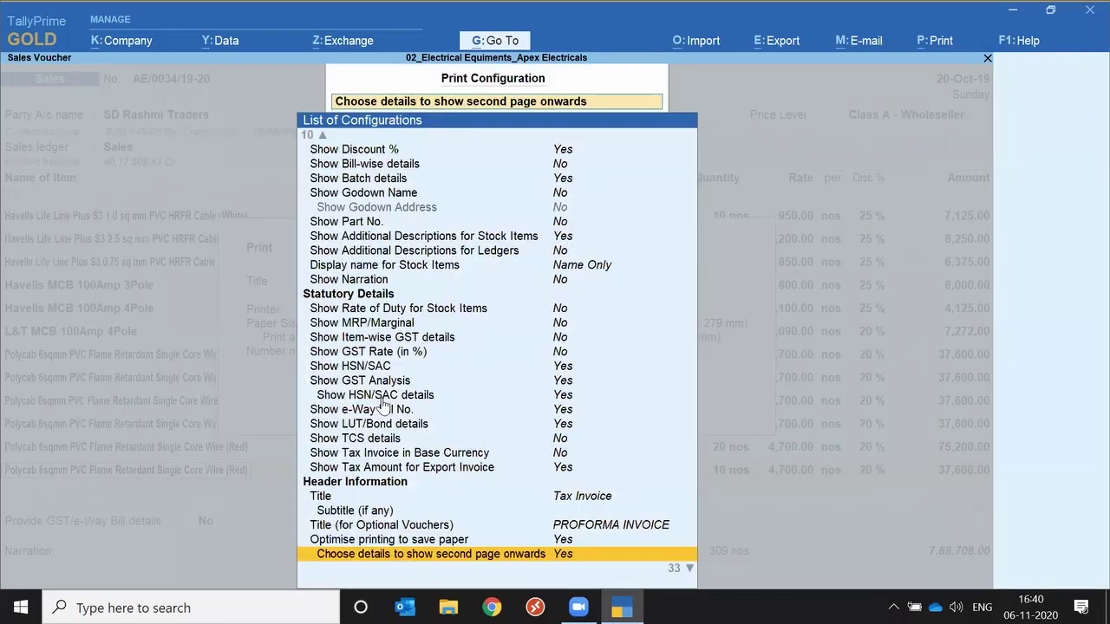
pyautogui.hotkey('ctrl', 'a')
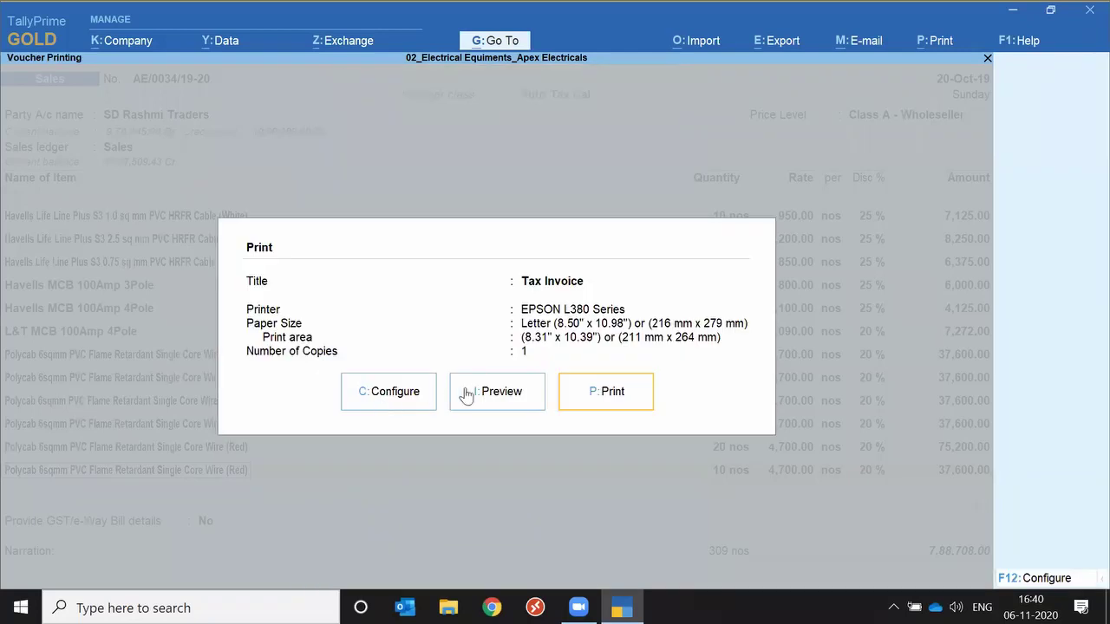
pyautogui.click(504, 400)
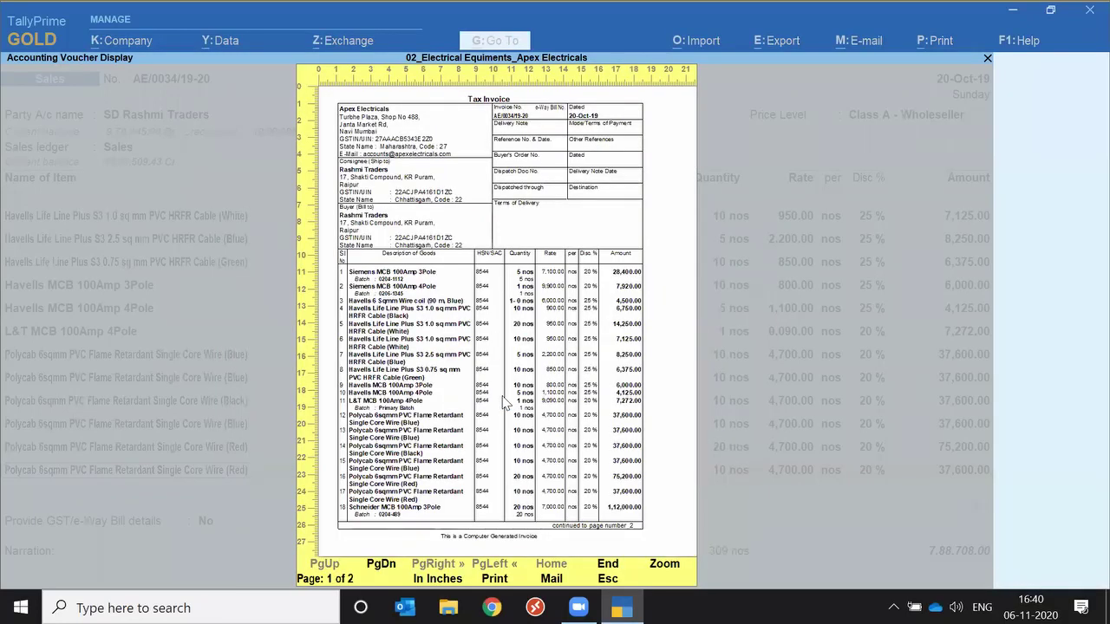
# Flip to page 2 of 2 showing totals, tax summary and terms.
pyautogui.press('pagedown')
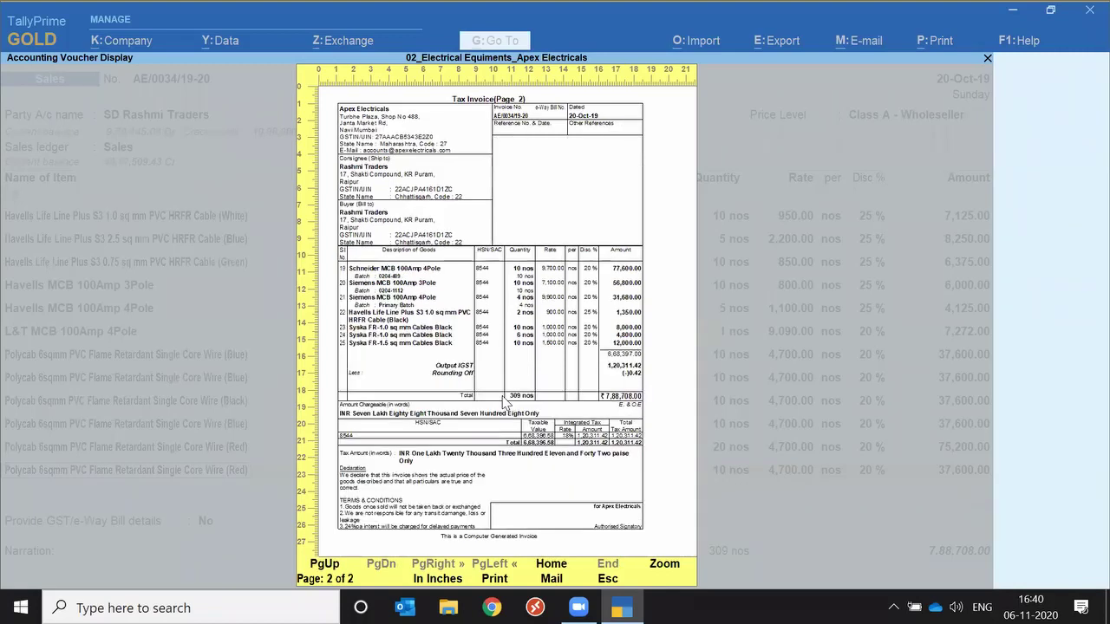
pyautogui.press('pageup')
pyautogui.press('pagedown')
# Close the preview, return to voucher AE/0034/19-20, and choose printing Others.
pyautogui.press('Escape')
pyautogui.press('Escape')
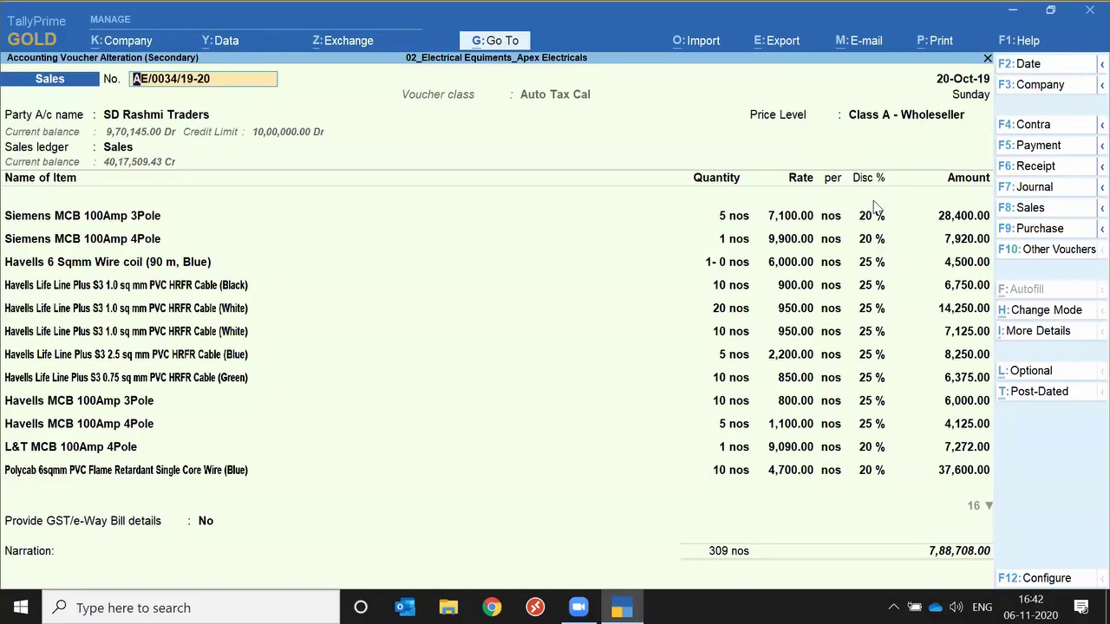
pyautogui.click(136, 326)
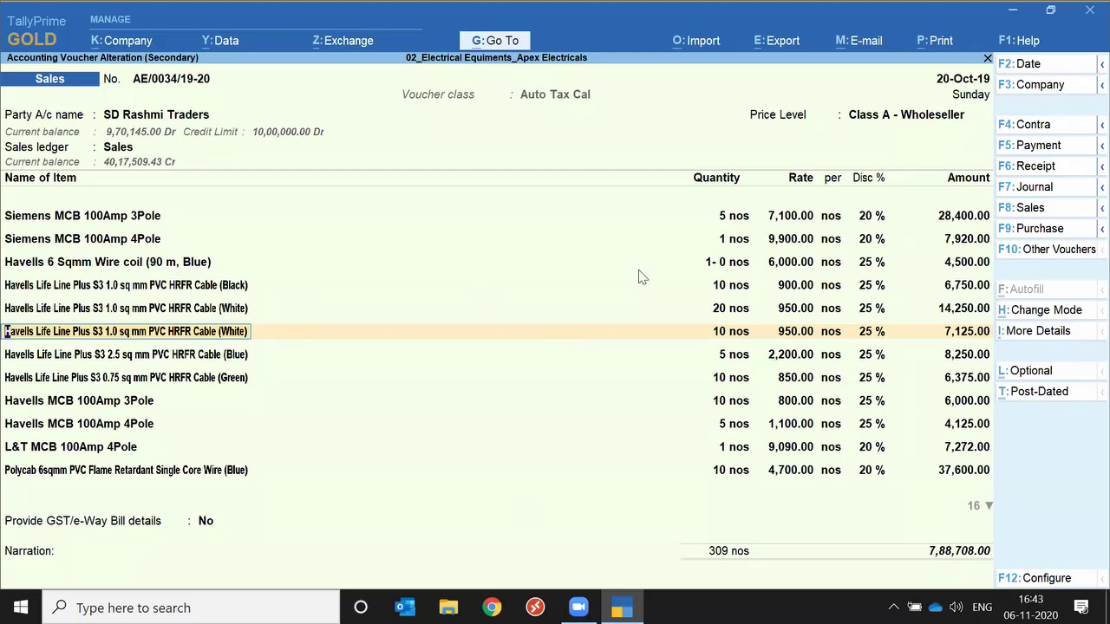
pyautogui.click(937, 44)
pyautogui.press('Down')
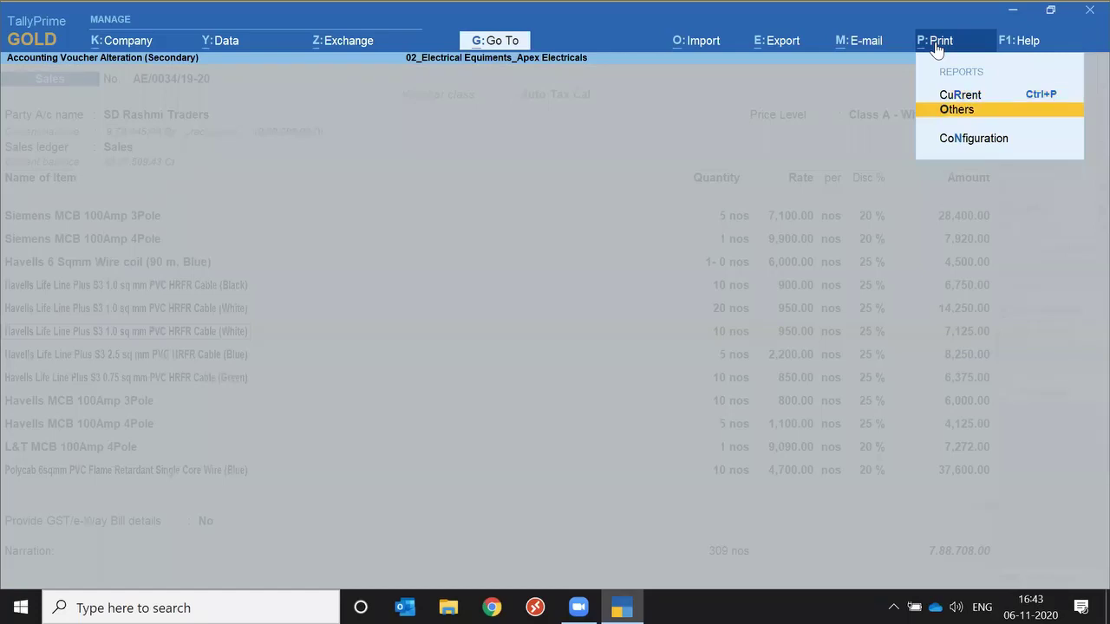
# Cancel report printing and open the list of other reports to e-mail.
pyautogui.press('Return')
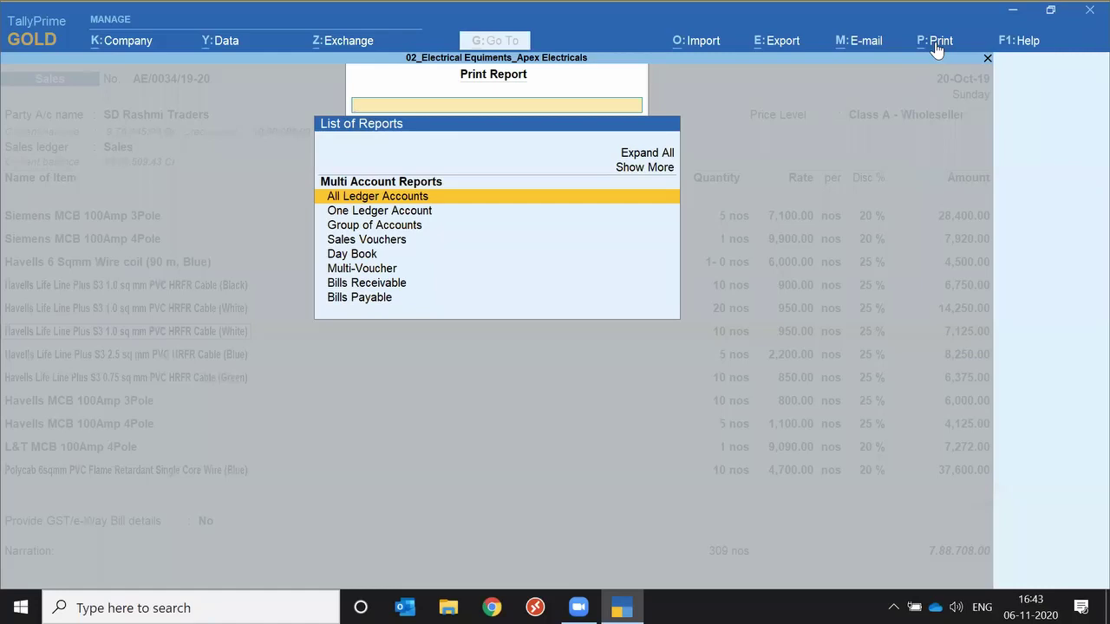
pyautogui.press('Escape')
pyautogui.click(865, 41)
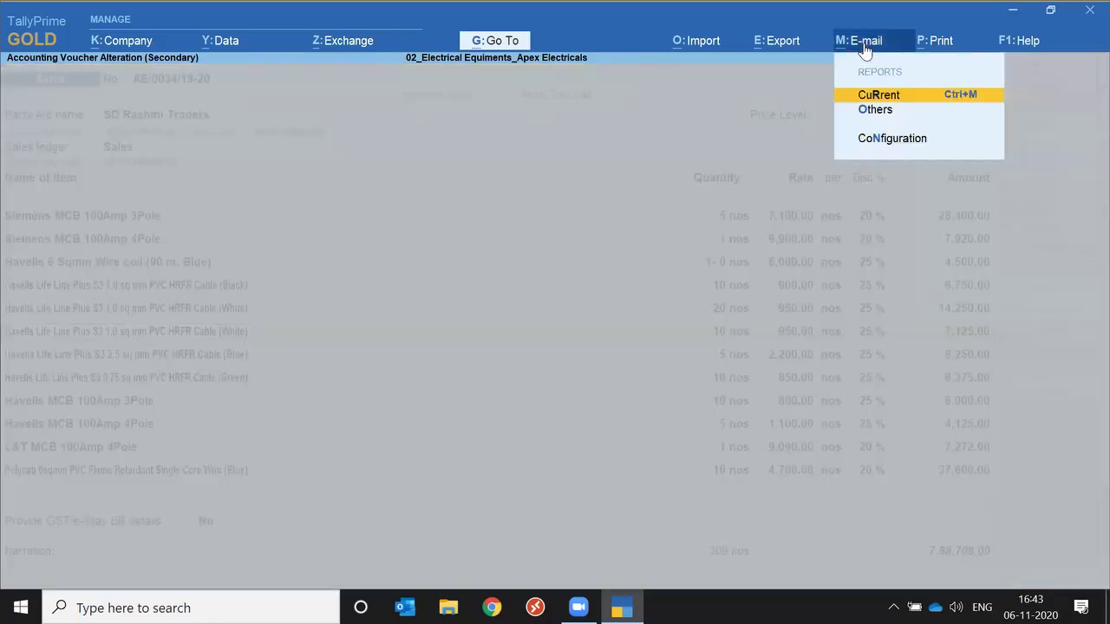
pyautogui.press('Down')
pyautogui.press('Return')
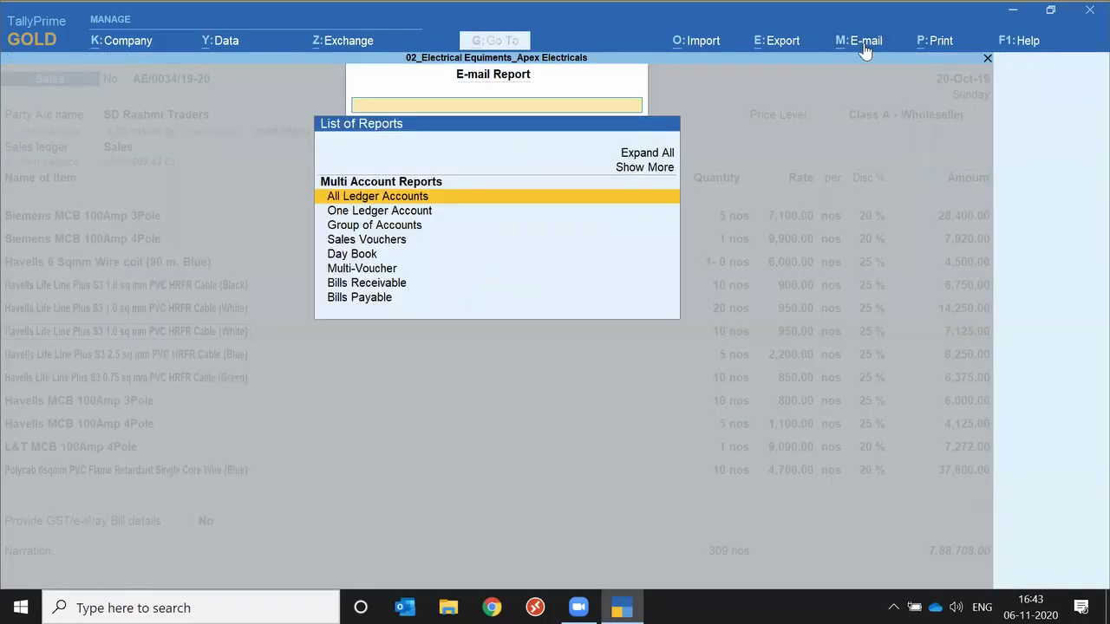
pyautogui.press('Down')
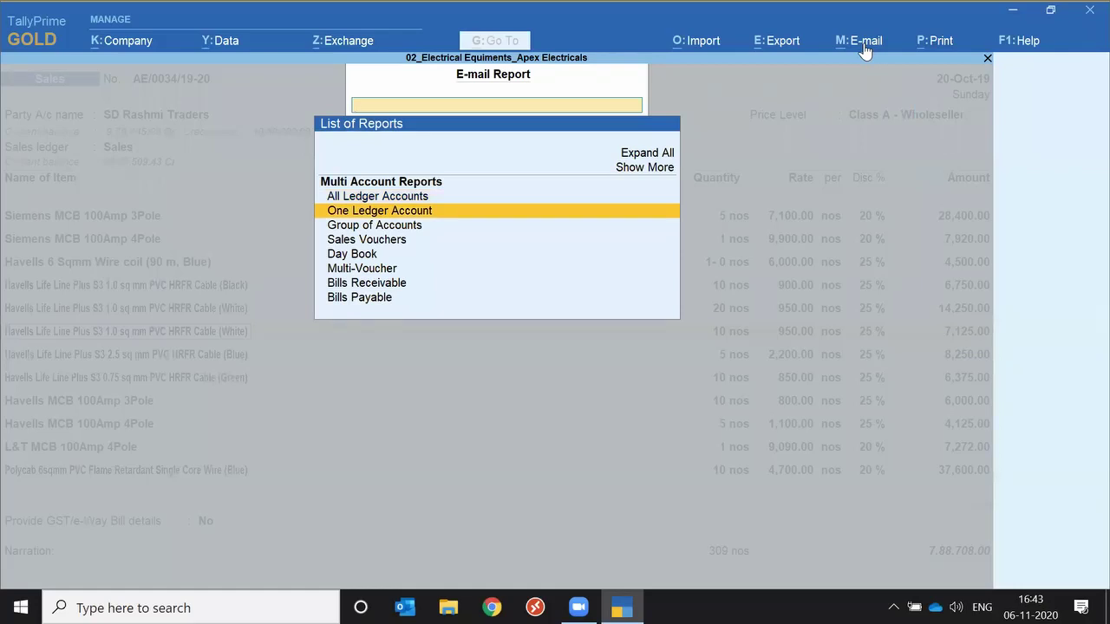
pyautogui.press('Down')
pyautogui.press('Up')
# Pick Ledger Outstandings for SD Aarti Enterprises as the report to e-mail.
pyautogui.write('Out')
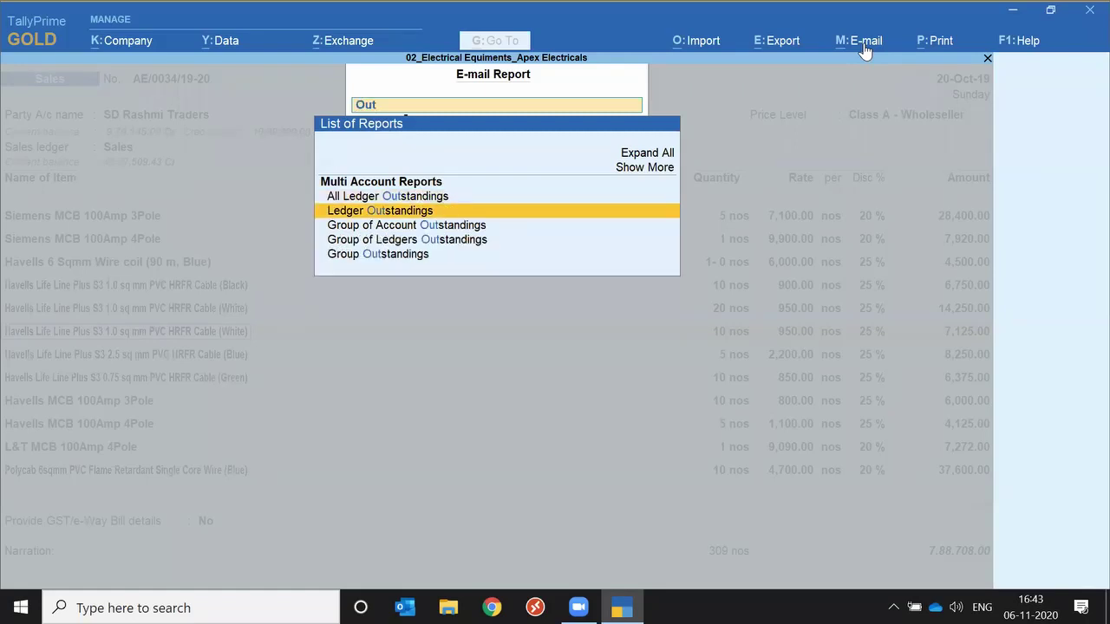
pyautogui.press('Return')
pyautogui.press('Down')
pyautogui.press('Down')
pyautogui.press('Down')
pyautogui.press('Down')
pyautogui.press('Down')
pyautogui.press('Down')
pyautogui.press('Down')
pyautogui.press('Down')
pyautogui.press('Down')
pyautogui.press('Down')
pyautogui.press('Down')
pyautogui.press('Down')
pyautogui.press('Down')
pyautogui.press('Down')
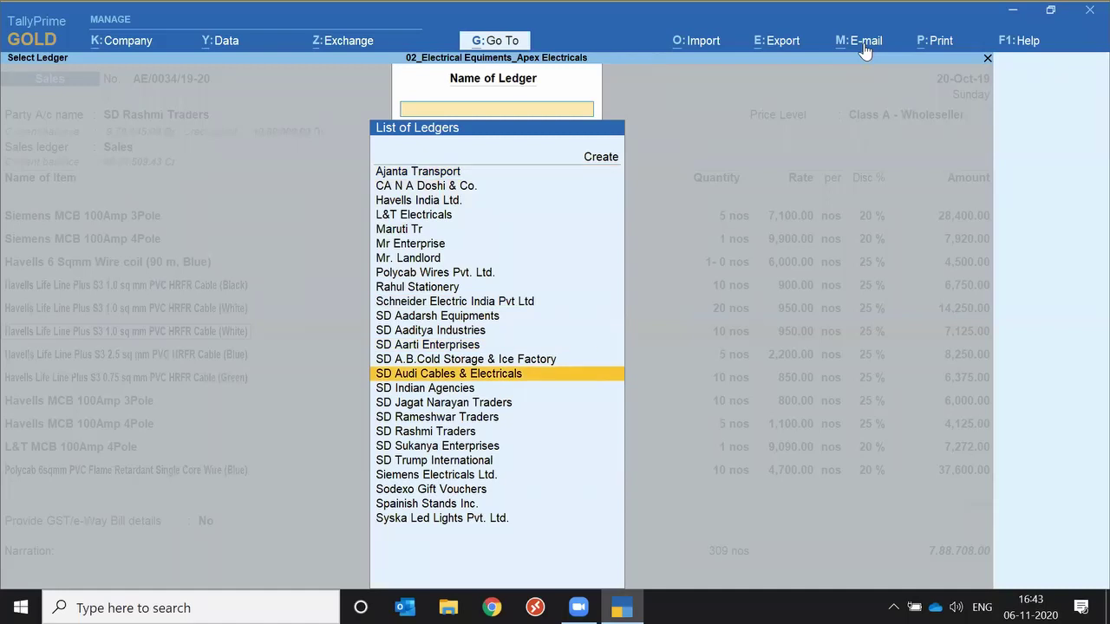
pyautogui.press('Up')
pyautogui.press('Return')
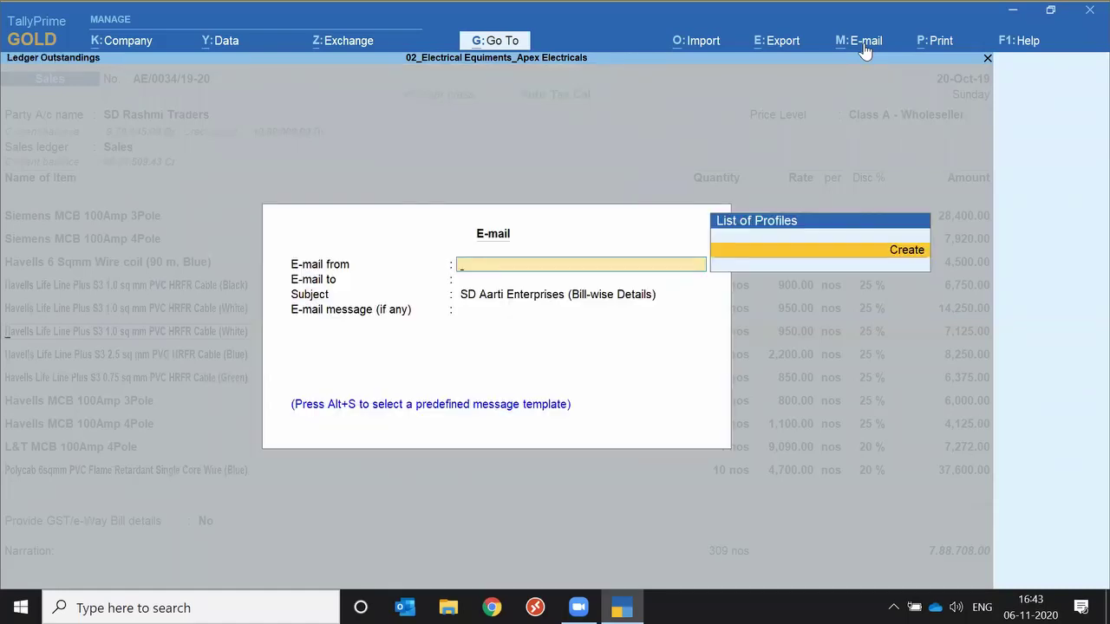
# Cancel the Ledger Outstandings e-mail, returning to sales voucher AE/0034/19-20 in alteration.
pyautogui.press('Escape')
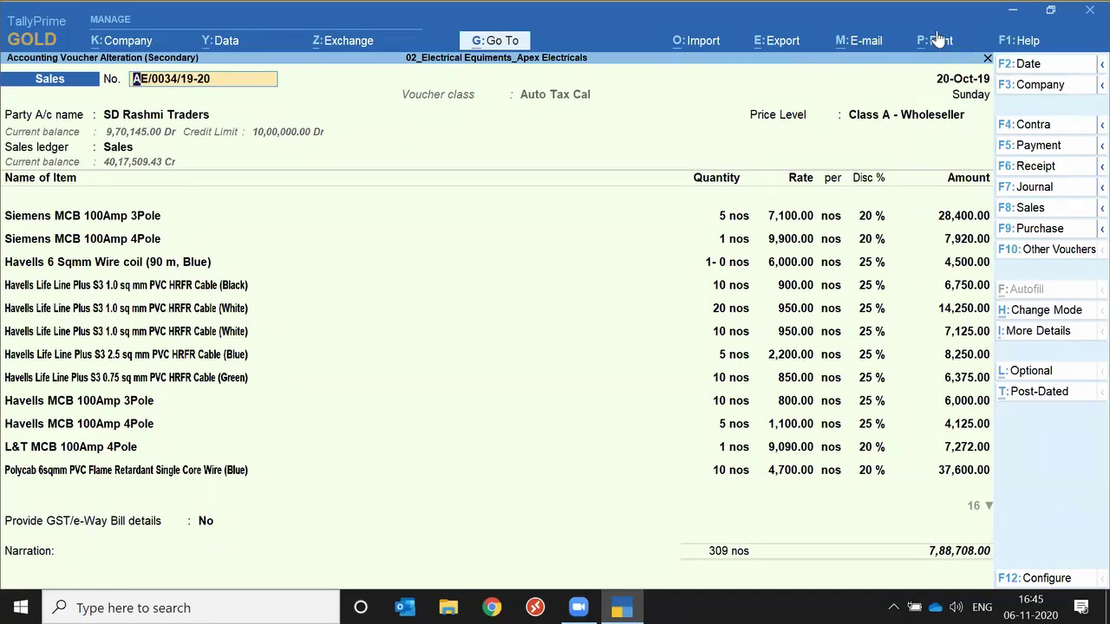
# Browse the E-mail, Export, Import and Exchange menu options in turn.
pyautogui.click(860, 49)
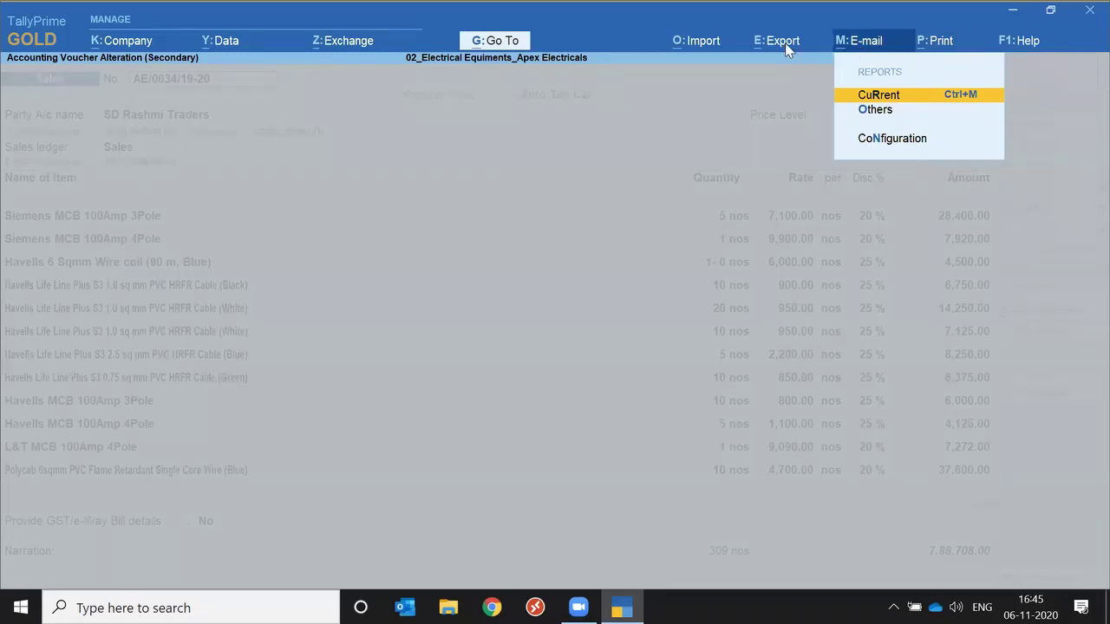
pyautogui.press('Escape')
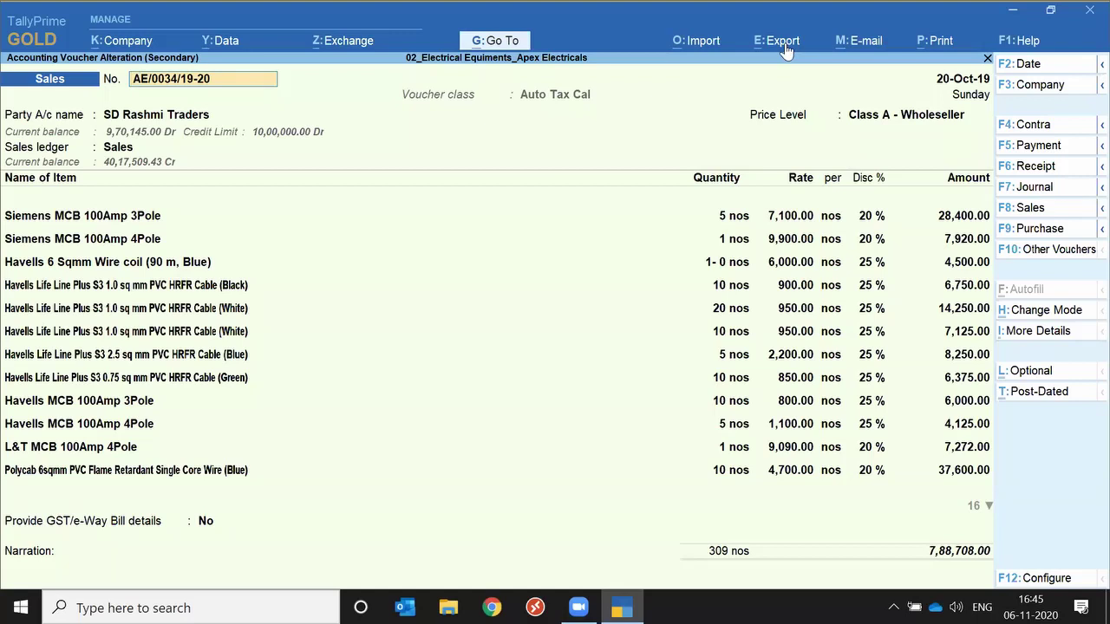
pyautogui.click(785, 50)
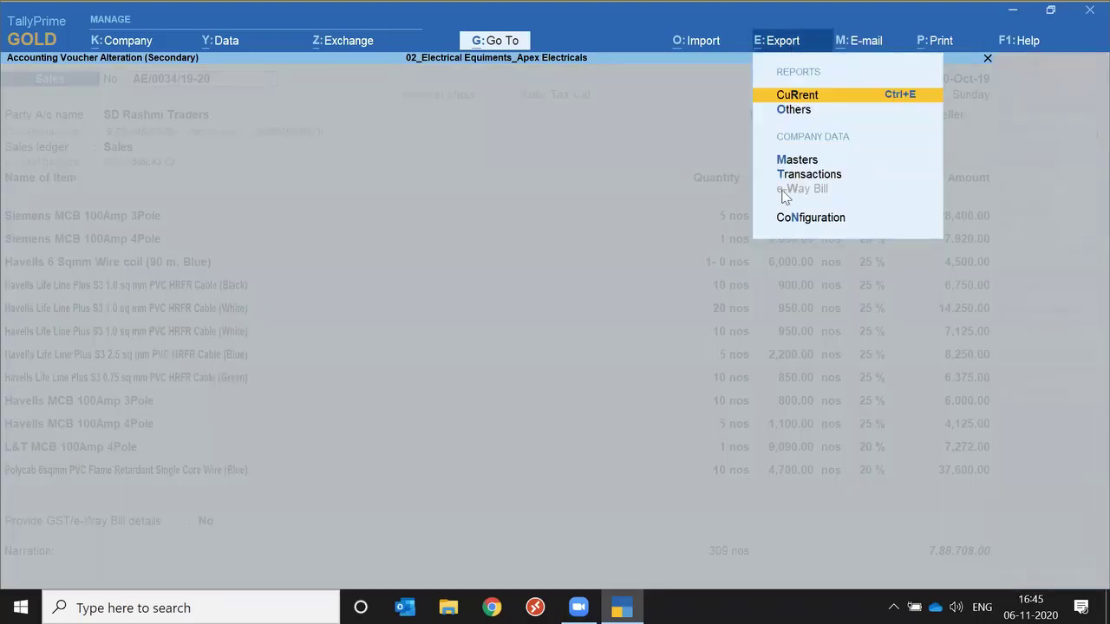
pyautogui.click(701, 47)
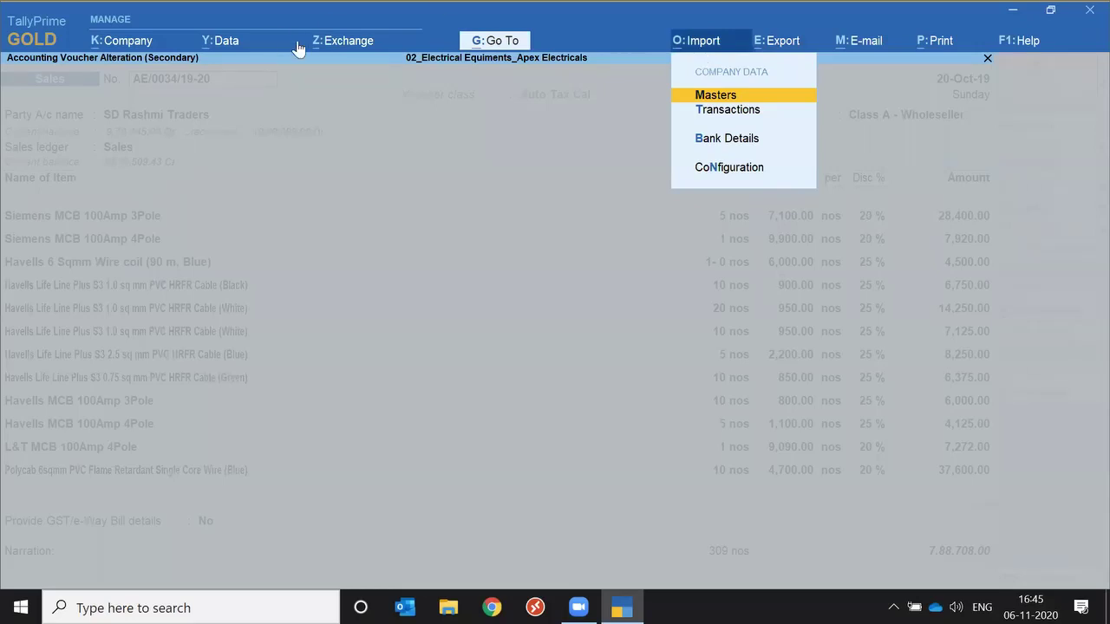
pyautogui.click(337, 45)
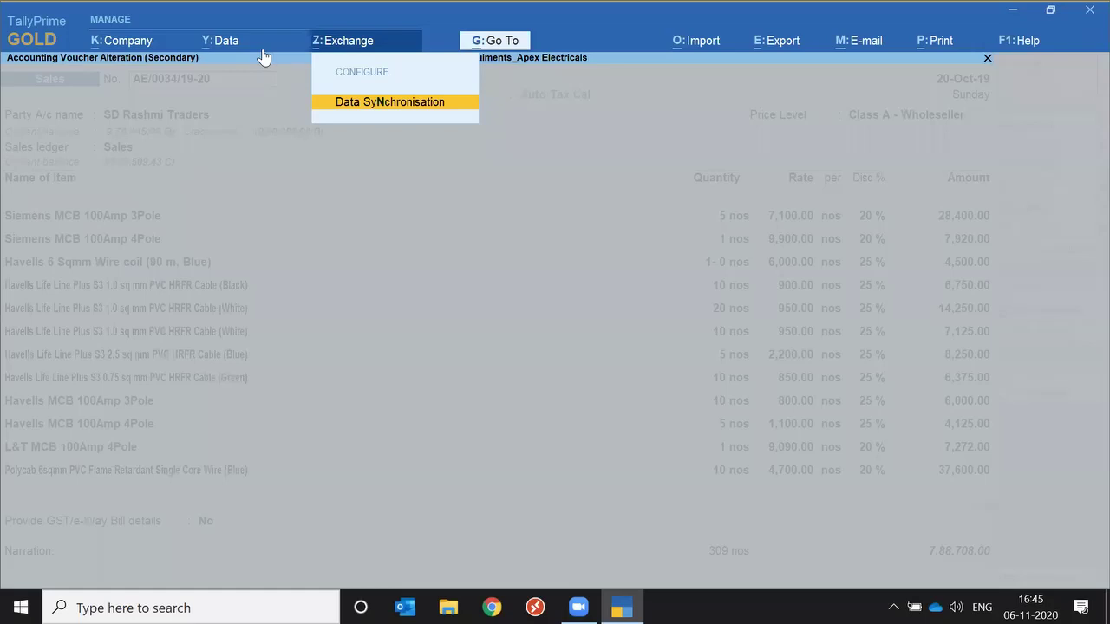
# Bring up the Data menu showing Backup, Restore, Split and Data Path.
pyautogui.click(235, 43)
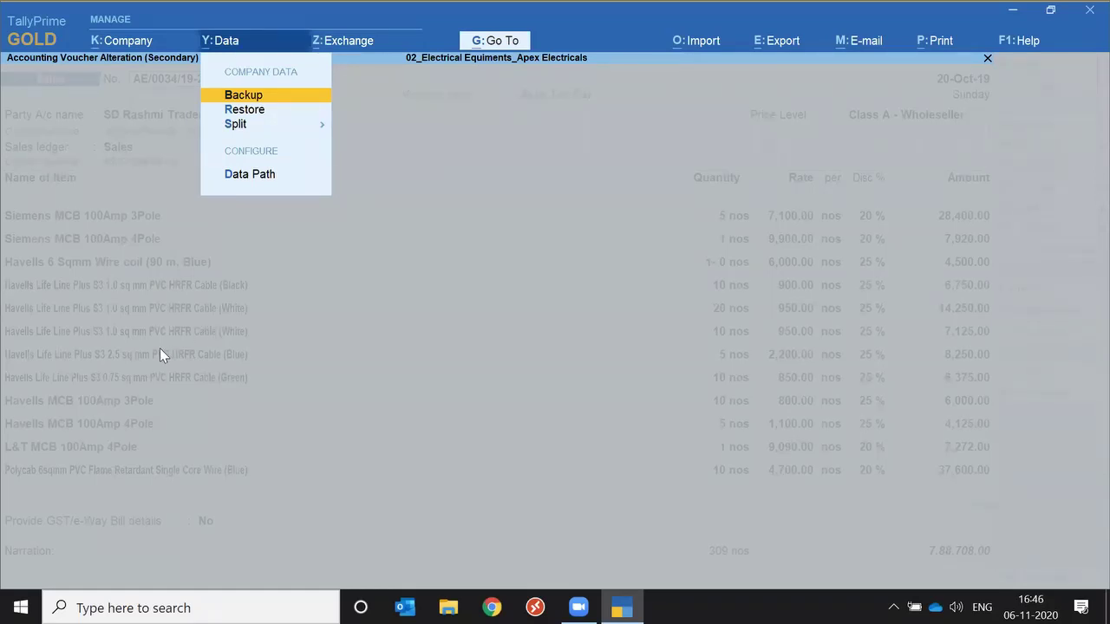
pyautogui.press('Escape')
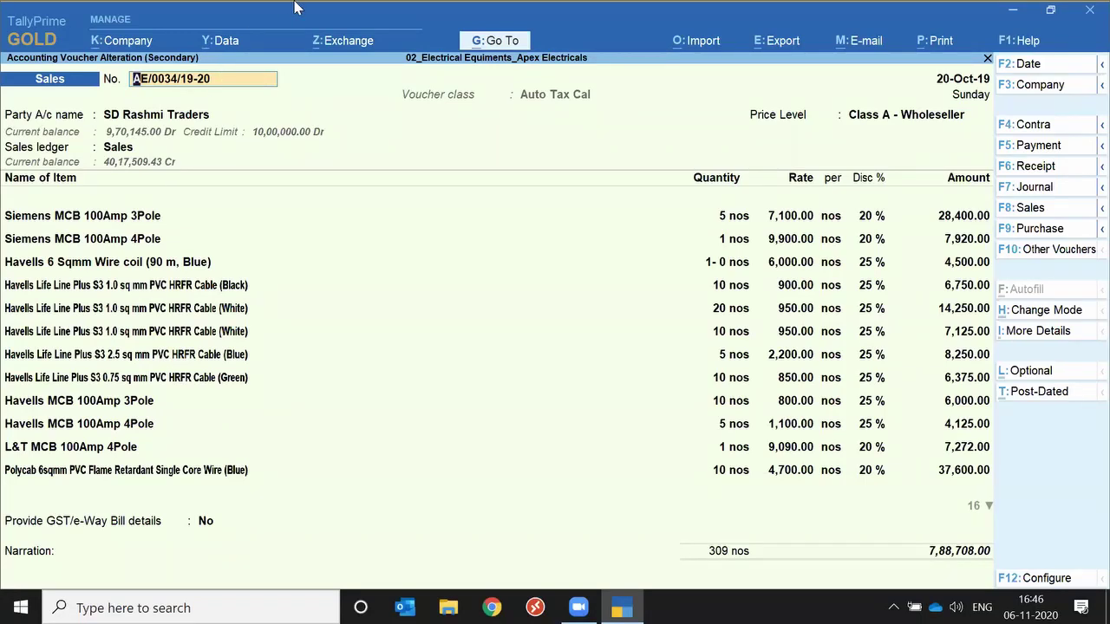
pyautogui.click(226, 41)
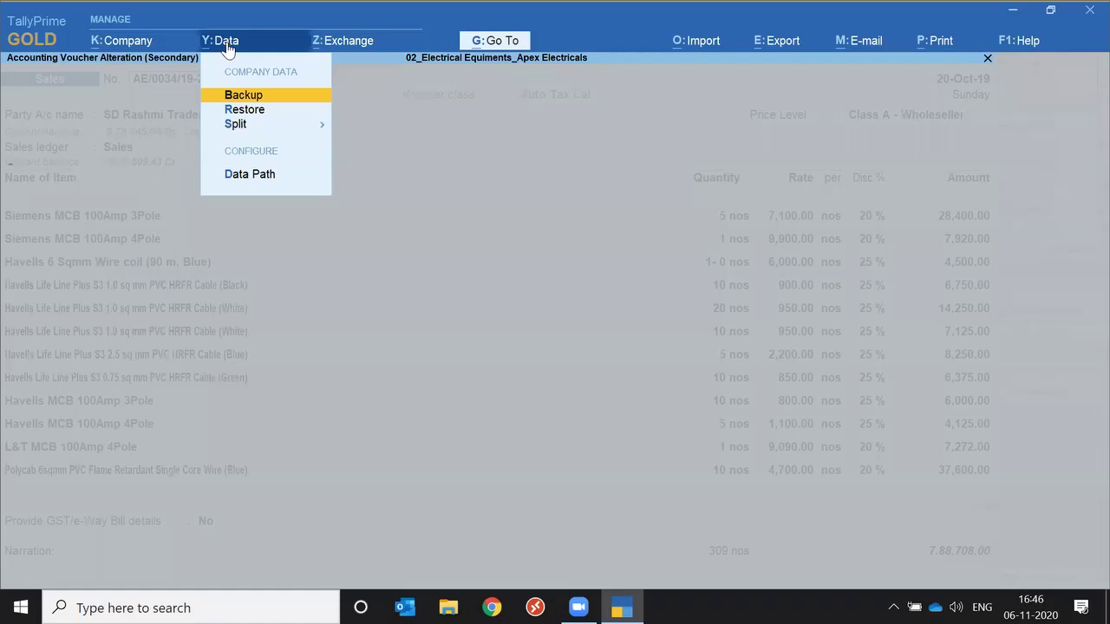
# Start a company backup and add 02_Electrical Equipments_Apex Electricals (80002) to it.
pyautogui.press('Return')
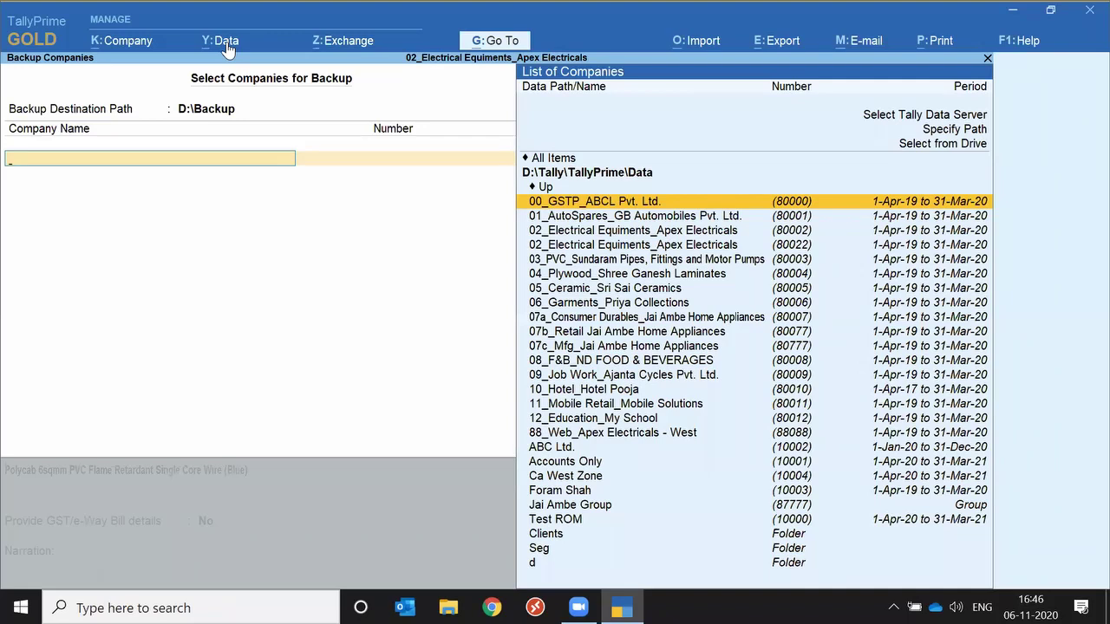
pyautogui.press('Down')
pyautogui.press('Down')
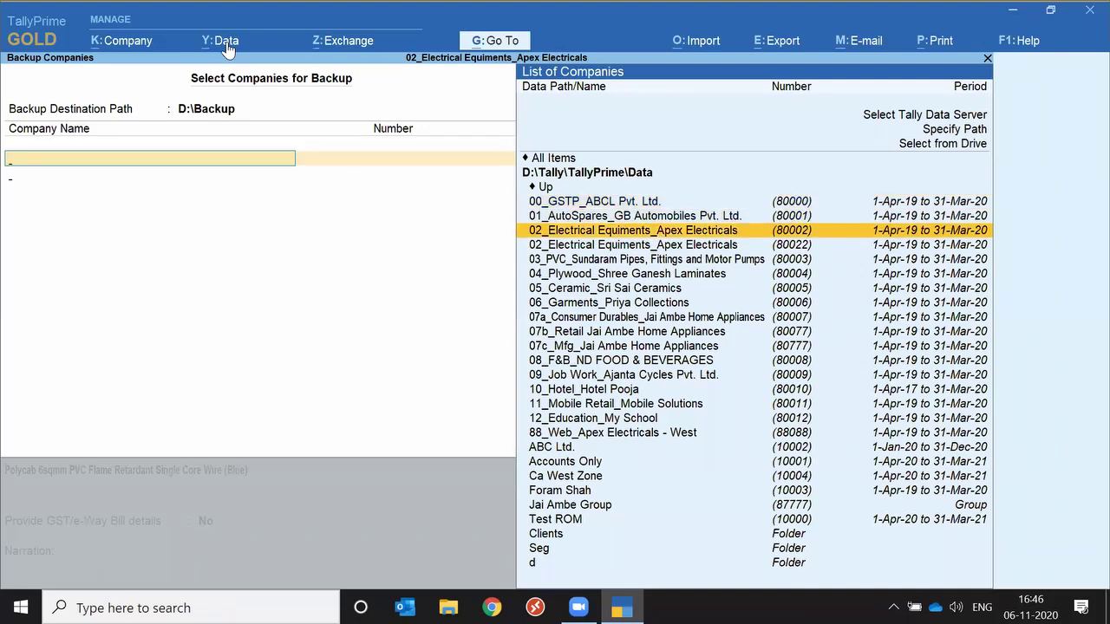
pyautogui.press('Return')
# Browse drive D:\ down to the Tally\TallyPrime\Data folder.
pyautogui.press('Up')
pyautogui.press('Up')
pyautogui.press('Up')
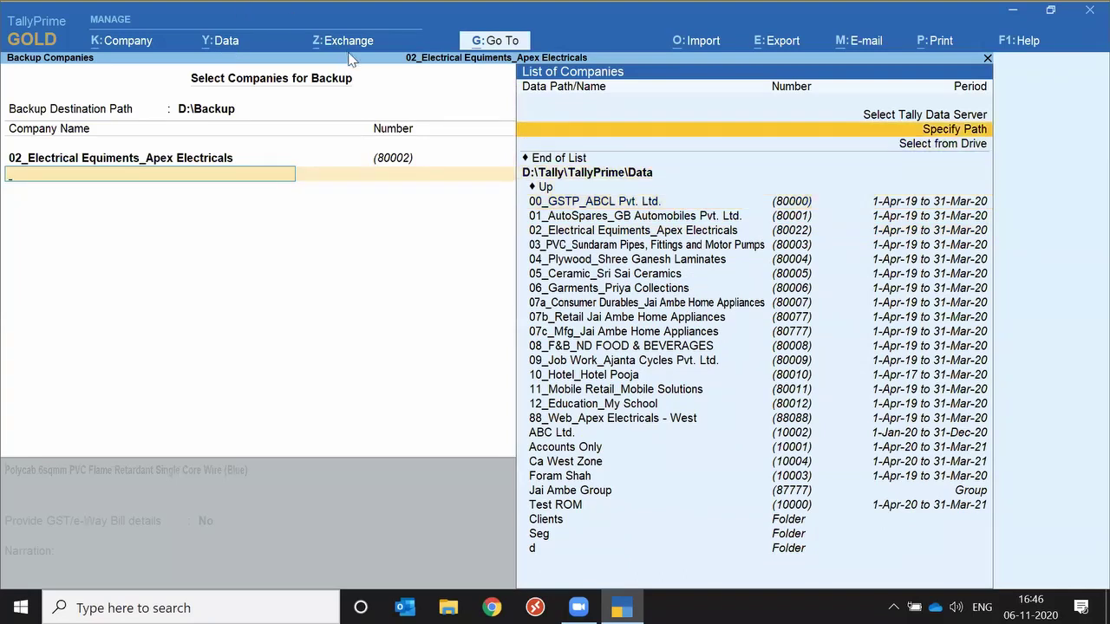
pyautogui.press('Down')
pyautogui.press('Return')
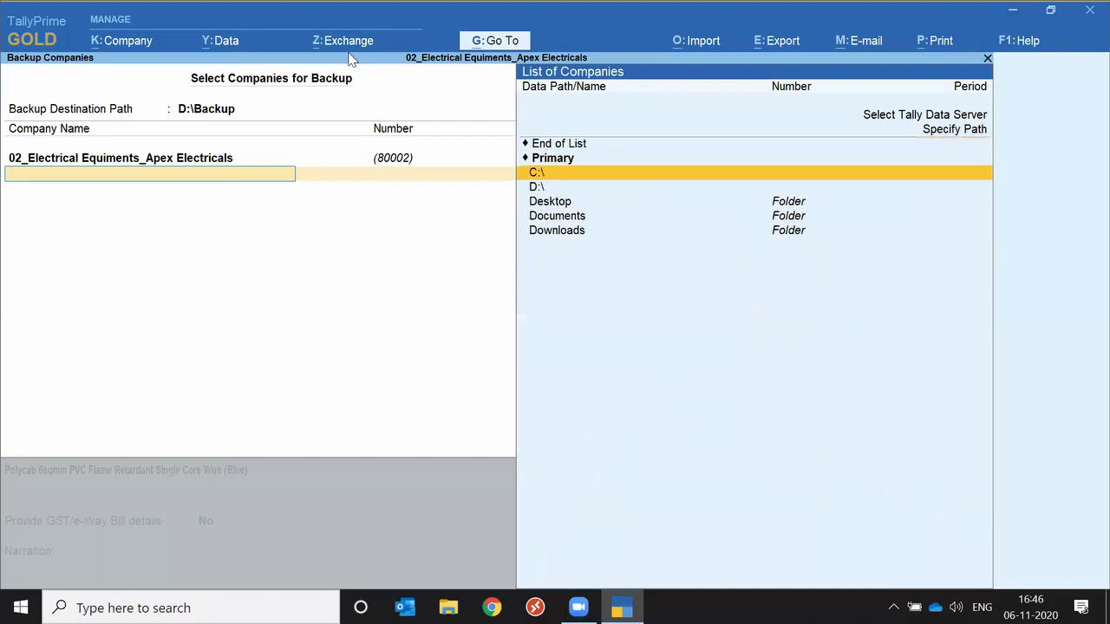
pyautogui.press('Down')
pyautogui.press('Return')
pyautogui.press('Down')
pyautogui.press('Down')
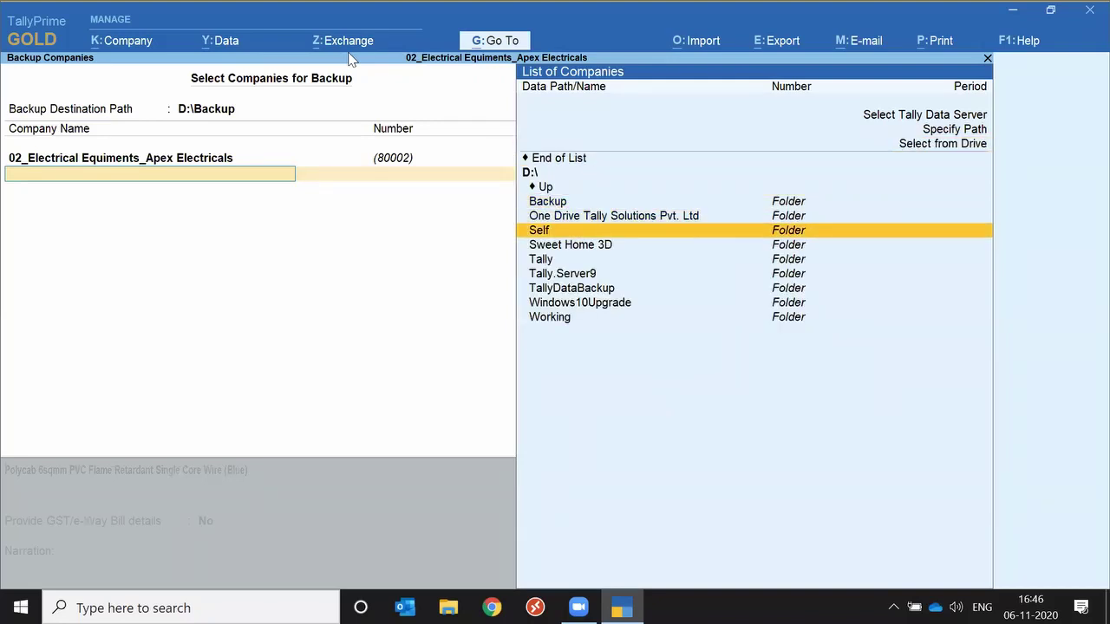
pyautogui.press('Down')
pyautogui.press('Down')
pyautogui.press('Return')
pyautogui.press('Down')
pyautogui.press('Down')
pyautogui.press('Down')
pyautogui.press('Down')
pyautogui.press('Down')
pyautogui.press('Down')
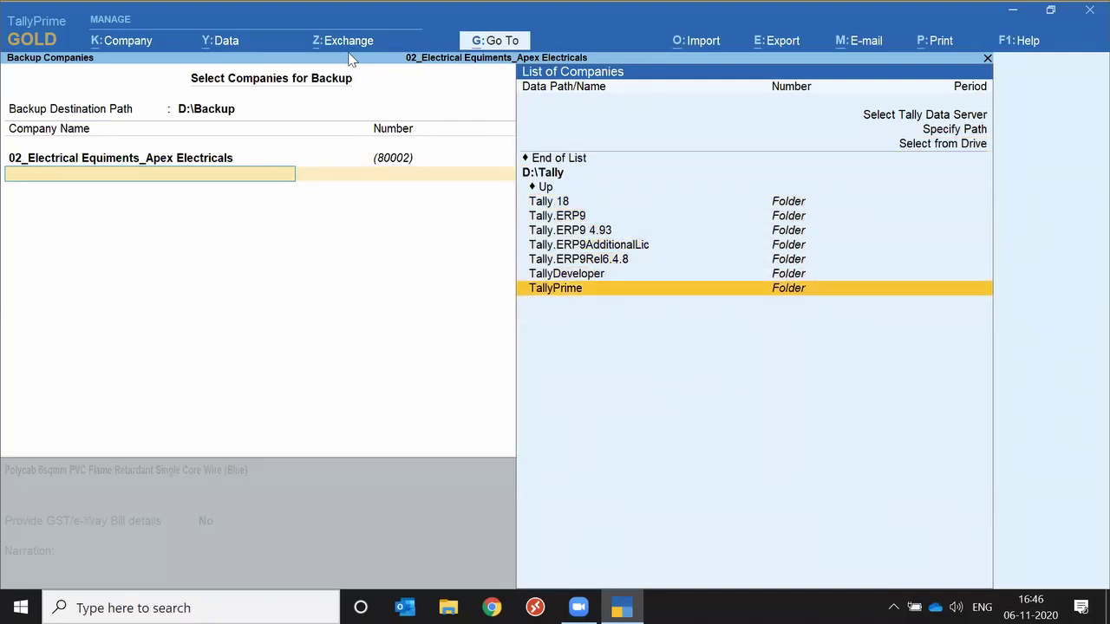
pyautogui.press('Return')
# Drill into the Clients > Rohan Group > RSP Pvt. Ltd > 19-20 folders.
pyautogui.press('Down')
pyautogui.press('Down')
pyautogui.press('Down')
pyautogui.press('Up')
pyautogui.press('Up')
pyautogui.press('Up')
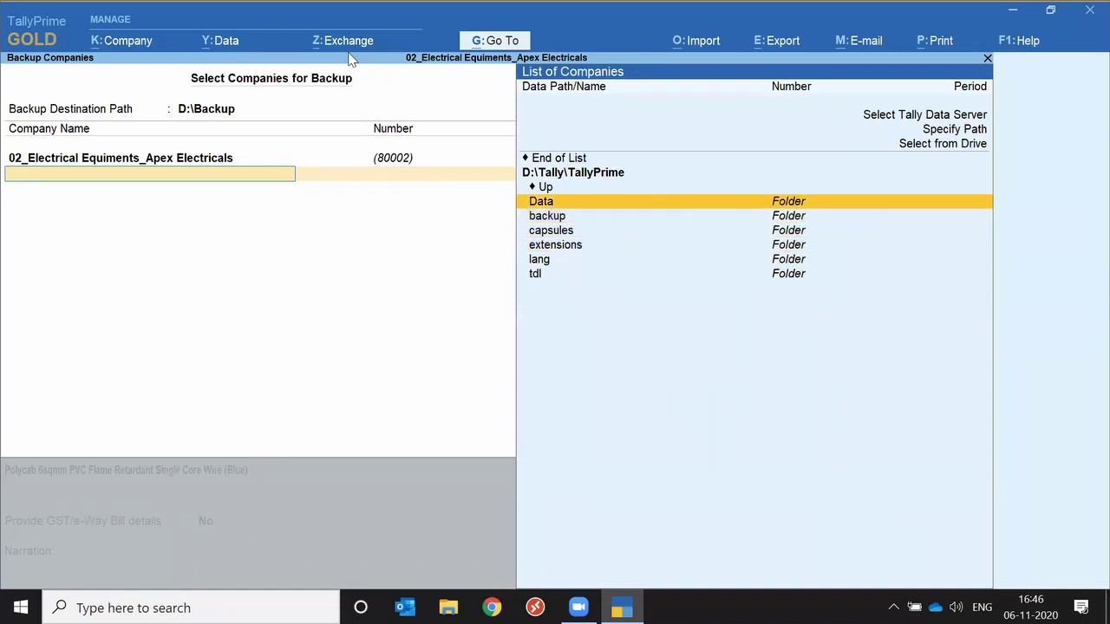
pyautogui.press('Return')
pyautogui.write('c')
pyautogui.press('Down')
pyautogui.press('Down')
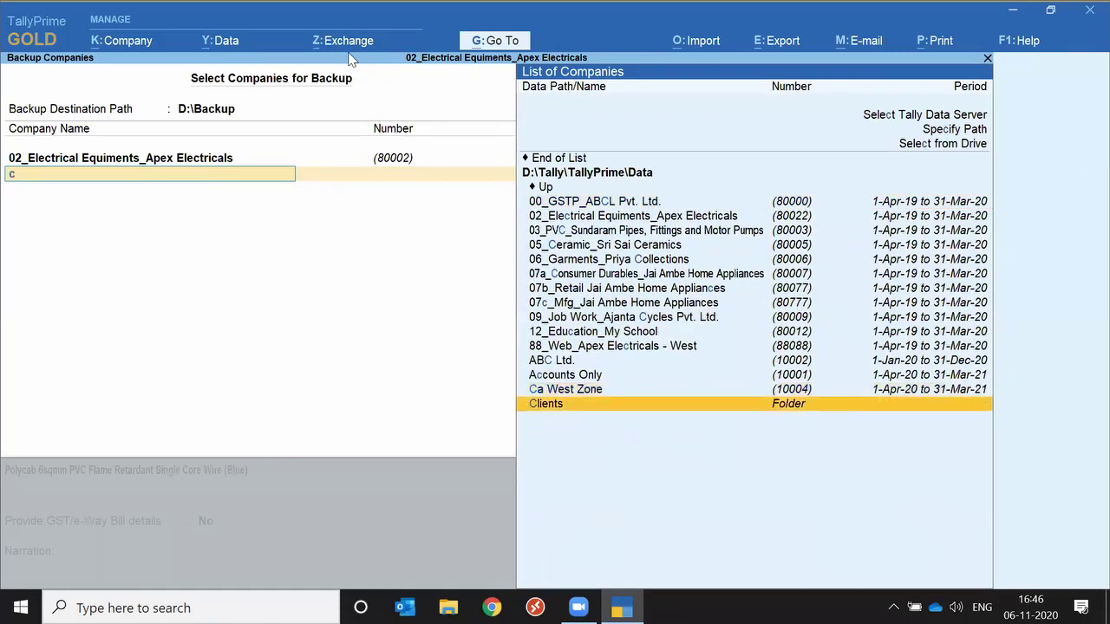
pyautogui.press('Return')
pyautogui.press('Down')
pyautogui.press('Down')
pyautogui.press('Down')
pyautogui.press('Return')
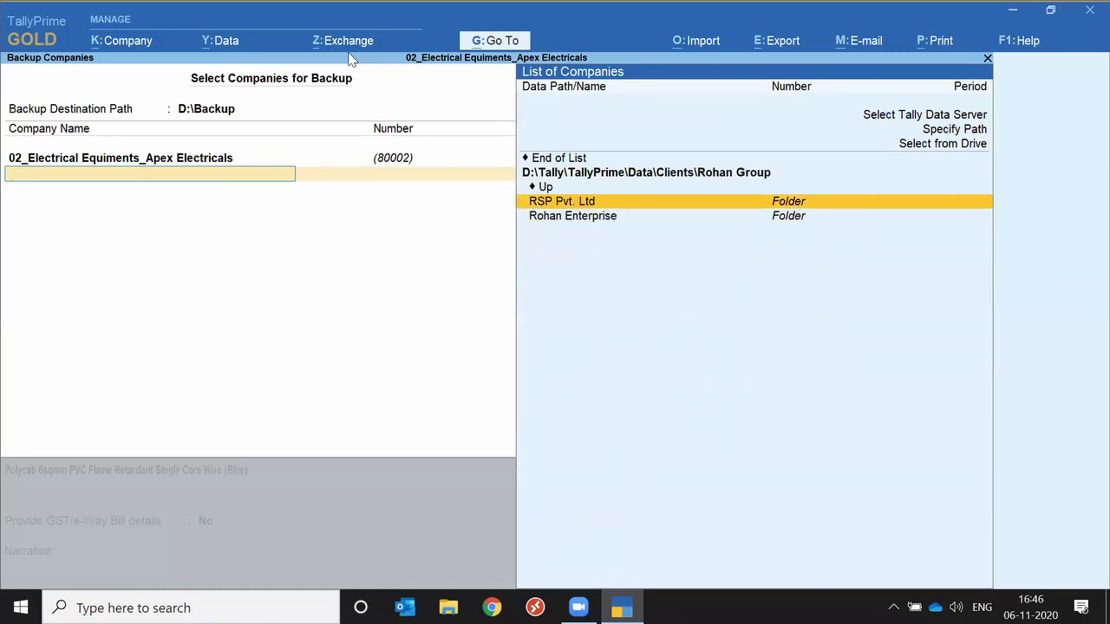
pyautogui.press('Return')
pyautogui.press('Down')
pyautogui.press('Down')
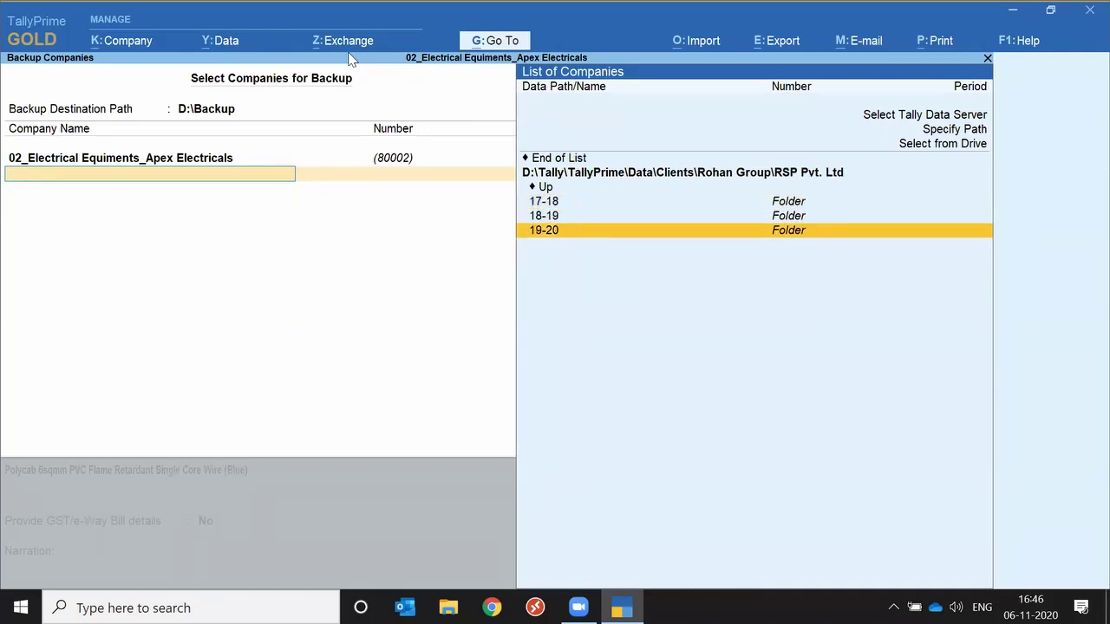
pyautogui.press('Return')
pyautogui.press('Down')
pyautogui.press('Down')
pyautogui.press('Down')
pyautogui.press('Down')
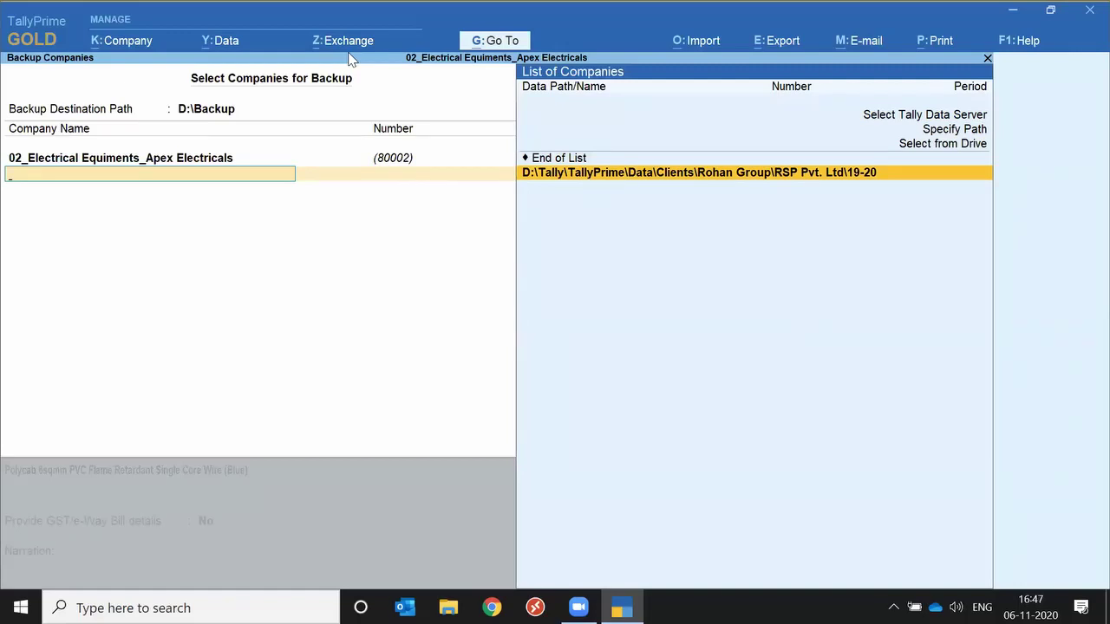
# Clear the chosen company entry and request to quit the backup screen.
pyautogui.press('Up')
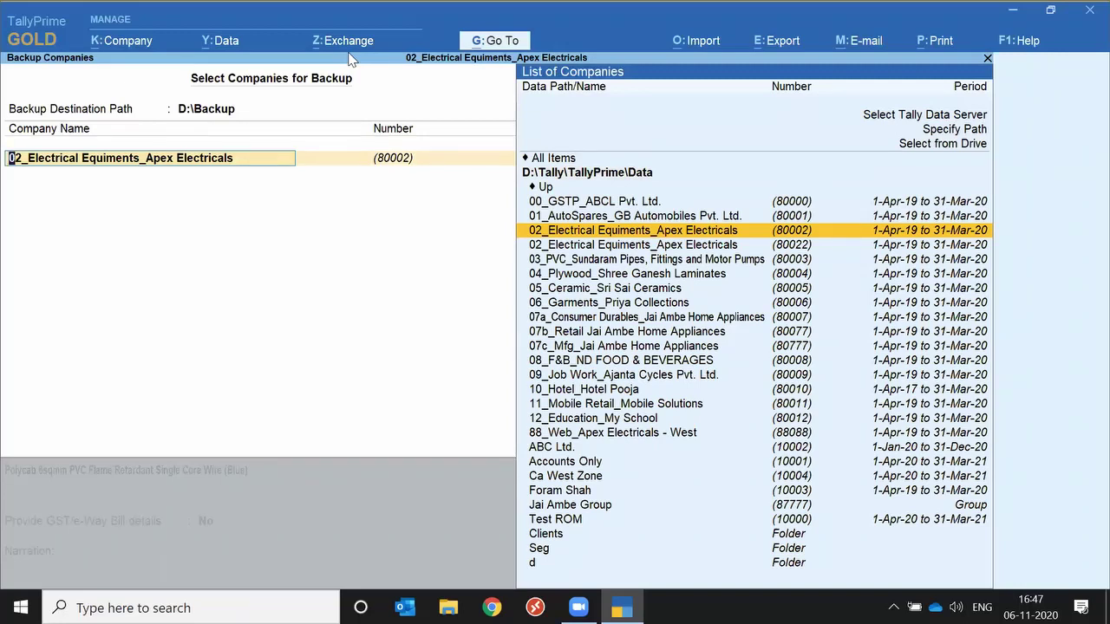
pyautogui.press('BackSpace')
pyautogui.press('Escape')
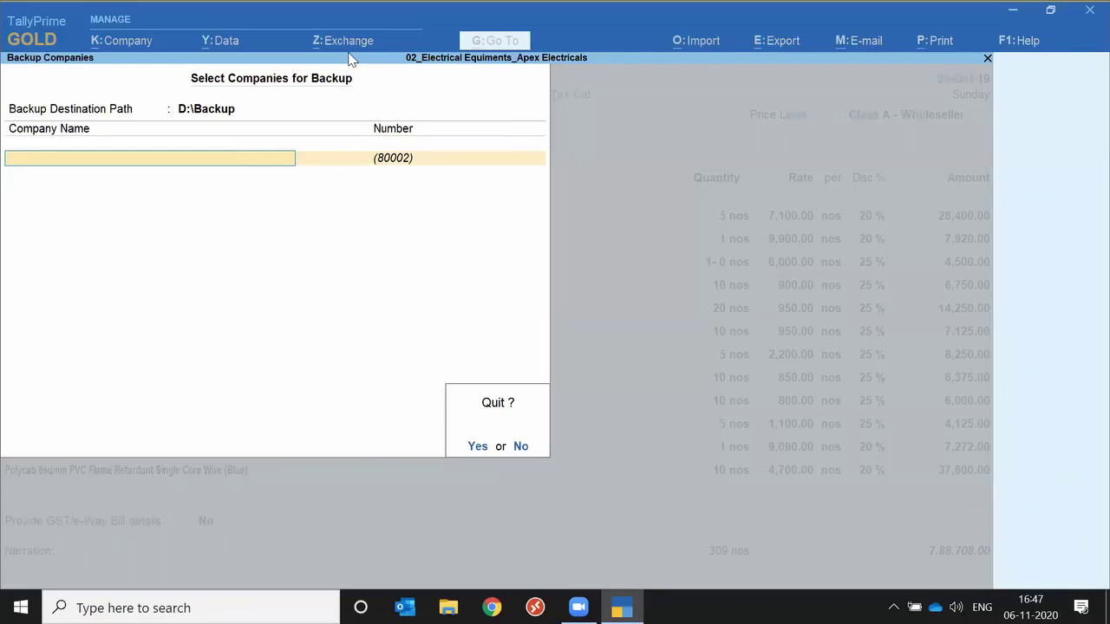
# Abandon the backup, glance at Help, and show the Company menu over the voucher.
pyautogui.press('Return')
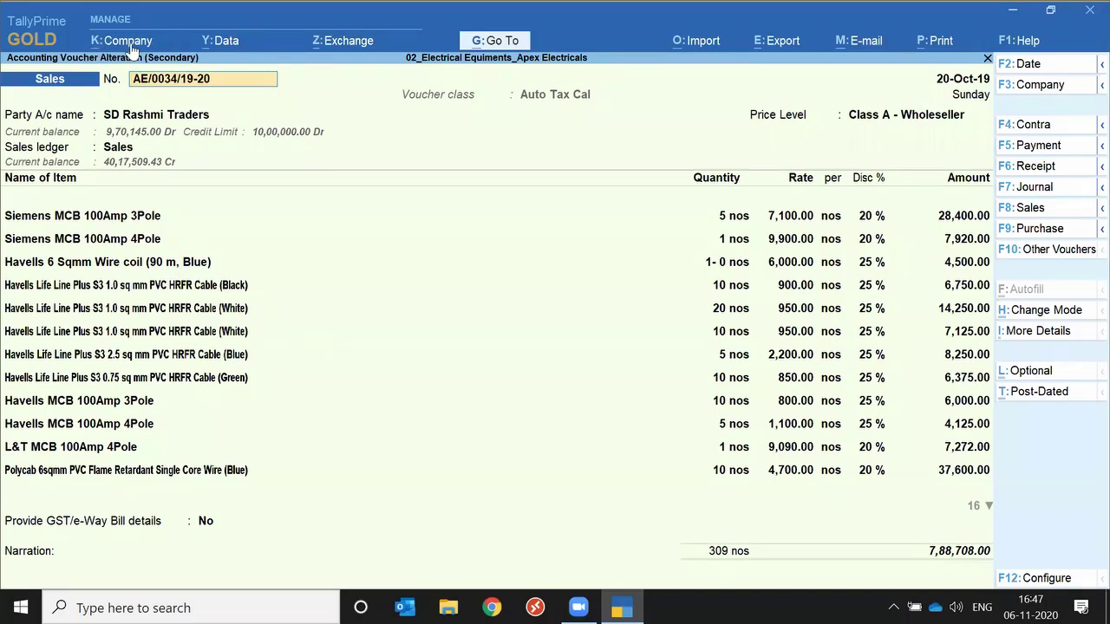
pyautogui.click(1038, 43)
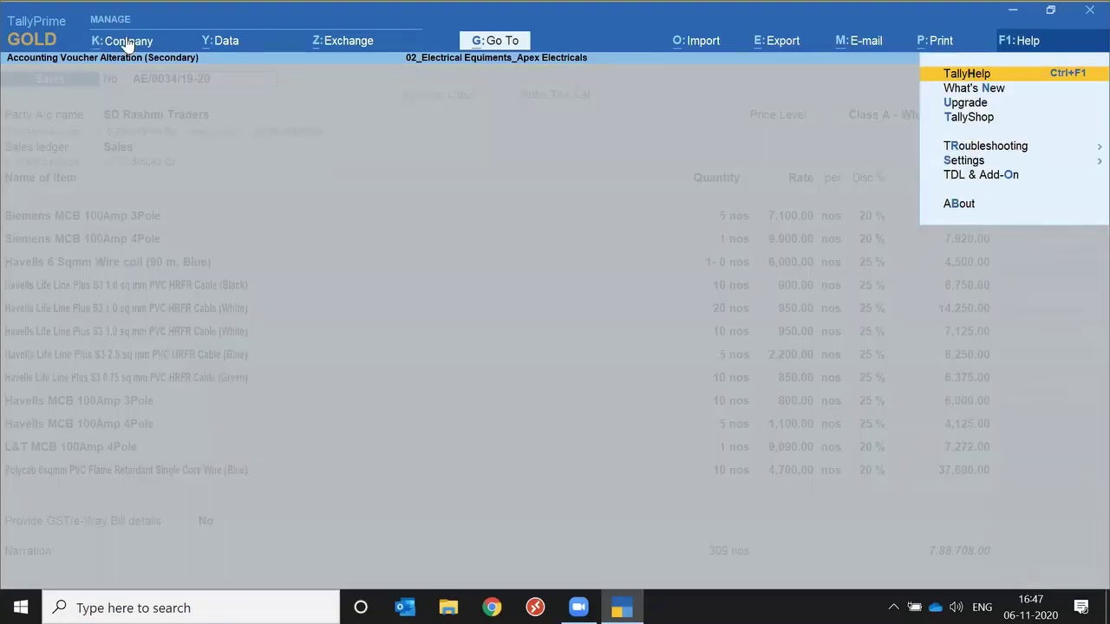
pyautogui.click(127, 43)
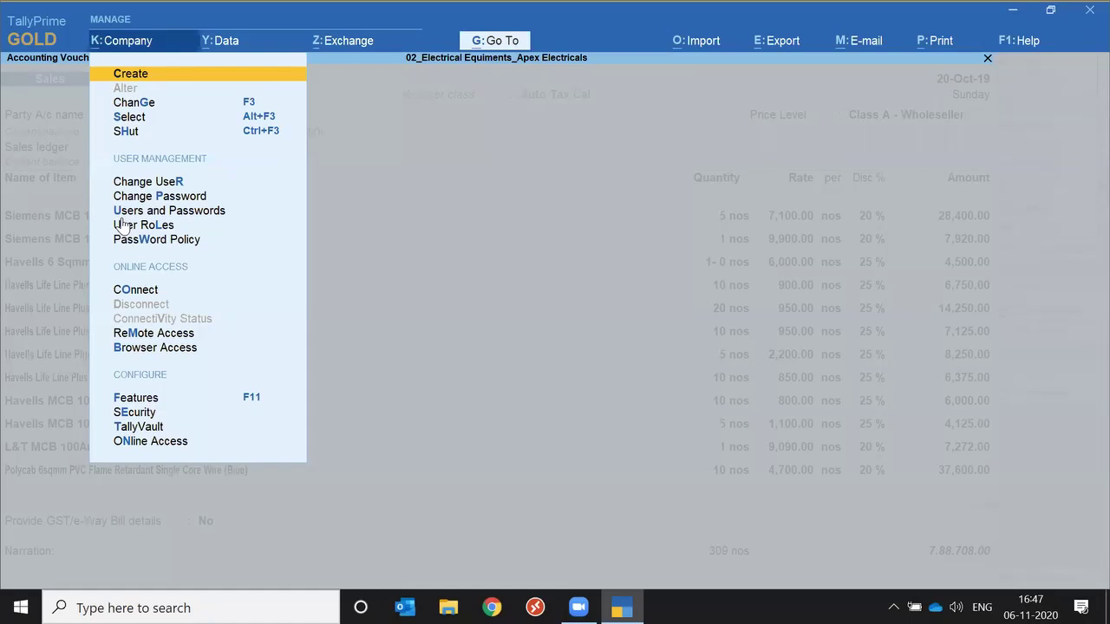
# In the Data Entry user role, set Exclude On Account from Bill Allocations to Yes.
pyautogui.press('Down')
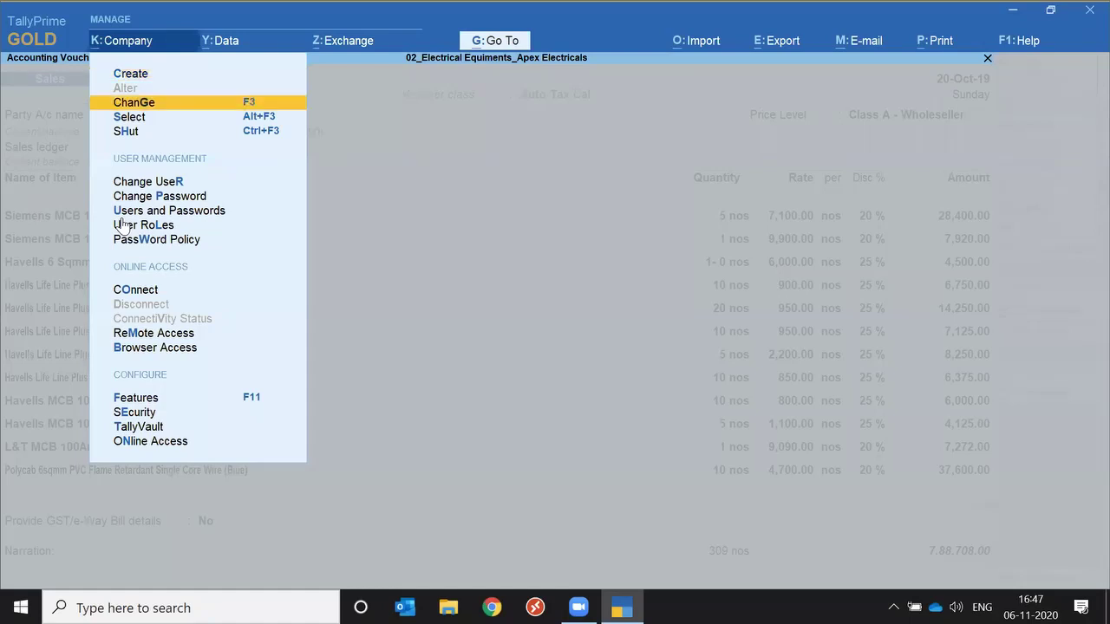
pyautogui.click(124, 224)
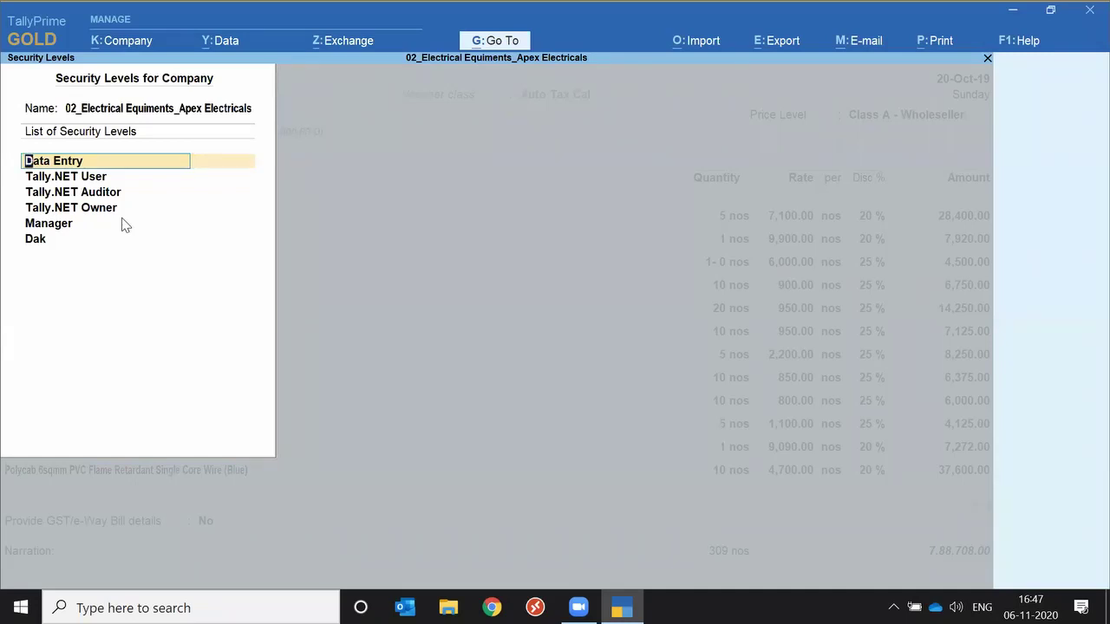
pyautogui.press('Down')
pyautogui.press('Down')
pyautogui.press('Down')
pyautogui.press('Down')
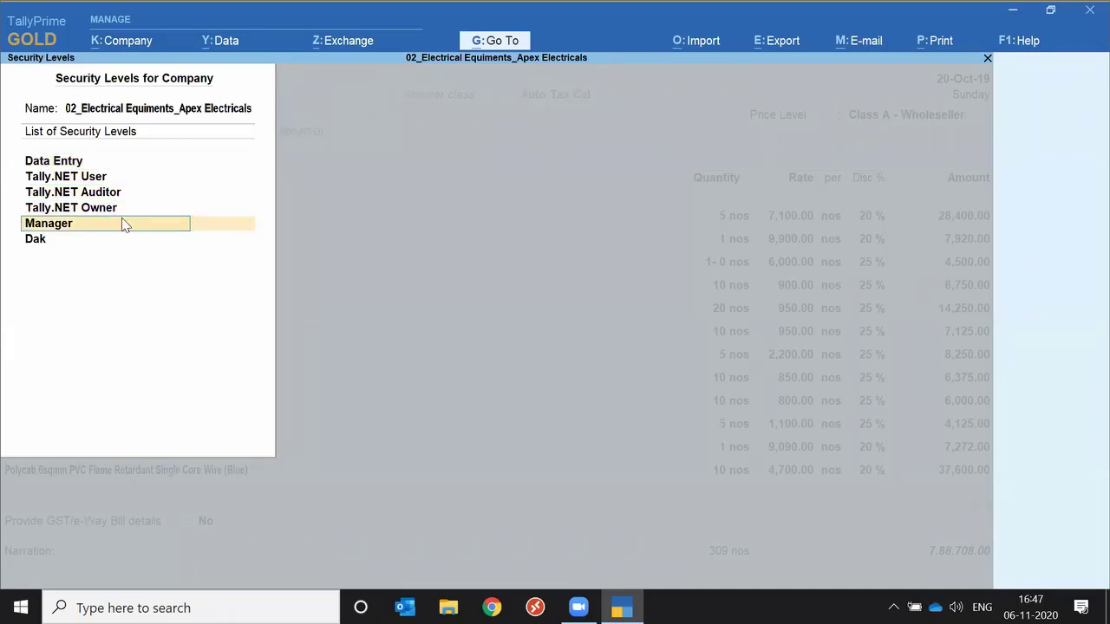
pyautogui.press('Up')
pyautogui.press('Up')
pyautogui.press('Up')
pyautogui.press('Up')
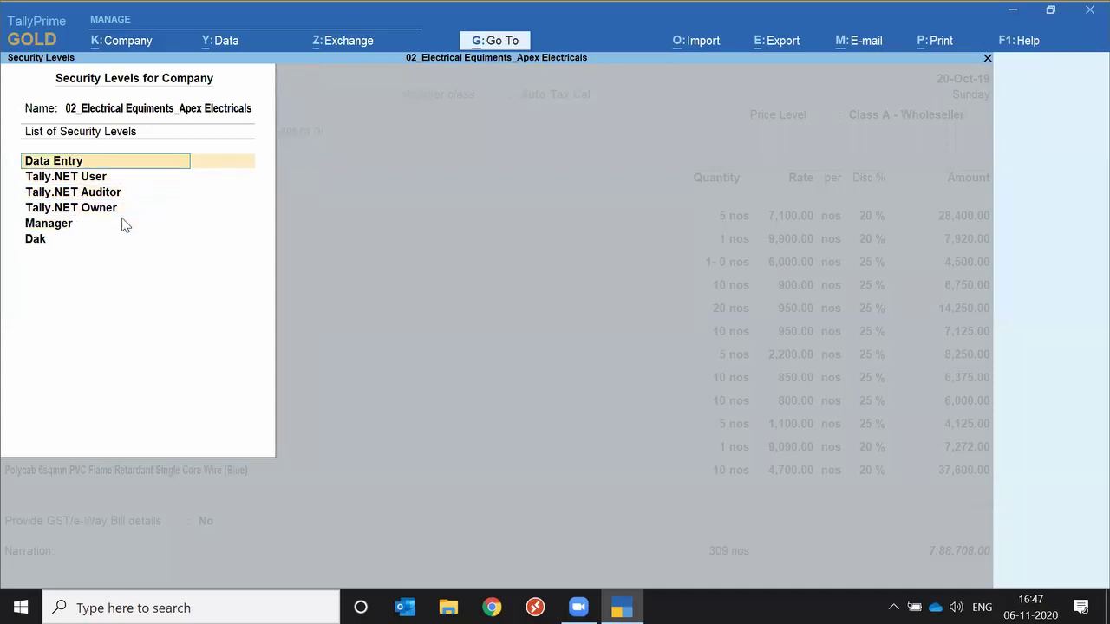
pyautogui.press('Return')
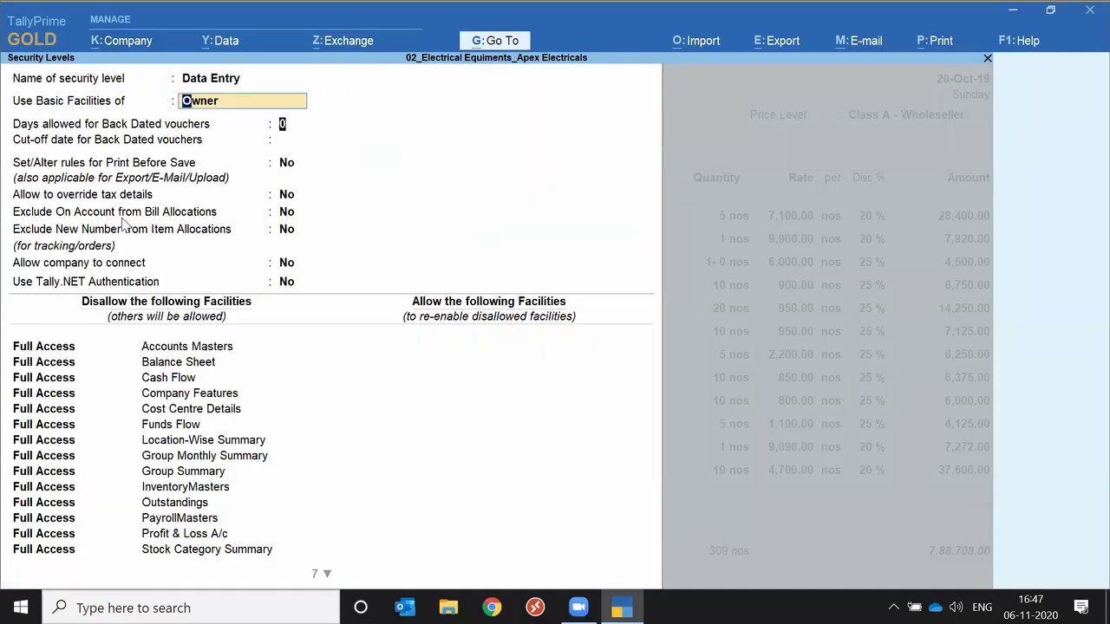
pyautogui.press('Return')
pyautogui.press('Return')
pyautogui.press('Return')
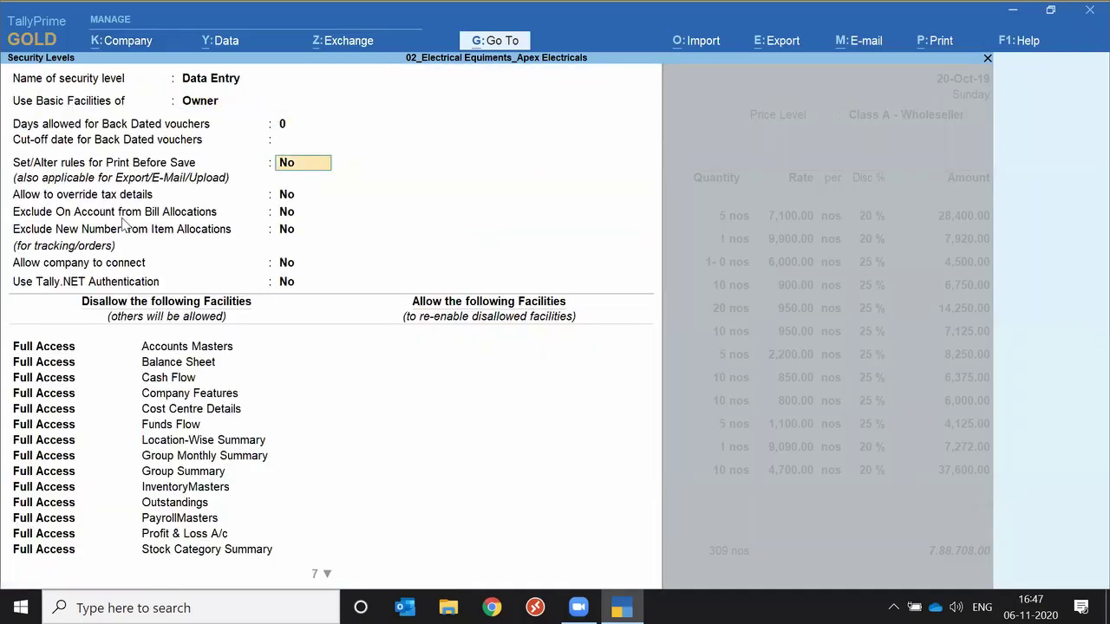
pyautogui.press('Return')
pyautogui.press('Return')
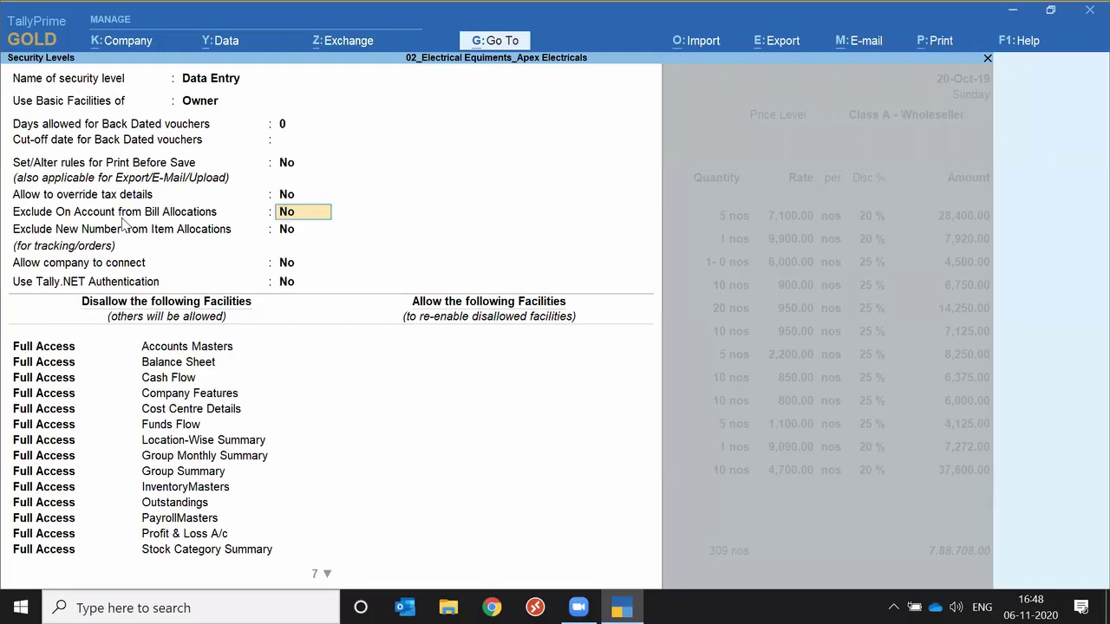
pyautogui.write('y')
pyautogui.press('Return')
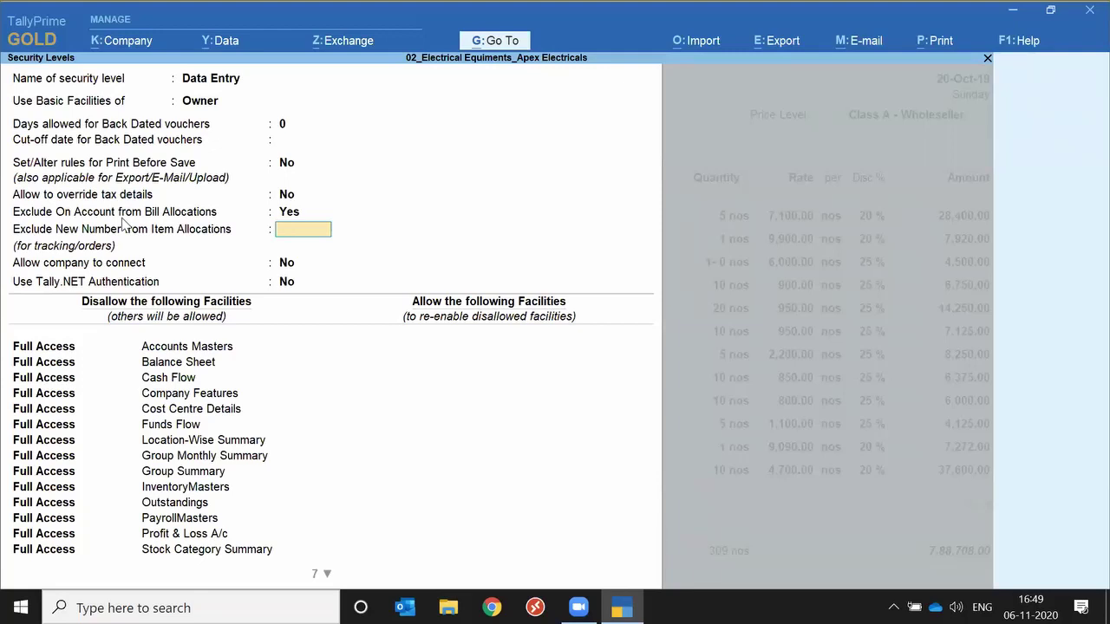
# Leave the Data Entry role and ask to quit the Security Levels list.
pyautogui.press('Escape')
pyautogui.press('y')
pyautogui.press('Escape')
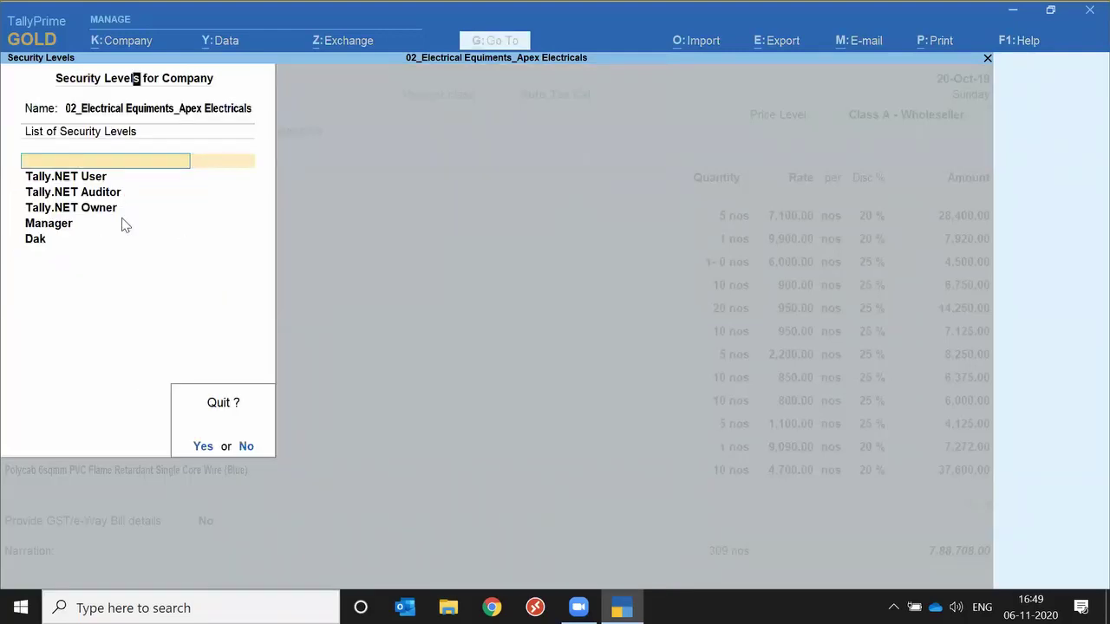
# Quit the roles list and Sales voucher, then show the Company menu over the 20-Oct-19 Day Book.
pyautogui.press('y')
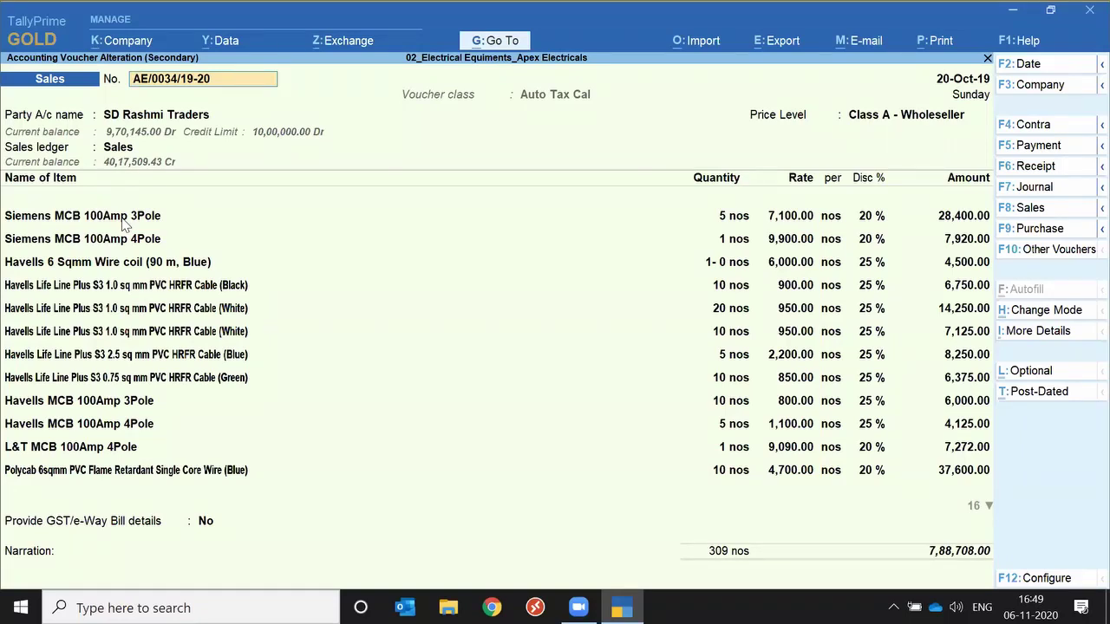
pyautogui.press('Escape')
pyautogui.press('y')
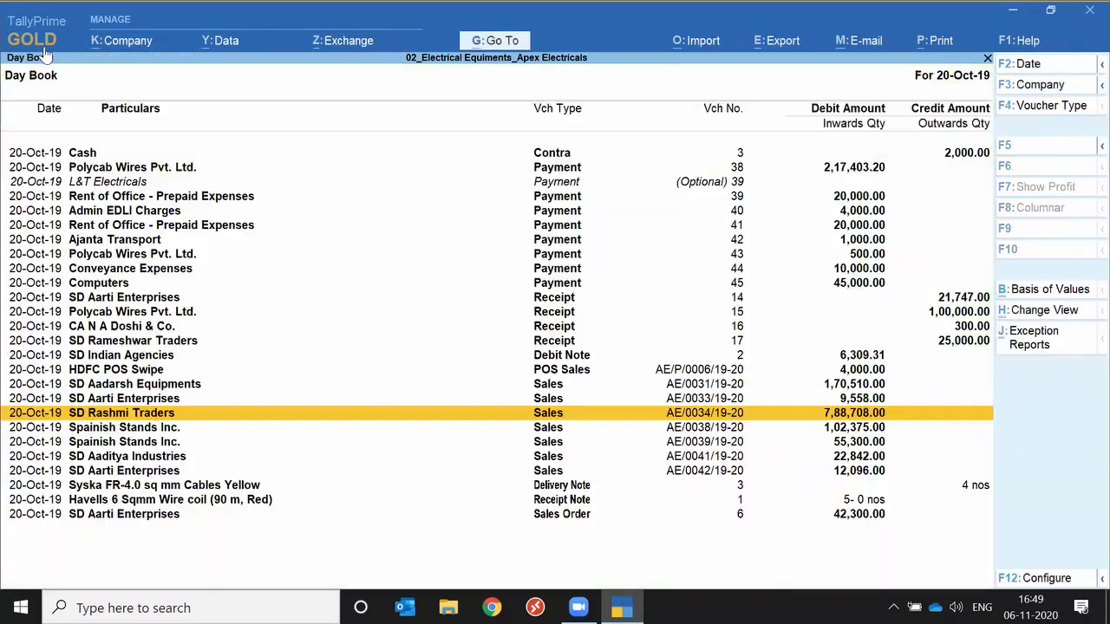
pyautogui.click(138, 48)
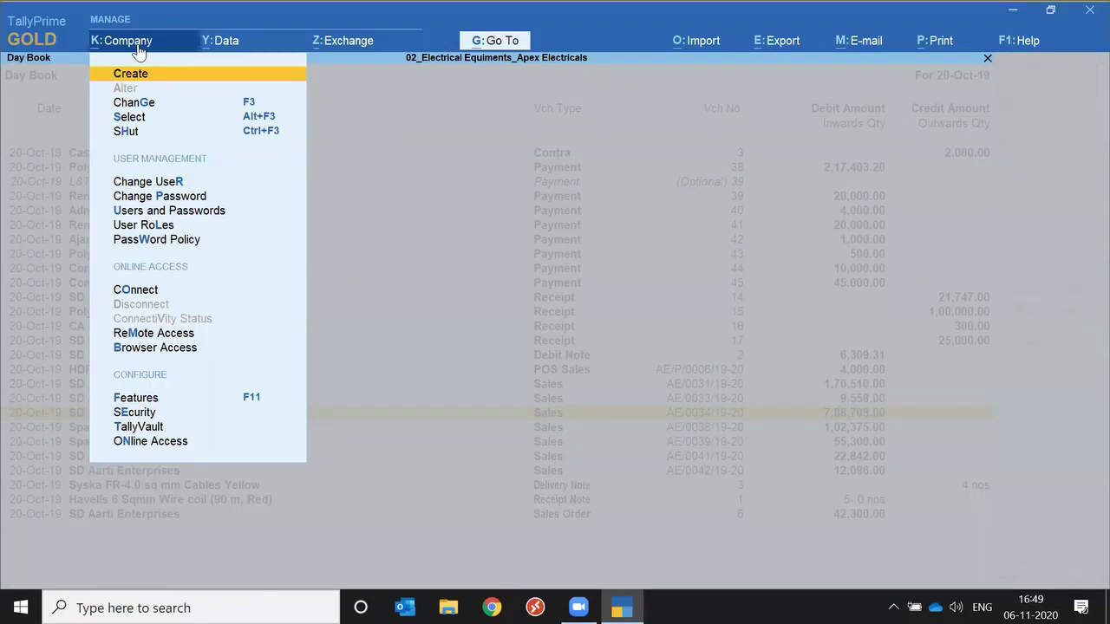
# Open the Change User login for Apex Electricals, then cancel without switching users.
pyautogui.press('Down')
pyautogui.press('Down')
pyautogui.press('Down')
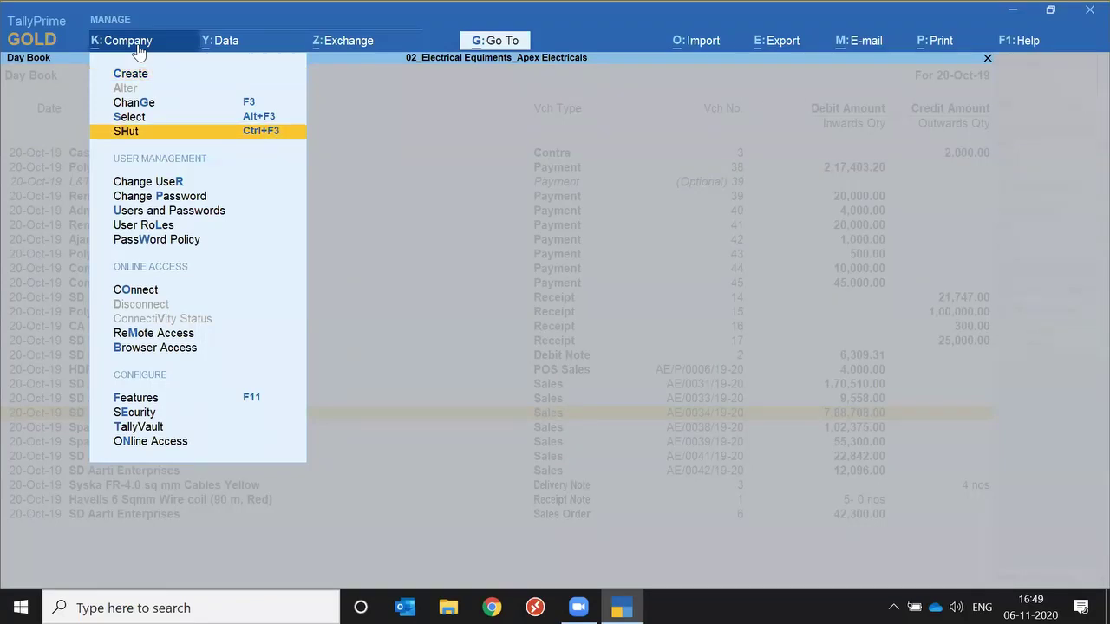
pyautogui.press('Down')
pyautogui.press('Down')
pyautogui.press('Up')
pyautogui.press('Return')
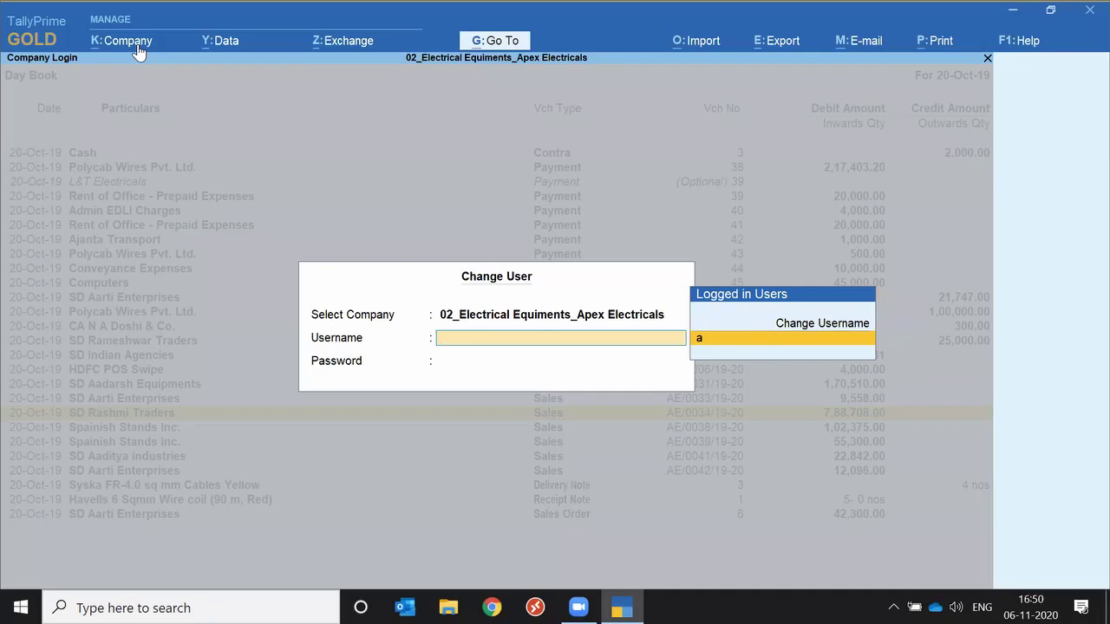
pyautogui.press('Escape')
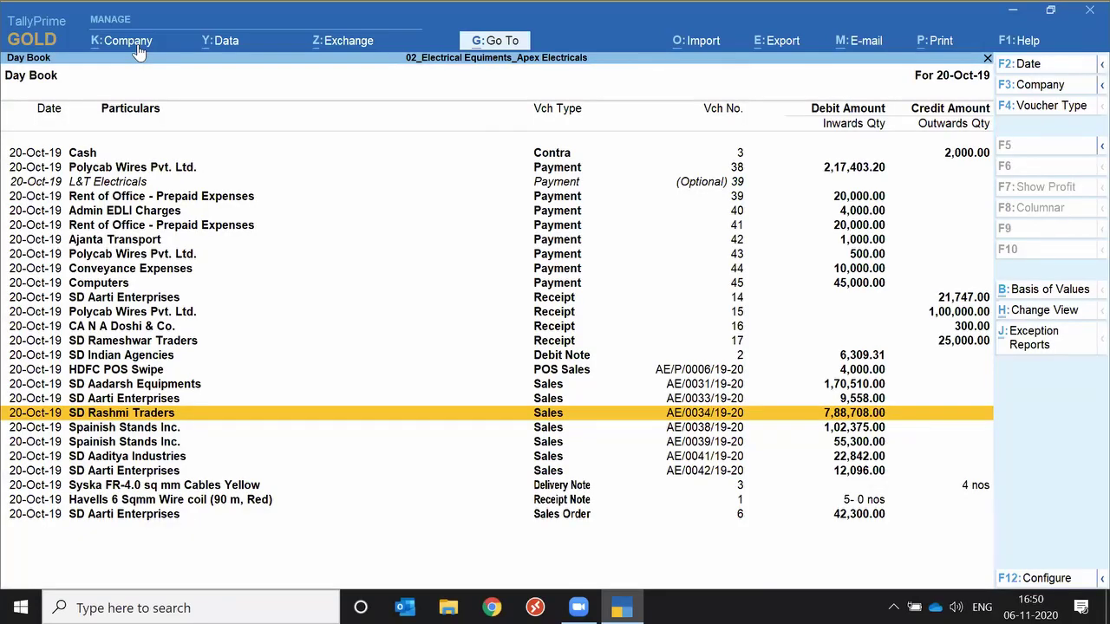
# Close the Company menu and Day Book, returning to Gateway of Tally for Apex Electricals.
pyautogui.click(138, 51)
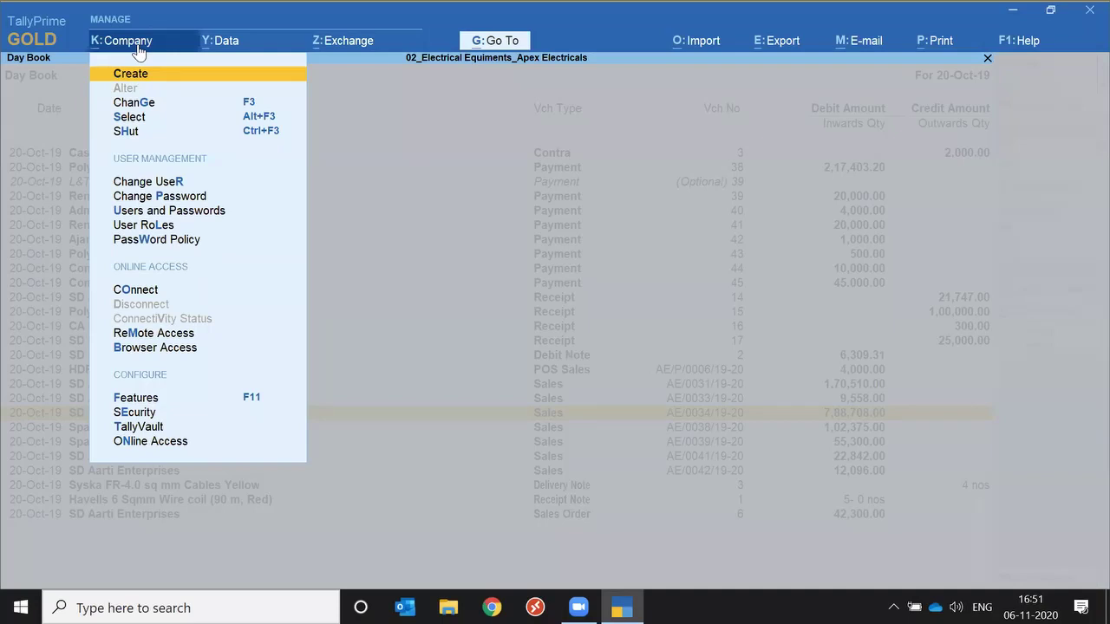
pyautogui.press('Escape')
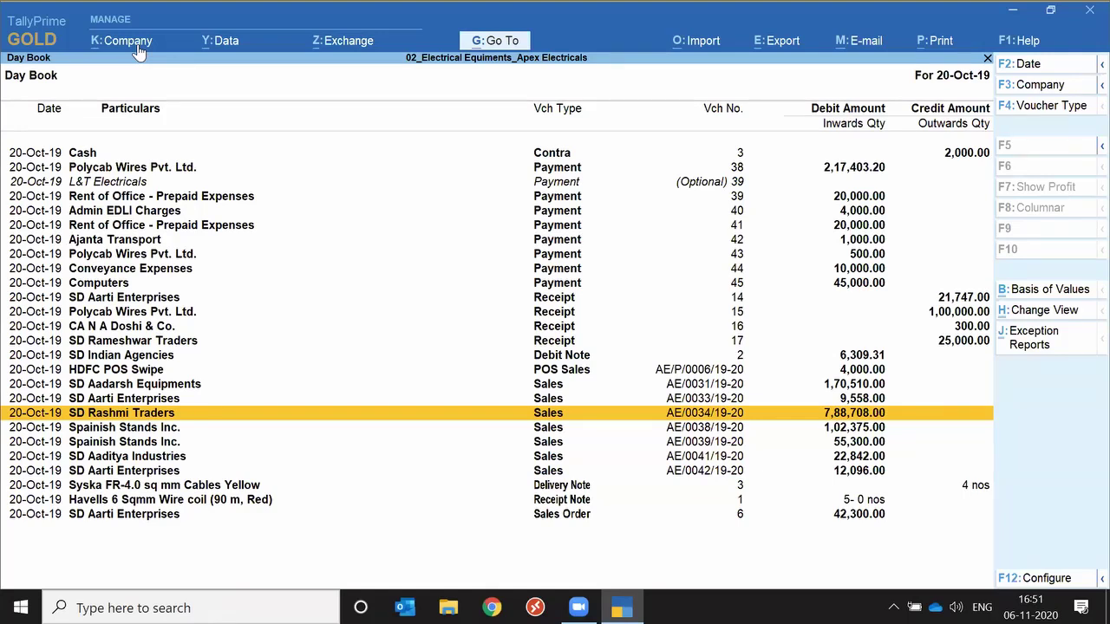
pyautogui.press('Escape')
pyautogui.press('Up')
pyautogui.press('Up')
pyautogui.press('Up')
pyautogui.press('Up')
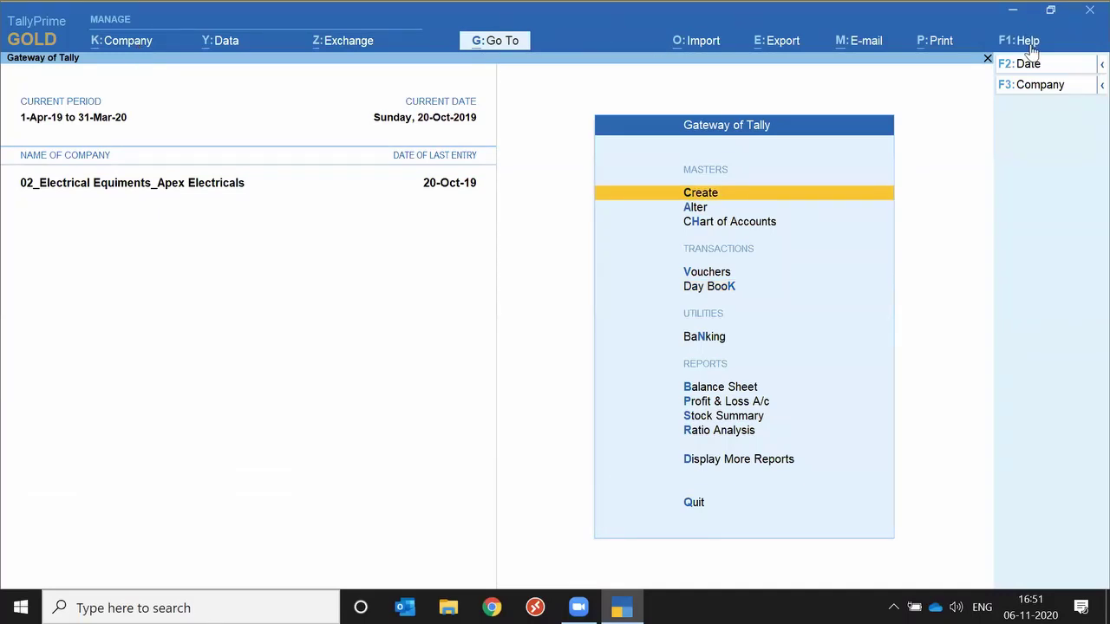
# Review the Startup Settings from the F1 Help menu, all set to Yes.
pyautogui.press('F1')
pyautogui.moveTo(978, 172)
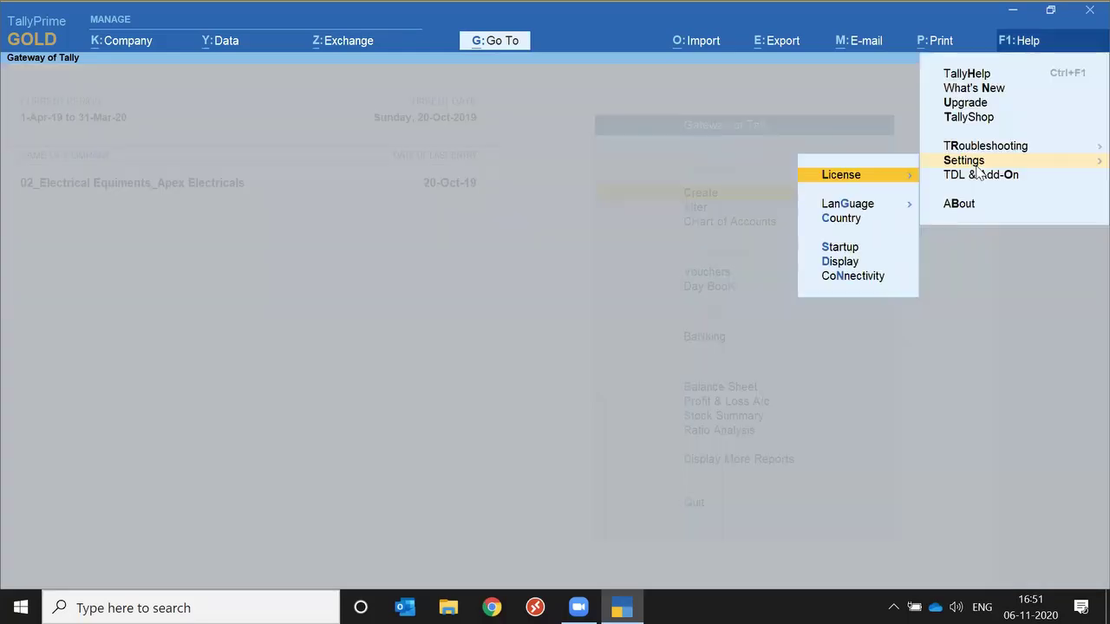
pyautogui.press('Down')
pyautogui.press('Down')
pyautogui.press('Down')
pyautogui.press('Return')
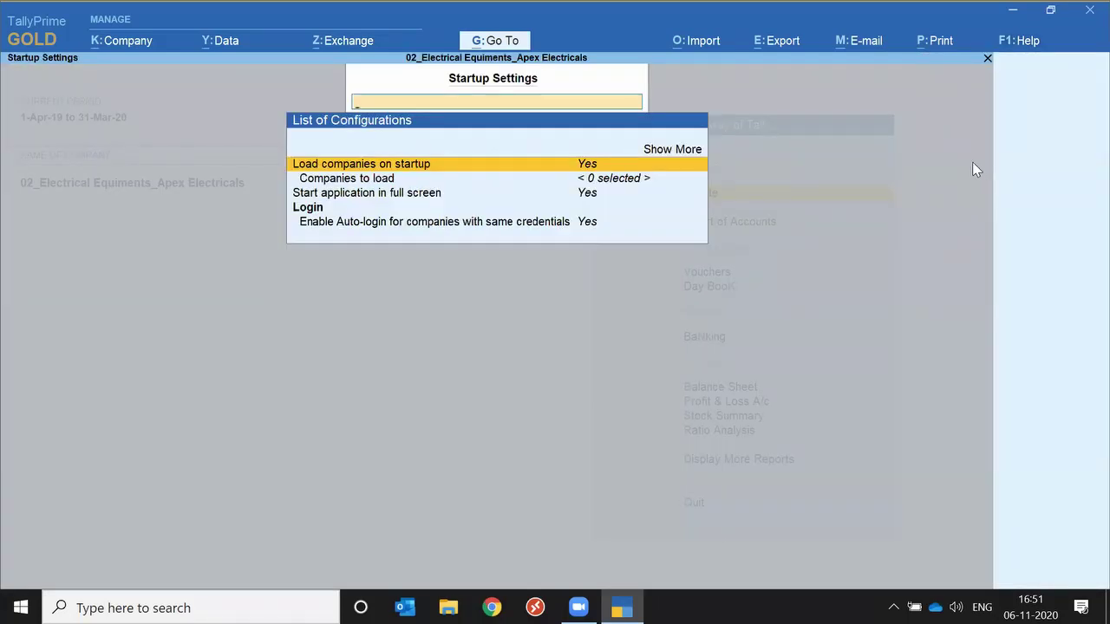
pyautogui.press('Down')
pyautogui.press('Down')
pyautogui.press('Down')
pyautogui.press('Down')
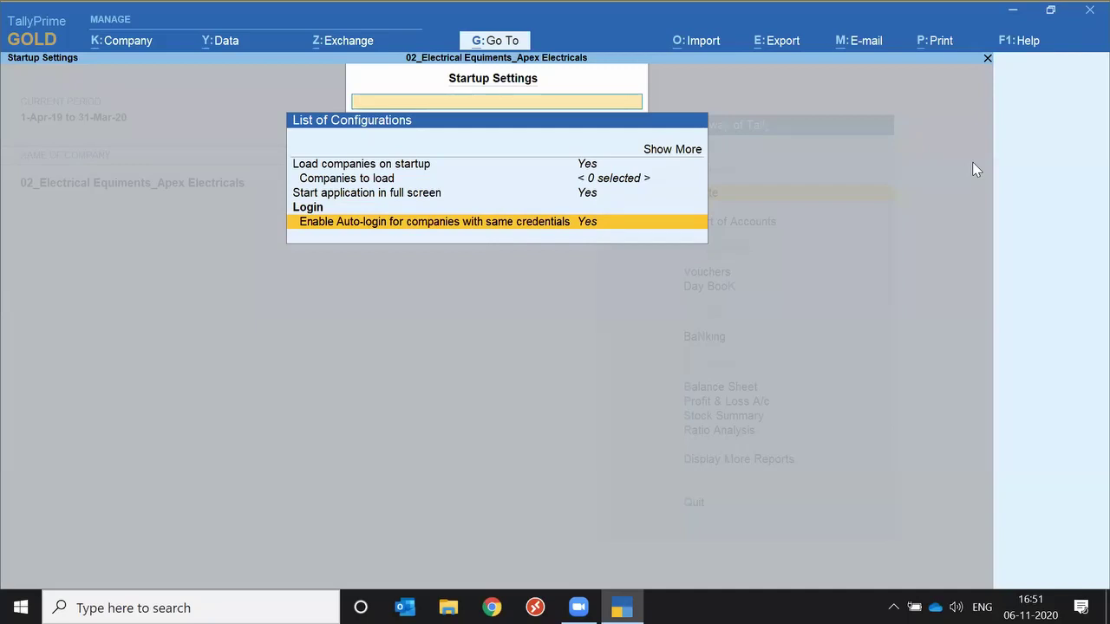
# Leave Startup Settings, staying in TallyPrime, and bring up the Company menu with Alt+K.
pyautogui.press('Escape')
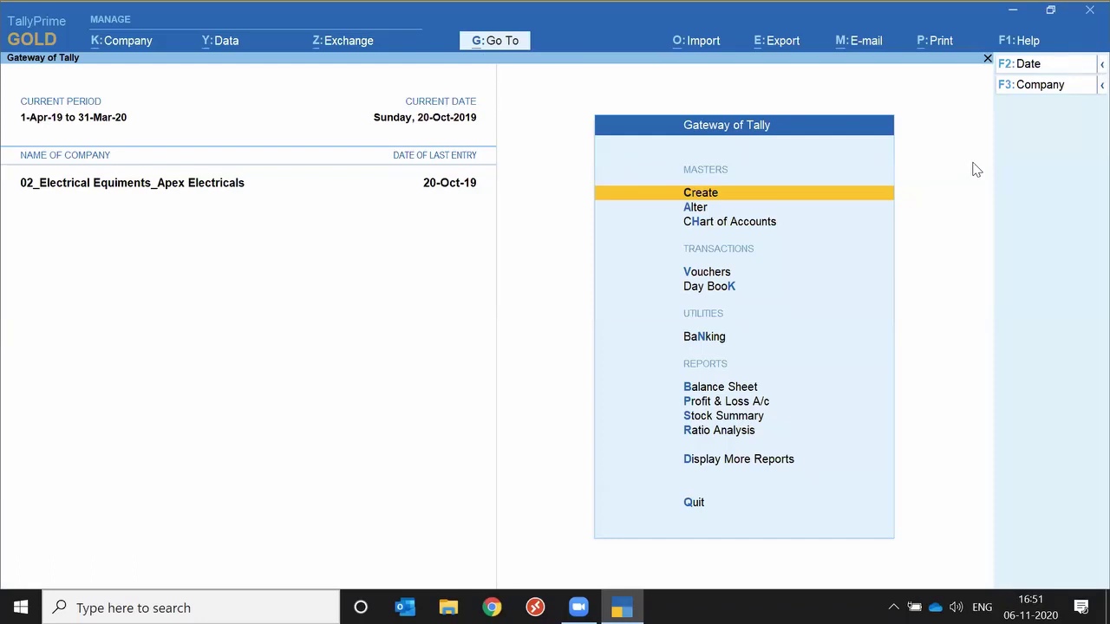
pyautogui.press('Escape')
pyautogui.press('Escape')
pyautogui.hotkey('alt', 'k')
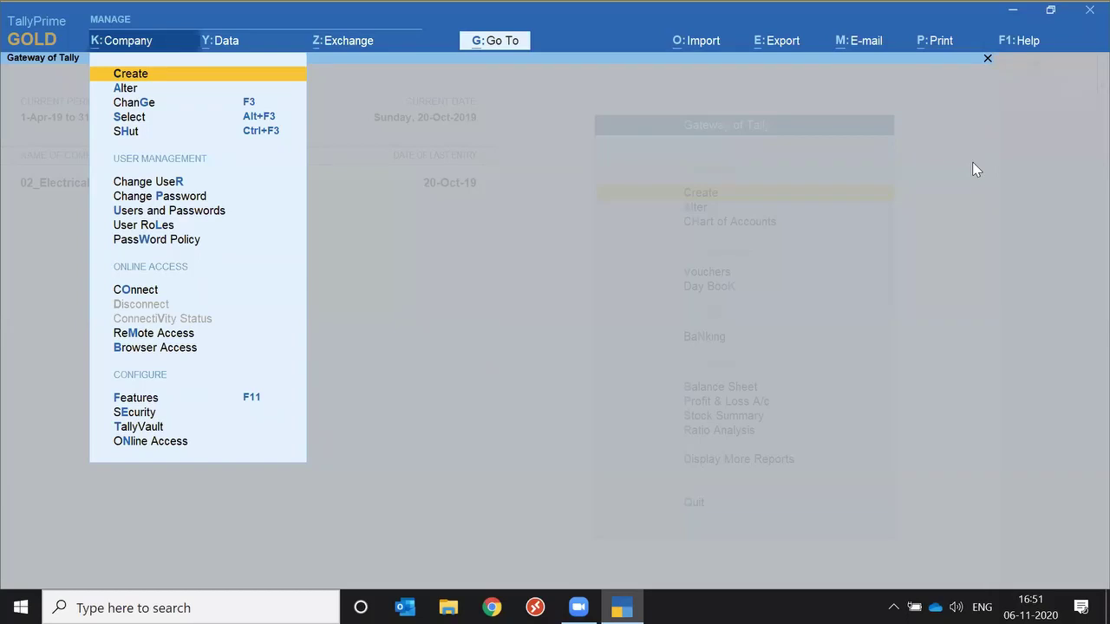
# Select and load 03_PVC_Sundaram Pipes, Fittings and Motor Pumps from the company list.
pyautogui.press('s')
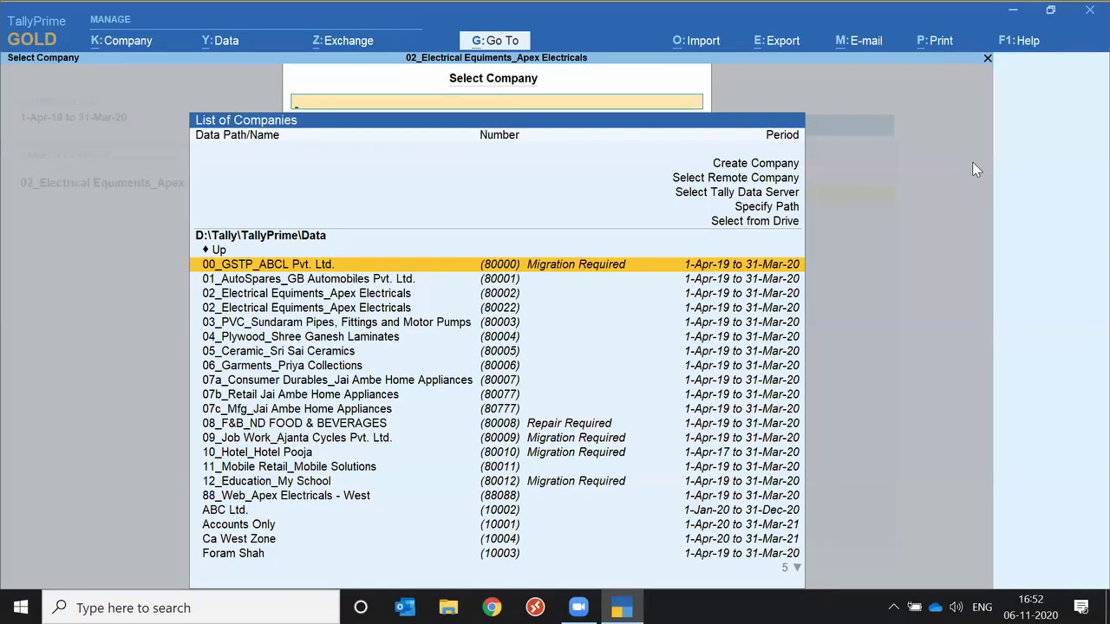
pyautogui.press('Down')
pyautogui.press('Down')
pyautogui.press('Down')
pyautogui.press('Down')
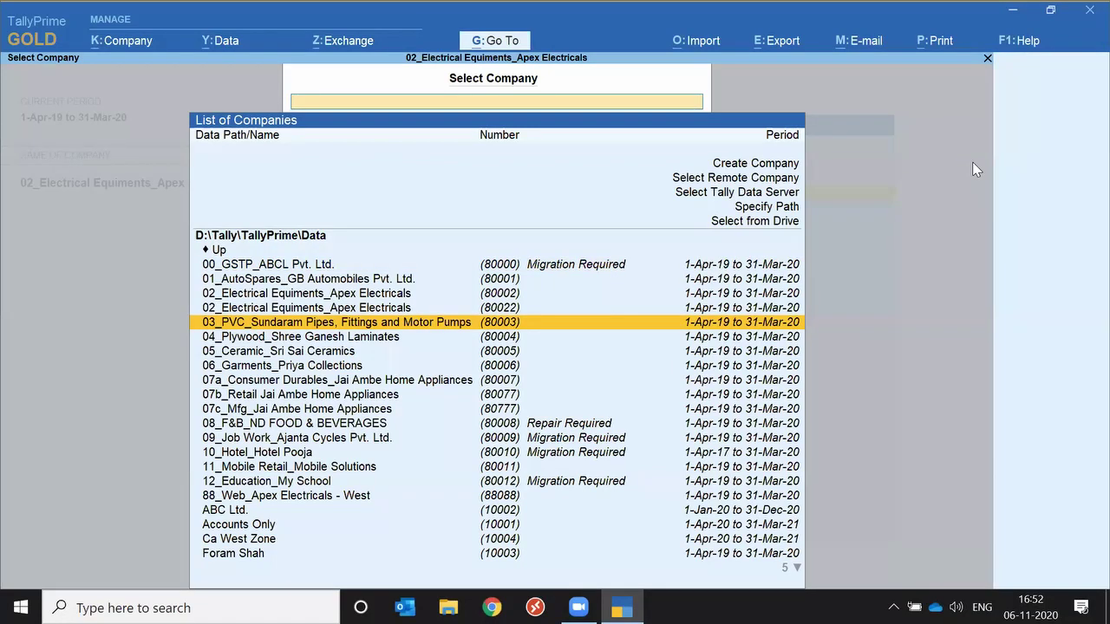
pyautogui.press('Return')
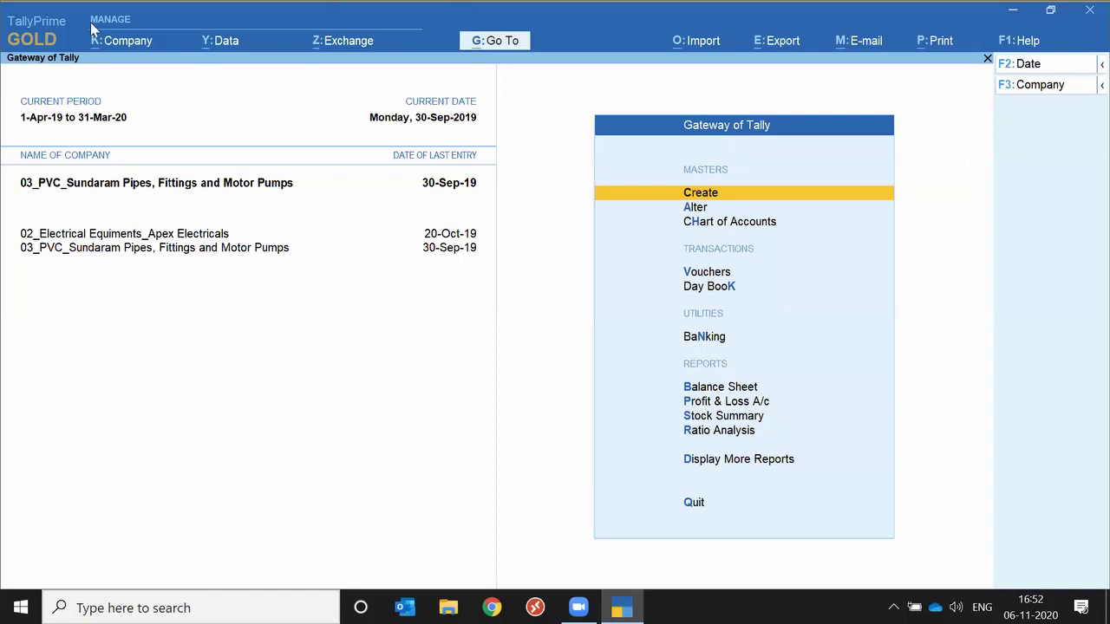
# Shut 03_PVC_Sundaram Pipes from the Company menu, keeping only 02_Electrical Equipments_Apex Electricals loaded.
pyautogui.click(123, 40)
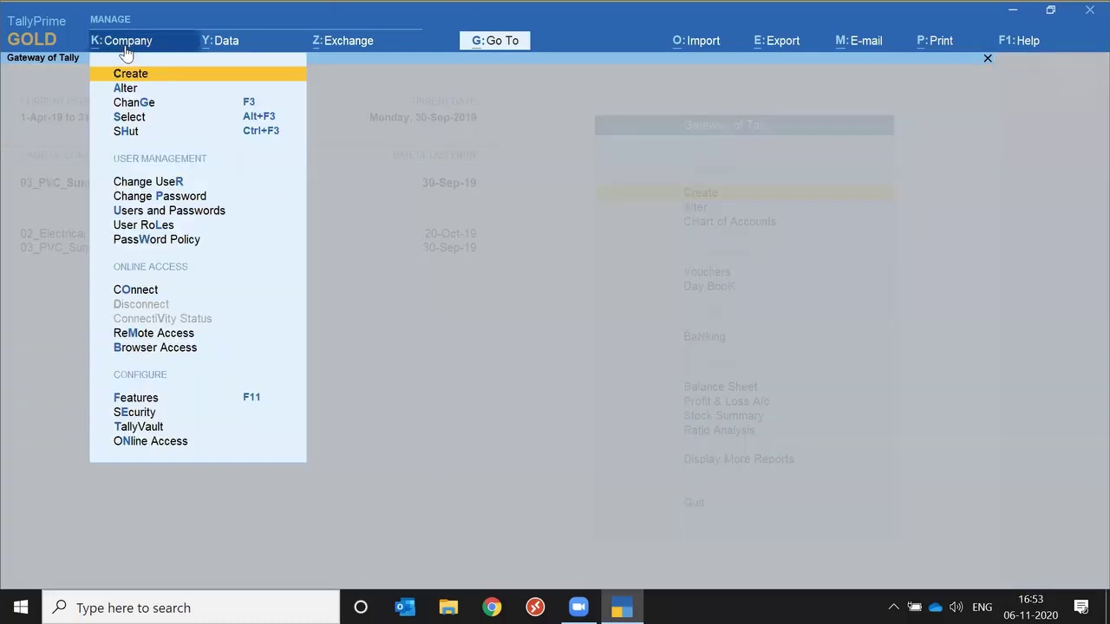
pyautogui.press('Down')
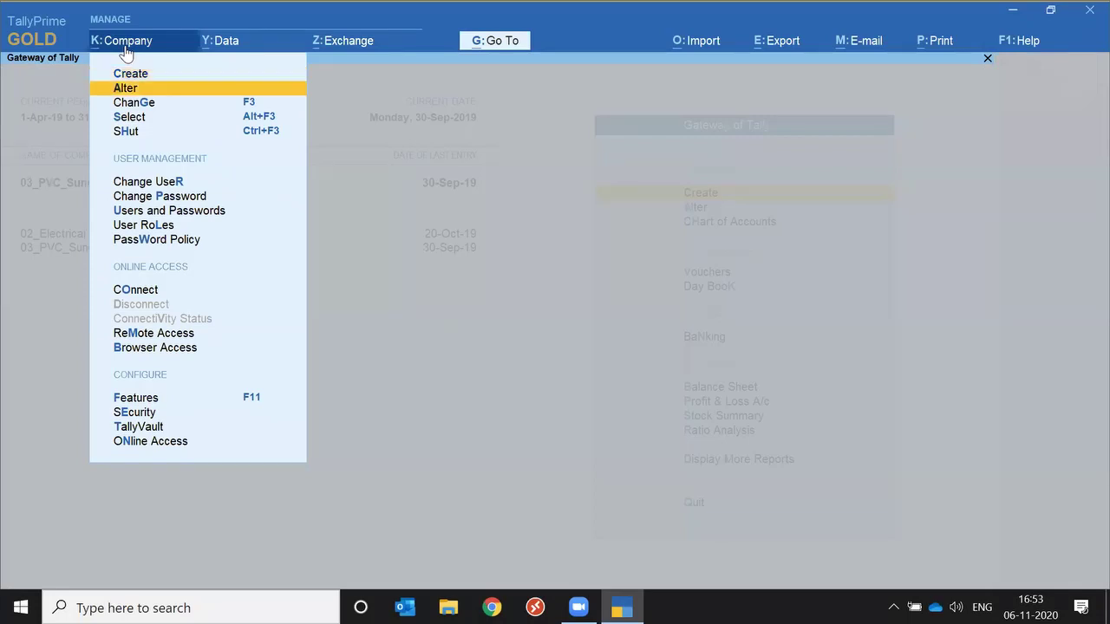
pyautogui.press('Down')
pyautogui.press('Down')
pyautogui.press('Down')
pyautogui.press('Down')
pyautogui.press('Down')
pyautogui.press('Down')
pyautogui.press('Down')
pyautogui.press('Down')
pyautogui.press('Down')
pyautogui.press('Down')
pyautogui.press('Down')
pyautogui.press('Down')
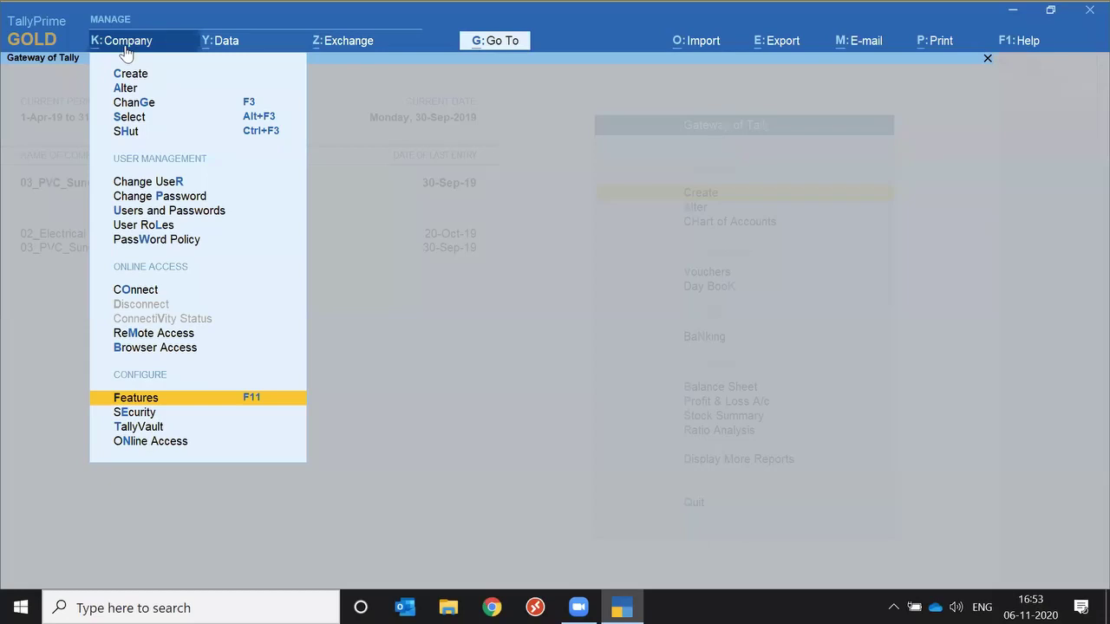
pyautogui.click(125, 48)
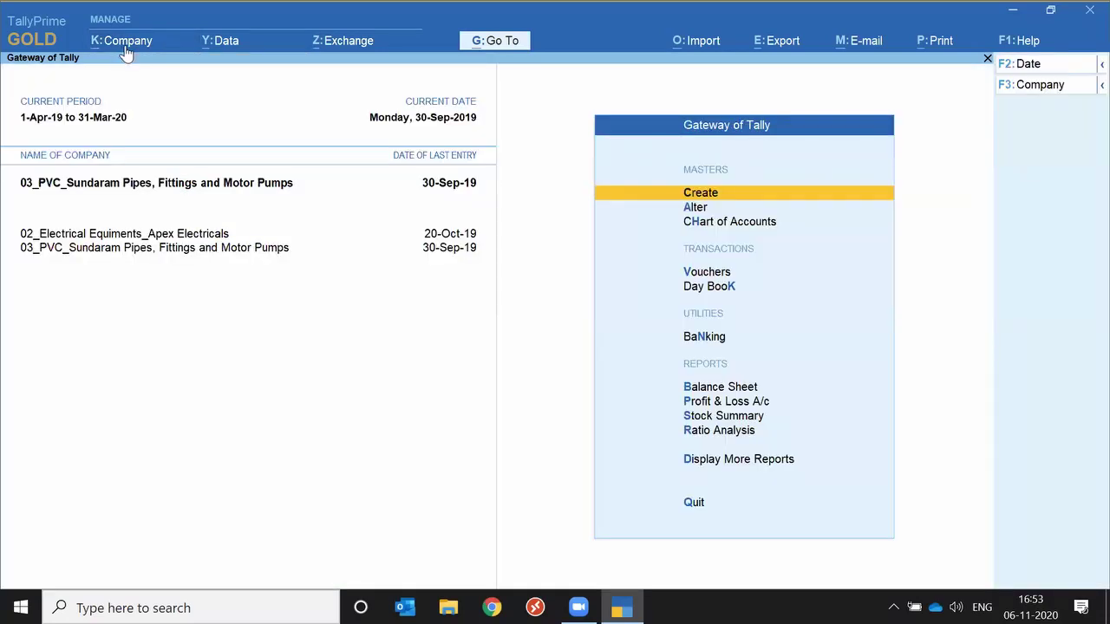
pyautogui.click(125, 48)
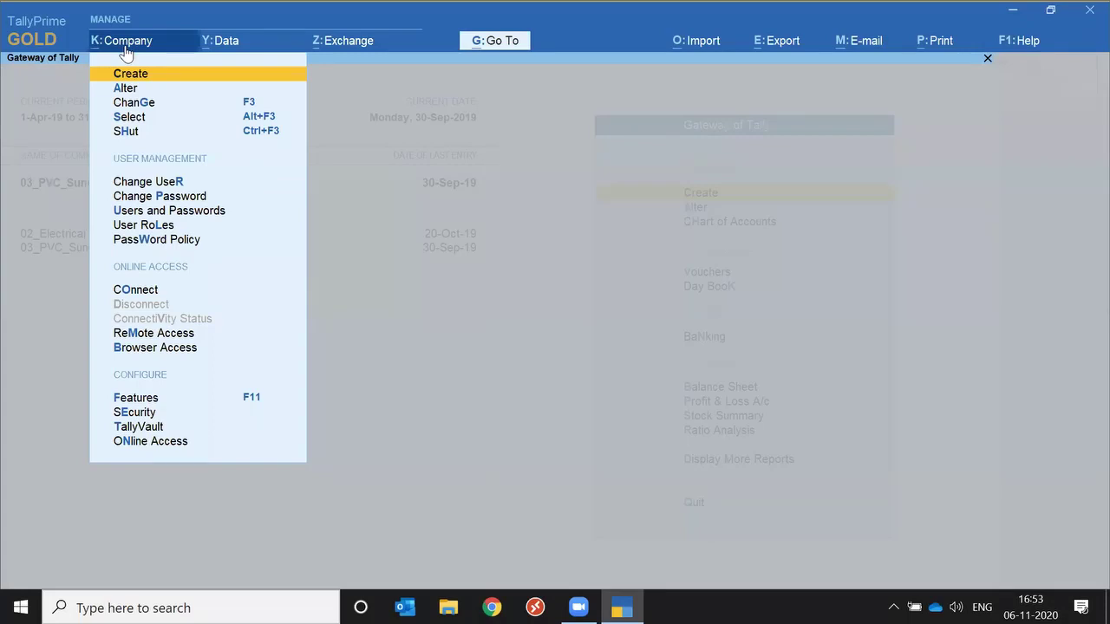
pyautogui.click(127, 50)
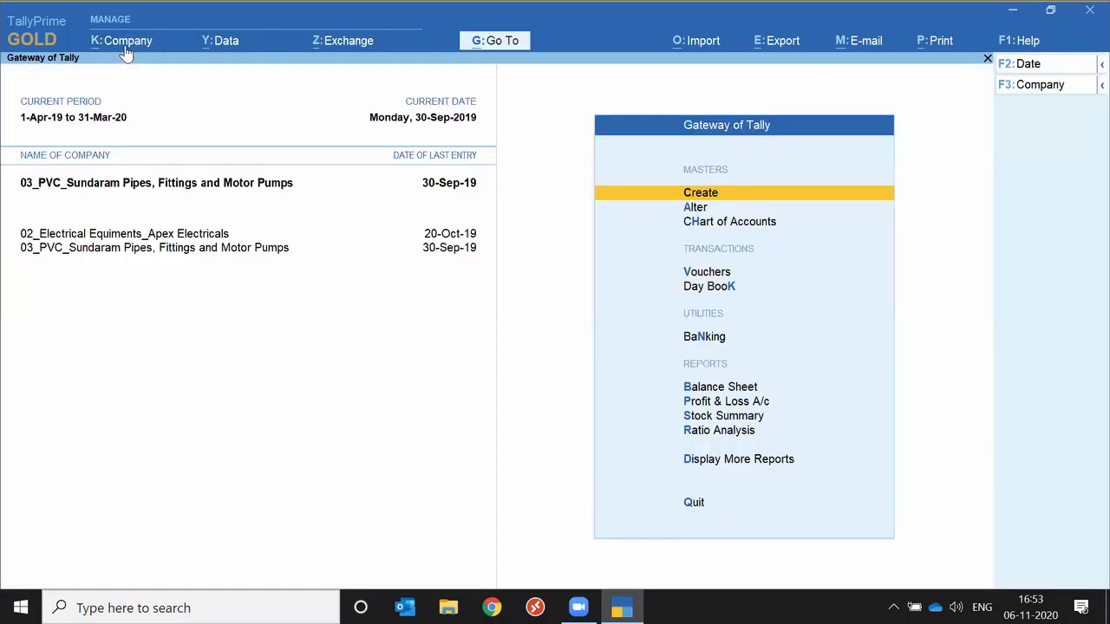
pyautogui.click(127, 52)
pyautogui.press('Down')
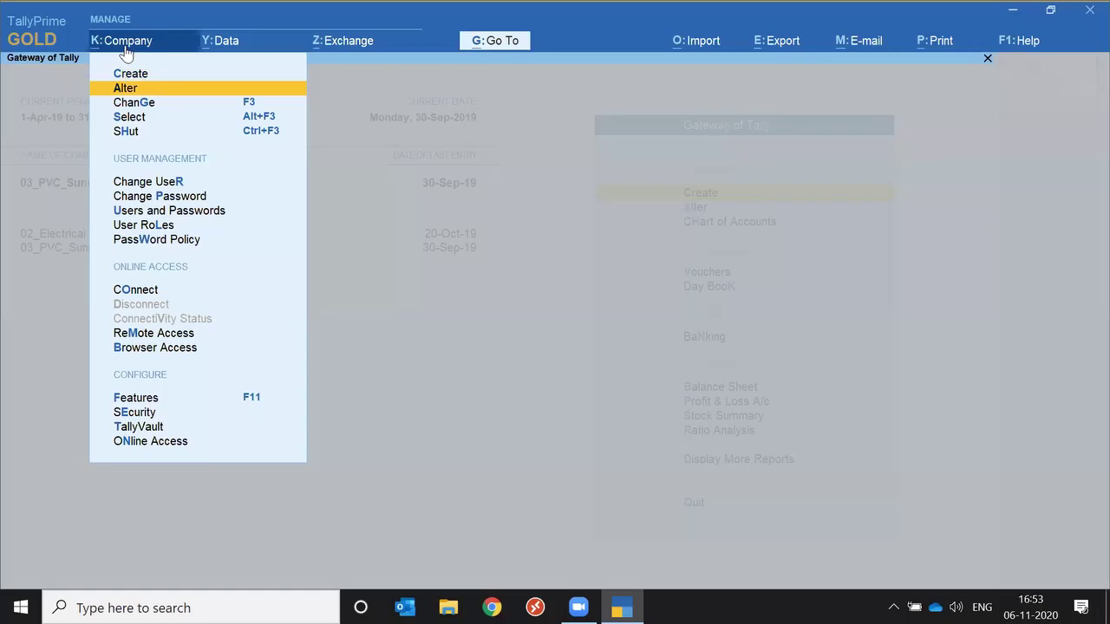
pyautogui.click(127, 50)
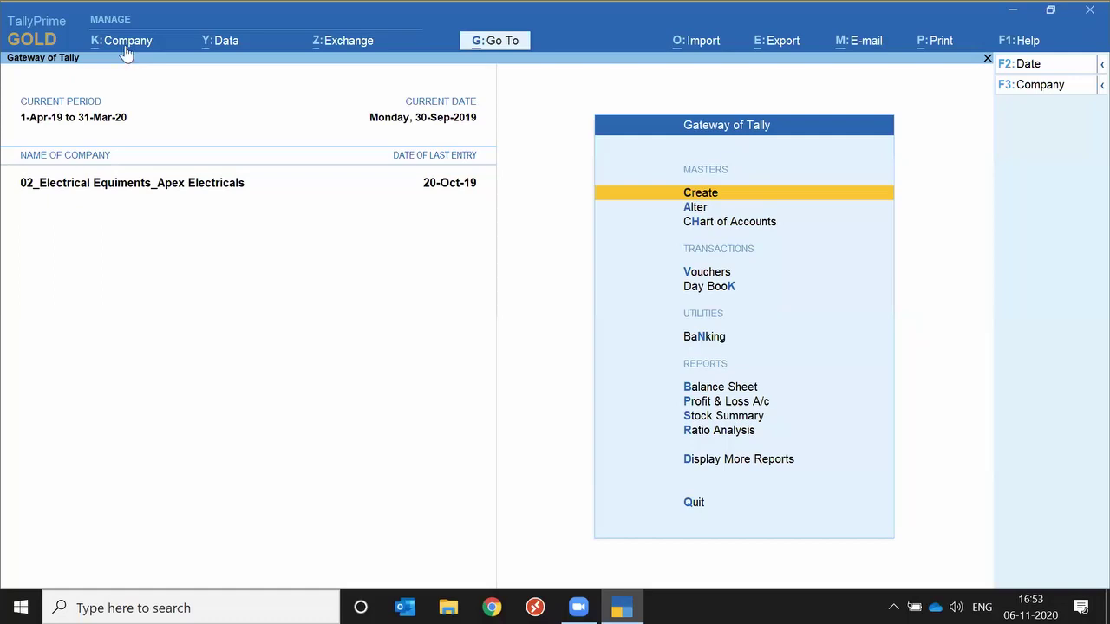
# Connect 02_Electrical Equipments_Apex Electricals through Company > Connect so it shows (c).
pyautogui.hotkey('alt', 'k')
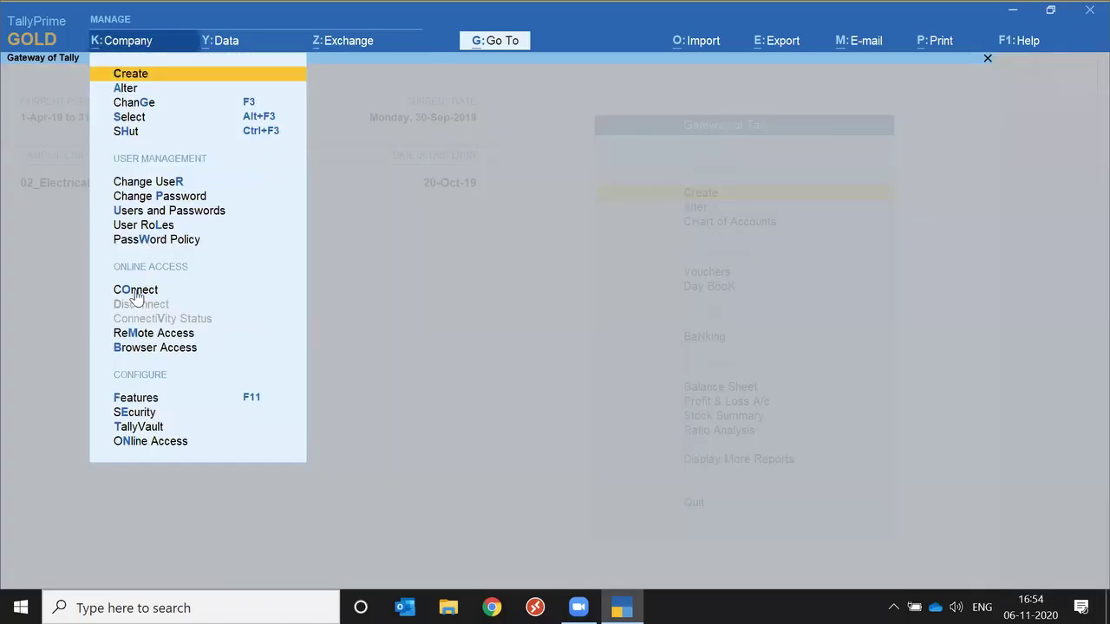
pyautogui.click(136, 290)
pyautogui.press('Return')
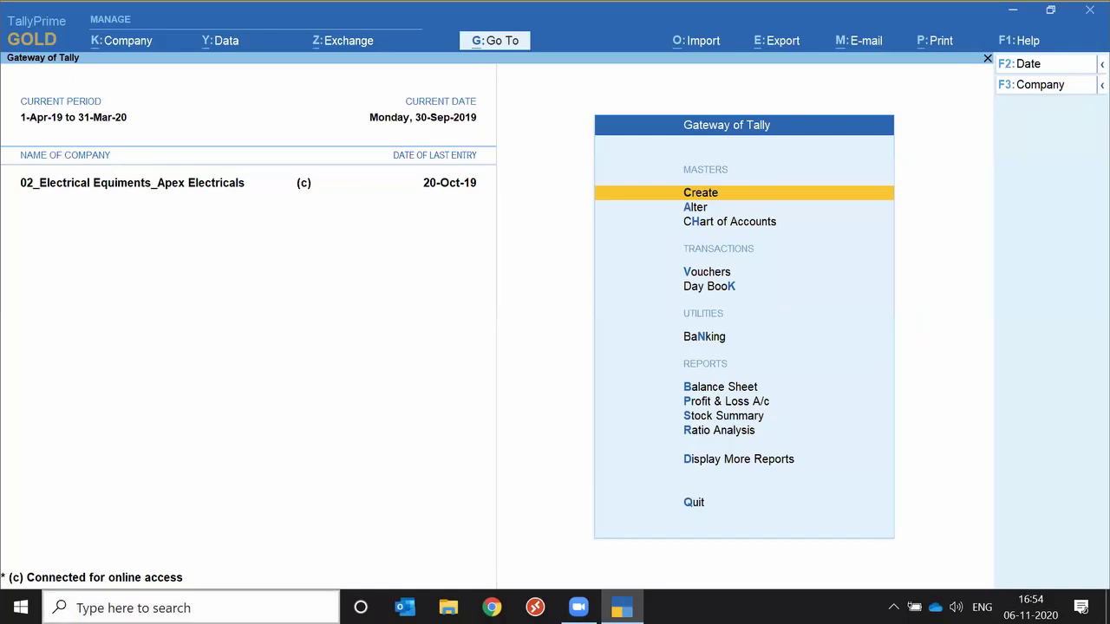
# Launch Notepad by searching 'note' in Windows search.
pyautogui.click(133, 608)
pyautogui.write('note')
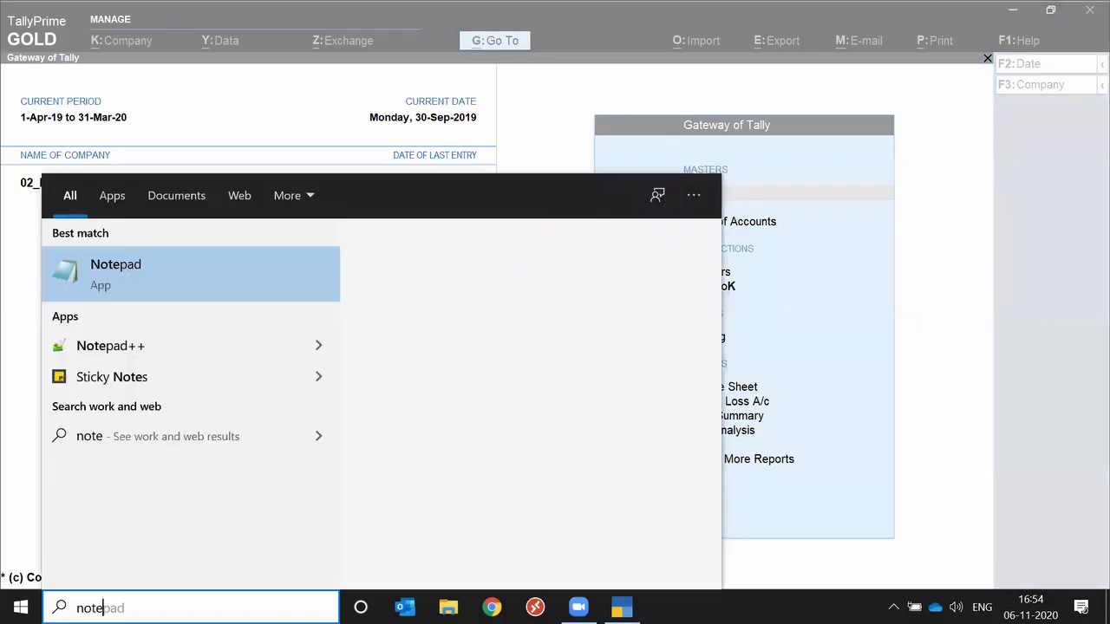
pyautogui.press('Return')
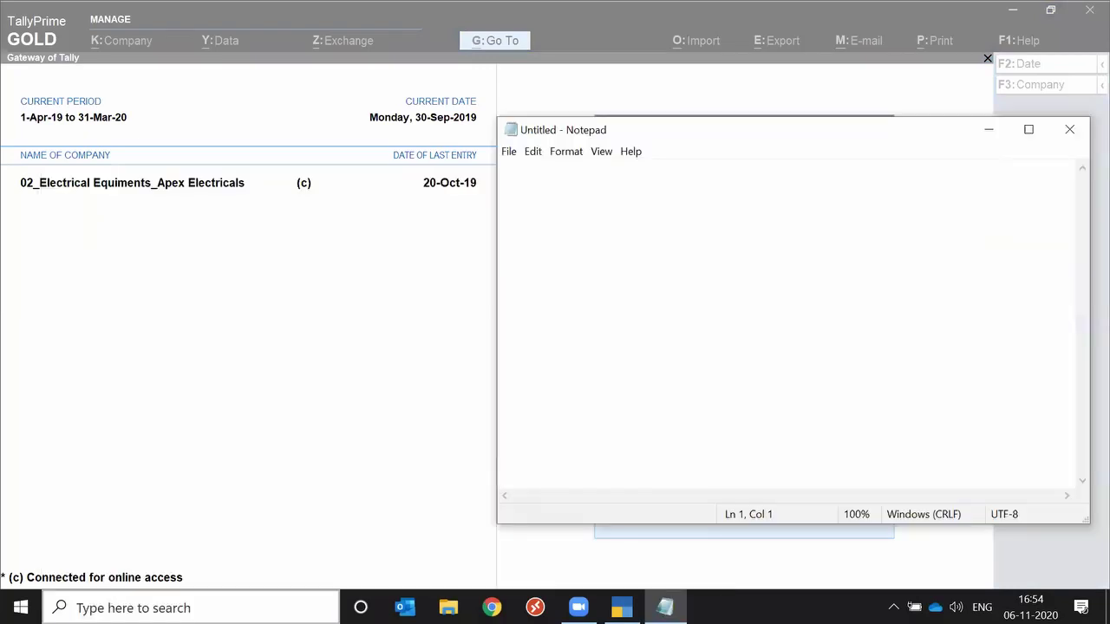
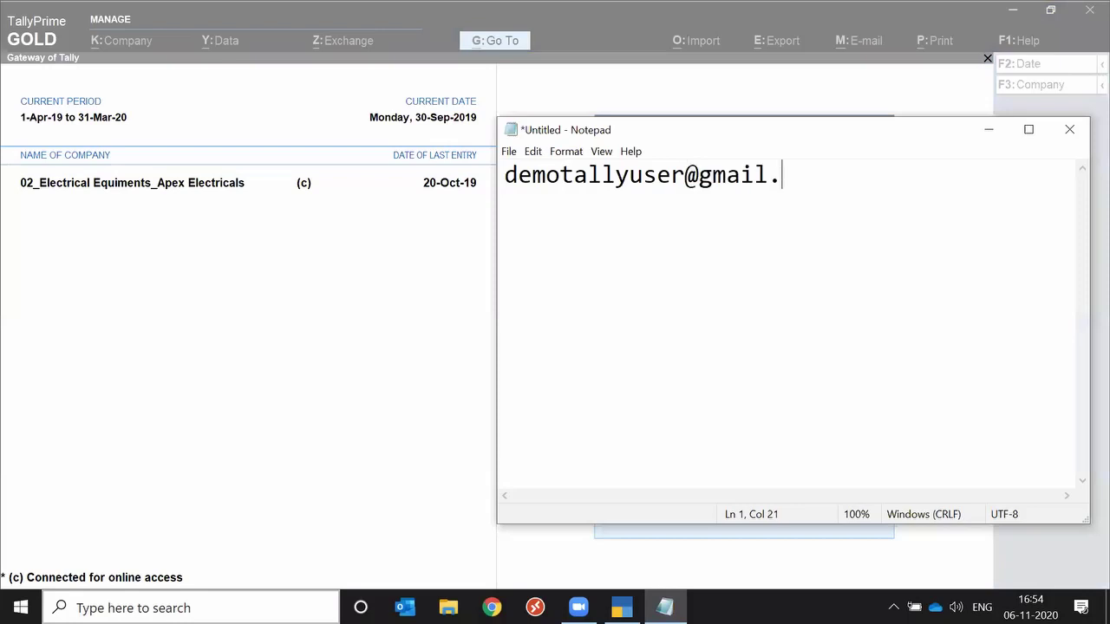
# Write the Tally.NET login e-mail on the first line and its password on the second.
pyautogui.press('Return')
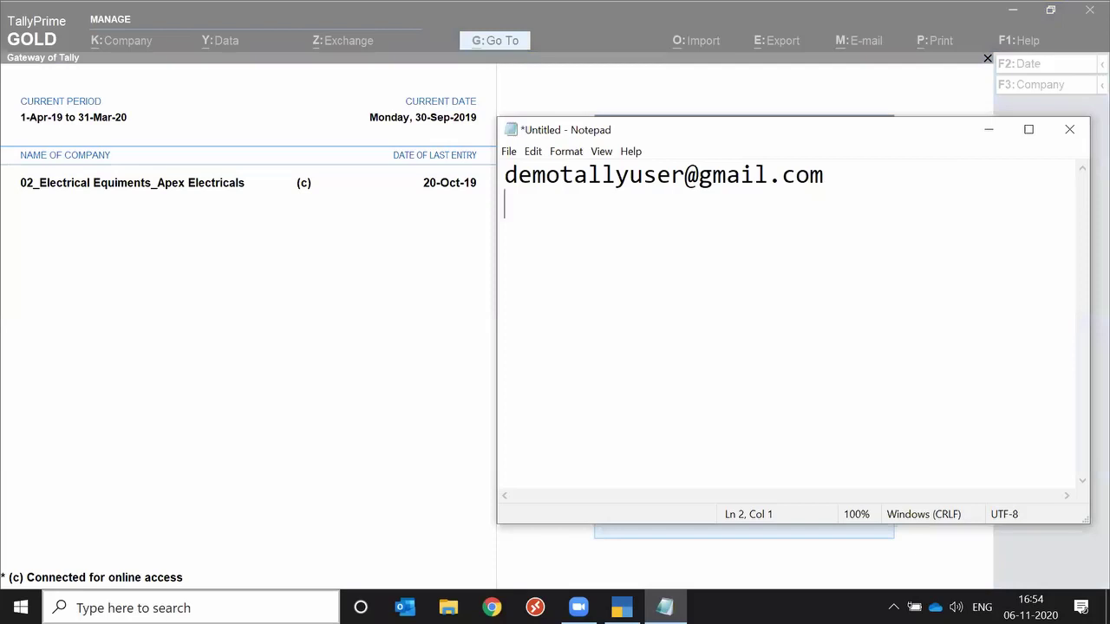
pyautogui.write('12345')
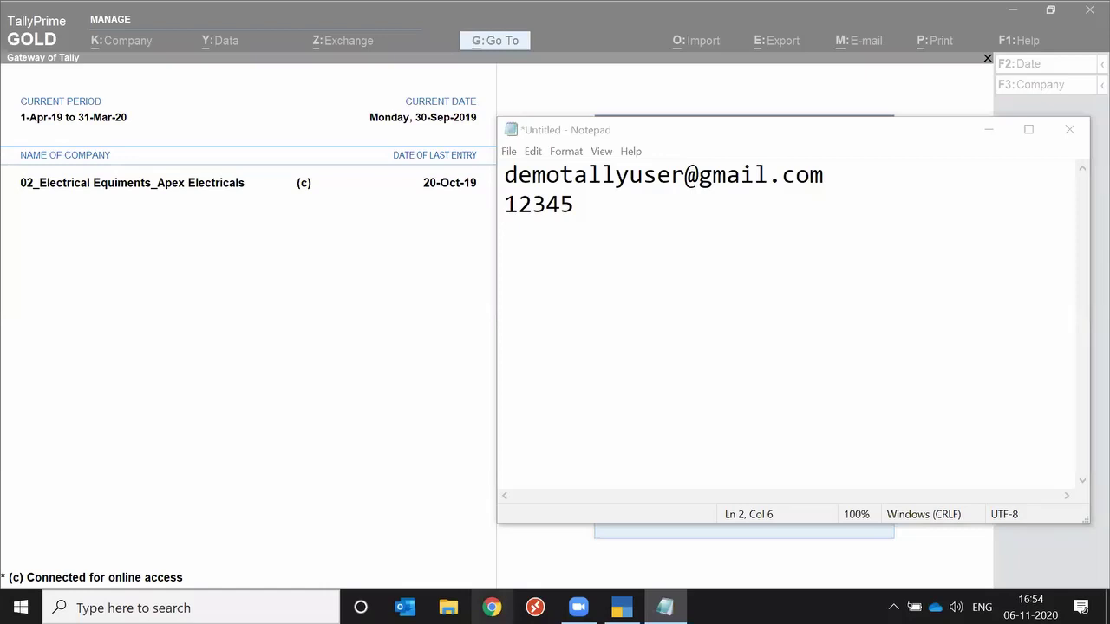
# Load tallysolutions.com in a new Chrome window.
pyautogui.click(491, 607)
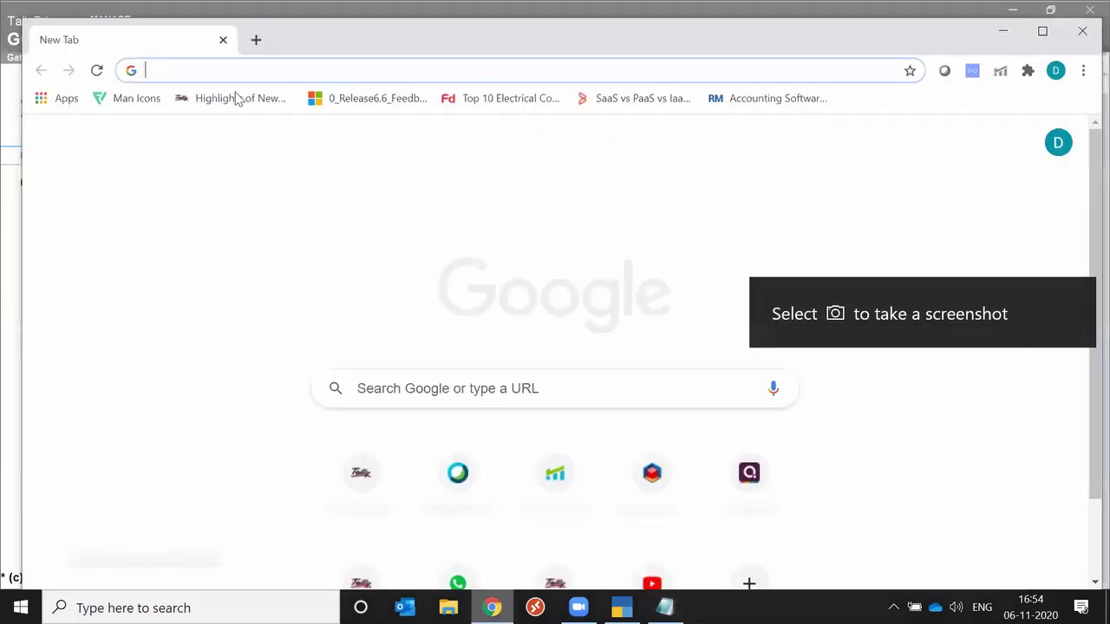
pyautogui.write('tallysolutions.com')
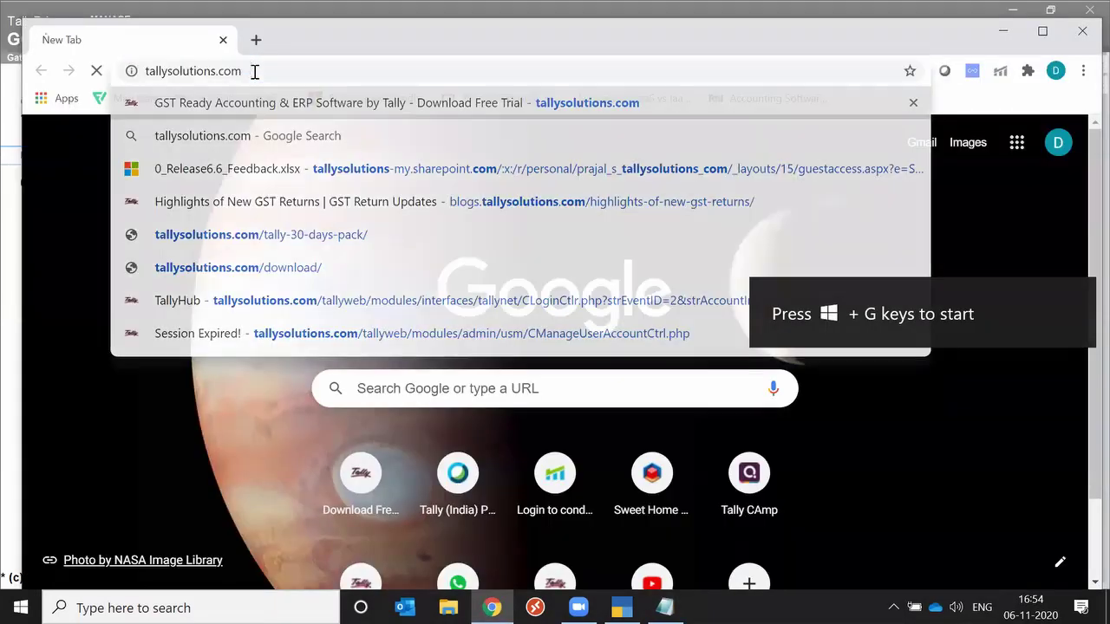
pyautogui.press('Return')
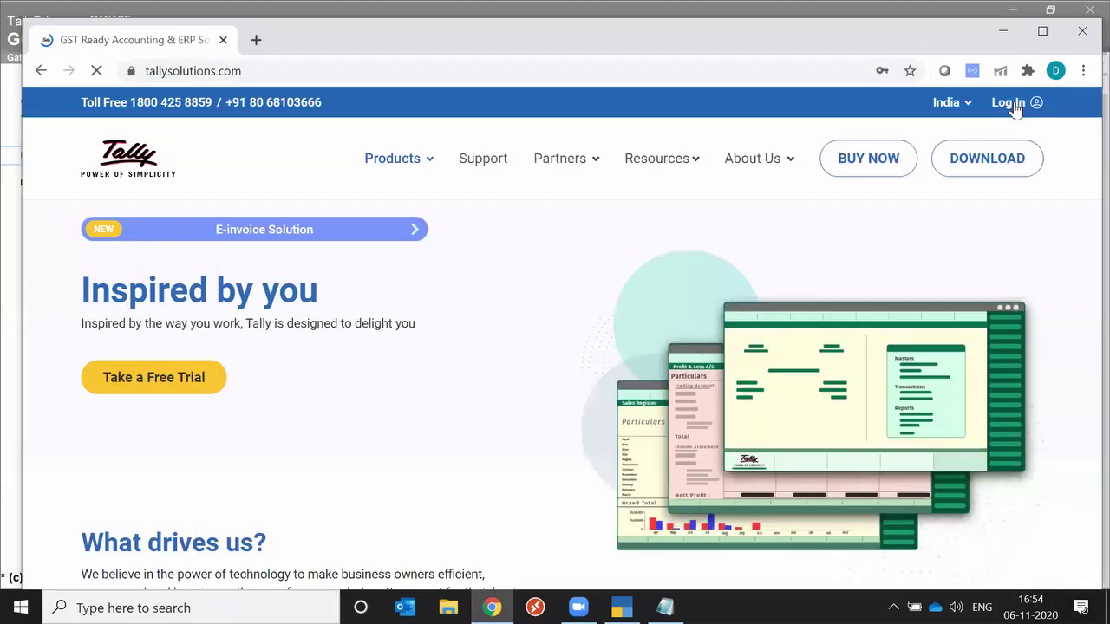
# Log in to the Tally website using the saved Tally.NET ID from autofill.
pyautogui.click(1009, 102)
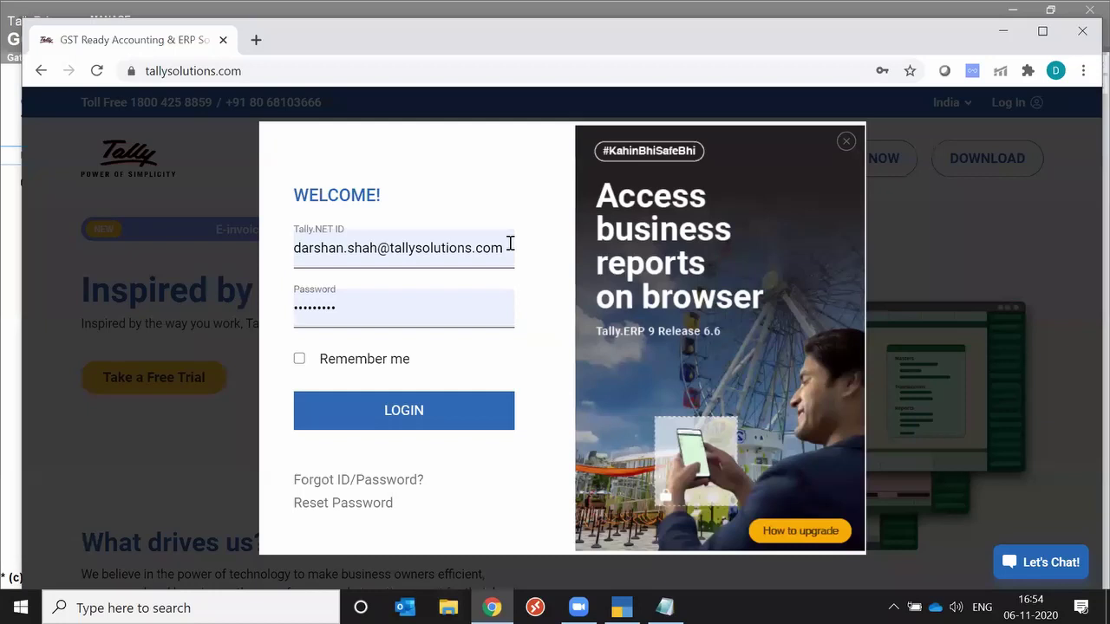
pyautogui.tripleClick(510, 244)
pyautogui.write('dempo')
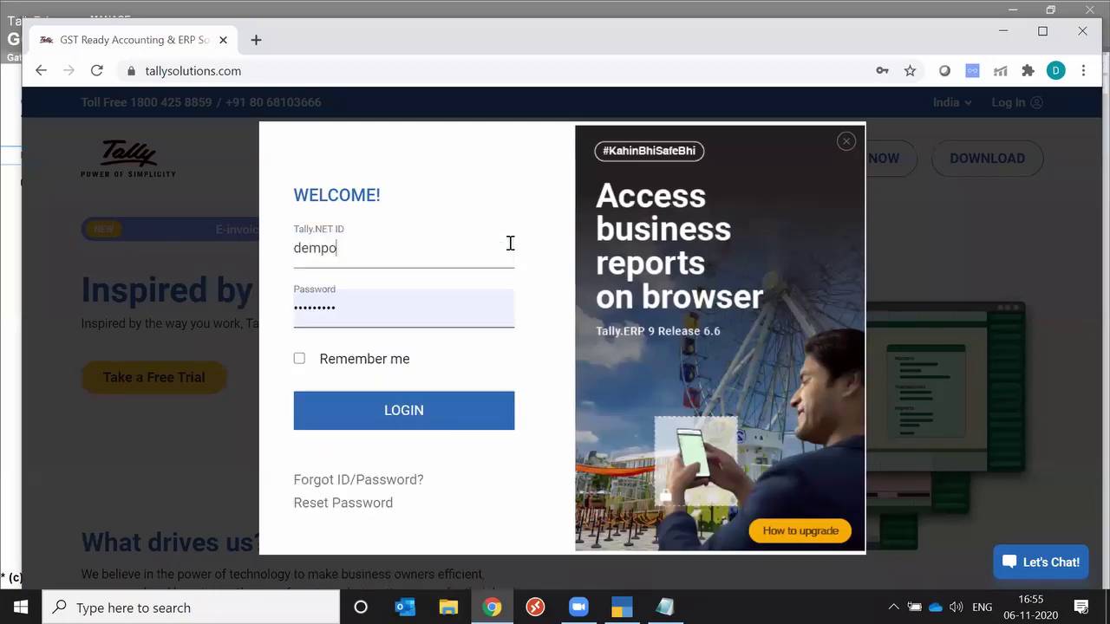
pyautogui.press('BackSpace')
pyautogui.press('BackSpace')
pyautogui.click(401, 302)
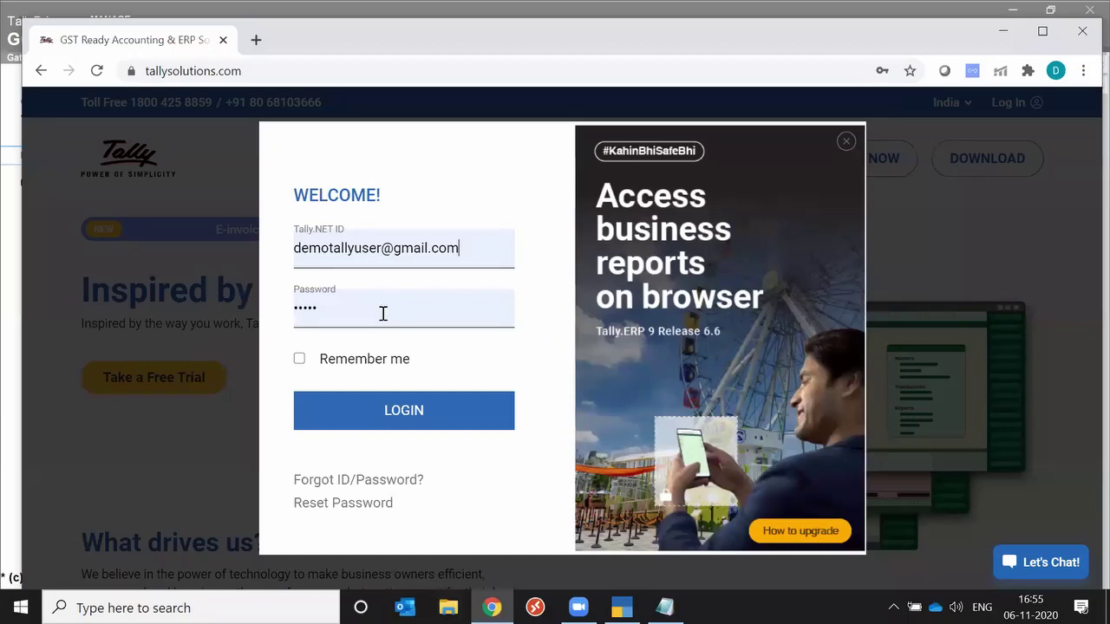
pyautogui.click(398, 414)
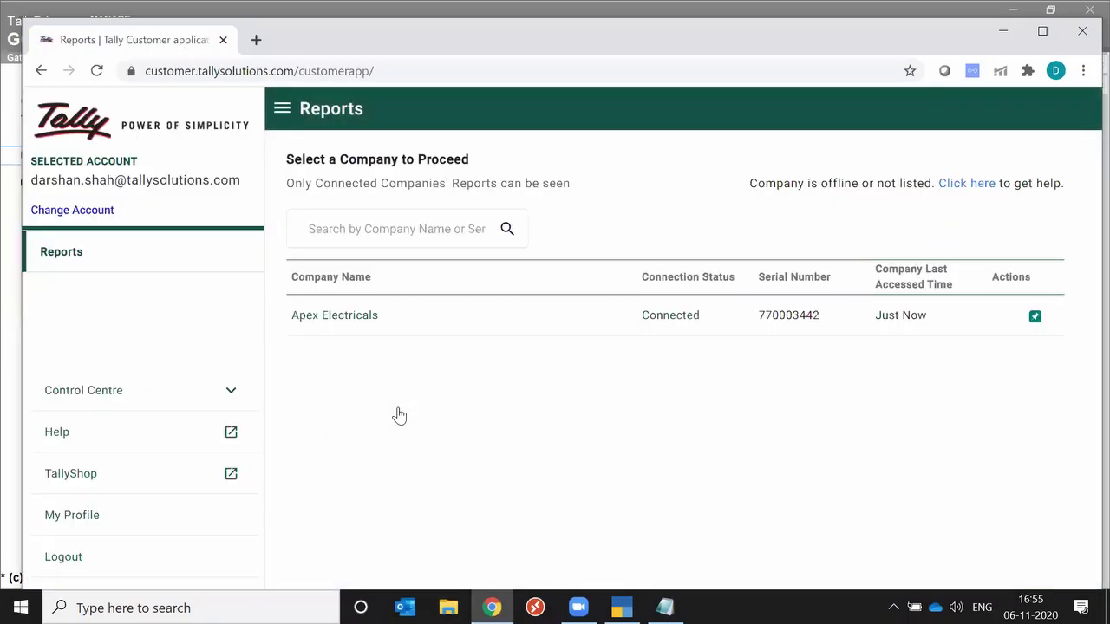
# Open Apex Electricals' list of reports and move up the Common Reports to Cash/Bank Book.
pyautogui.click(361, 320)
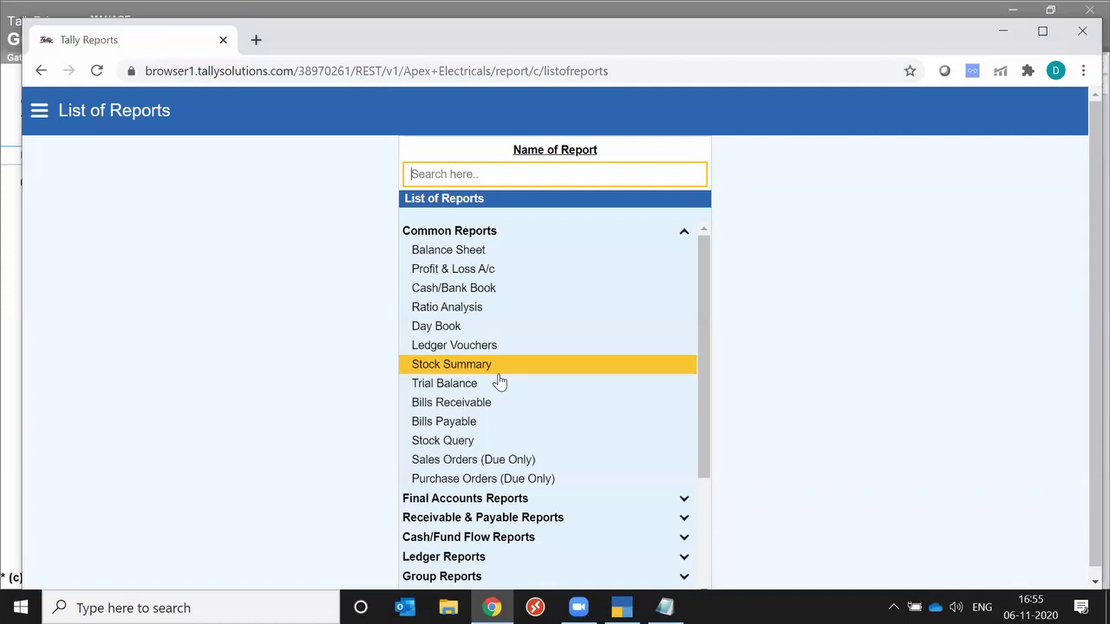
pyautogui.press('Up')
pyautogui.press('Up')
pyautogui.press('Up')
pyautogui.press('Up')
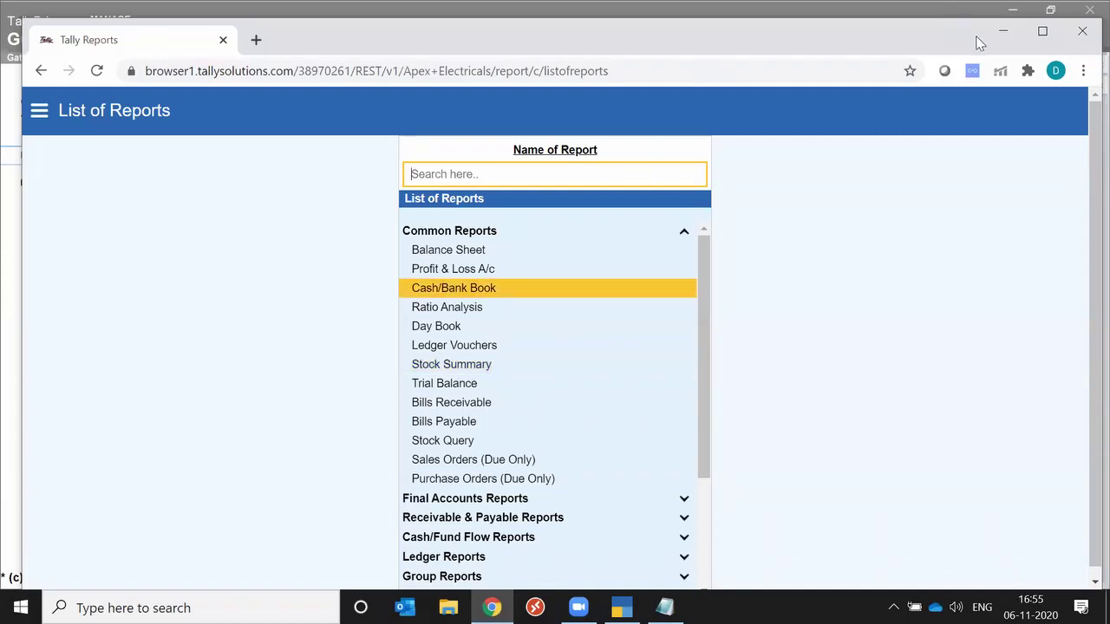
# Minimize Chrome, select the saved login e-mail and password in Notepad, then bring TallyPrime forward.
pyautogui.click(1010, 33)
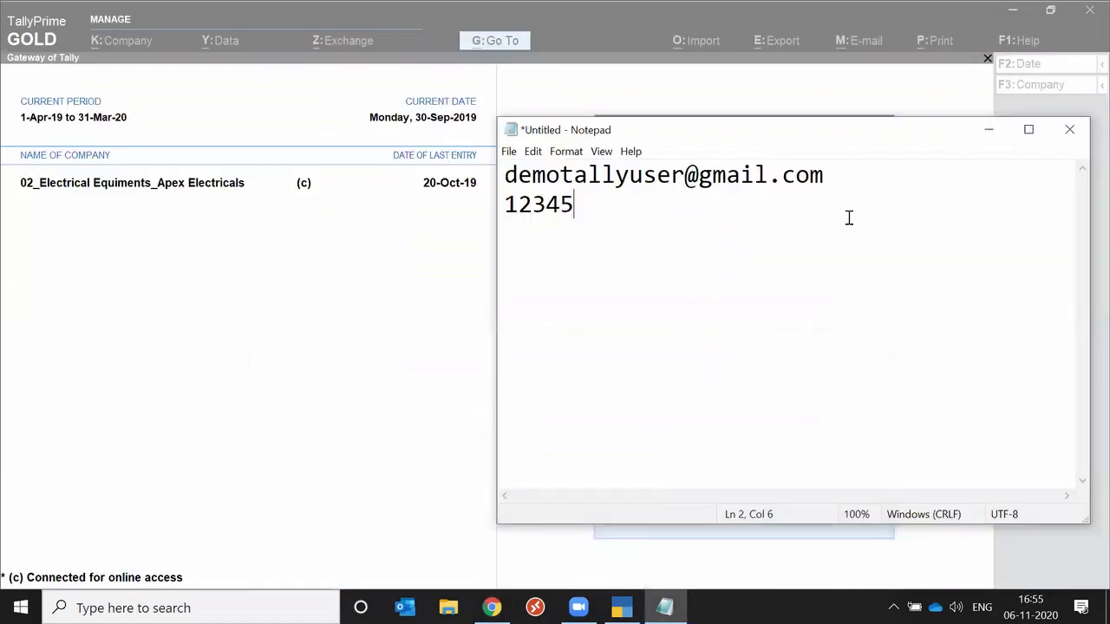
pyautogui.moveTo(505, 176); pyautogui.dragTo(531, 176)
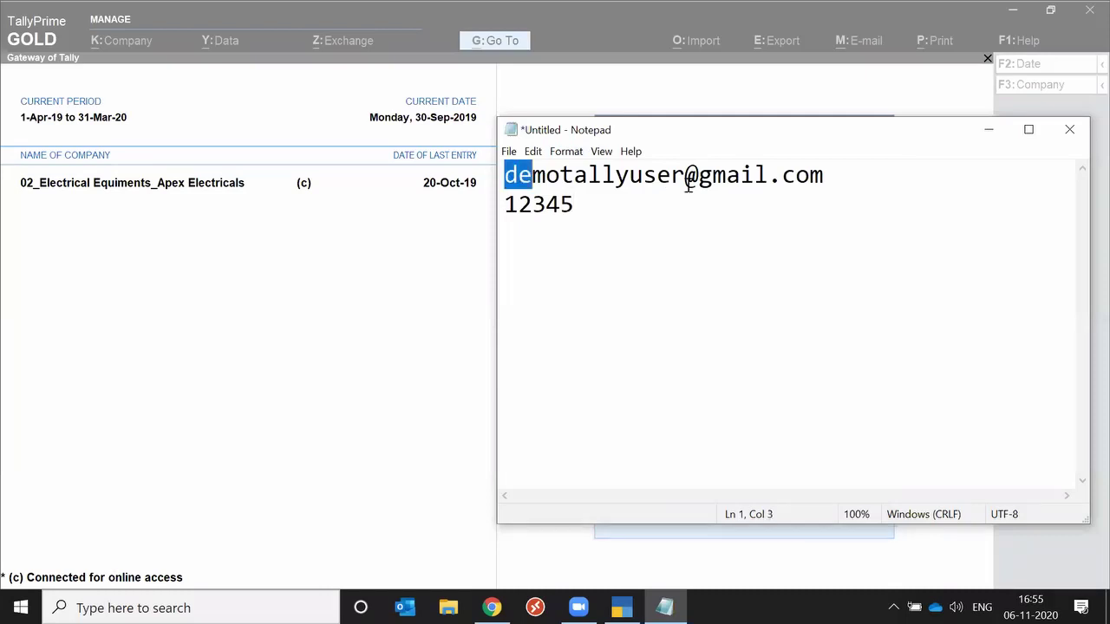
pyautogui.moveTo(688, 184); pyautogui.dragTo(828, 171)
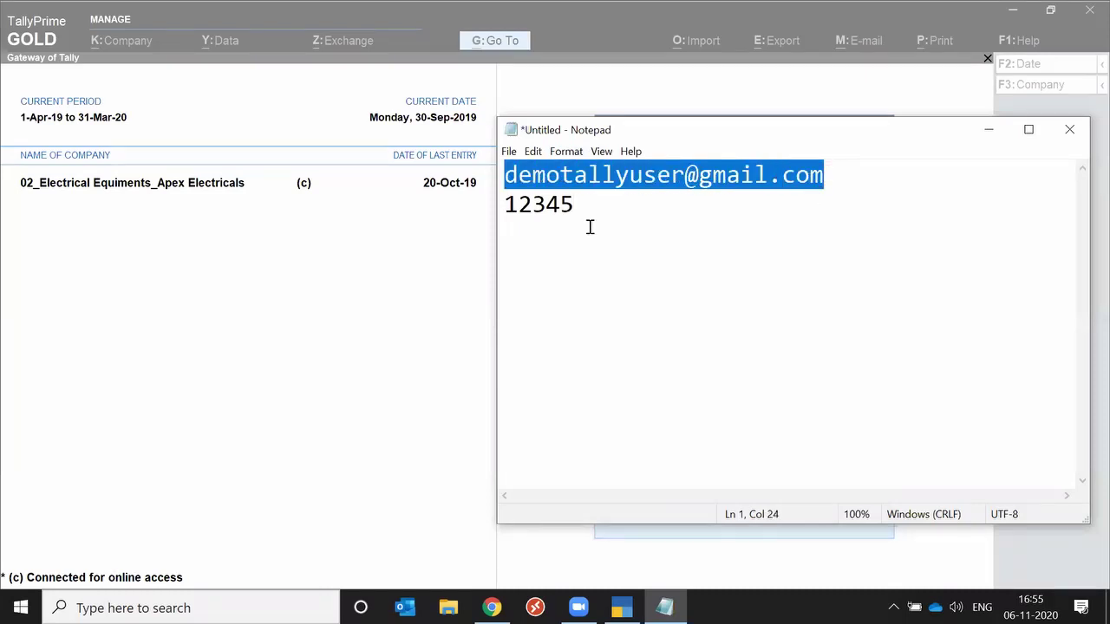
pyautogui.press('Down')
pyautogui.hotkey('shift', 'Home')
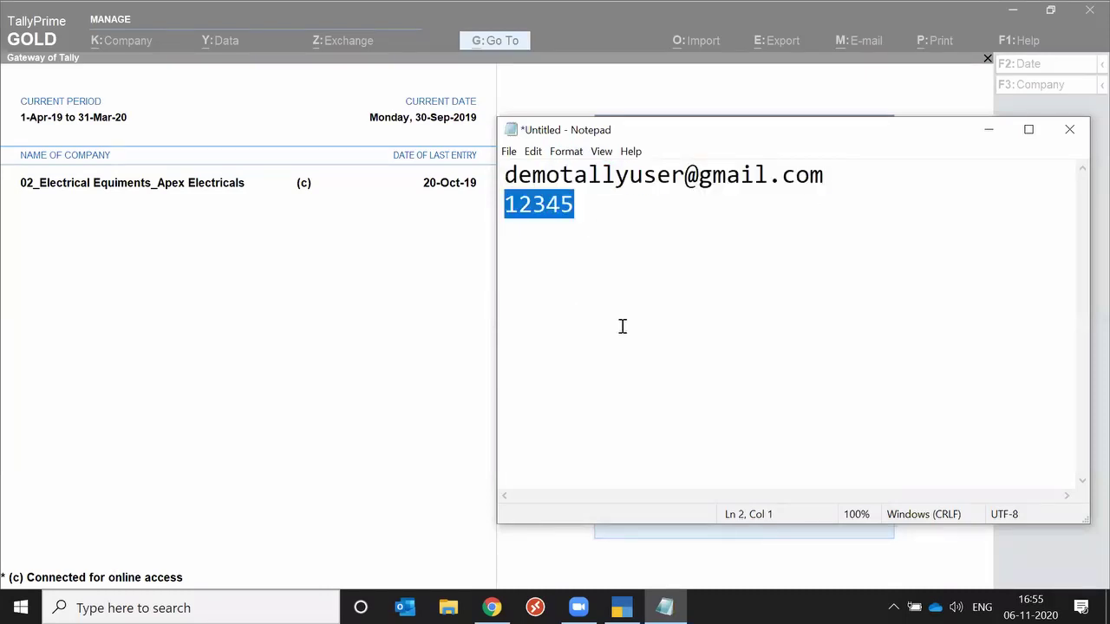
pyautogui.click(377, 274)
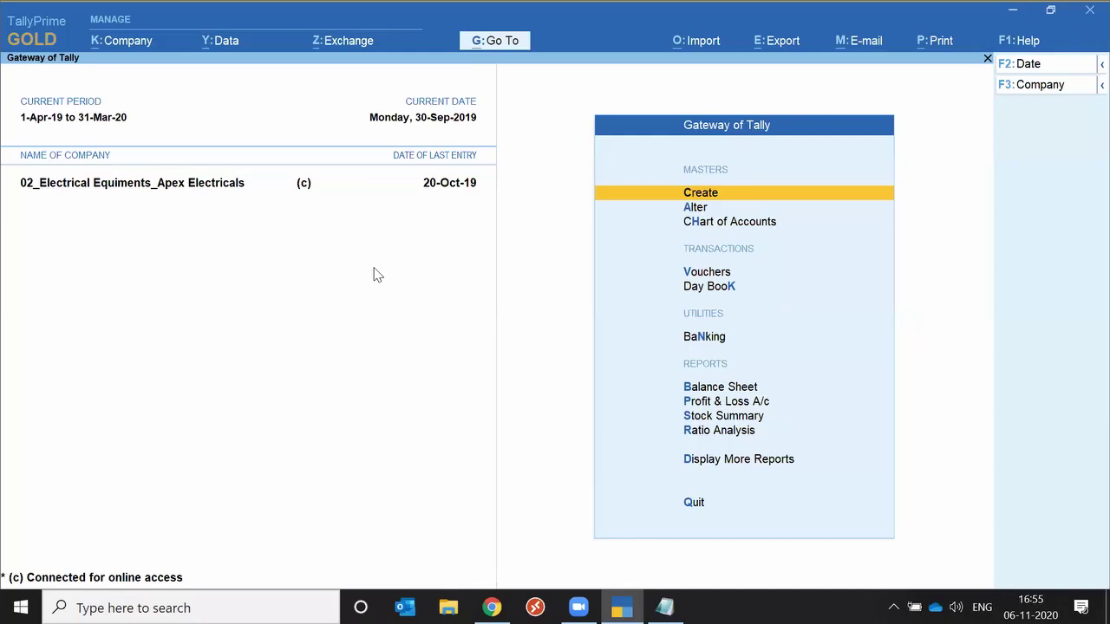
# Switch to Chrome's Tally Reports window with Alt+Tab.
pyautogui.hotkey('alt', 'Tab')
pyautogui.press('Tab')
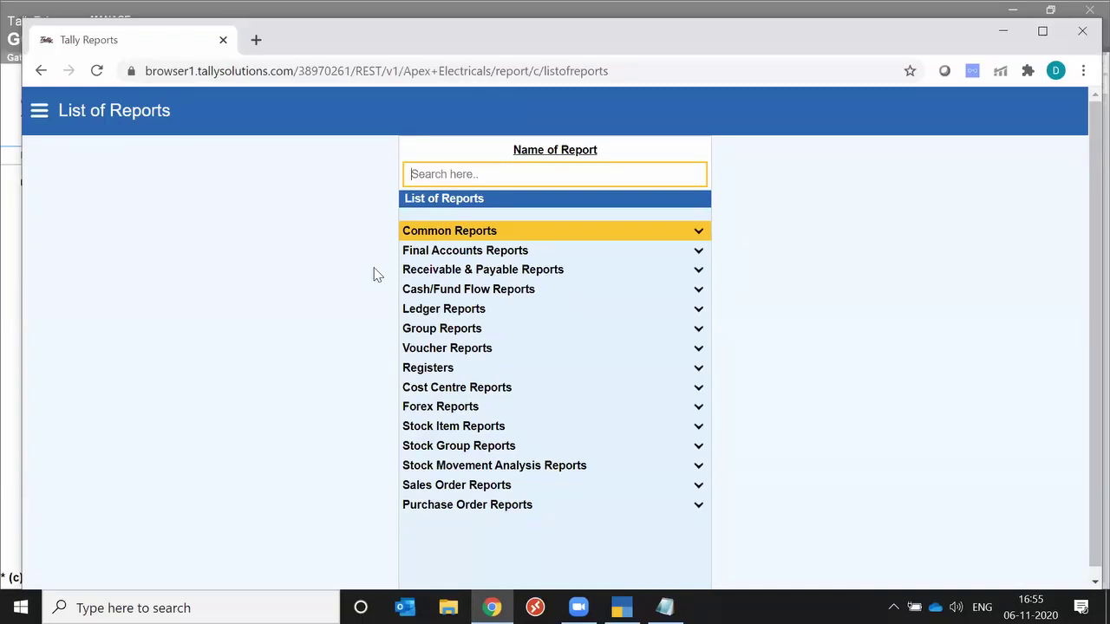
# Expand Final Accounts Reports, return to Common Reports, then minimize Chrome to reveal TallyPrime.
pyautogui.press('Down')
pyautogui.press('Down')
pyautogui.press('Up')
pyautogui.press('Return')
pyautogui.press('Up')
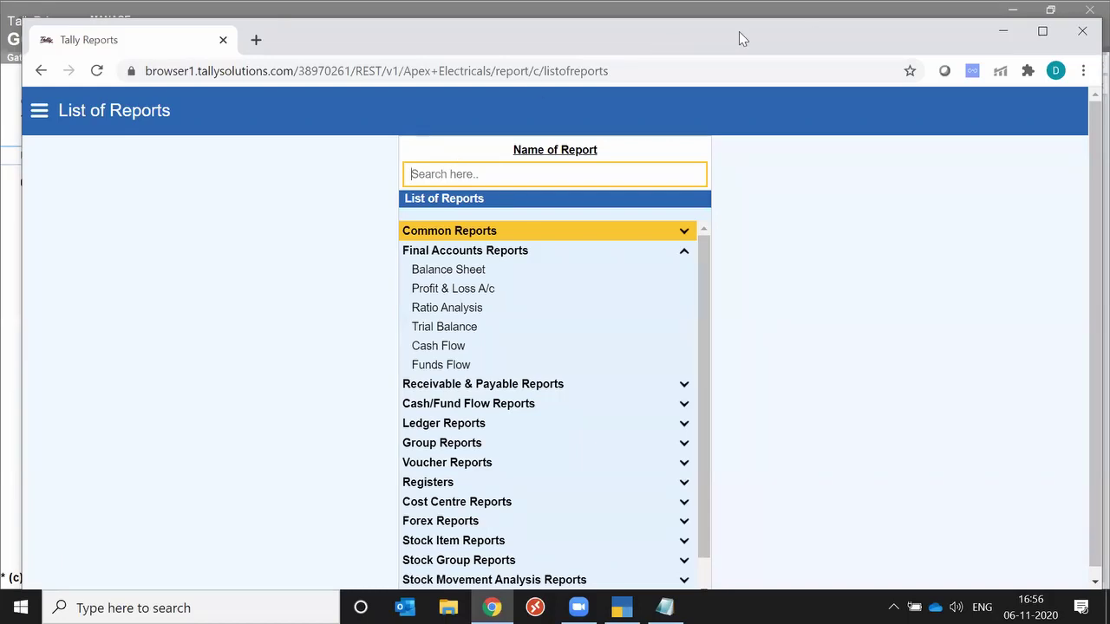
pyautogui.click(1005, 37)
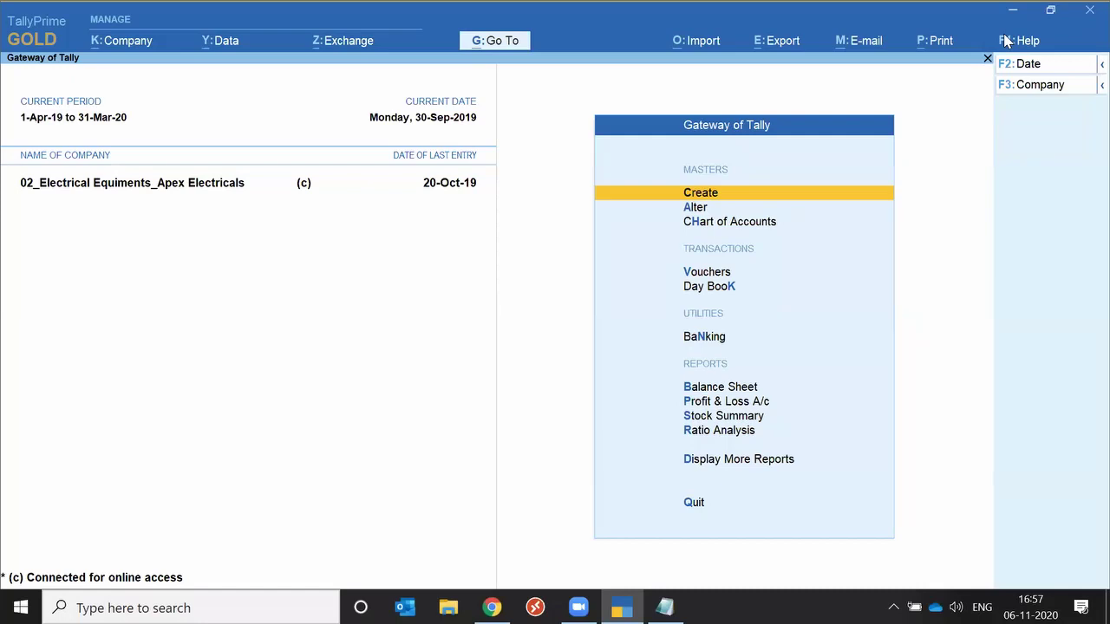
pyautogui.press('d')
pyautogui.press('o')
pyautogui.press('g')
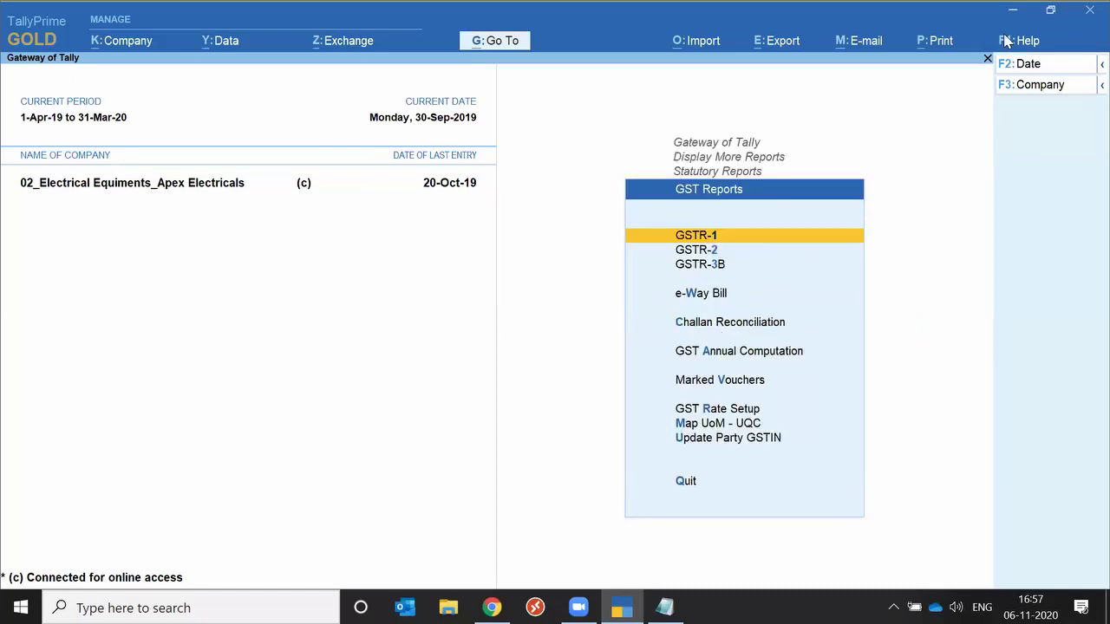
pyautogui.press('Escape')
pyautogui.press('Escape')
pyautogui.press('Escape')
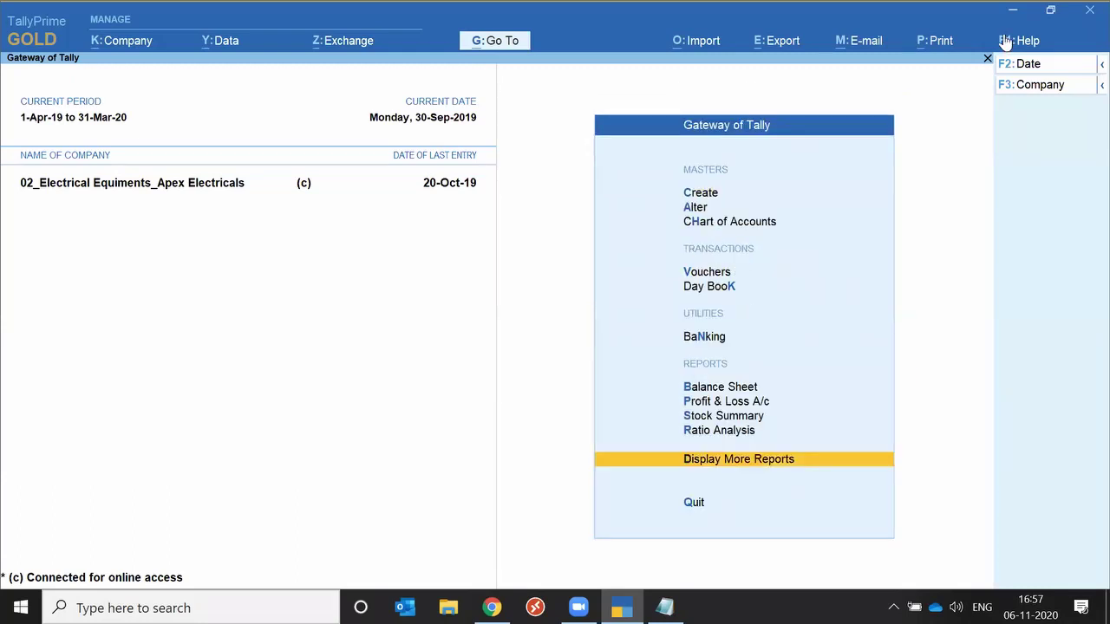
pyautogui.press('d')
pyautogui.press('s')
pyautogui.press('s')
pyautogui.press('Escape')
pyautogui.press('Escape')
pyautogui.press('Escape')
# Open Ledger Outstandings from Go To ('Out') and choose the SD Aadarsh Equipments ledger.
pyautogui.click(499, 47)
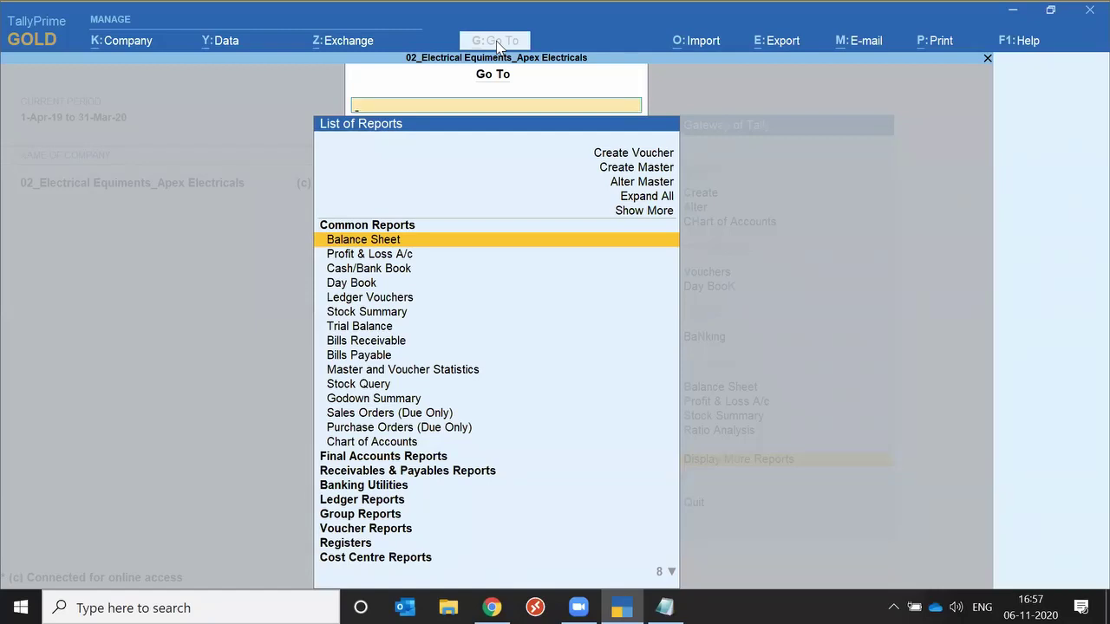
pyautogui.write('Out')
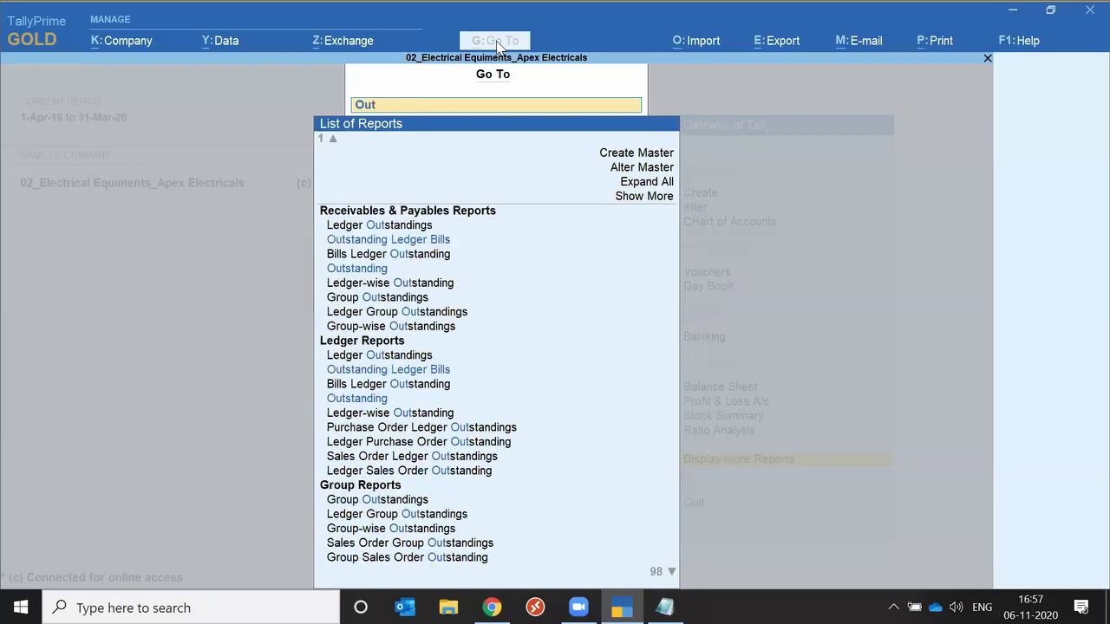
pyautogui.press('Down')
pyautogui.press('Up')
pyautogui.press('Down')
pyautogui.press('Down')
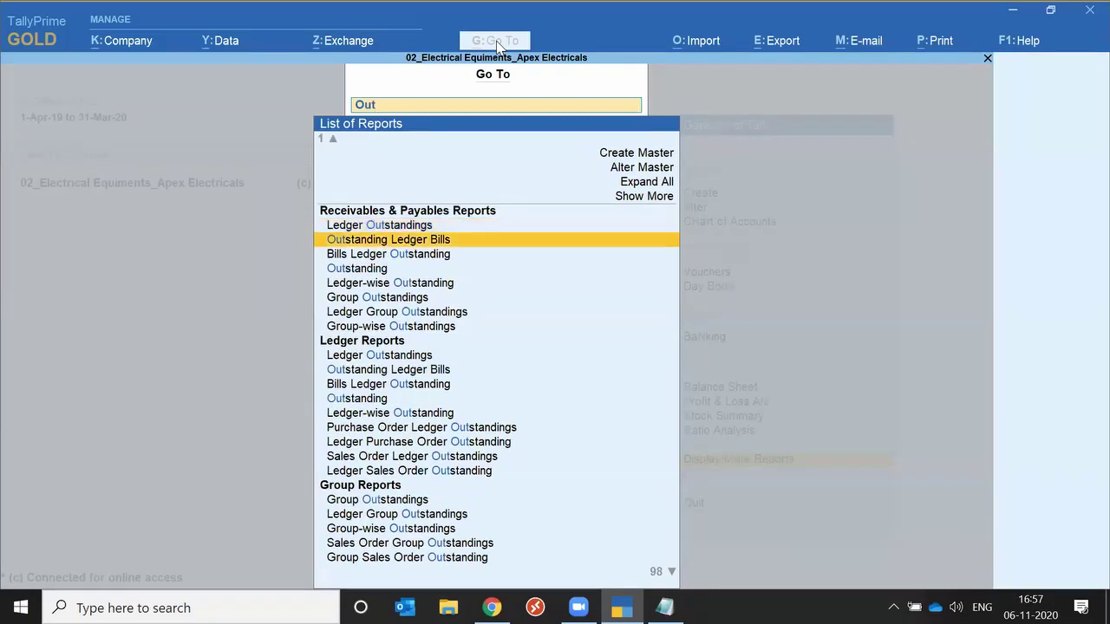
pyautogui.press('Return')
pyautogui.press('Down')
pyautogui.press('Down')
pyautogui.press('Down')
pyautogui.press('Down')
pyautogui.press('Down')
pyautogui.press('Down')
pyautogui.press('Down')
pyautogui.press('Down')
pyautogui.press('Down')
pyautogui.press('Down')
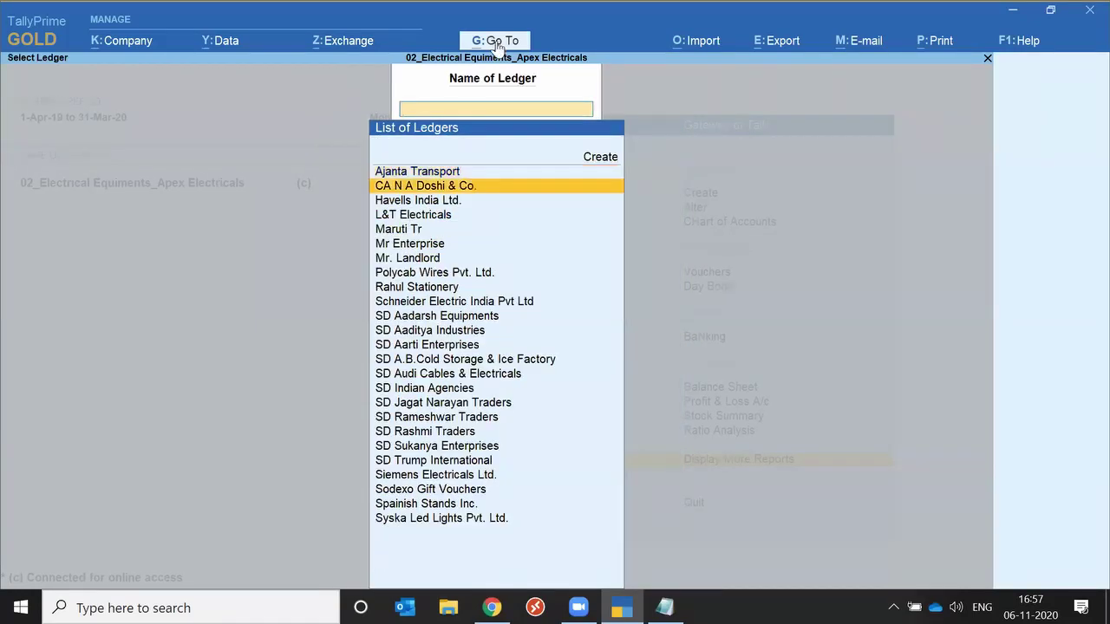
pyautogui.press('Return')
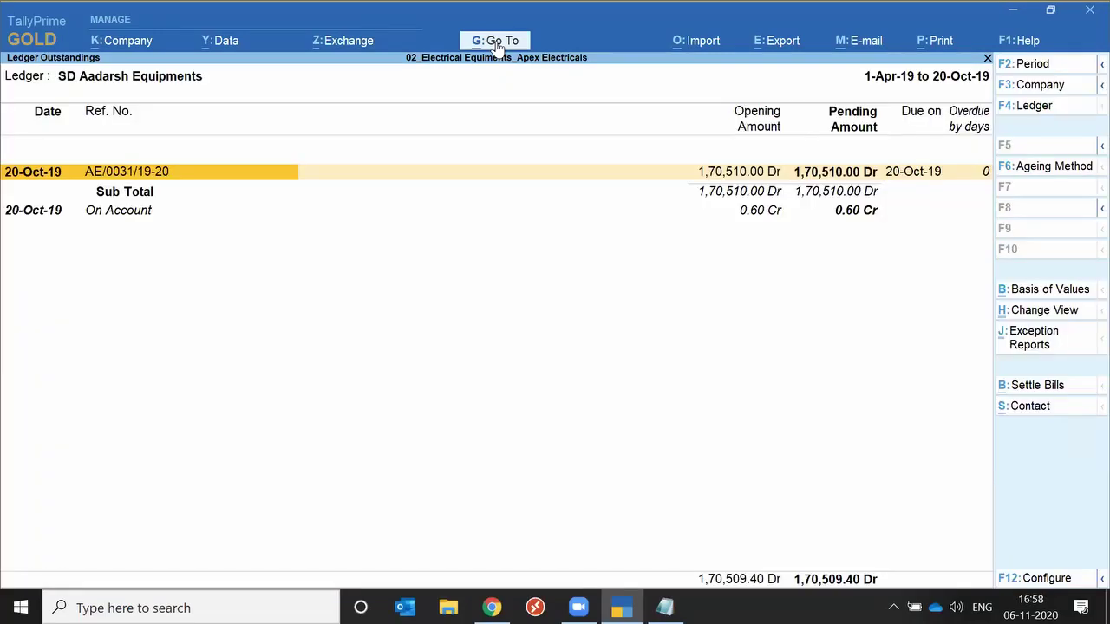
# Open the Stock Summary from Go To ('Stoc') and switch it to the detailed item-wise view.
pyautogui.click(514, 45)
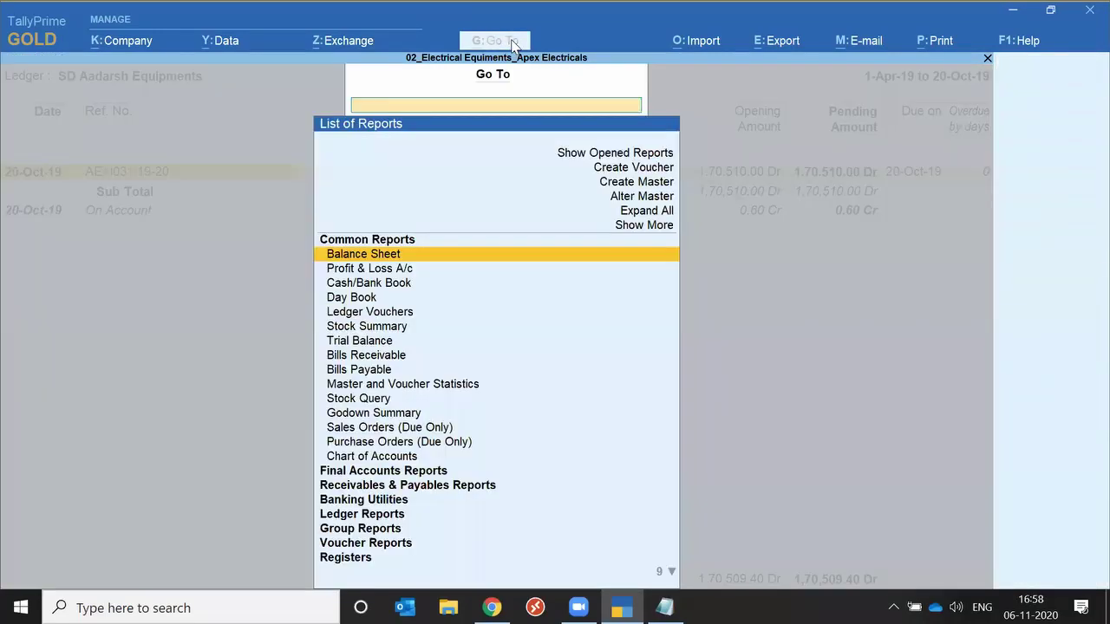
pyautogui.write('Stoc')
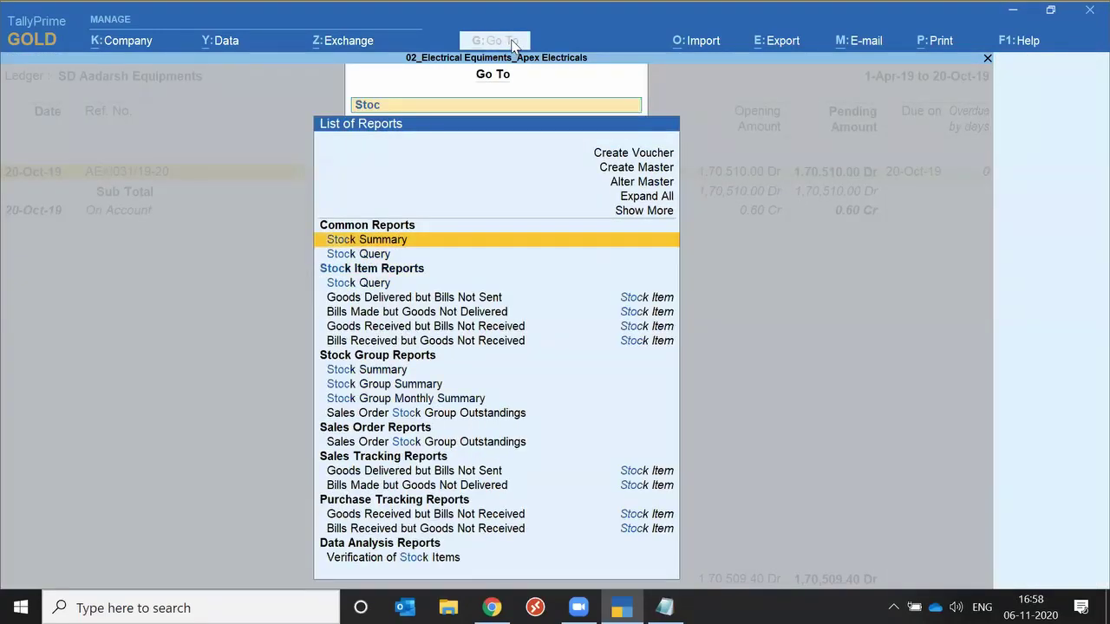
pyautogui.press('Return')
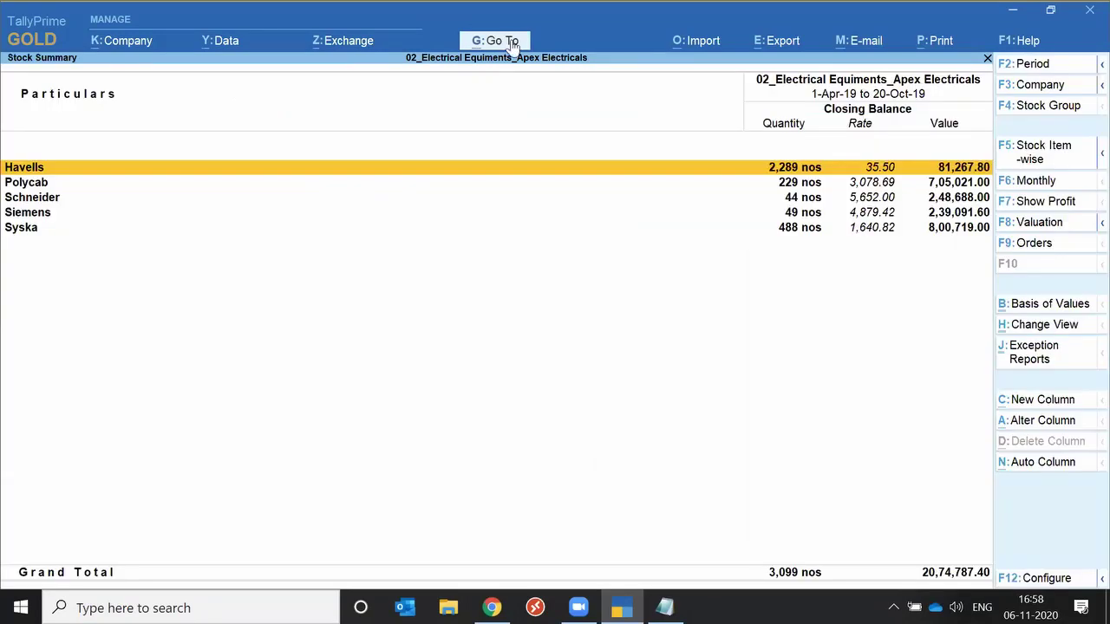
pyautogui.hotkey('alt', 'F5')
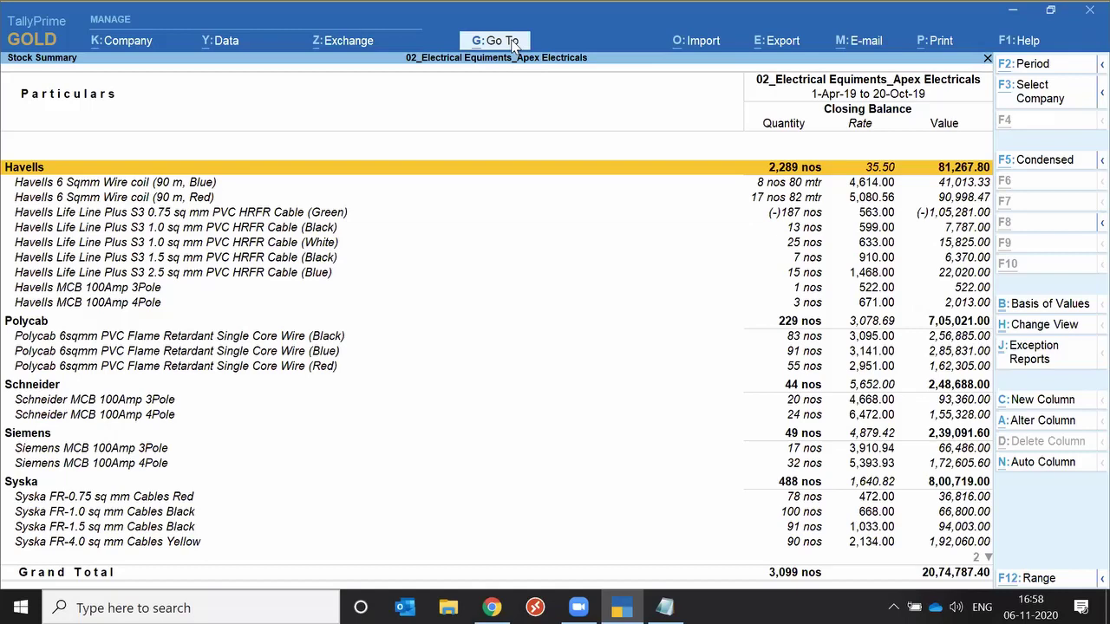
# Open the Final Accounts Reports group from the Go To list.
pyautogui.click(512, 45)
pyautogui.press('Down')
pyautogui.press('Down')
pyautogui.press('Down')
pyautogui.press('Down')
pyautogui.press('Down')
pyautogui.press('Down')
pyautogui.press('Down')
pyautogui.press('Down')
pyautogui.press('Down')
pyautogui.press('Down')
pyautogui.press('Down')
pyautogui.press('Down')
pyautogui.press('Down')
pyautogui.press('Down')
pyautogui.press('Return')
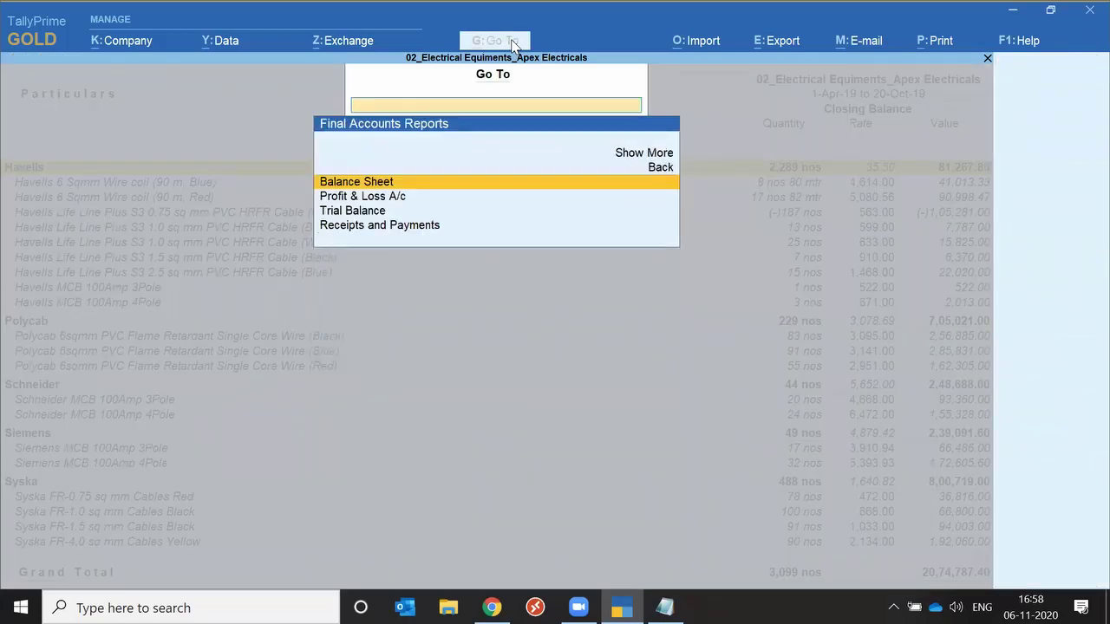
# Open Apex Electricals' Profit & Loss A/c in detailed view, showing gross profit 9,61,471.83.
pyautogui.press('Down')
pyautogui.press('Return')
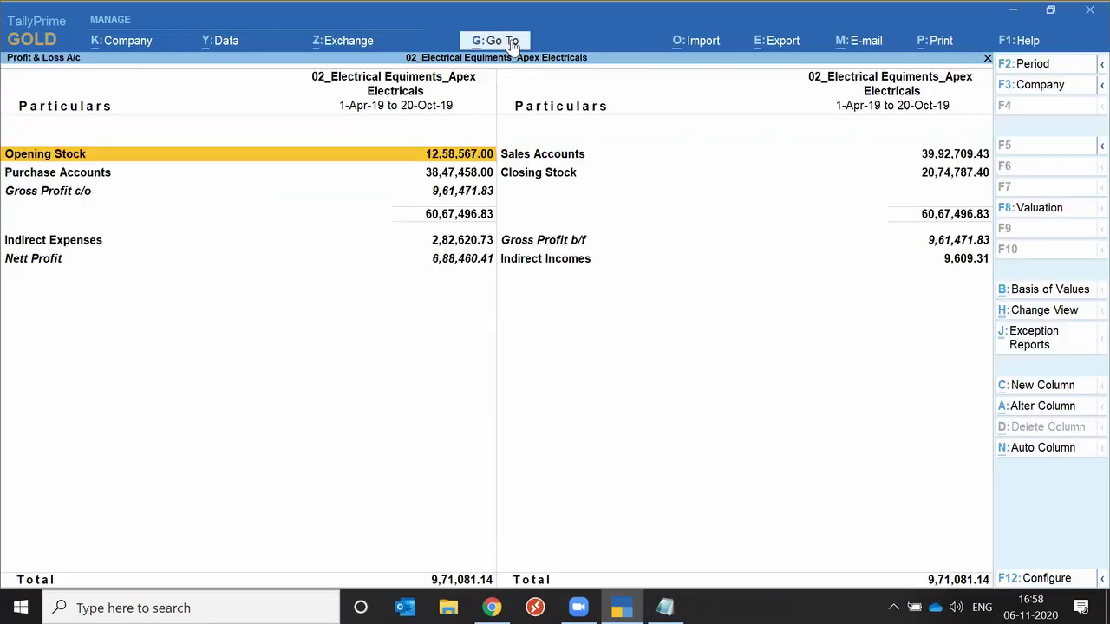
pyautogui.hotkey('alt', 'F5')
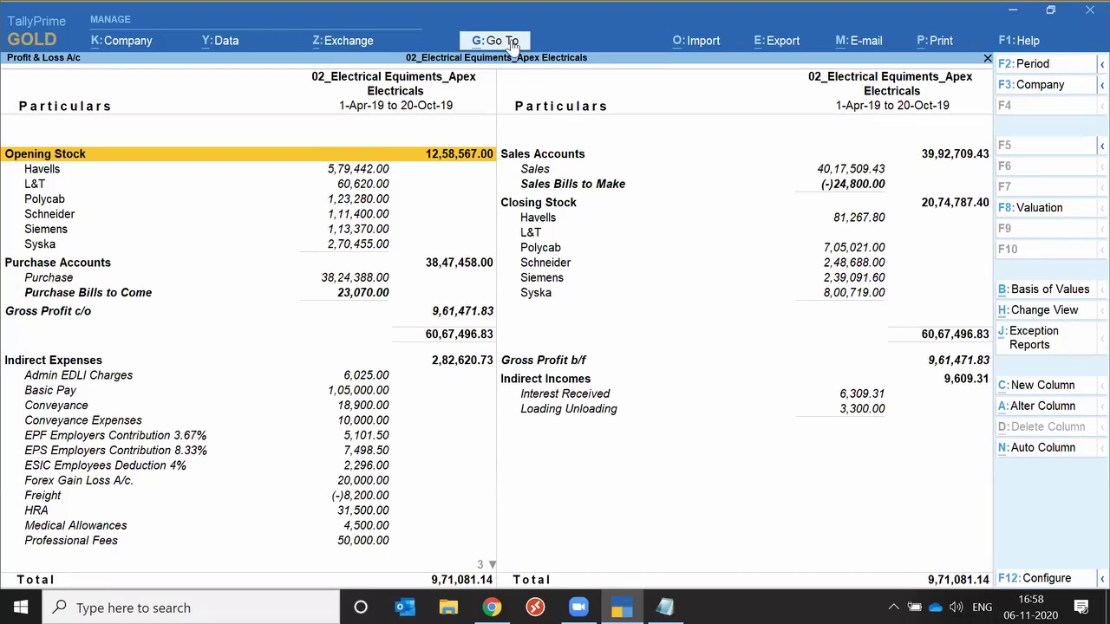
pyautogui.click(512, 42)
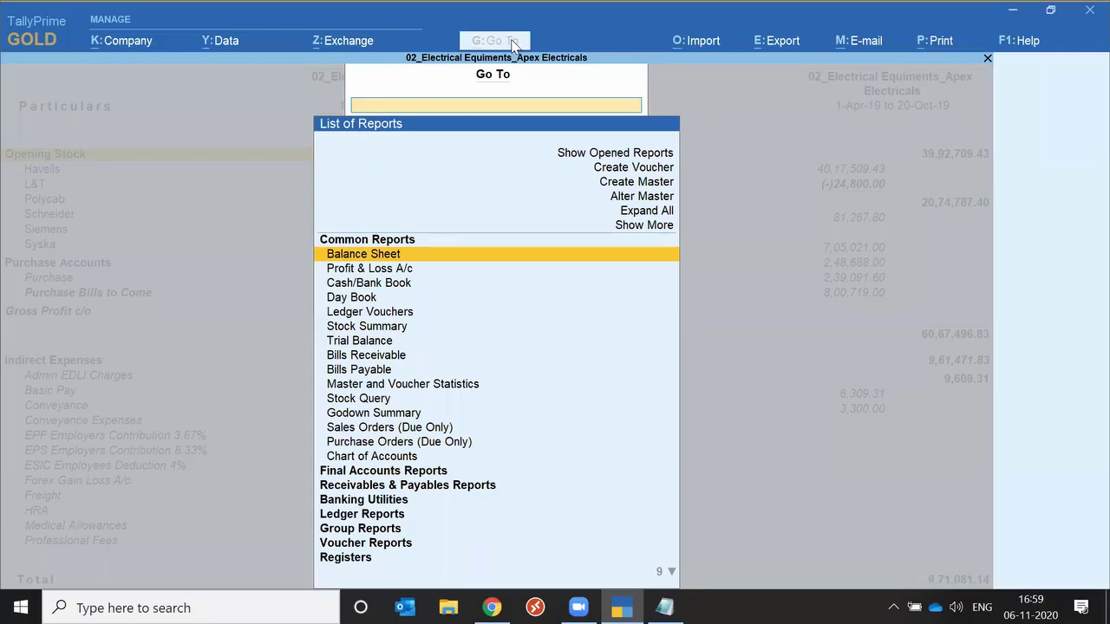
# Open the GSTR-1 report by searching 'Gstr' in Go To.
pyautogui.write('Gstr')
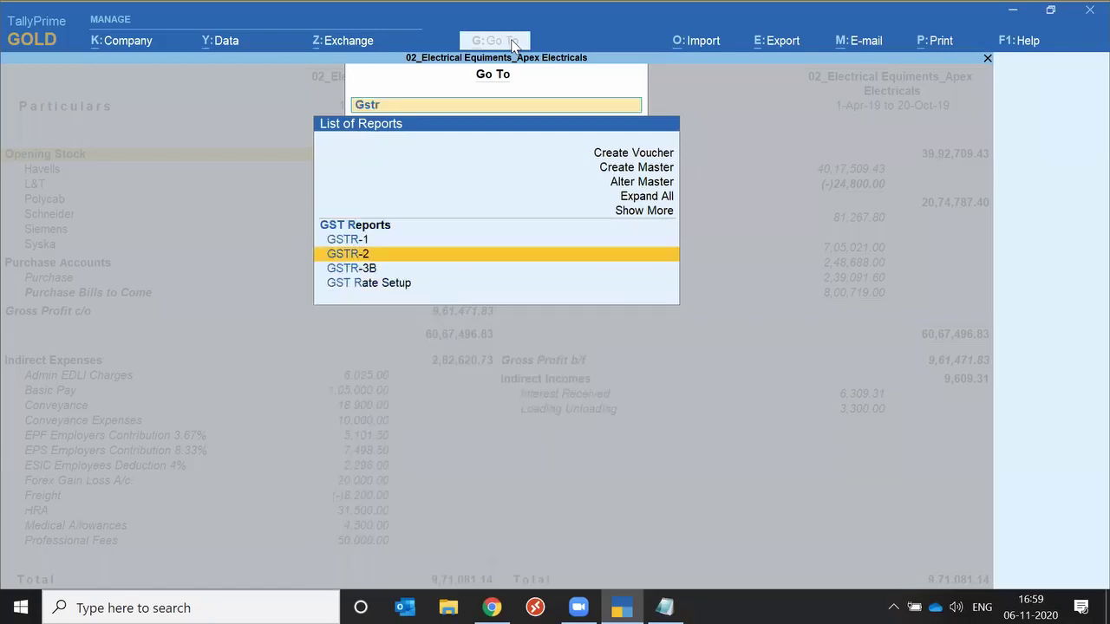
pyautogui.press('Up')
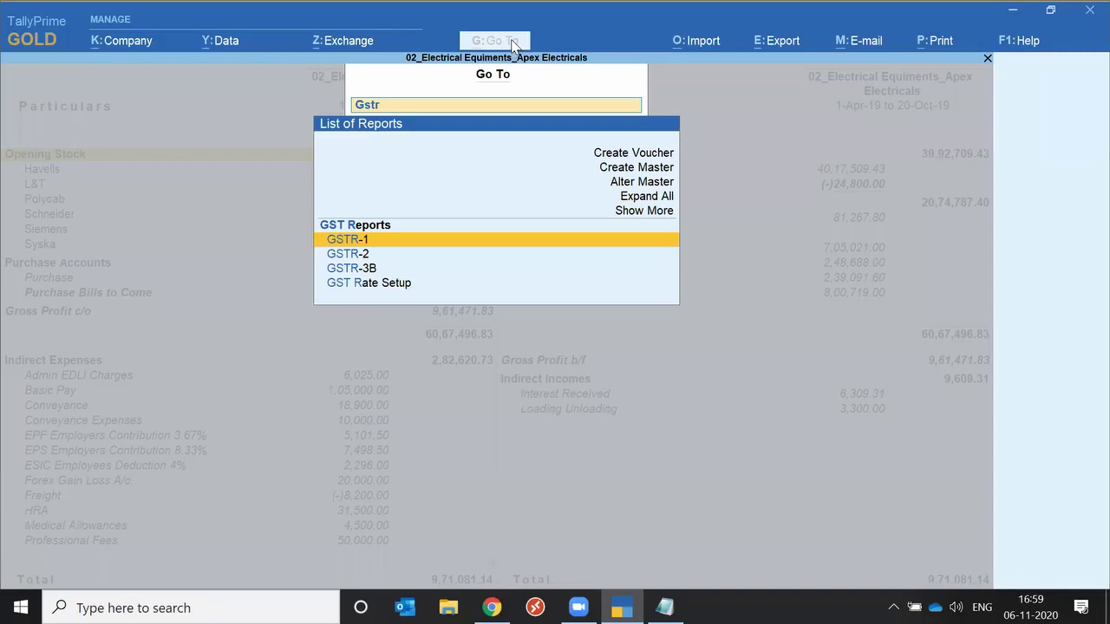
pyautogui.press('Return')
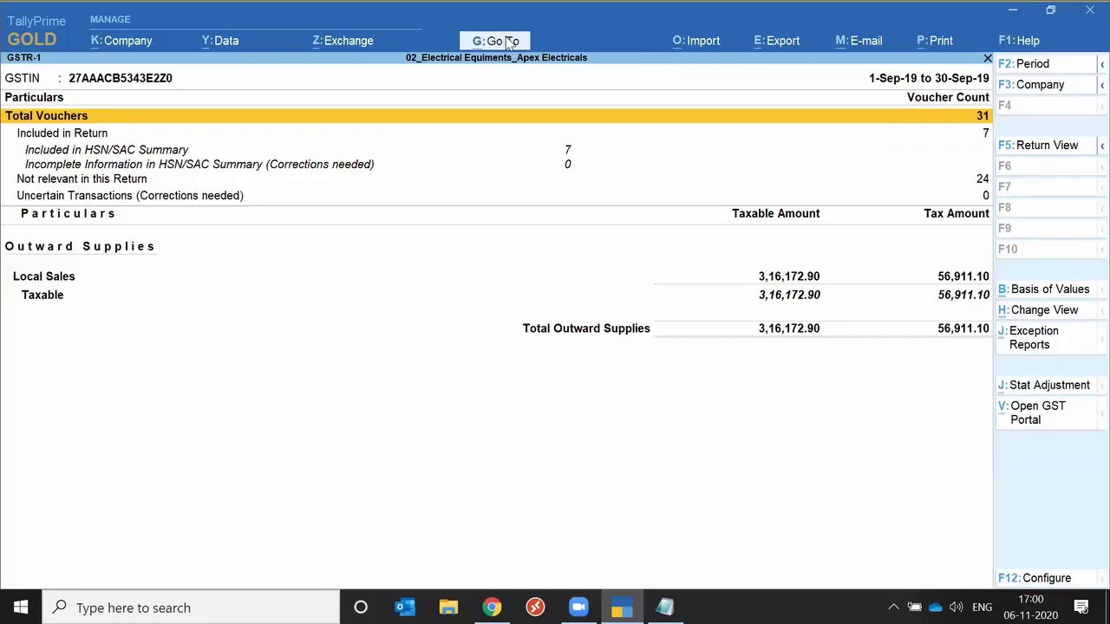
# Open the GSTR-3B report for September 2019 by searching 'Gs' in Go To.
pyautogui.click(510, 42)
pyautogui.write('Gs')
pyautogui.press('Down')
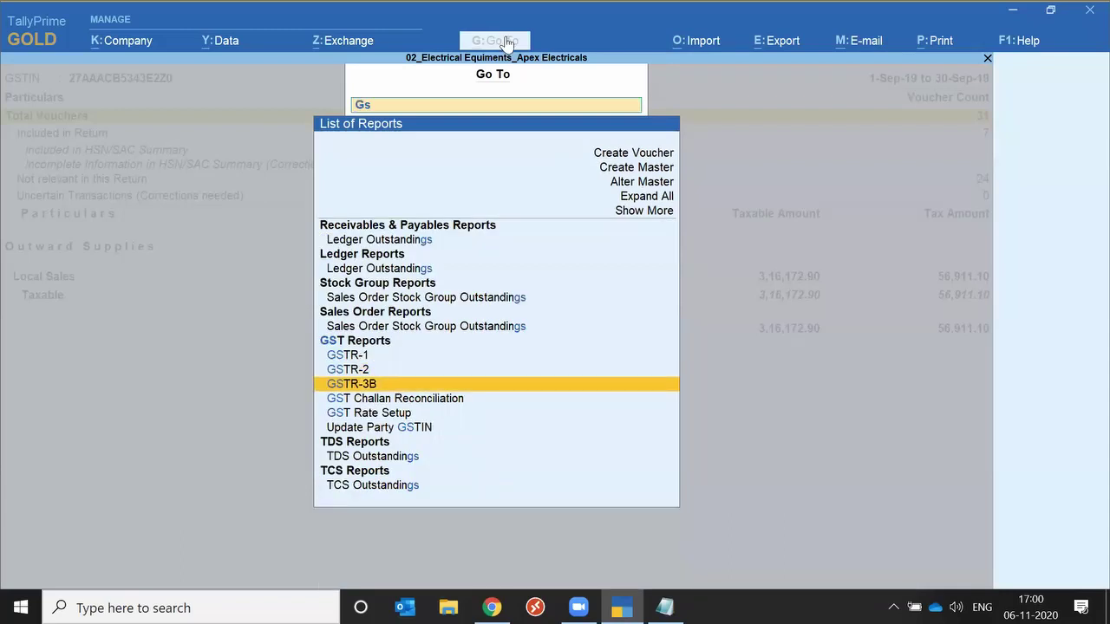
pyautogui.press('Return')
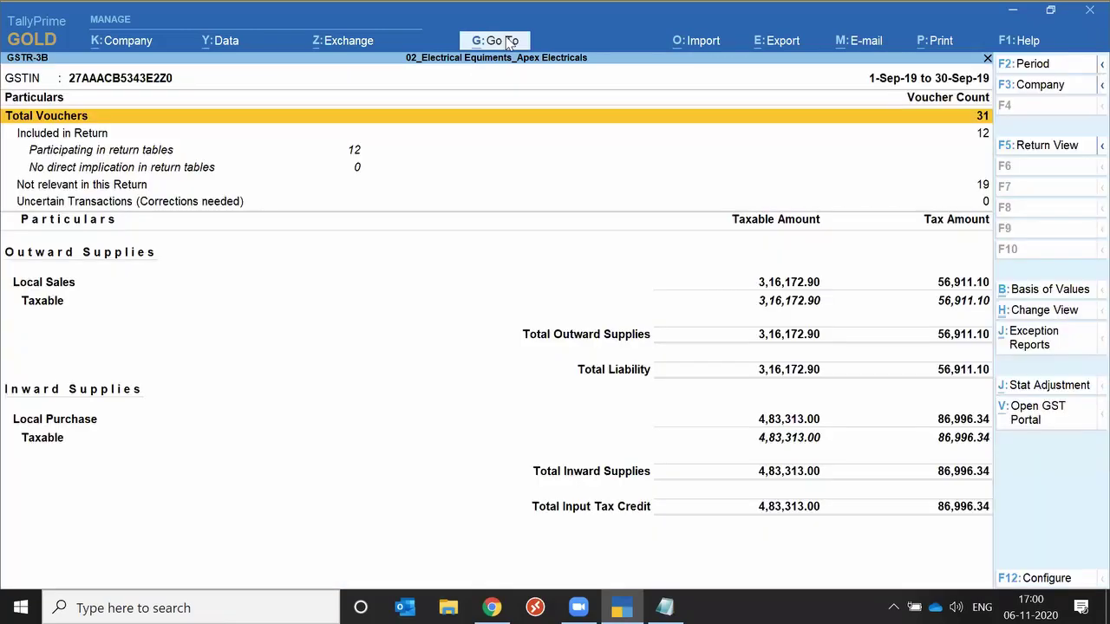
pyautogui.click(510, 42)
# Search 'For' and open Form 26Q, showing 57 vouchers and 1,000.00 deducted on rent.
pyautogui.write('For')
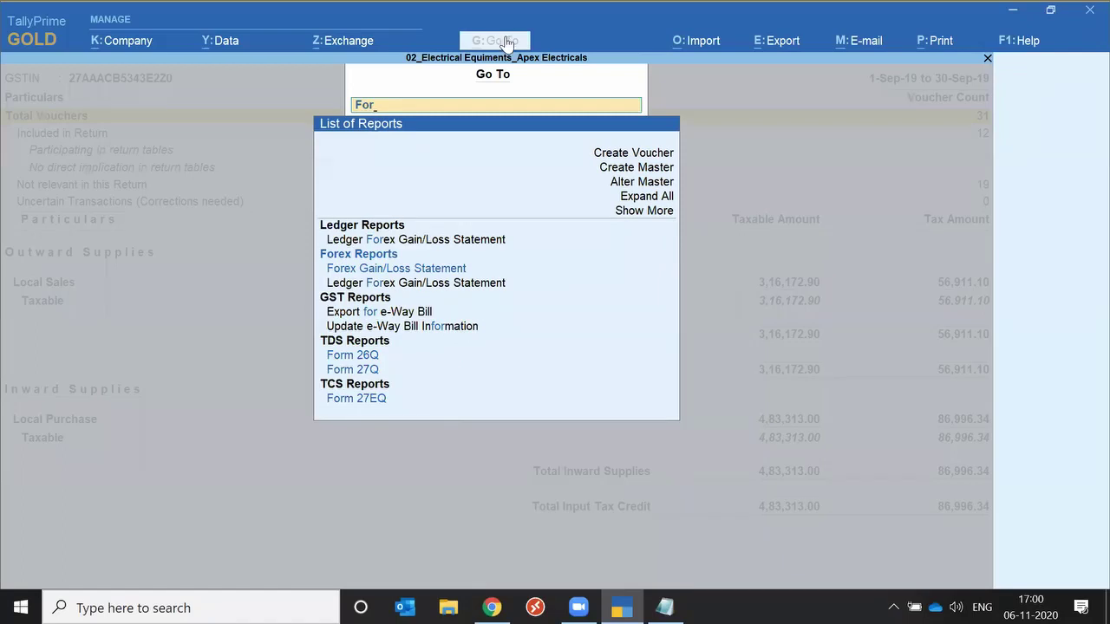
pyautogui.press('Return')
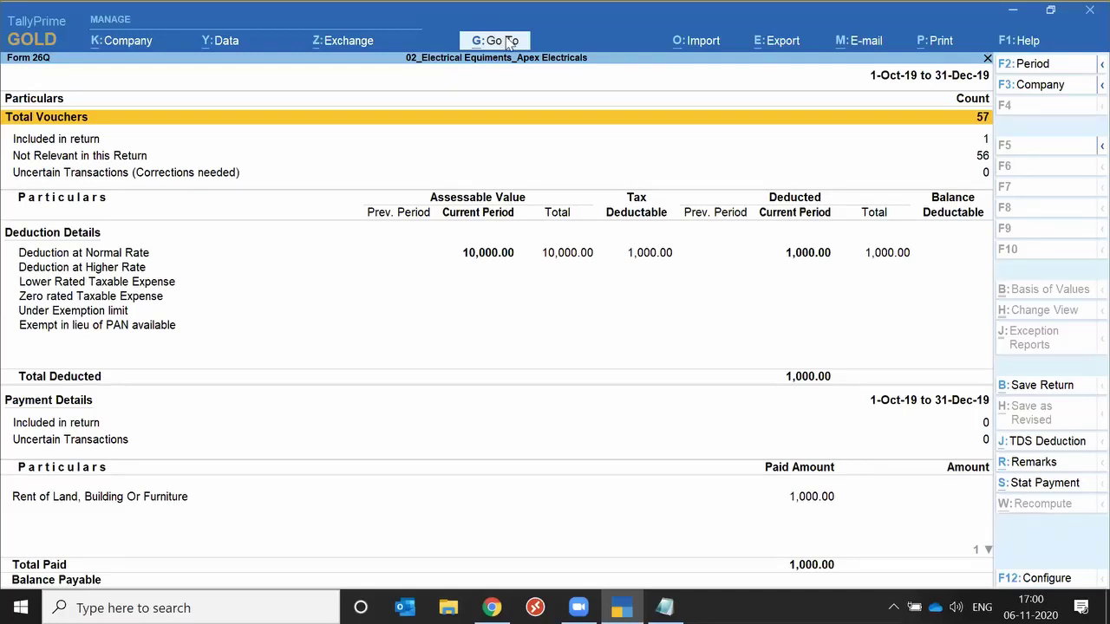
pyautogui.click(510, 42)
pyautogui.press('Up')
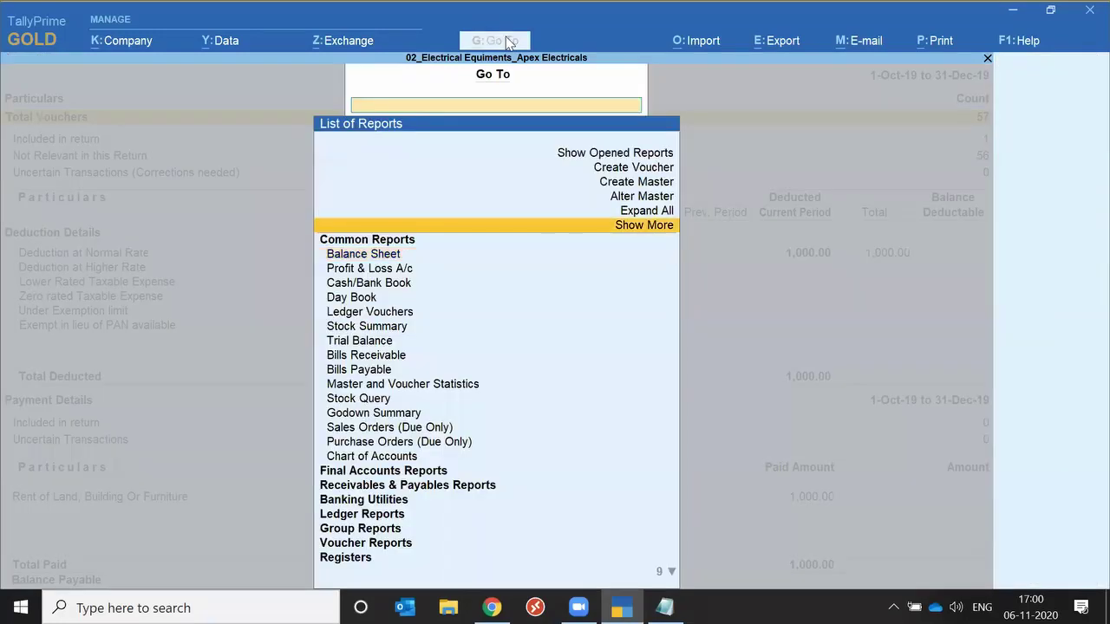
pyautogui.press('Up')
pyautogui.press('Up')
pyautogui.press('Up')
pyautogui.press('Up')
pyautogui.press('Up')
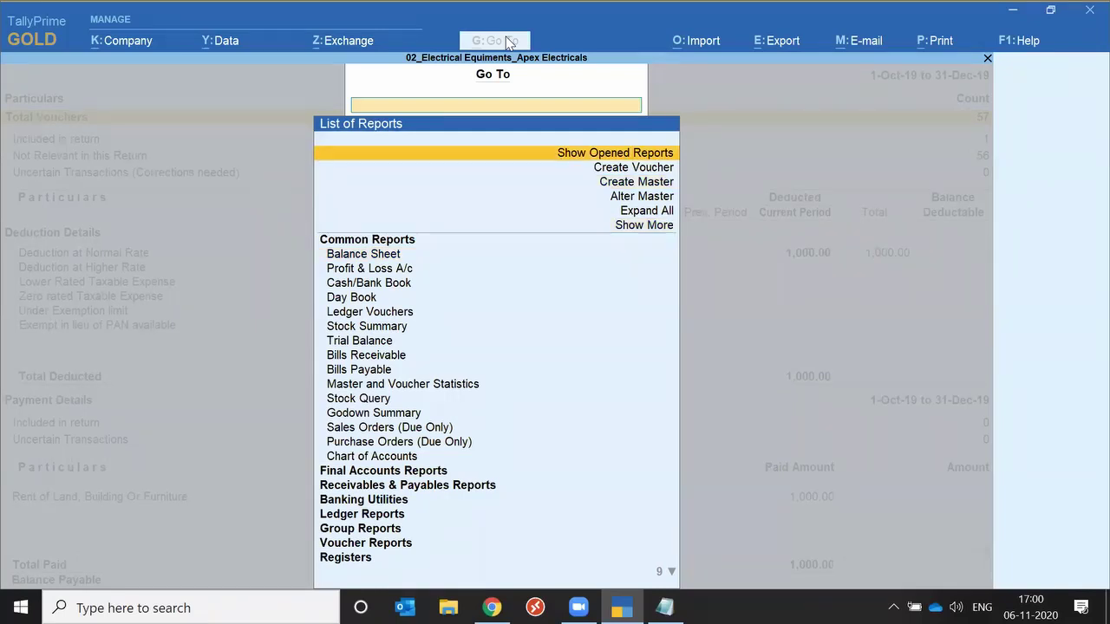
pyautogui.press('Return')
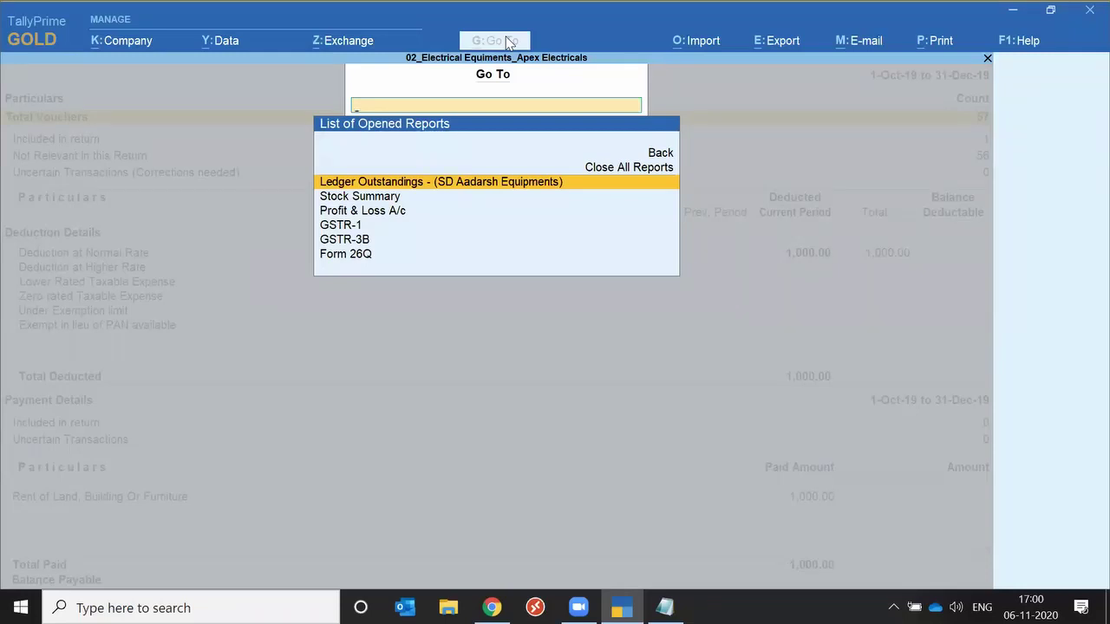
pyautogui.press('Down')
pyautogui.press('Down')
pyautogui.press('Down')
pyautogui.press('Down')
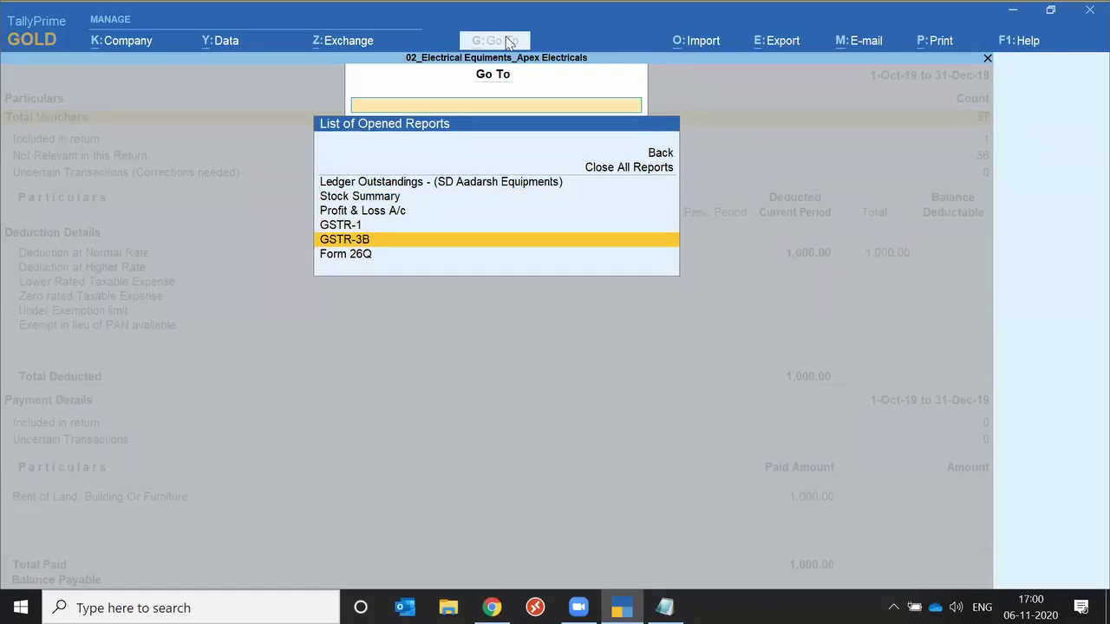
pyautogui.press('Escape')
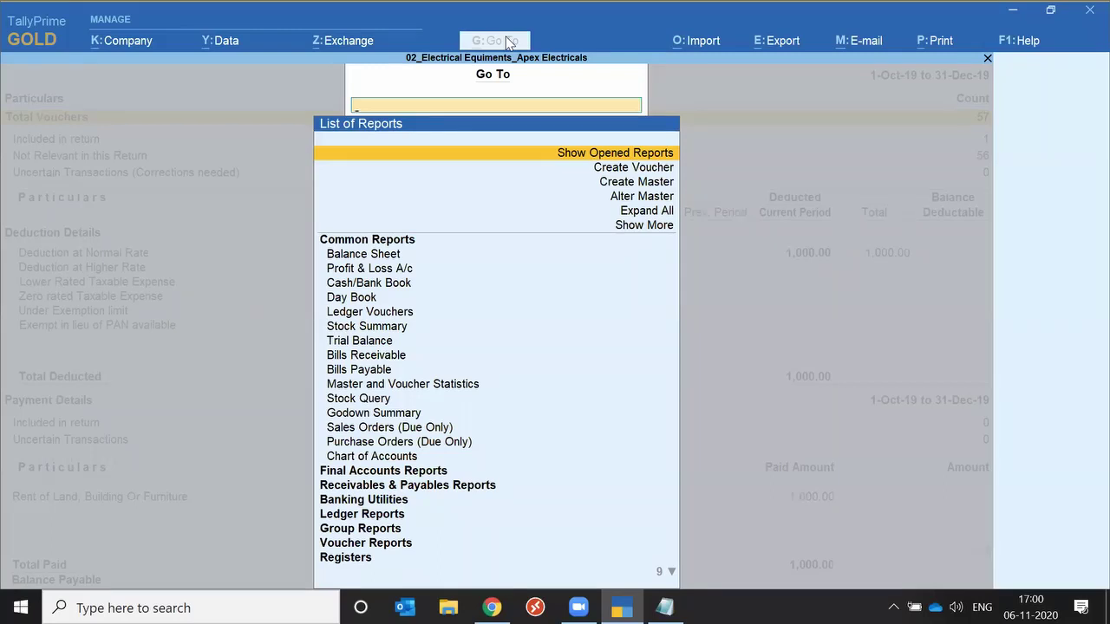
# Expand all report groups, show more reports, and open Ratio Analysis under Common Reports.
pyautogui.press('Down')
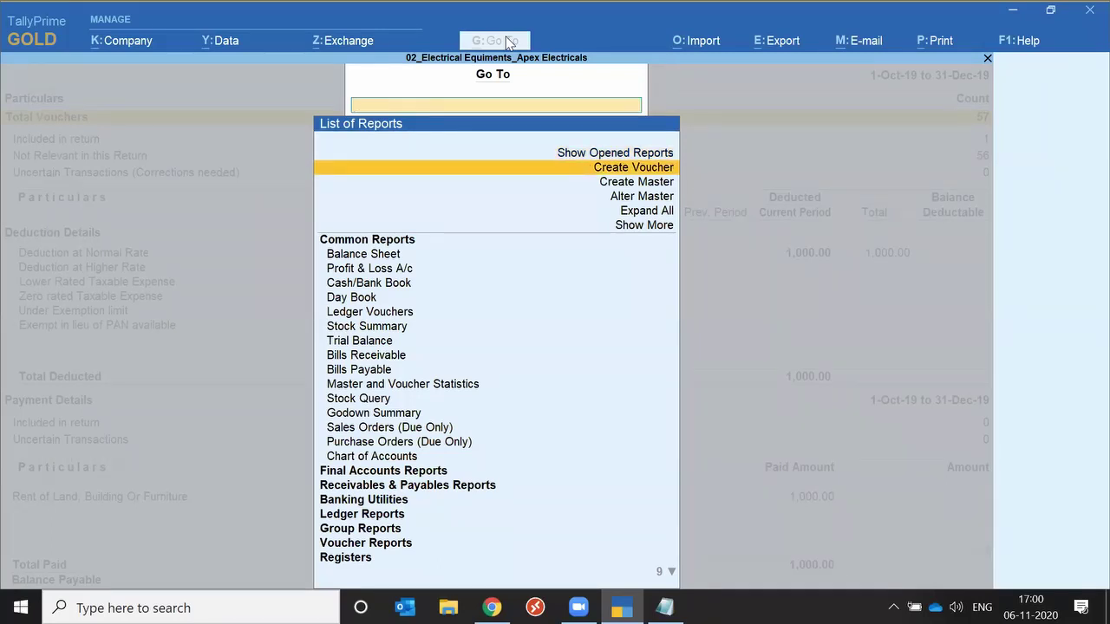
pyautogui.press('Down')
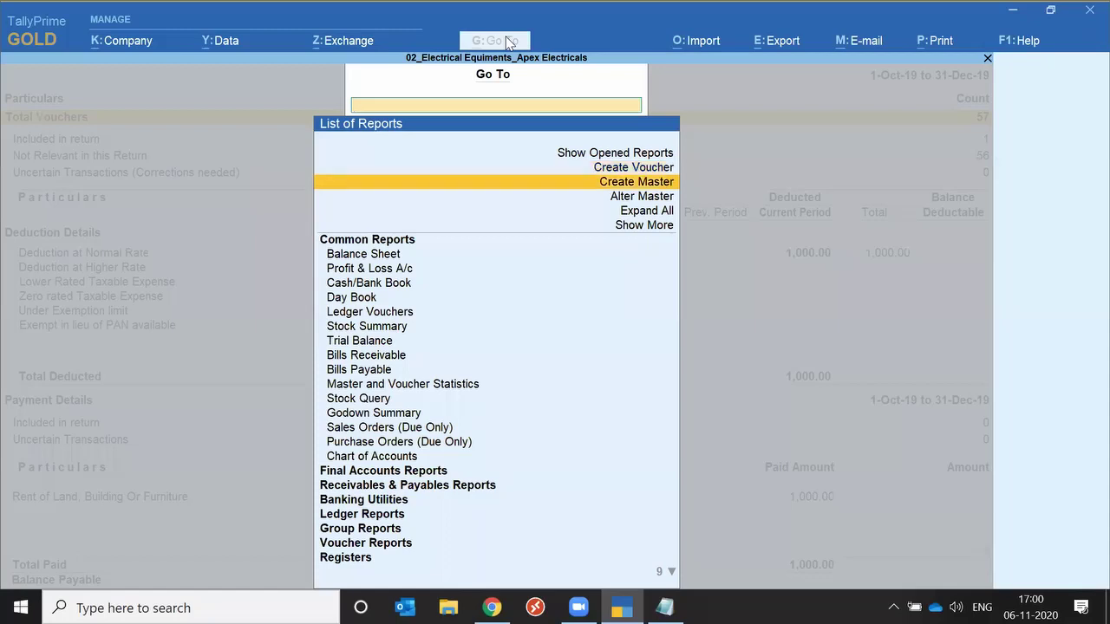
pyautogui.press('Down')
pyautogui.press('Down')
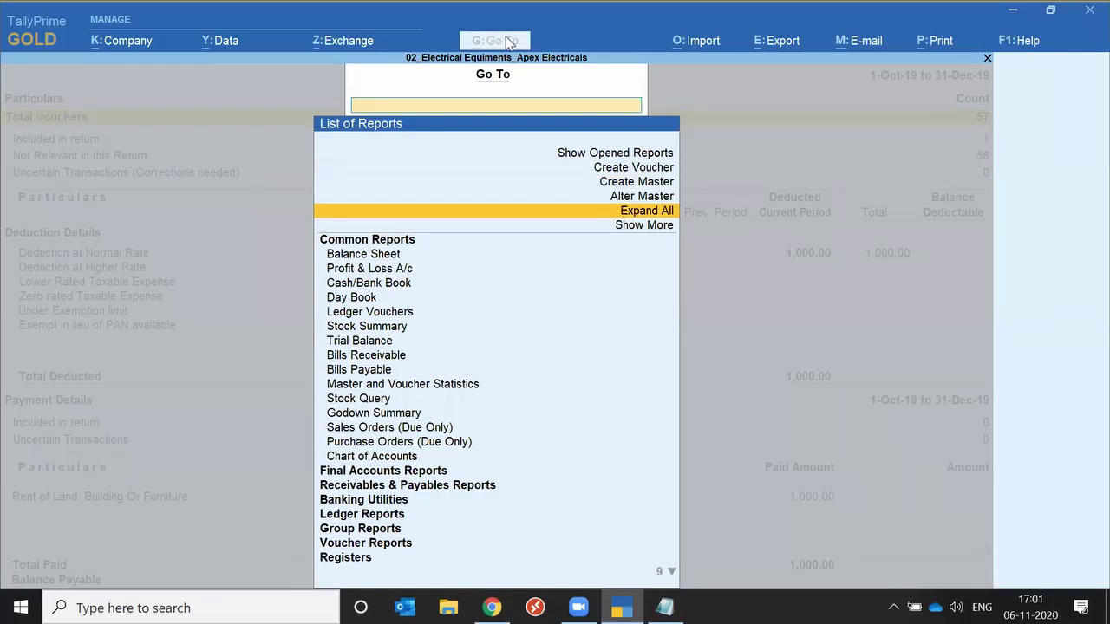
pyautogui.press('Return')
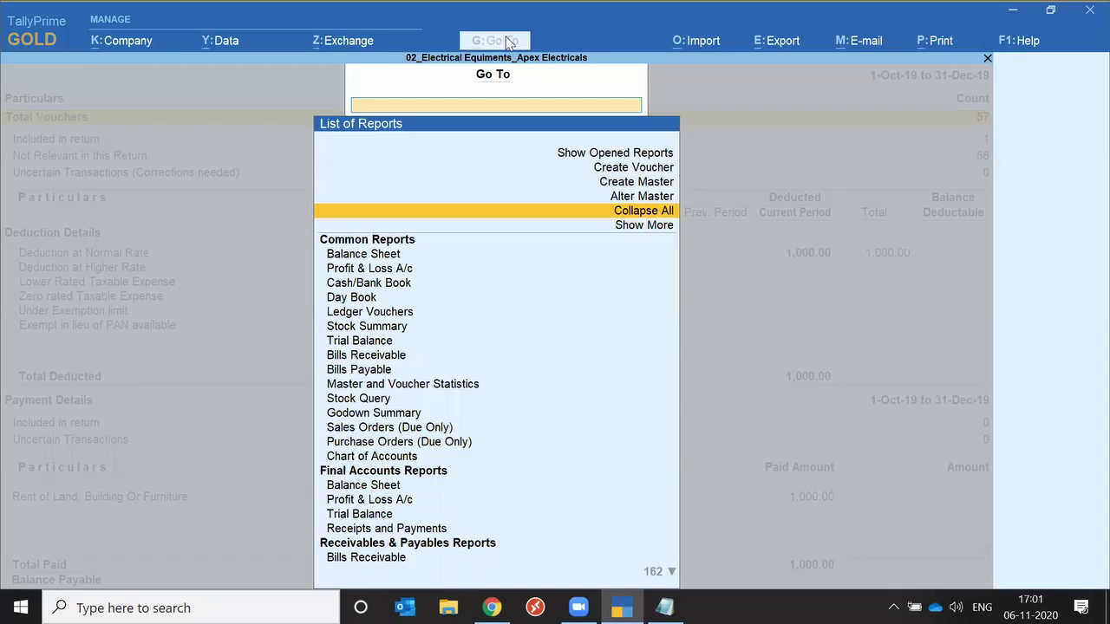
pyautogui.press('Down')
pyautogui.press('Return')
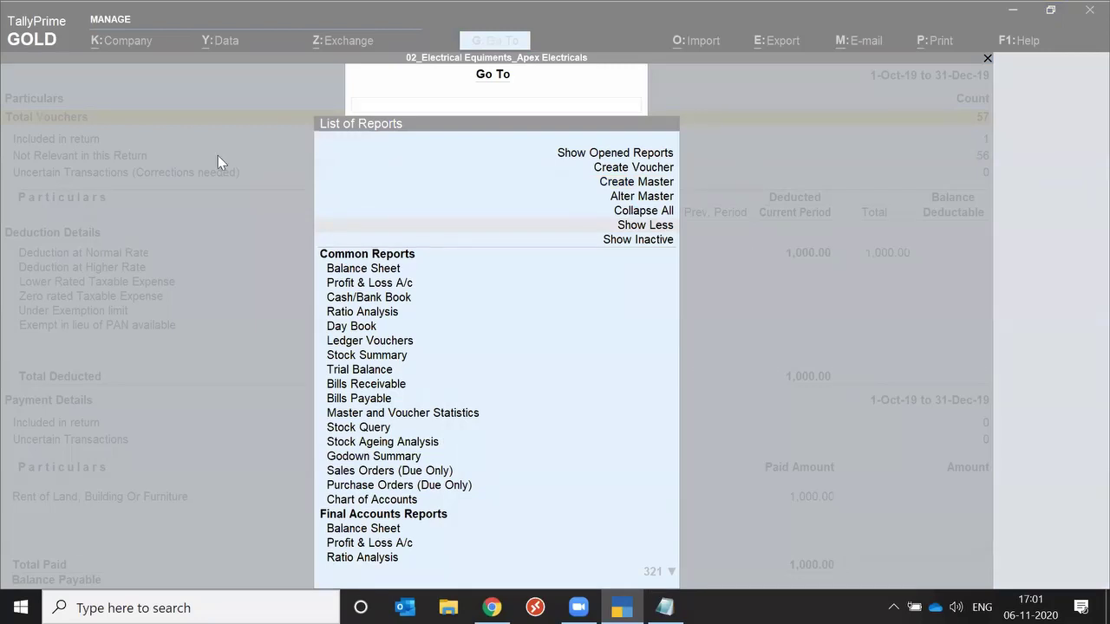
pyautogui.click(177, 177)
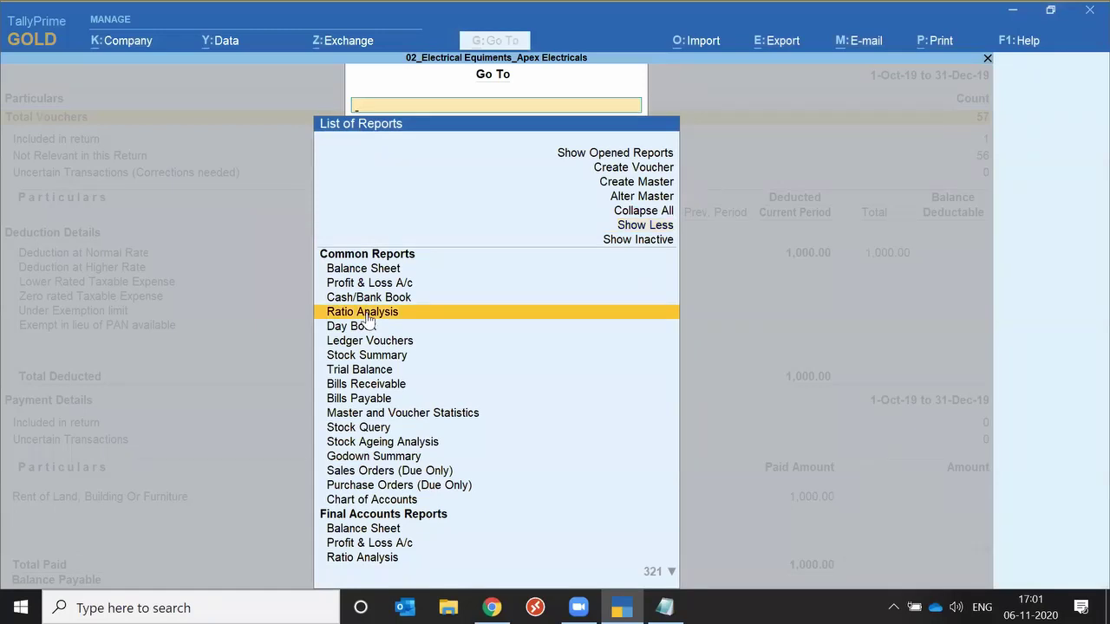
pyautogui.click(368, 314)
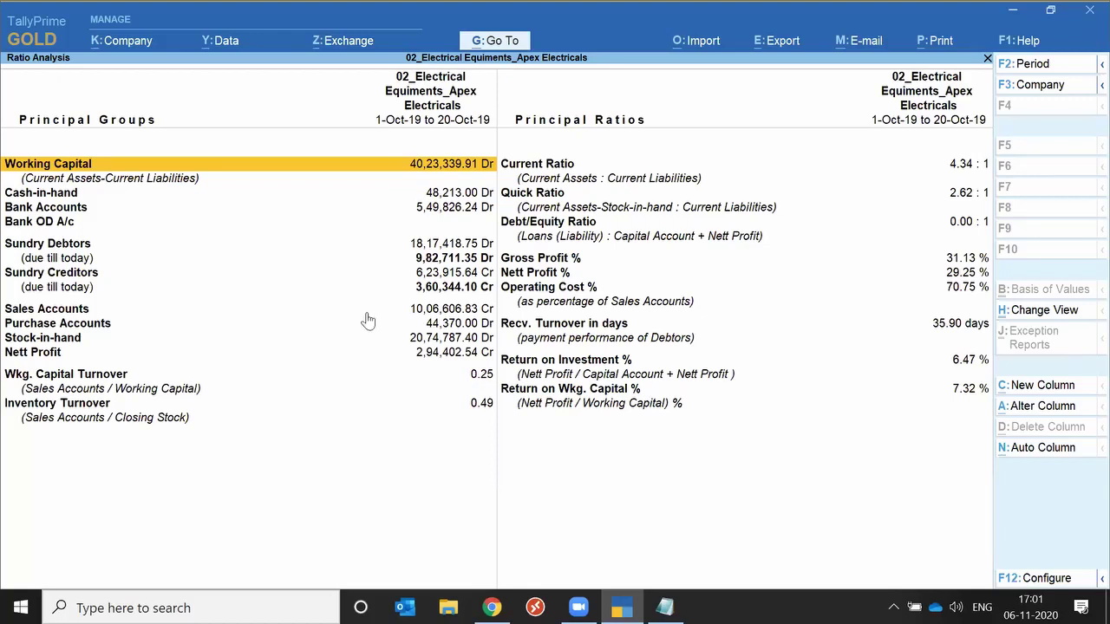
# Review the Current Ratio, Quick Ratio and Nett Profit %, then return to Form 26Q.
pyautogui.press('Right')
pyautogui.press('Down')
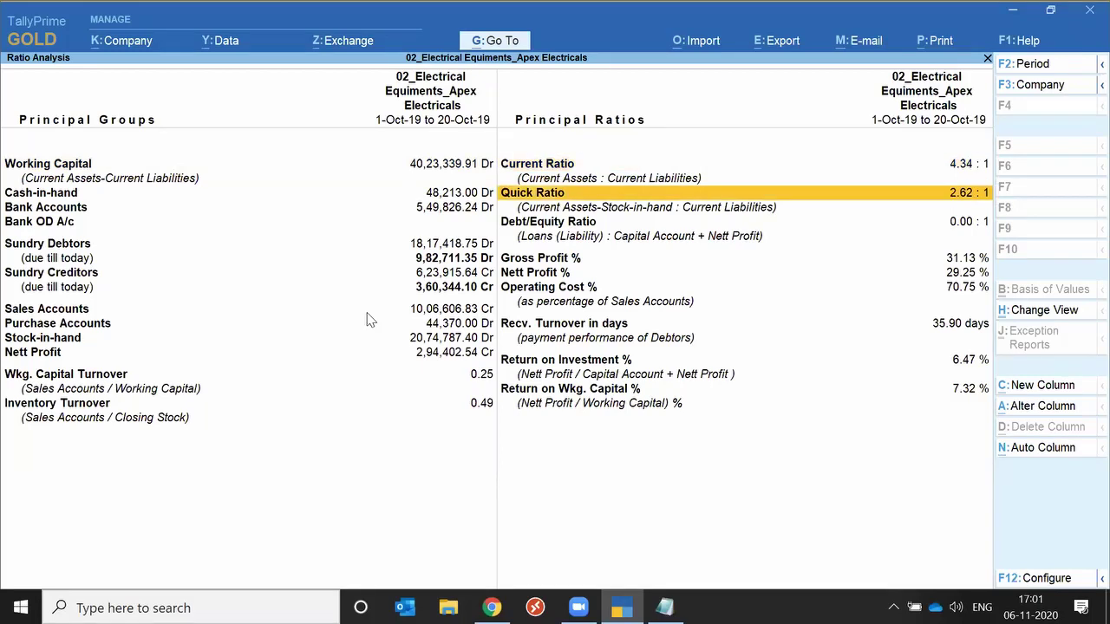
pyautogui.press('Down')
pyautogui.press('Down')
pyautogui.press('Down')
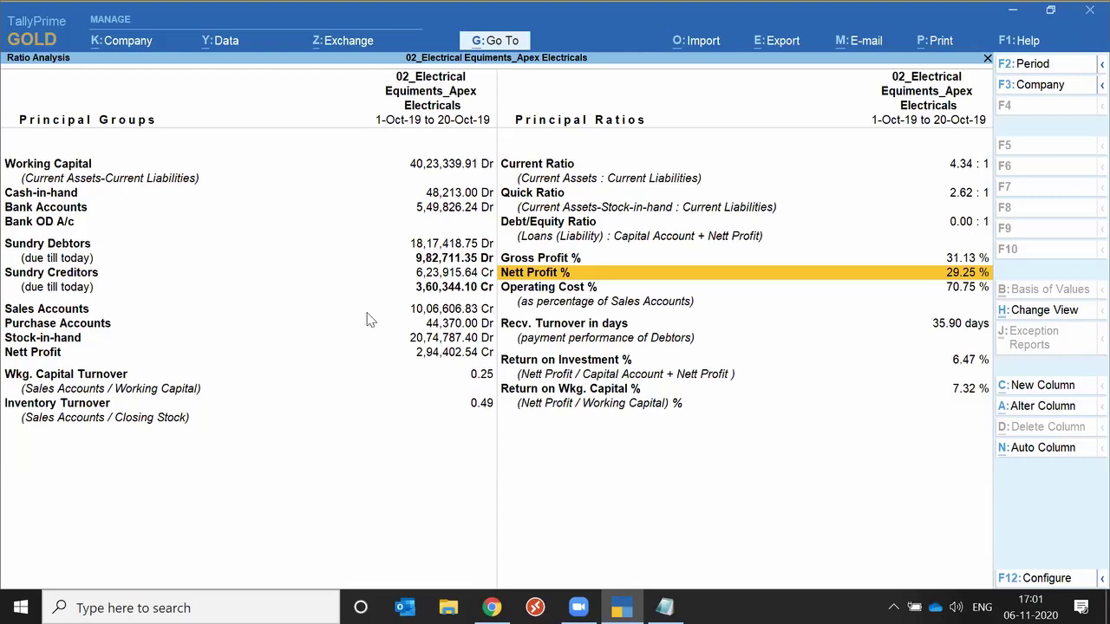
pyautogui.press('Escape')
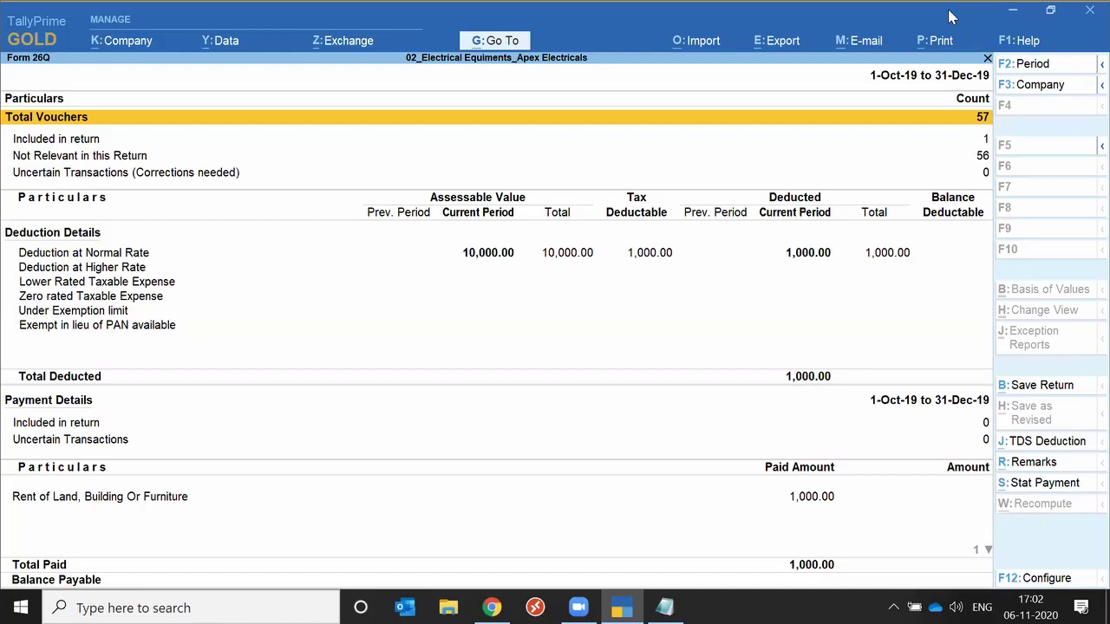
# Select the Lower Rated Taxable Expense row in Form 26Q, then bring up the Go To list.
pyautogui.click(788, 283)
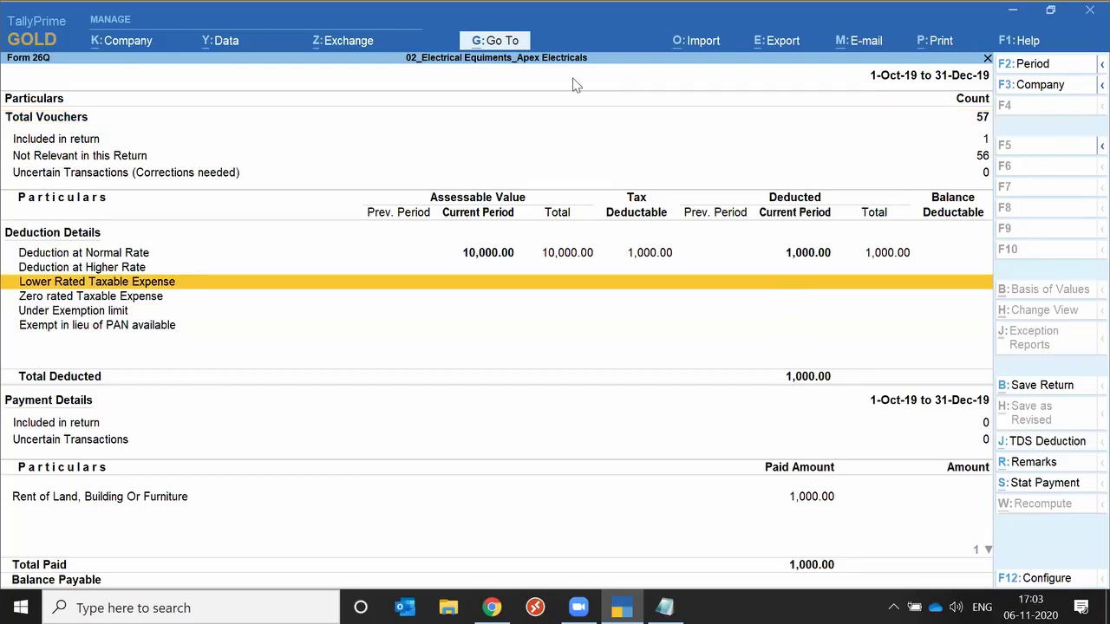
pyautogui.press('Return')
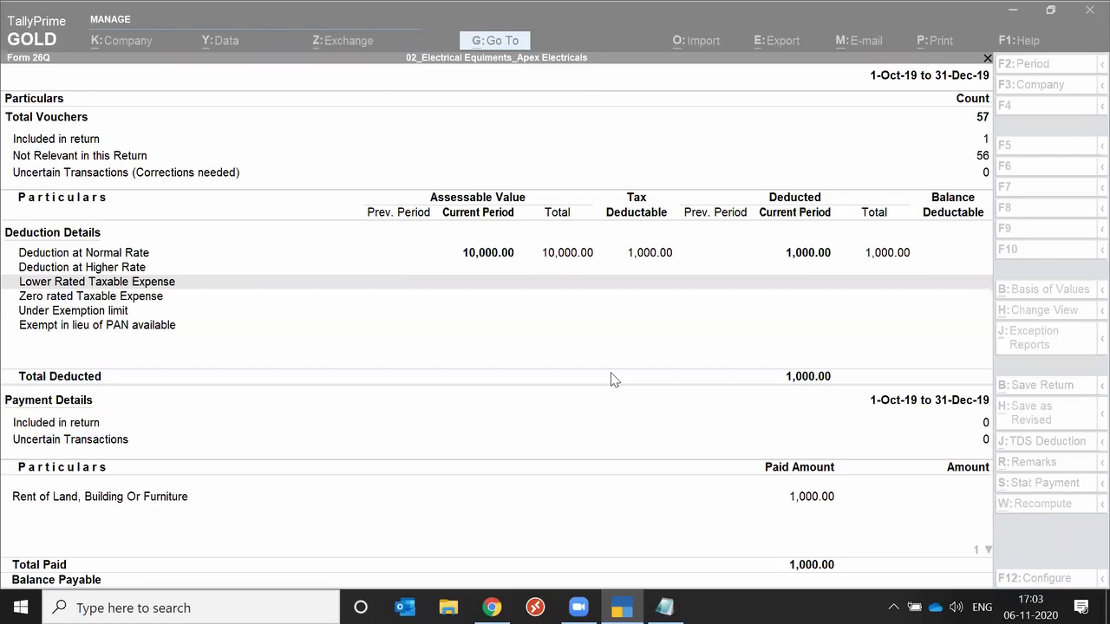
pyautogui.click(492, 41)
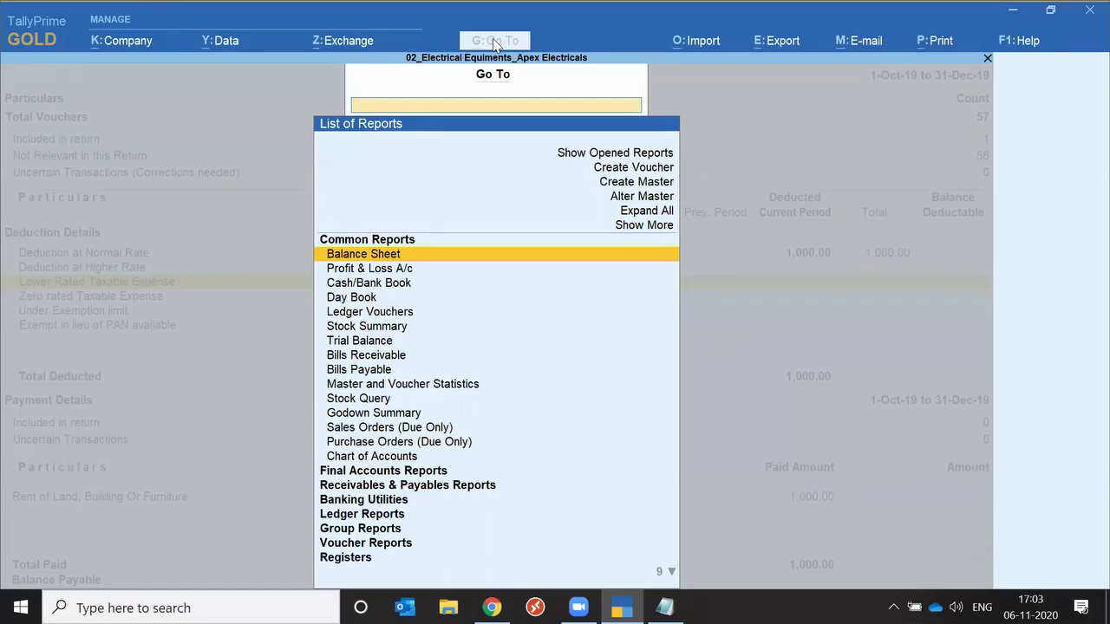
# Start a new Sales voucher AE/0043/19-20 dated 20-Oct-19 from the Go To quick actions.
pyautogui.press('Up')
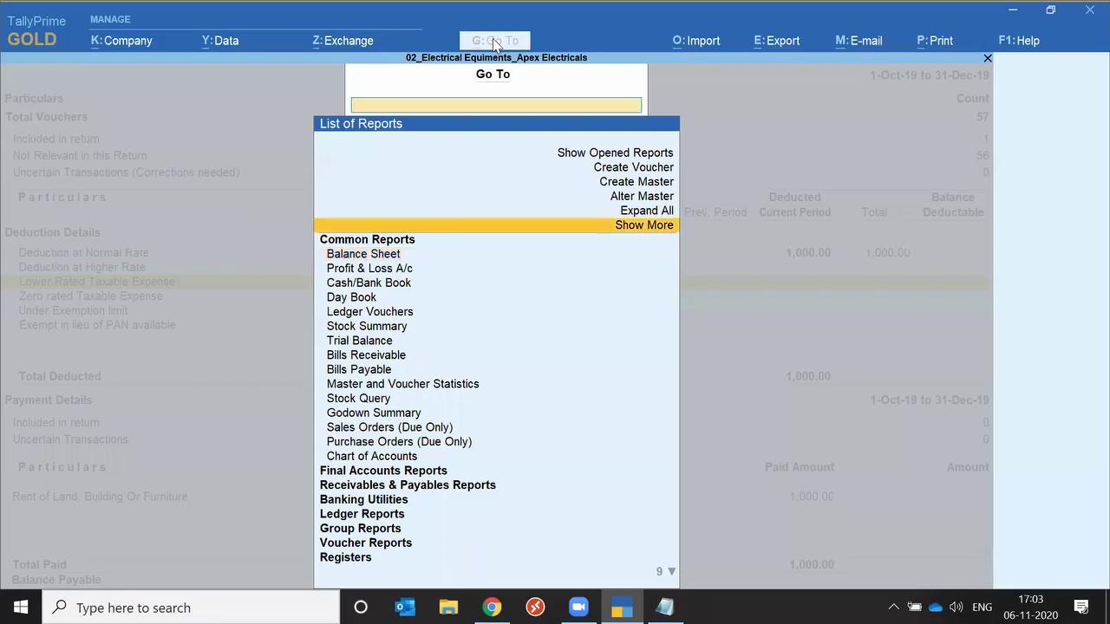
pyautogui.press('Up')
pyautogui.press('Up')
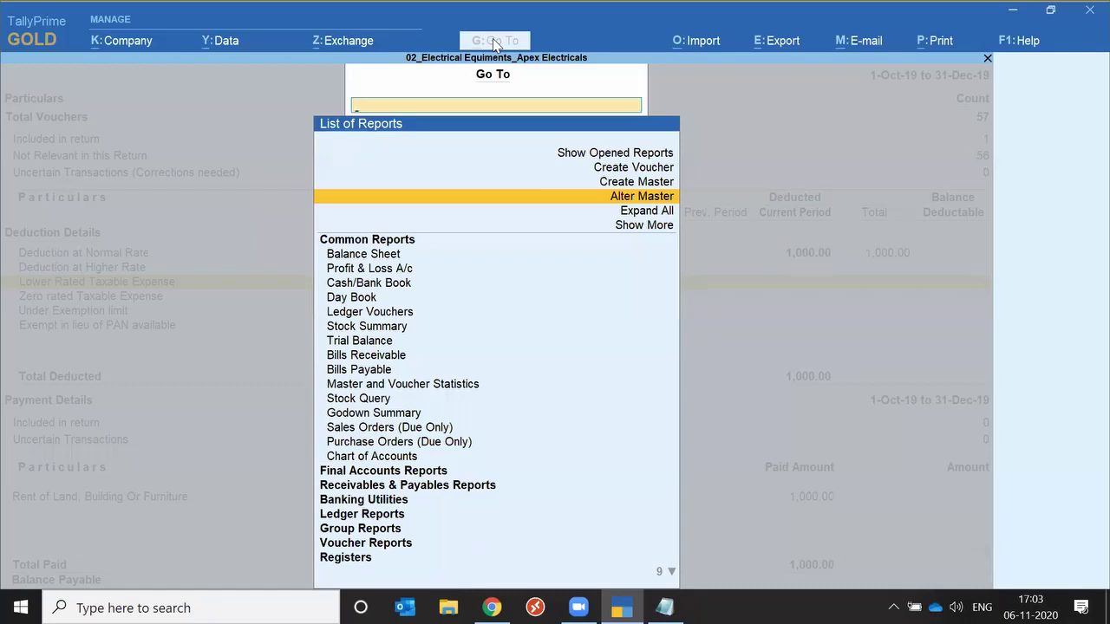
pyautogui.press('F8')
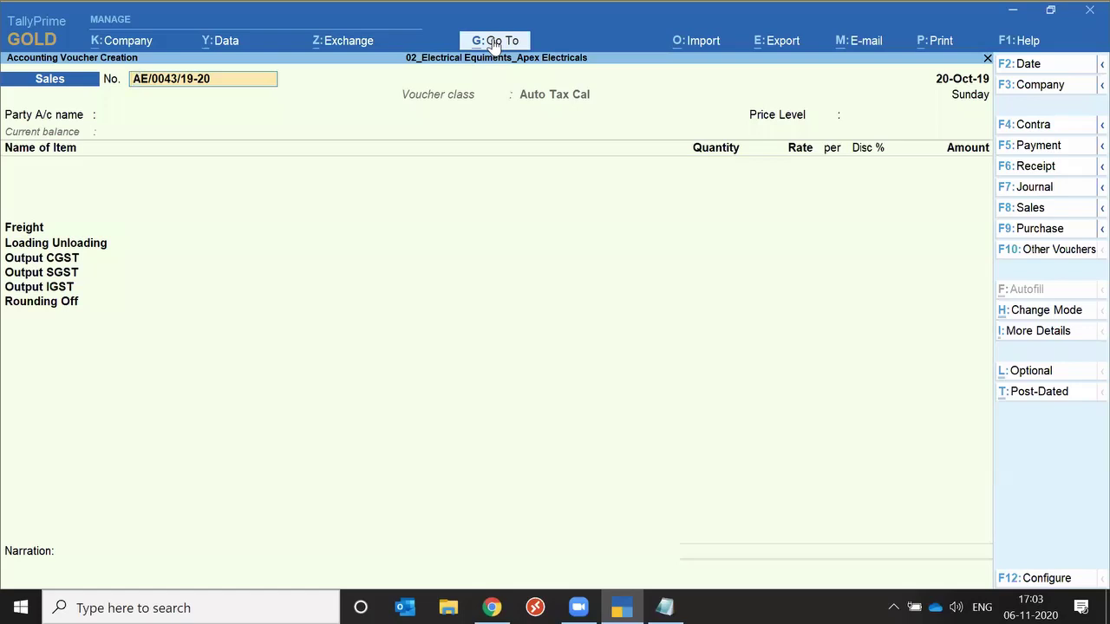
# Switch the voucher type to Payment (F5) and back to Sales (F8).
pyautogui.click(495, 42)
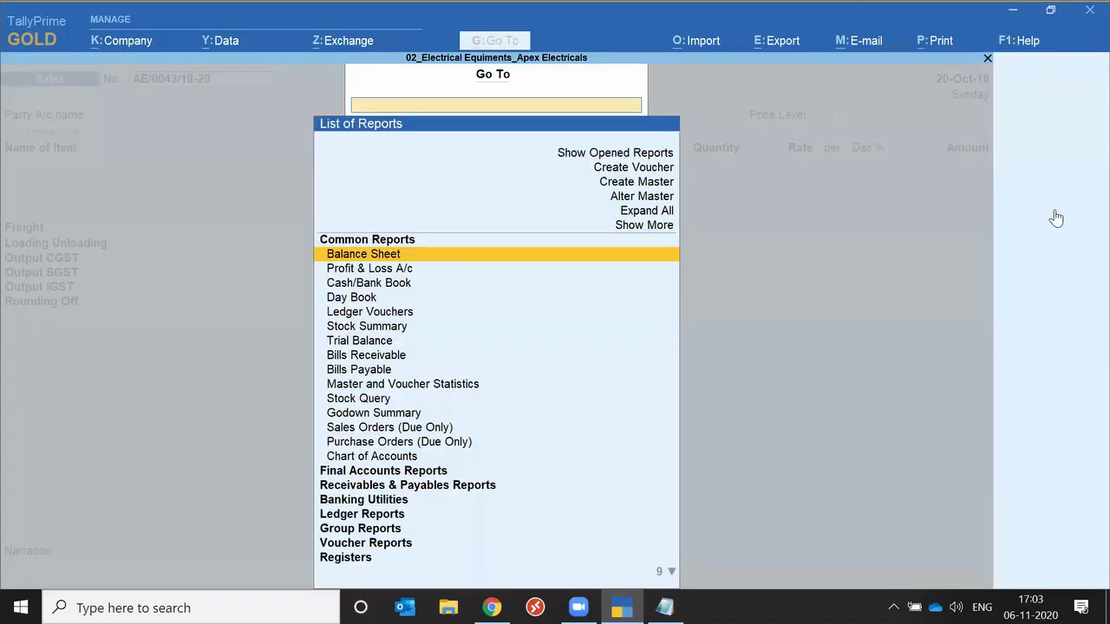
pyautogui.press('Escape')
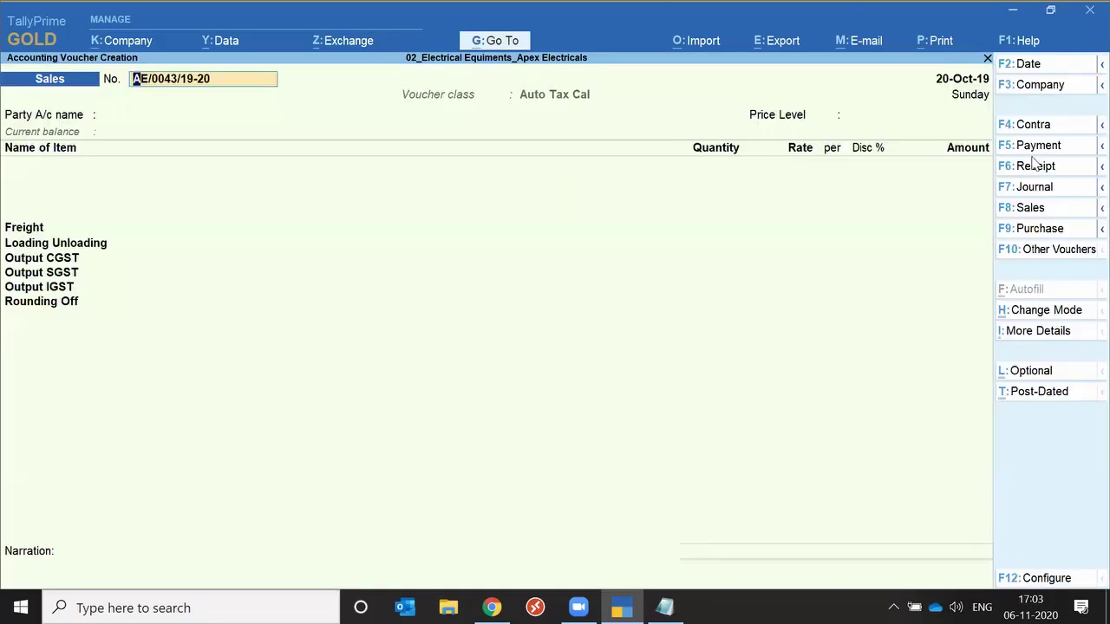
pyautogui.press('F5')
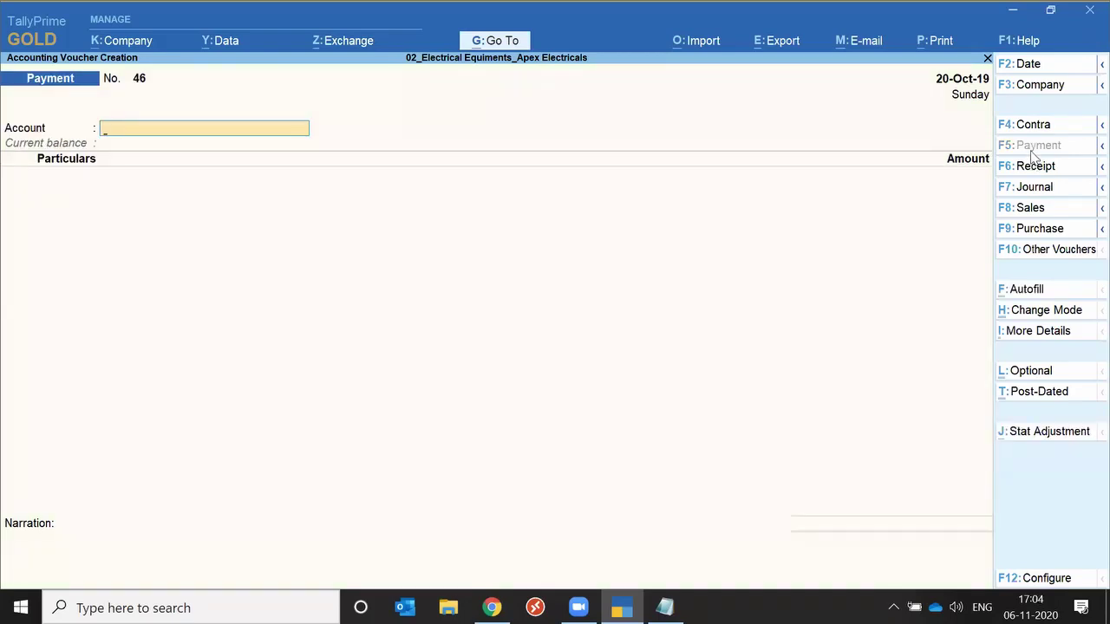
pyautogui.press('F8')
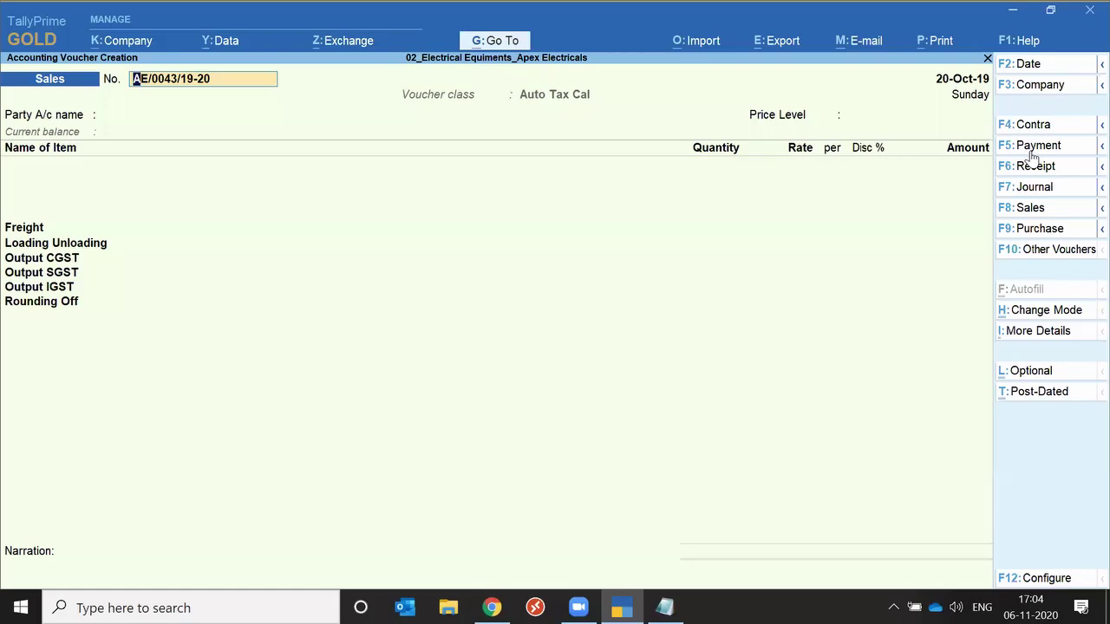
# Close the Sales voucher, GSTR-3B and Stock Summary to reach the Gateway of Tally.
pyautogui.press('Escape')
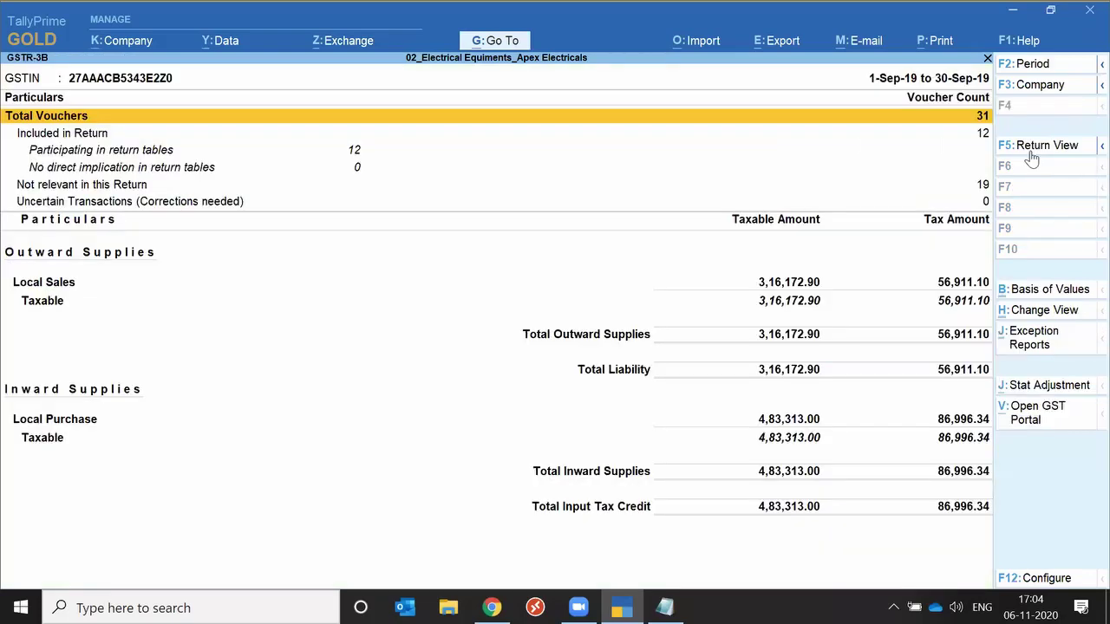
pyautogui.press('Escape')
pyautogui.press('Escape')
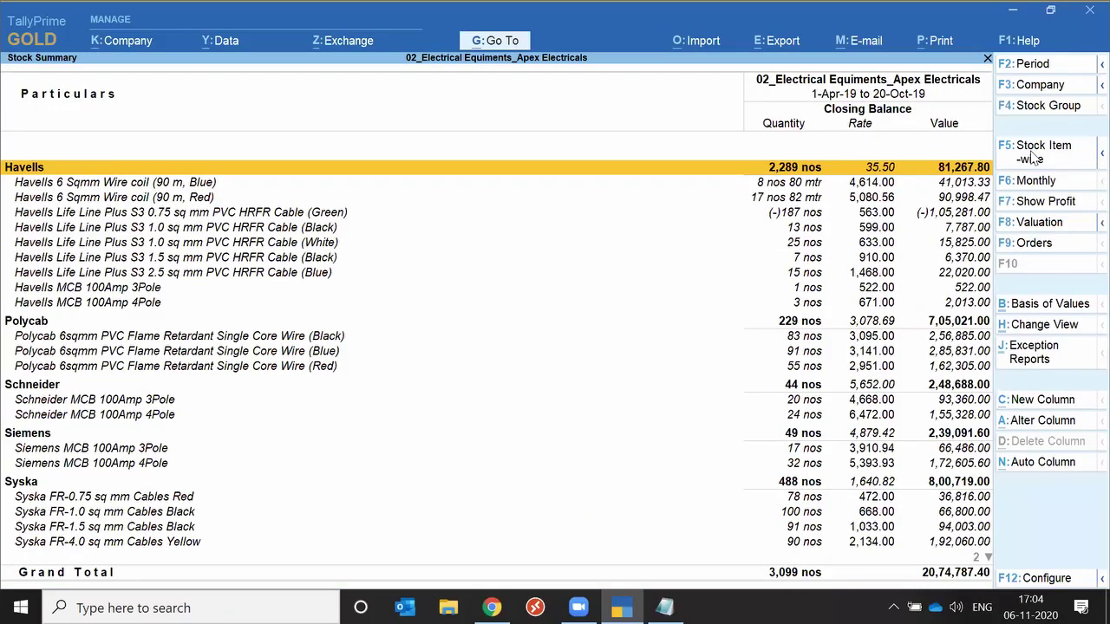
pyautogui.press('Escape')
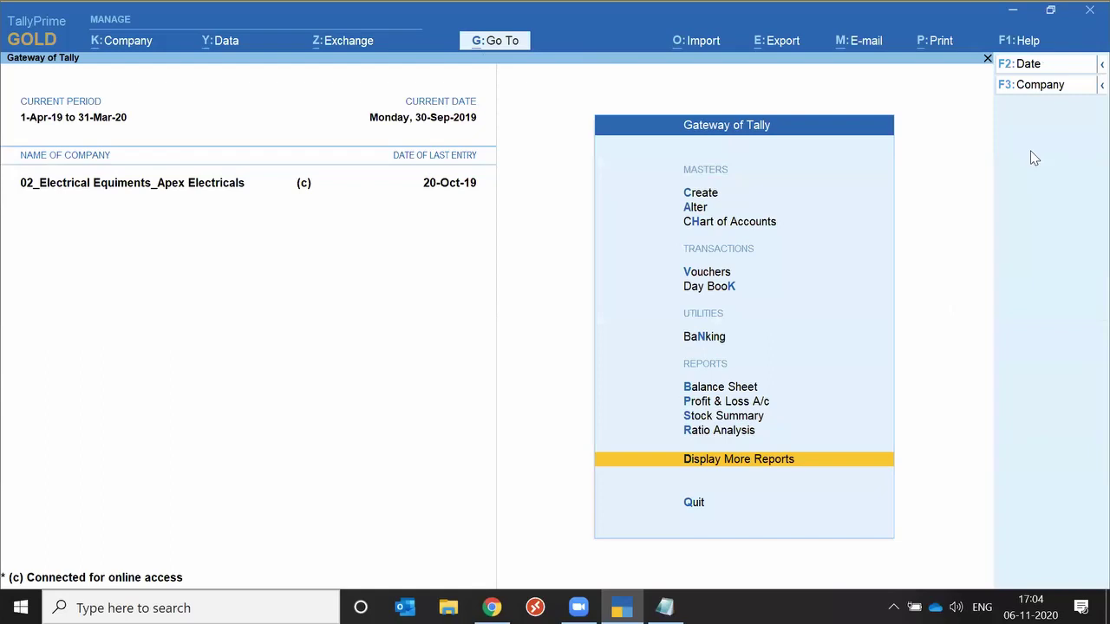
# Open GSTR-1 for September 2019 via 'Gst' in numbered-table view, then open Change Period.
pyautogui.click(512, 43)
pyautogui.write('Gst')
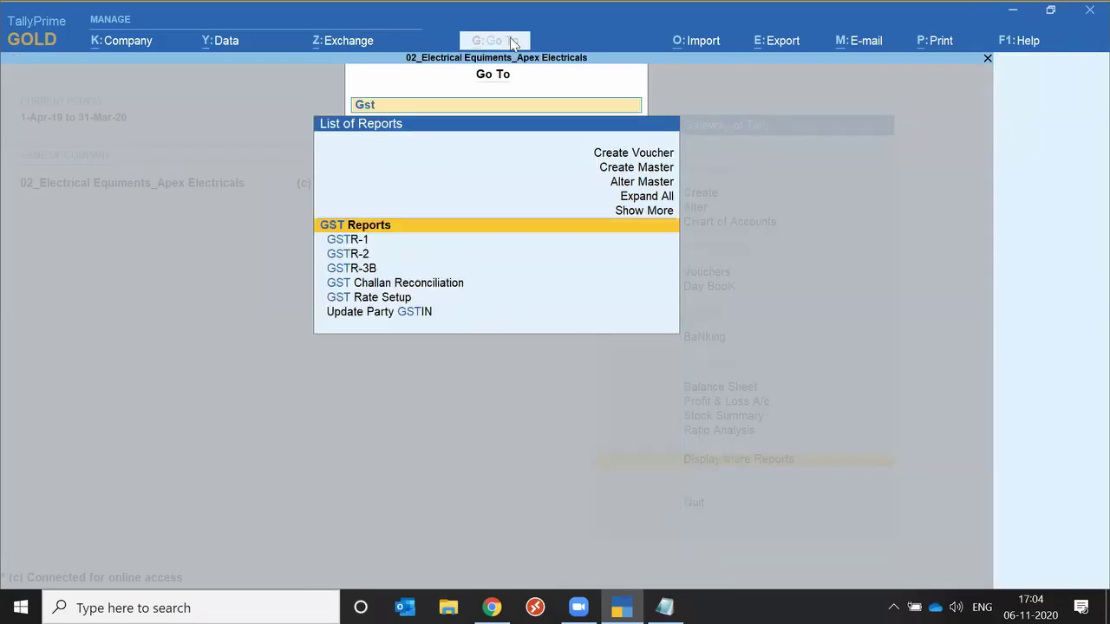
pyautogui.press('Return')
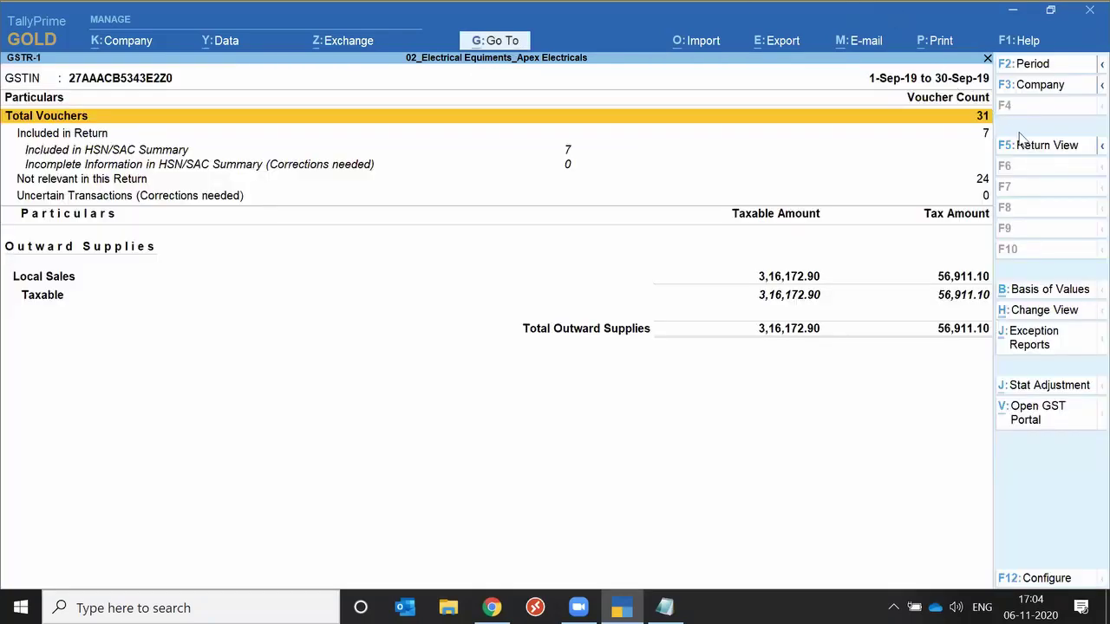
pyautogui.click(1033, 148)
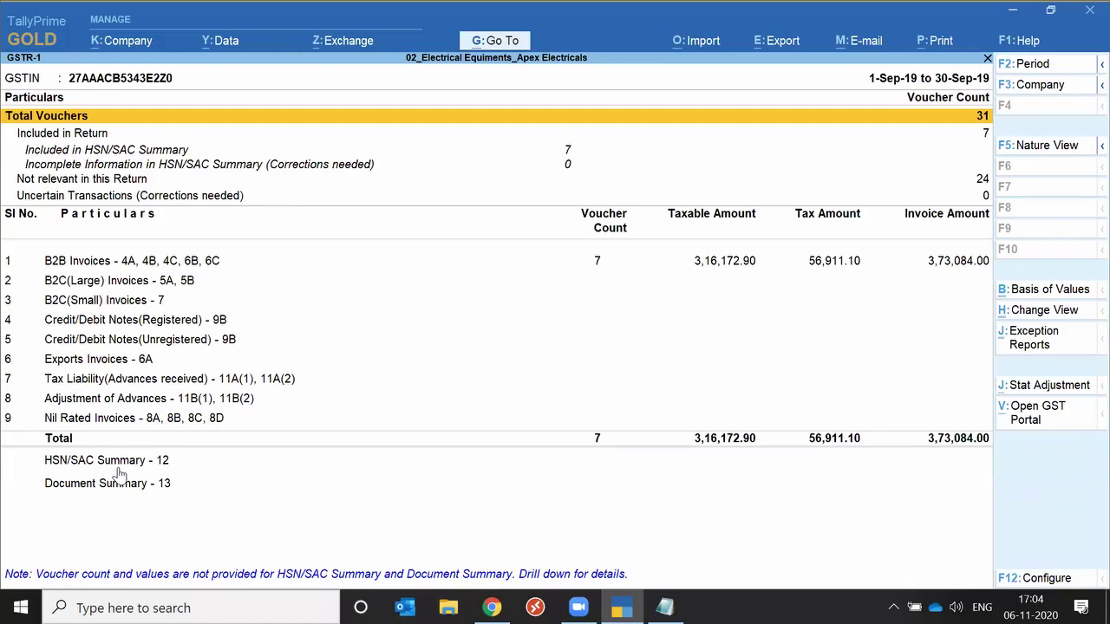
pyautogui.press('F2')
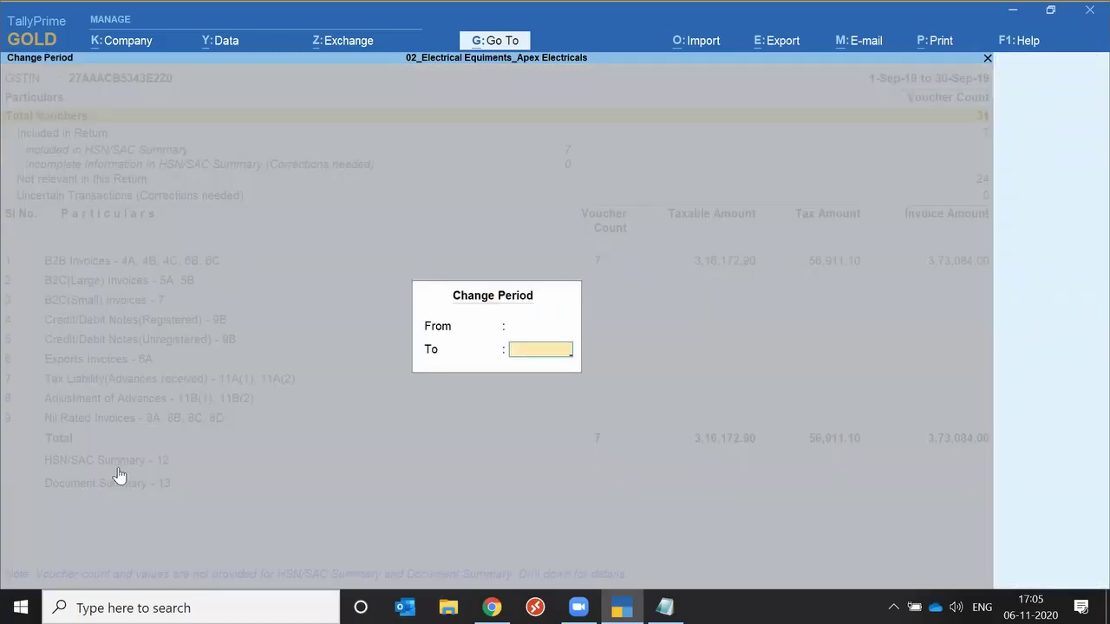
# Apply the period 1-Apr-19 to 20-Oct-19, giving 43 vouchers with 6,96,413.68 tax.
pyautogui.press('Return')
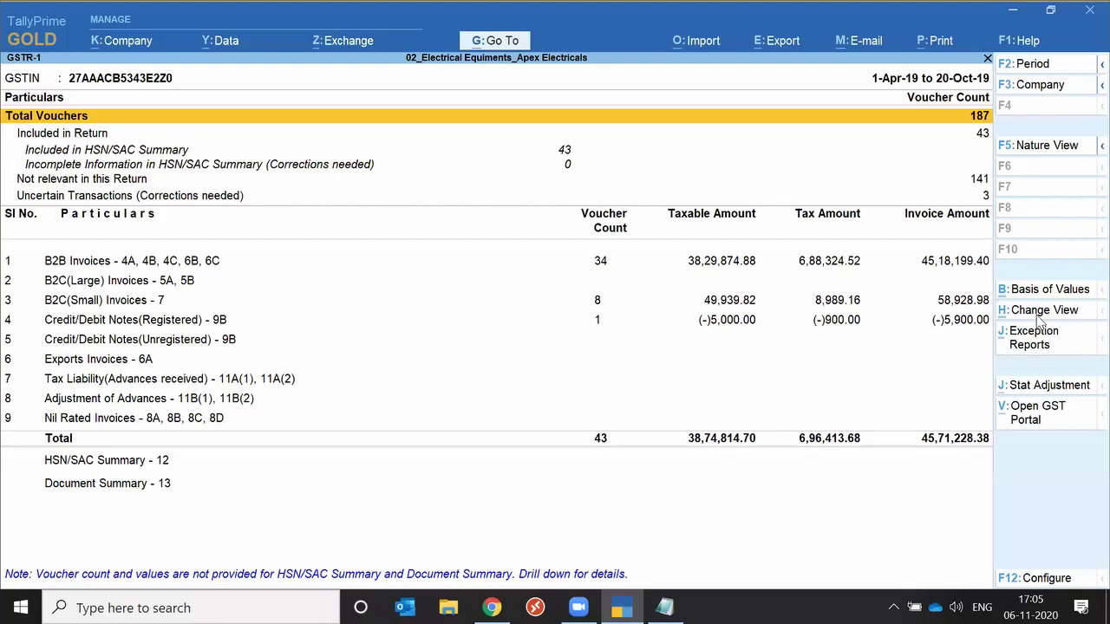
# Switch GSTR-1 to the Nature-wise view, then back to Return Format.
pyautogui.click(1038, 315)
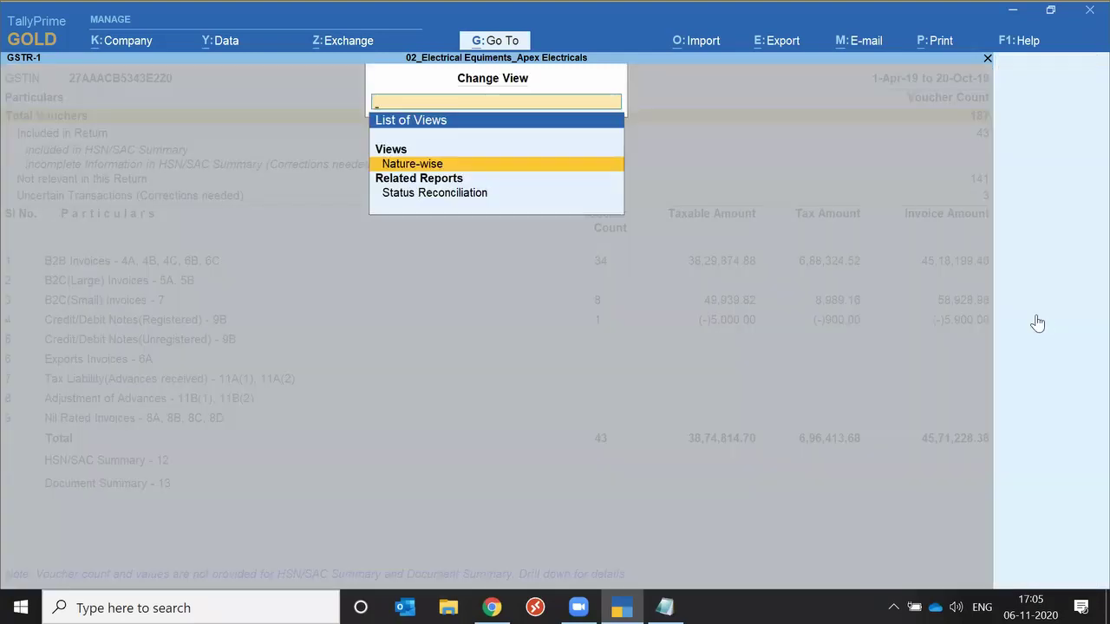
pyautogui.press('Return')
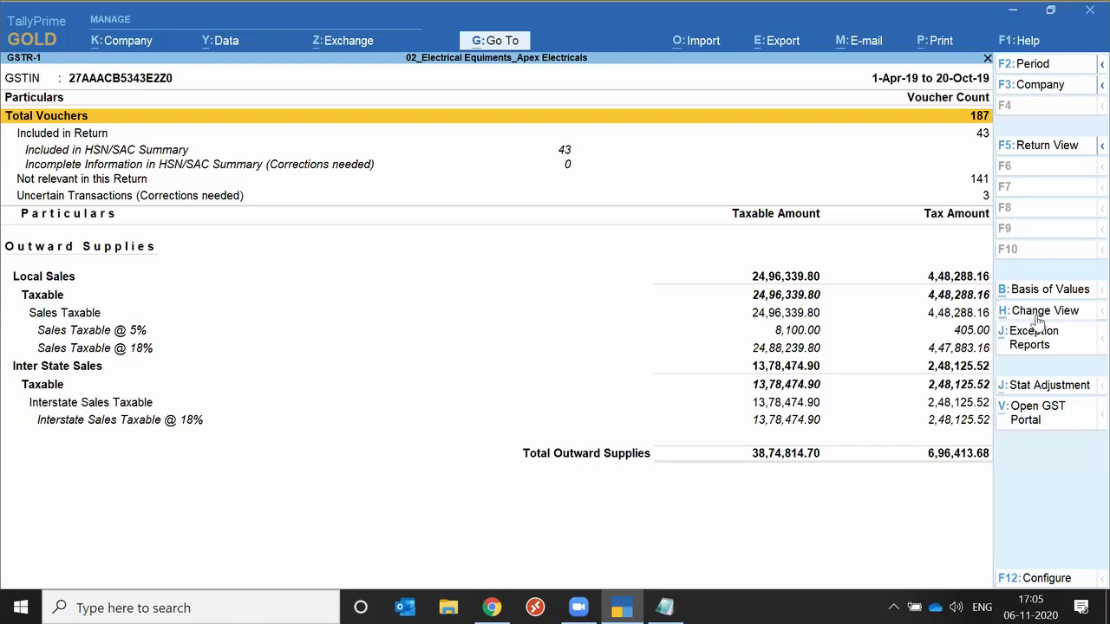
pyautogui.click(1045, 311)
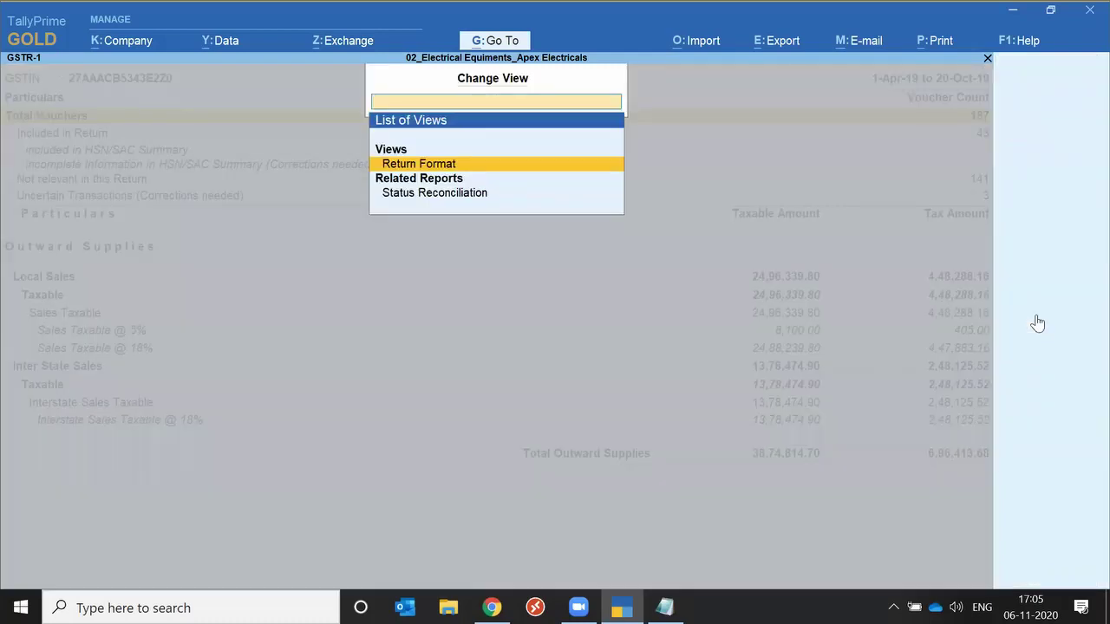
pyautogui.press('Return')
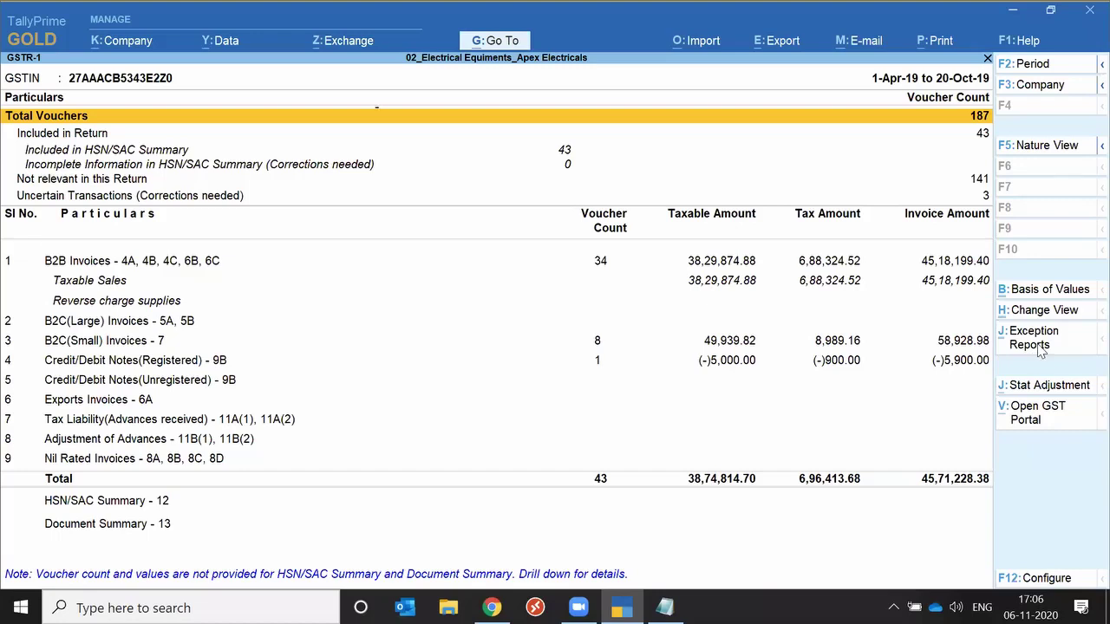
# List GSTR-1 vouchers accepted with original values and view the SD Aaditya Industries sales voucher AE/0041/19-20.
pyautogui.click(1034, 337)
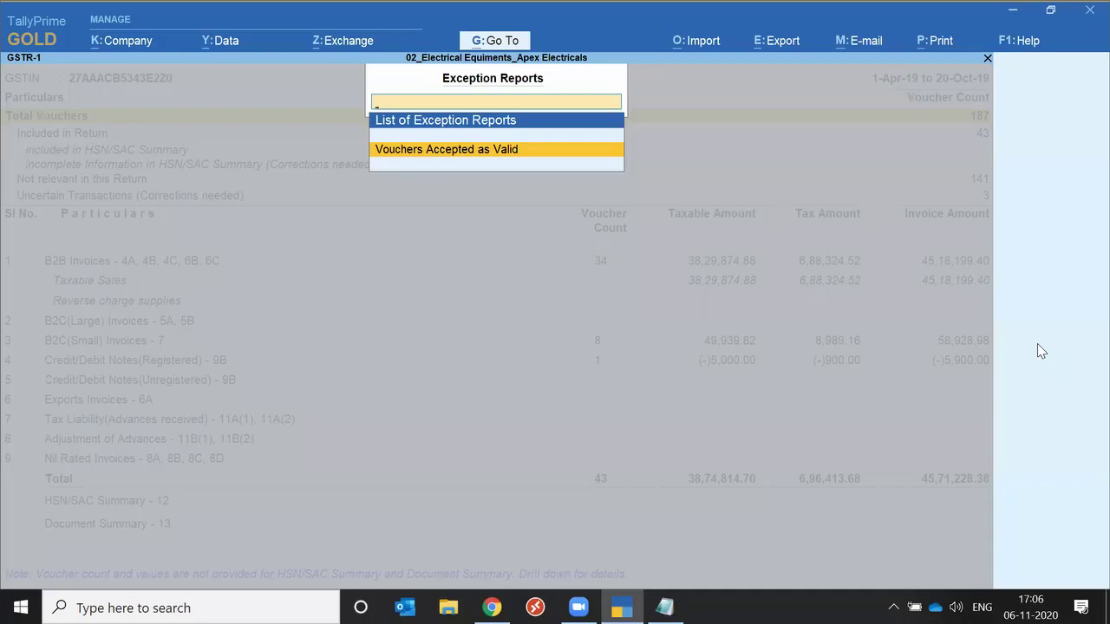
pyautogui.press('Return')
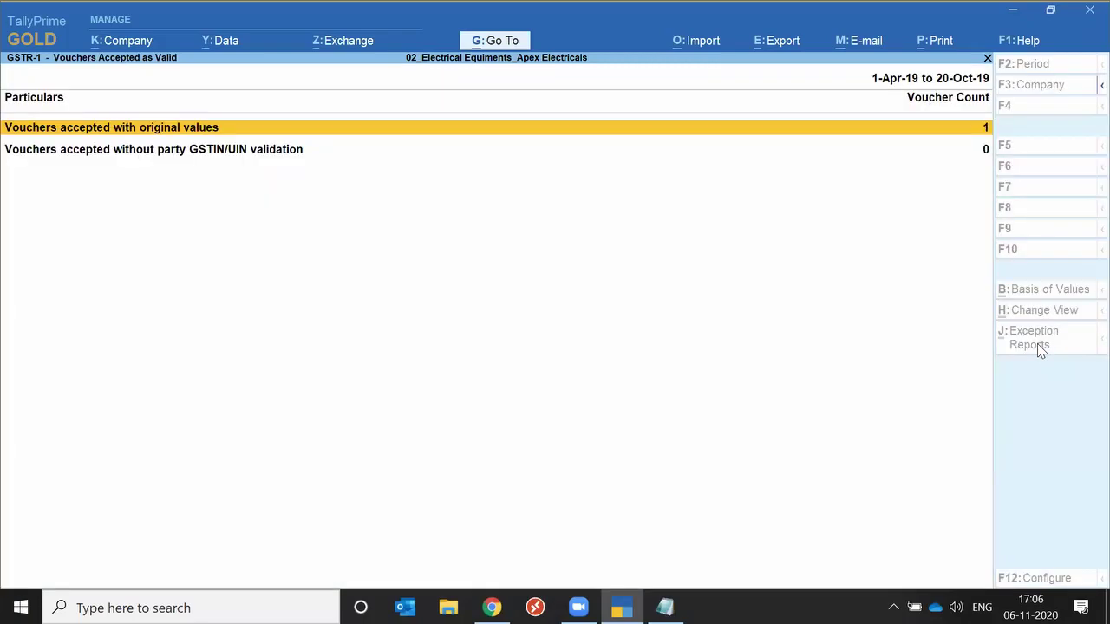
pyautogui.press('Return')
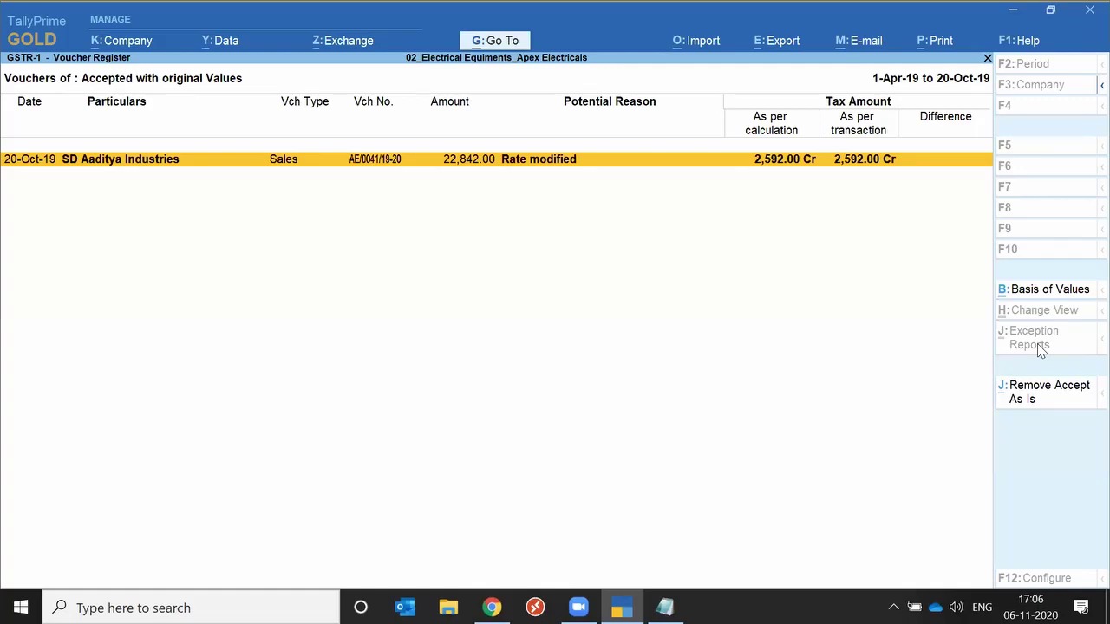
pyautogui.press('Return')
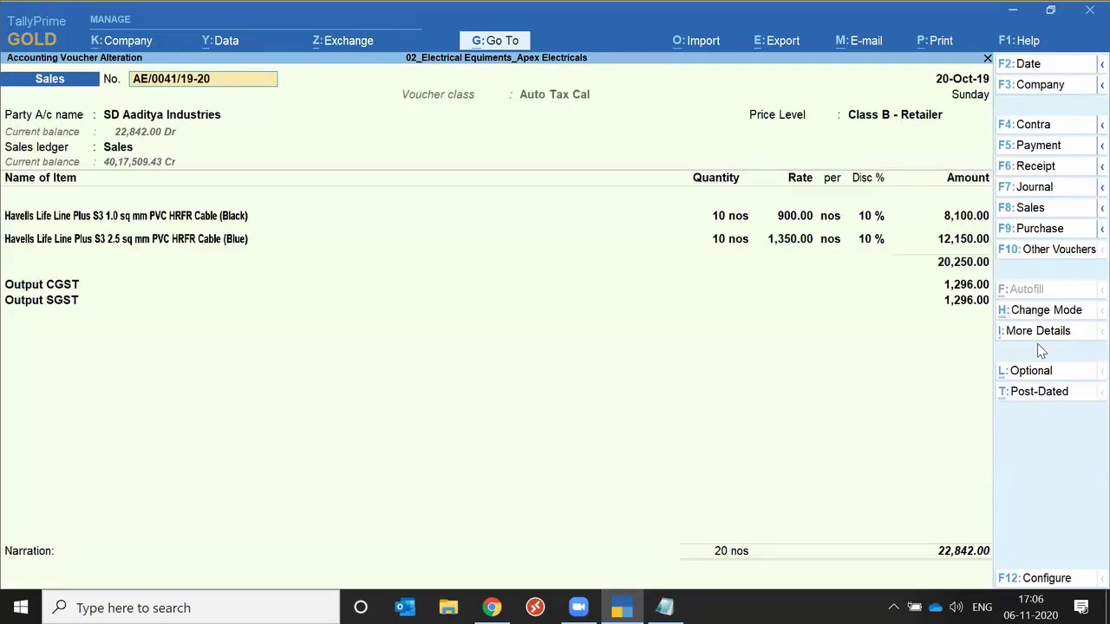
pyautogui.press('BackSpace')
pyautogui.press('Escape')
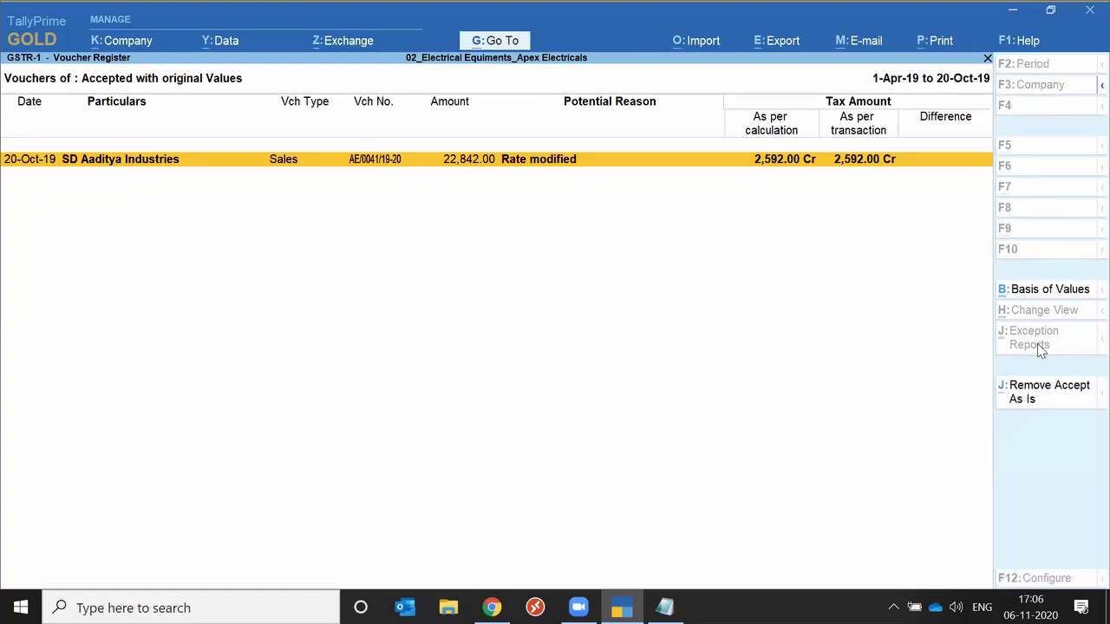
# Apply the Potential Reason filter set to Any, then go back to the main GSTR-1 return.
pyautogui.click(1024, 295)
pyautogui.press('Return')
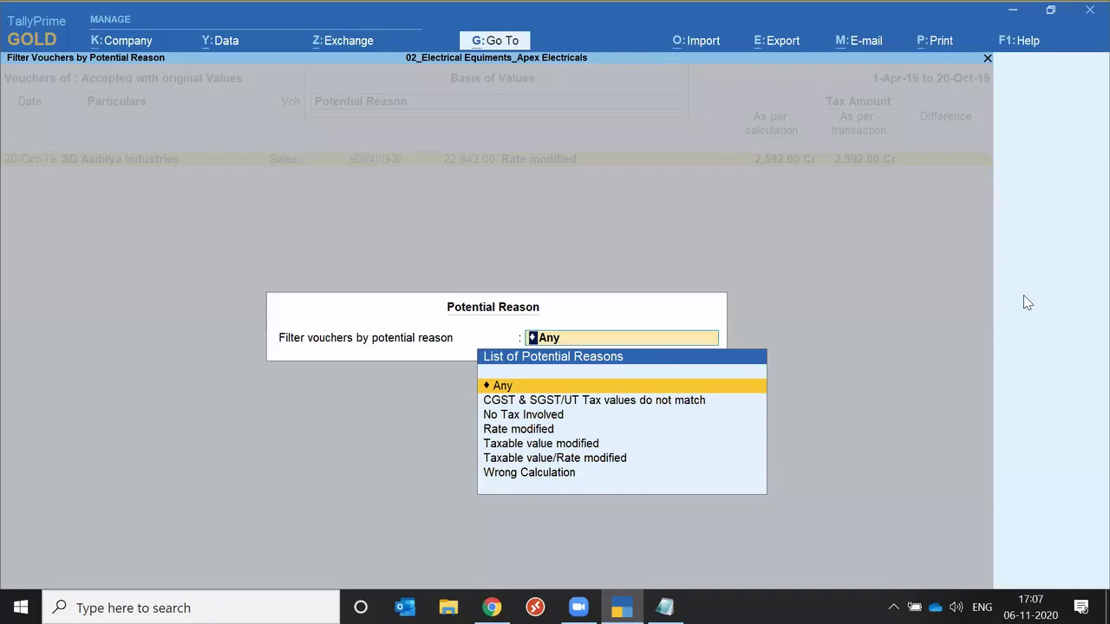
pyautogui.press('Return')
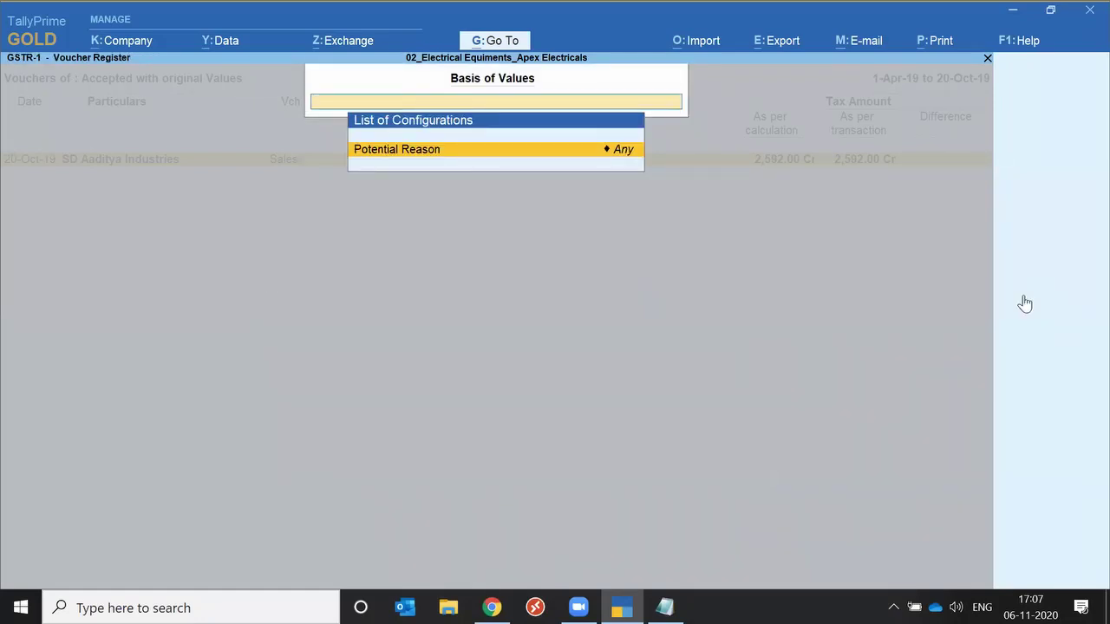
pyautogui.hotkey('ctrl', 'a')
pyautogui.press('Escape')
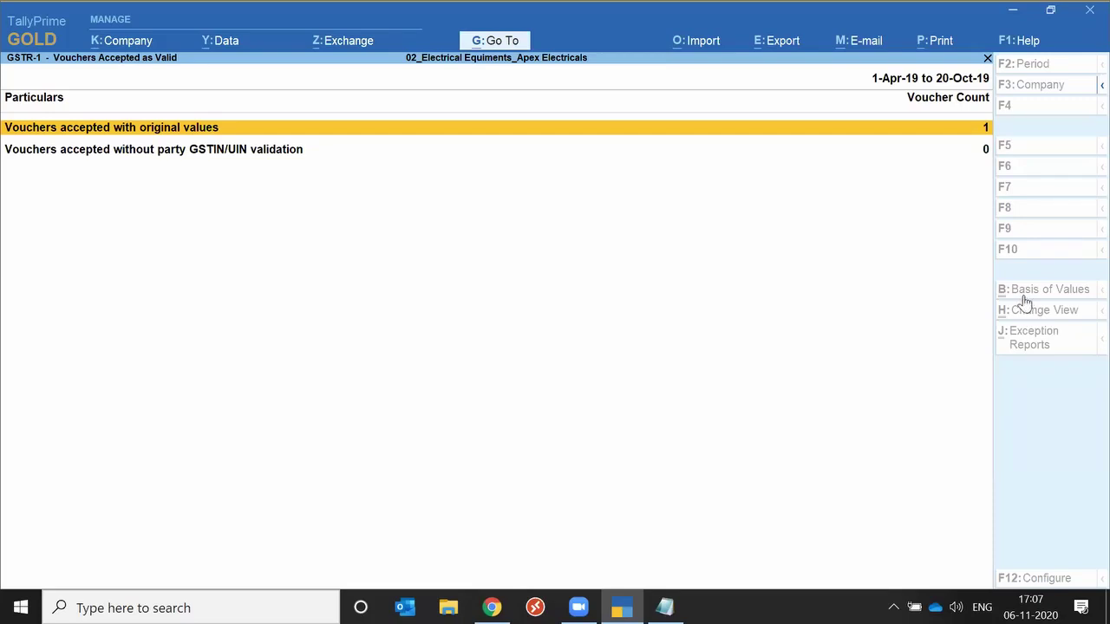
pyautogui.press('Escape')
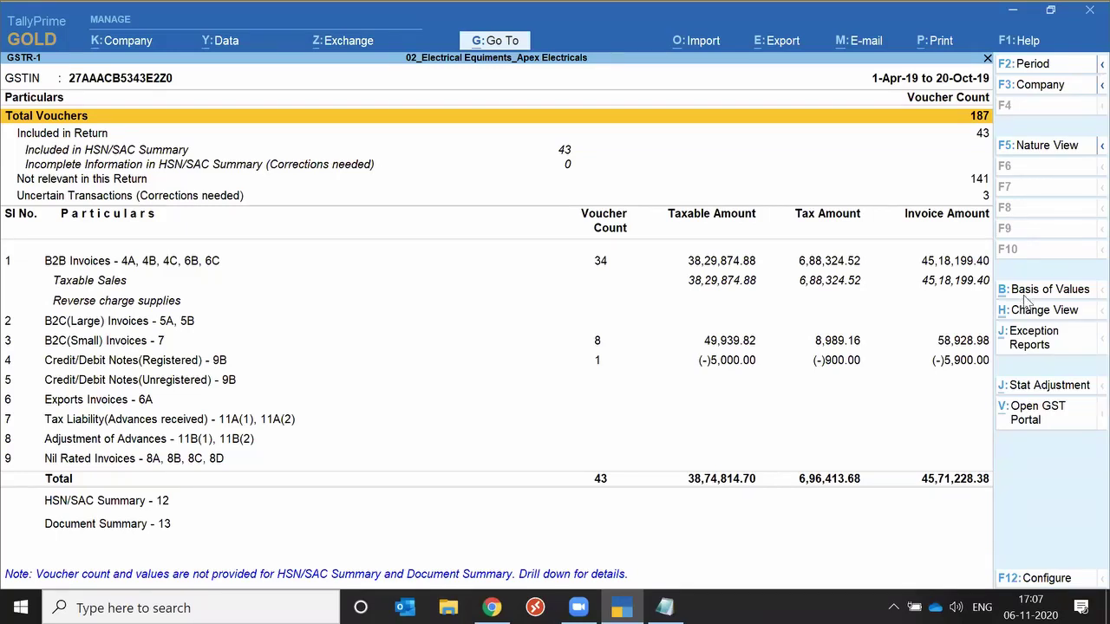
# Go from GSTR-1 to the Ledger report under Account Books.
pyautogui.press('Escape')
pyautogui.press('Return')
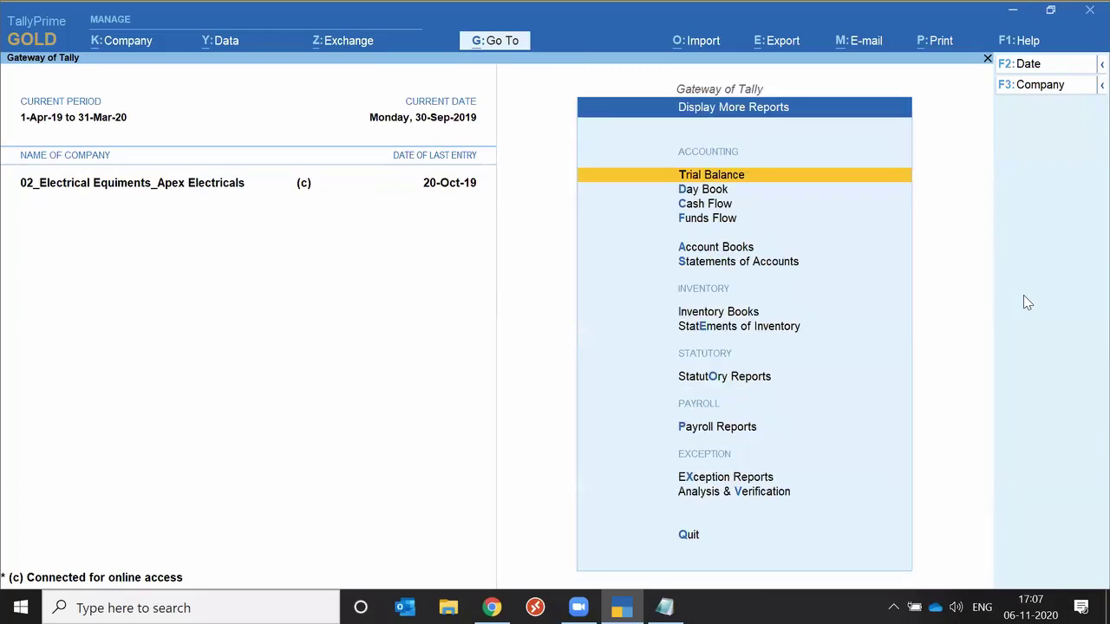
pyautogui.press('Down')
pyautogui.press('Down')
pyautogui.press('Down')
pyautogui.press('Down')
pyautogui.press('Down')
pyautogui.press('Up')
pyautogui.press('Return')
pyautogui.press('Down')
pyautogui.press('Down')
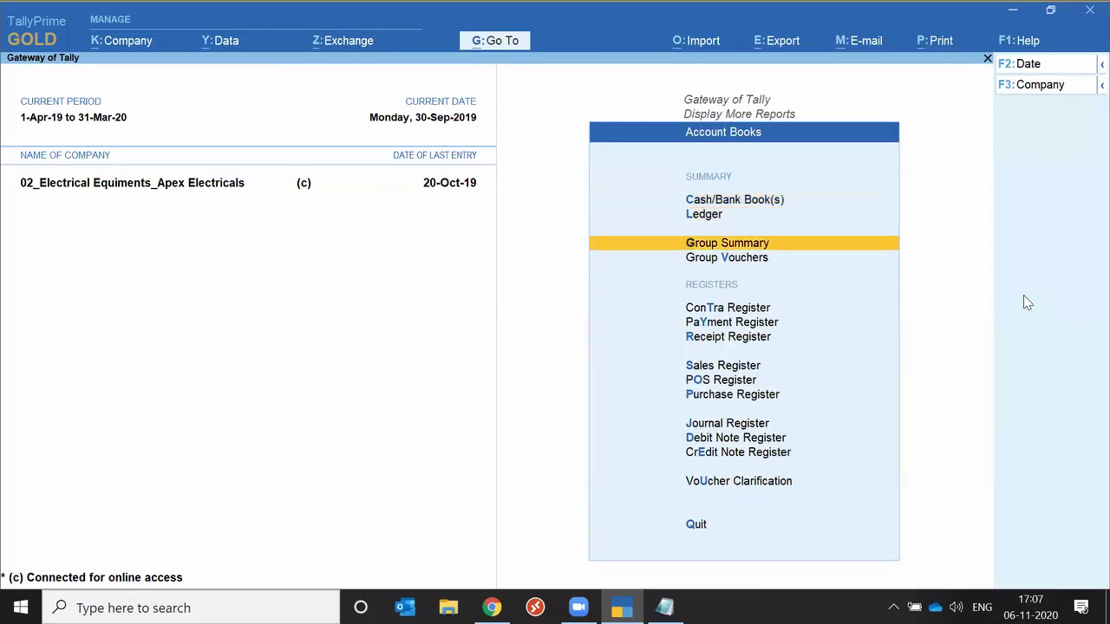
pyautogui.press('Down')
pyautogui.press('Down')
pyautogui.press('Up')
pyautogui.press('Up')
pyautogui.press('Up')
pyautogui.press('Return')
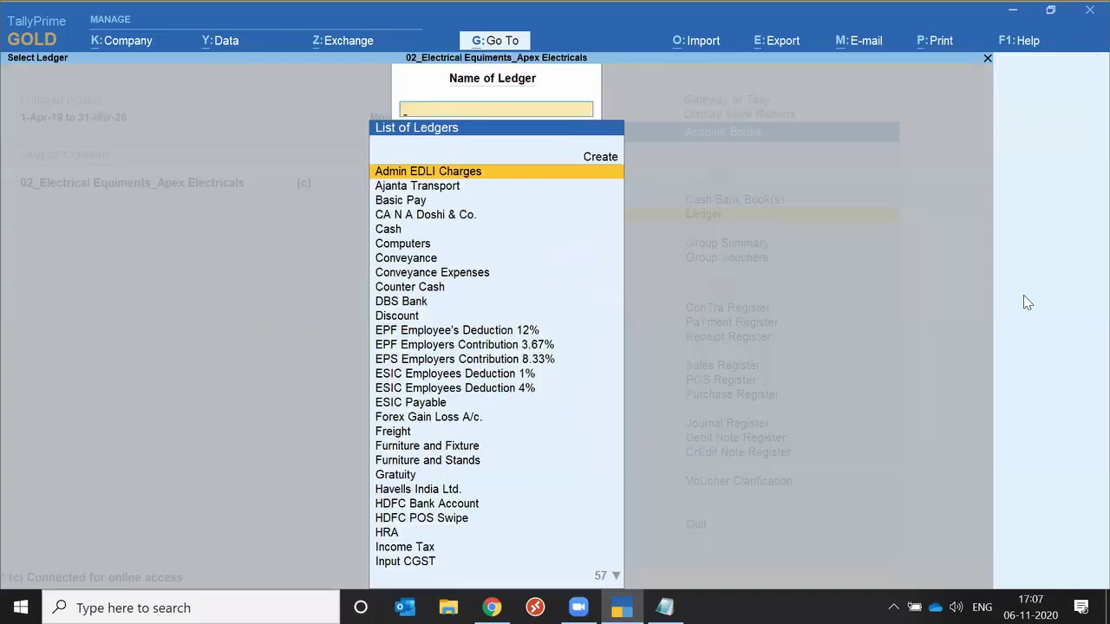
# Open SD Aarti Enterprises' ledger vouchers with the period starting 1-4-19.
pyautogui.write('Sd a')
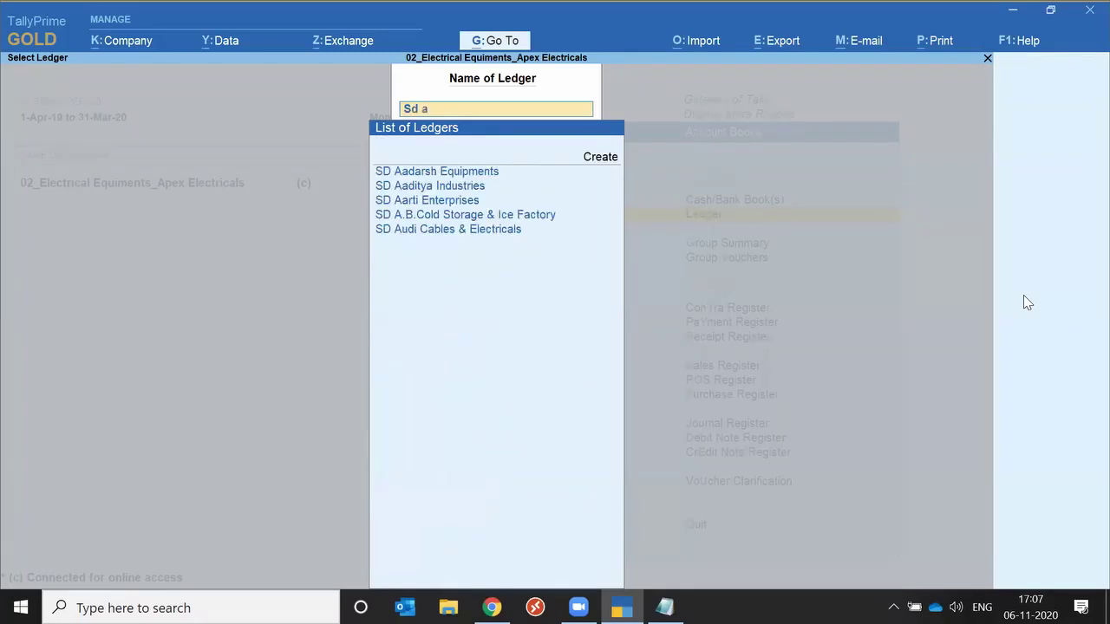
pyautogui.press('Down')
pyautogui.press('Down')
pyautogui.press('Down')
pyautogui.press('Return')
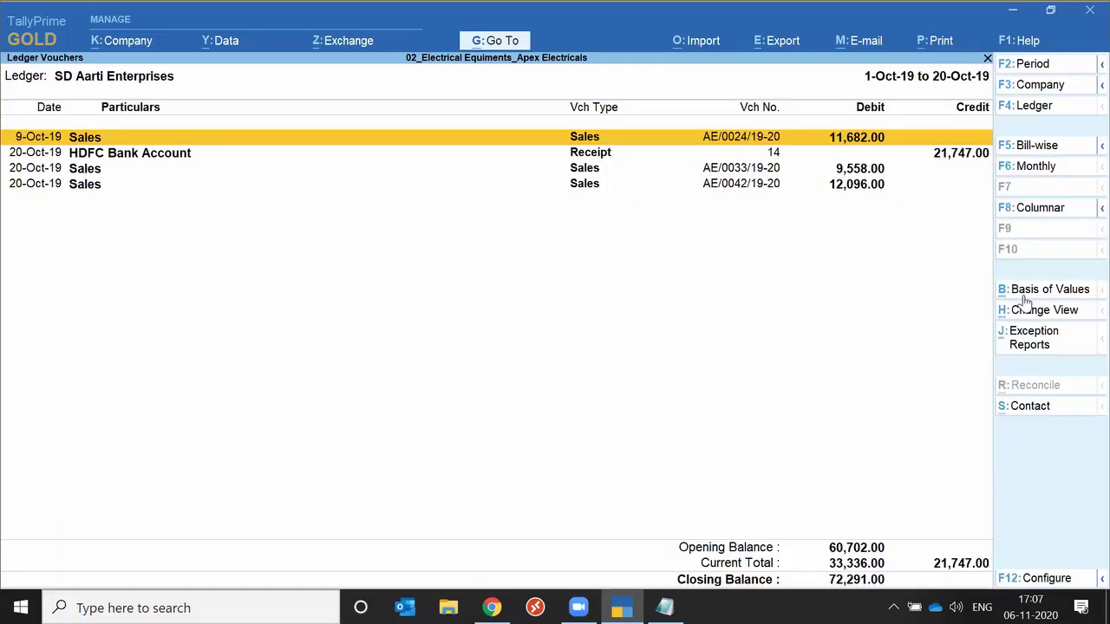
pyautogui.press('F2')
pyautogui.write('1-4-19')
pyautogui.press('Return')
pyautogui.press('Return')
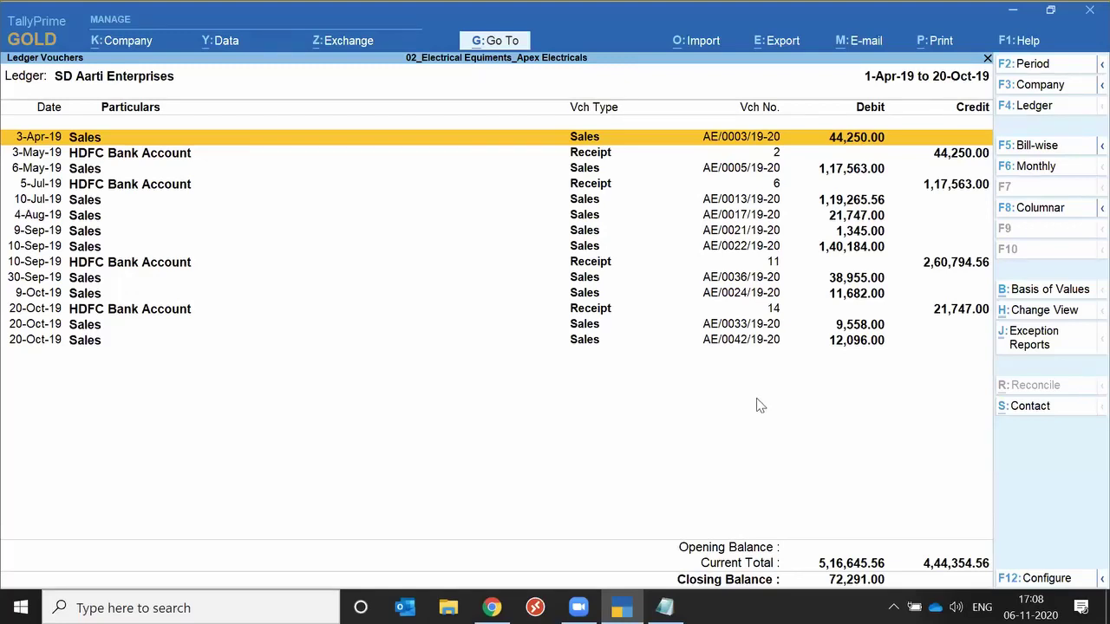
# Switch SD Aarti Enterprises' ledger to Bill-wise Details, showing four pending bills totalling 72,291.00 Dr.
pyautogui.click(1032, 317)
pyautogui.press('Down')
pyautogui.press('Return')
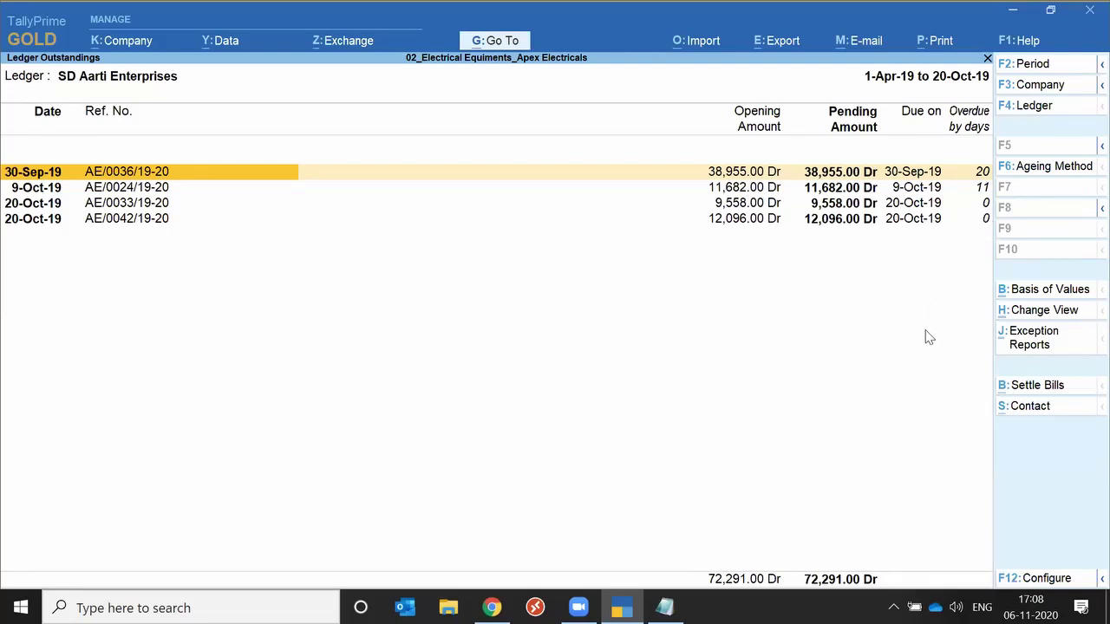
# Open the Payment Performance report from Change View's Show More list.
pyautogui.click(1028, 319)
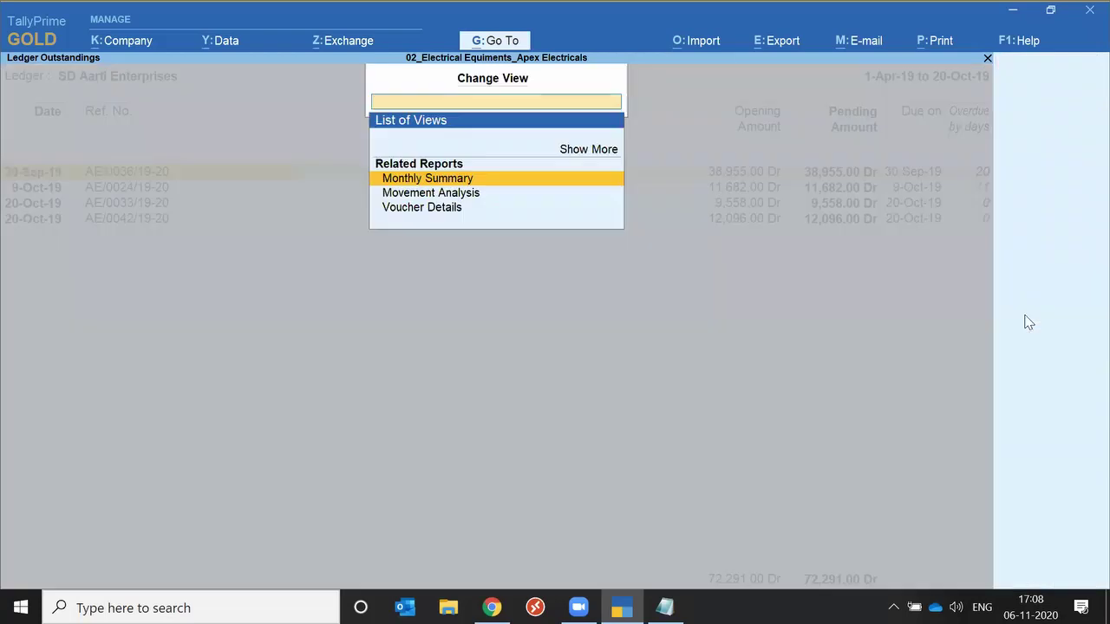
pyautogui.press('Down')
pyautogui.press('Down')
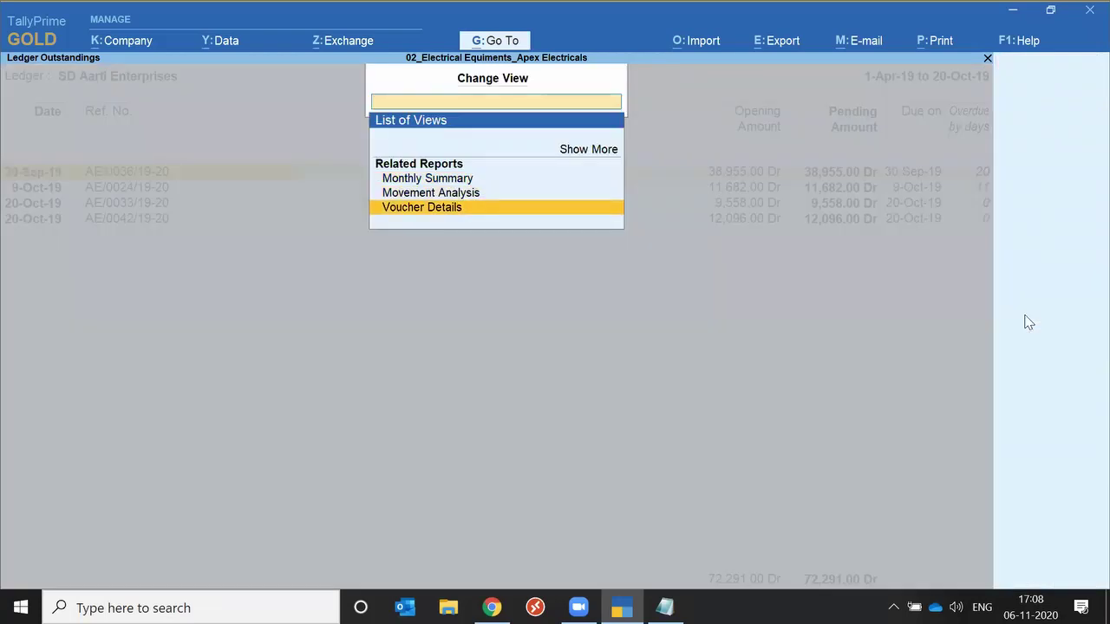
pyautogui.press('Up')
pyautogui.press('Up')
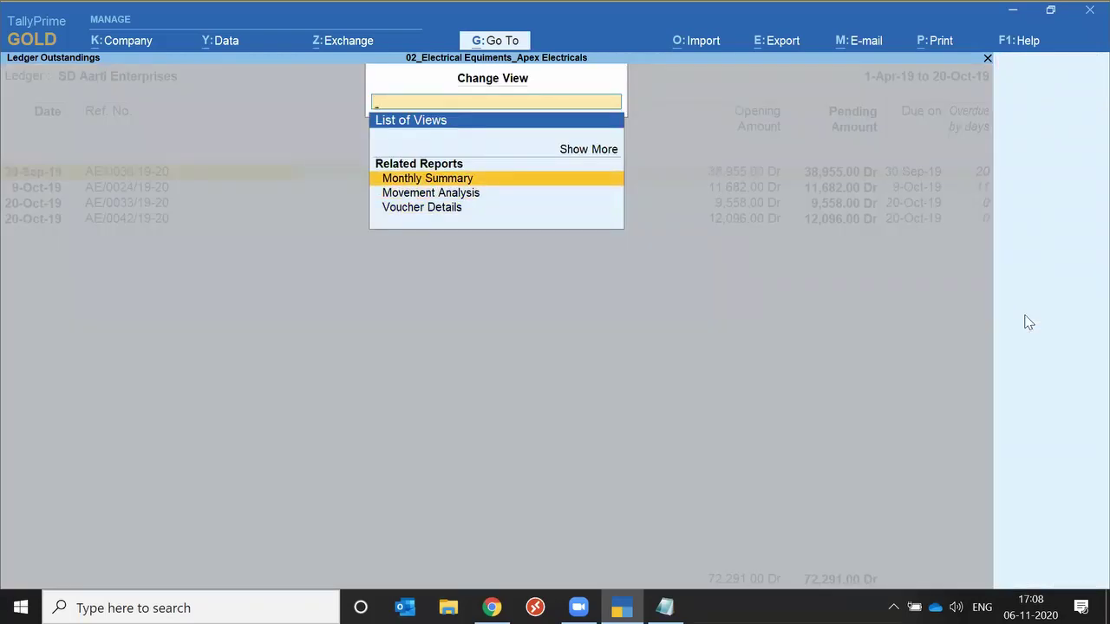
pyautogui.press('Up')
pyautogui.press('Return')
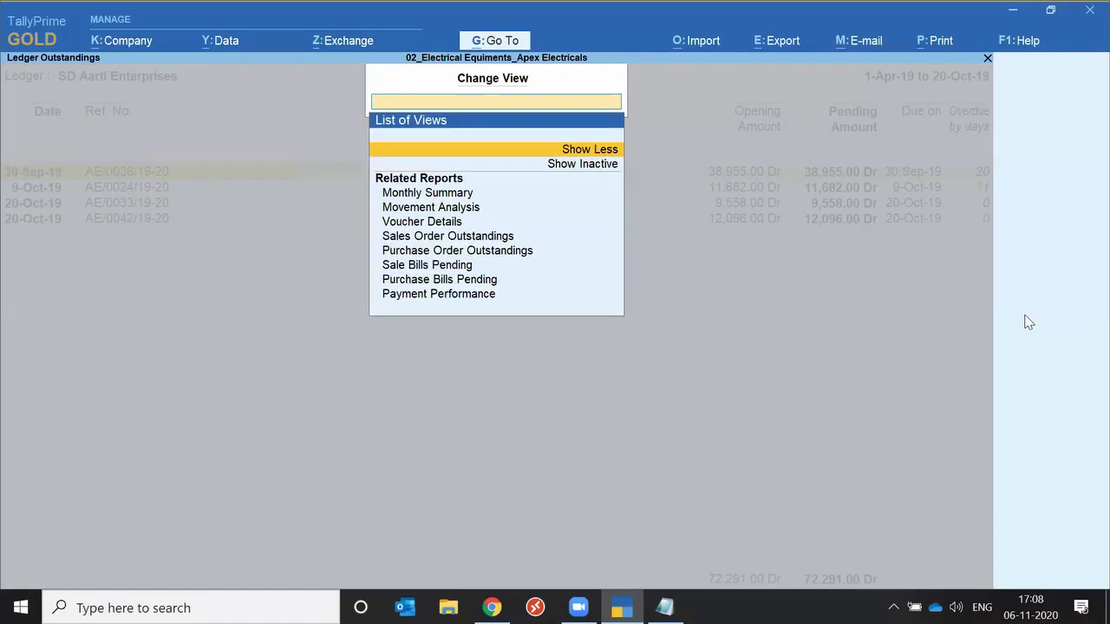
pyautogui.press('Down')
pyautogui.press('Down')
pyautogui.press('Down')
pyautogui.press('Down')
pyautogui.press('Down')
pyautogui.press('Down')
pyautogui.press('Down')
pyautogui.press('Down')
pyautogui.press('Down')
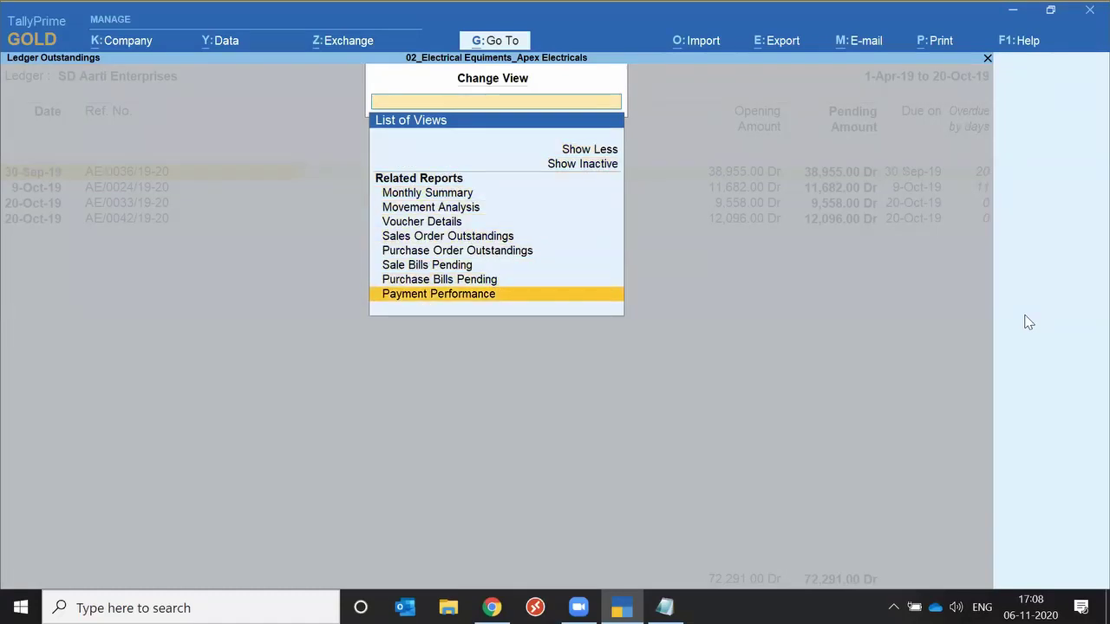
pyautogui.press('Return')
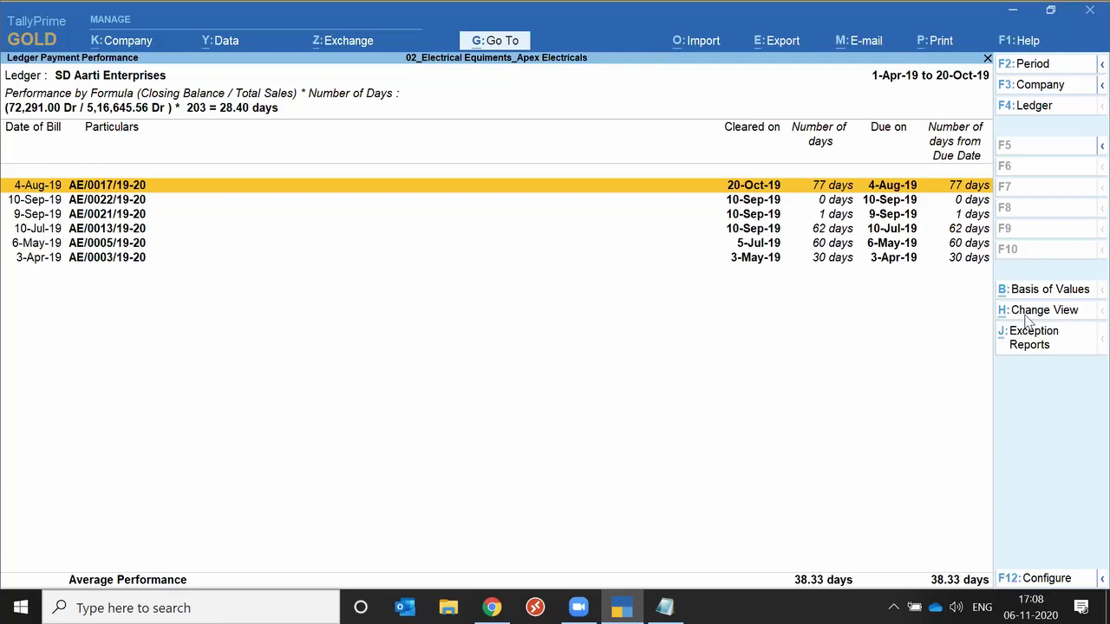
# Review the bills down to 3-Apr-19, toggling F5 between detailed and condensed views.
pyautogui.press('Down')
pyautogui.press('Down')
pyautogui.press('Down')
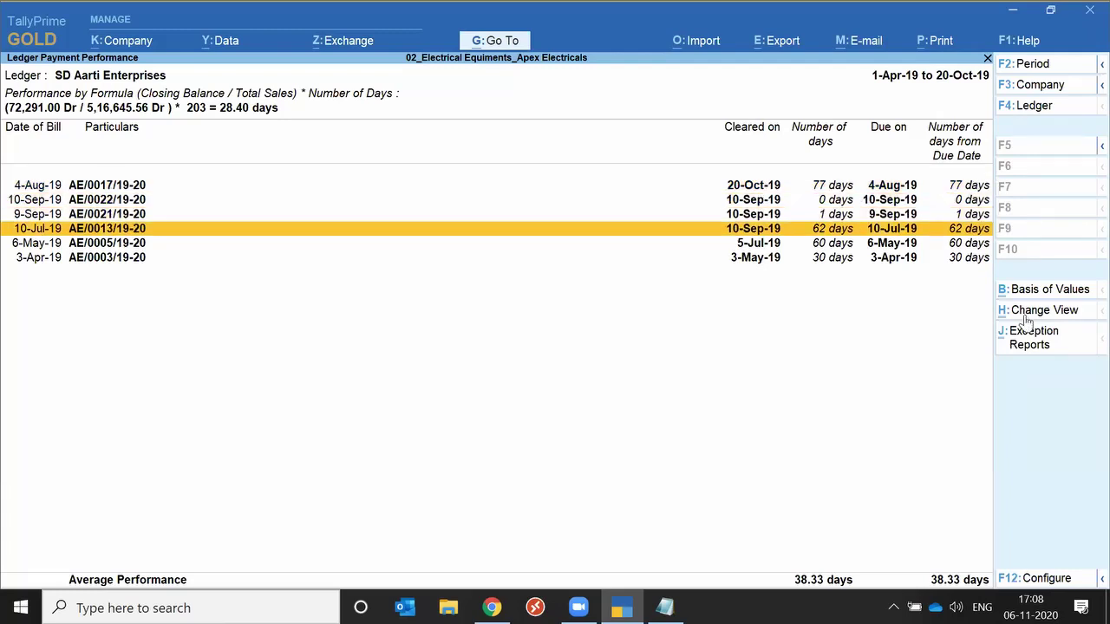
pyautogui.press('Up')
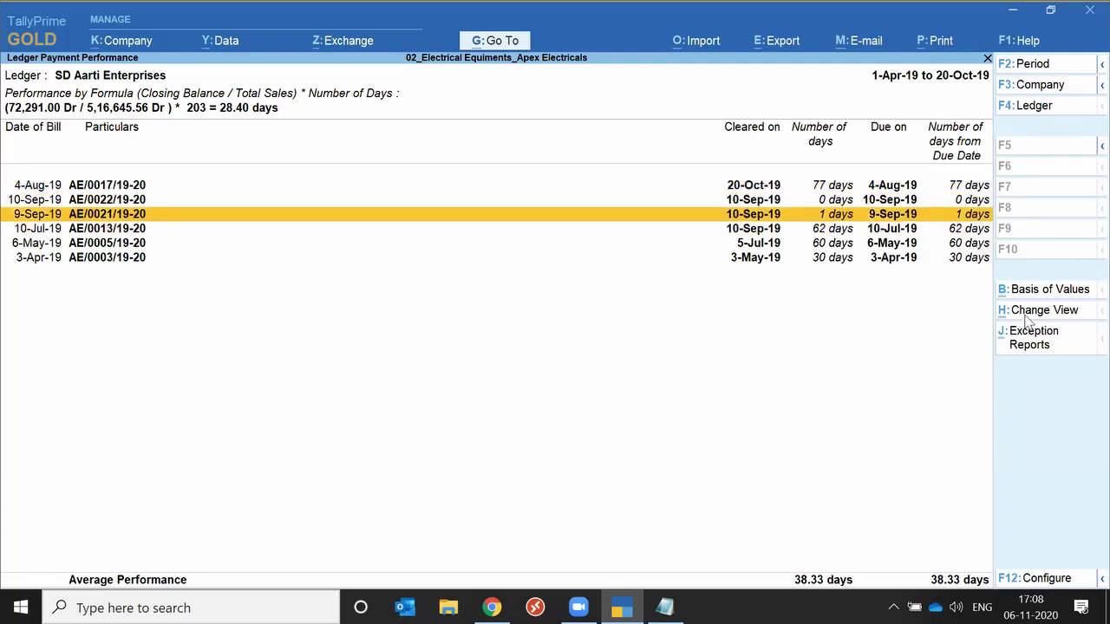
pyautogui.press('Down')
pyautogui.press('Down')
pyautogui.press('Down')
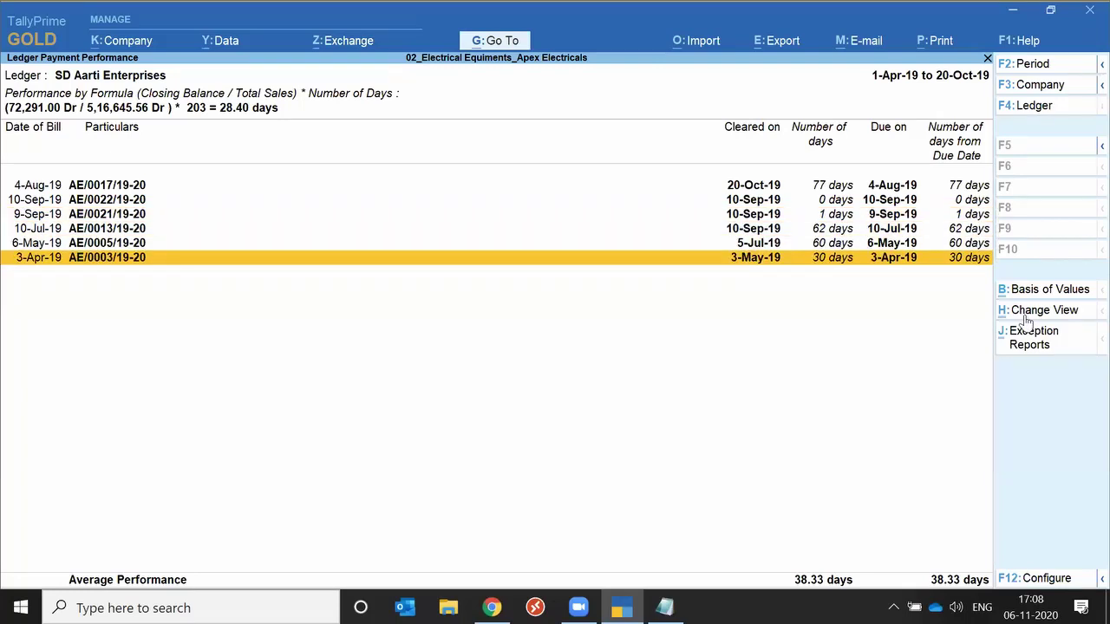
pyautogui.click(1026, 321)
pyautogui.press('F5')
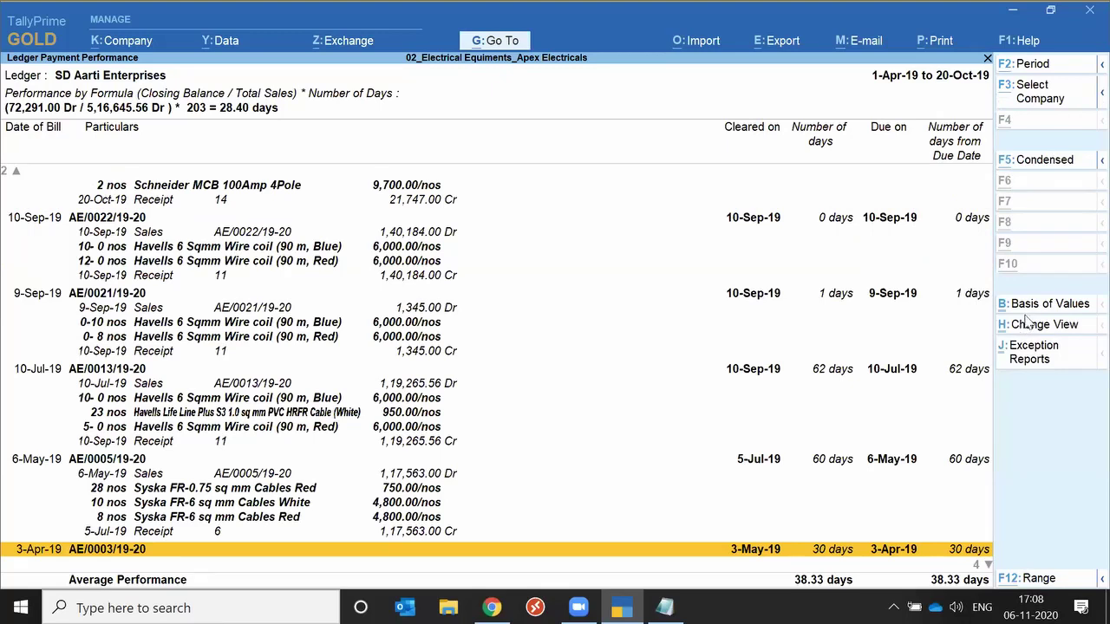
pyautogui.press('F5')
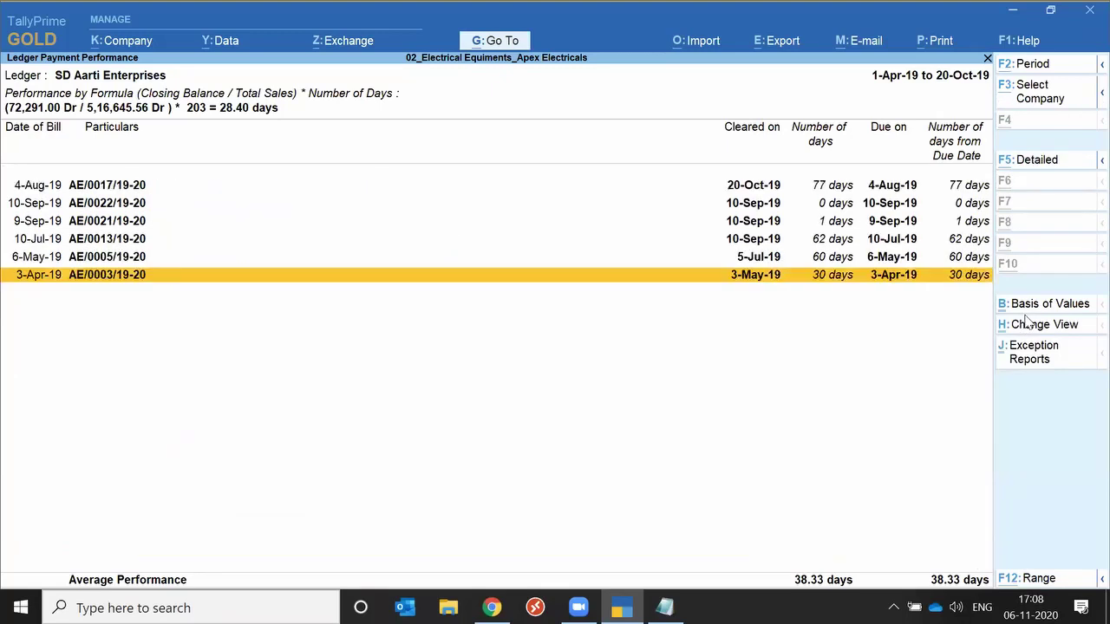
# Open the overdue Sales Orders exception report for SD Aarti Enterprises.
pyautogui.press('Escape')
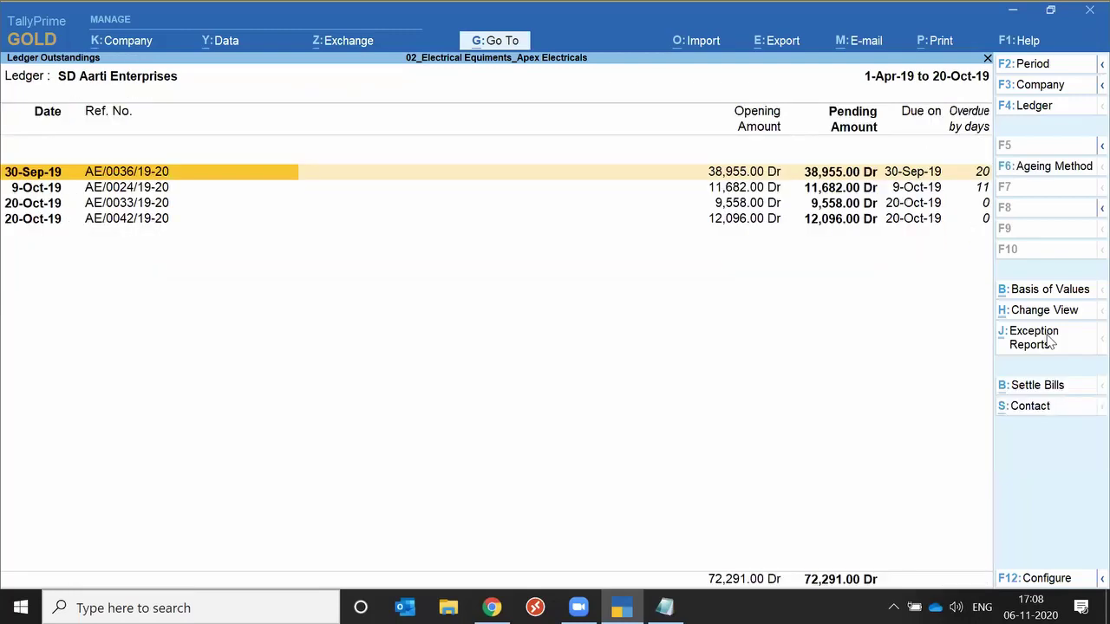
pyautogui.click(1049, 342)
pyautogui.press('Down')
pyautogui.press('Down')
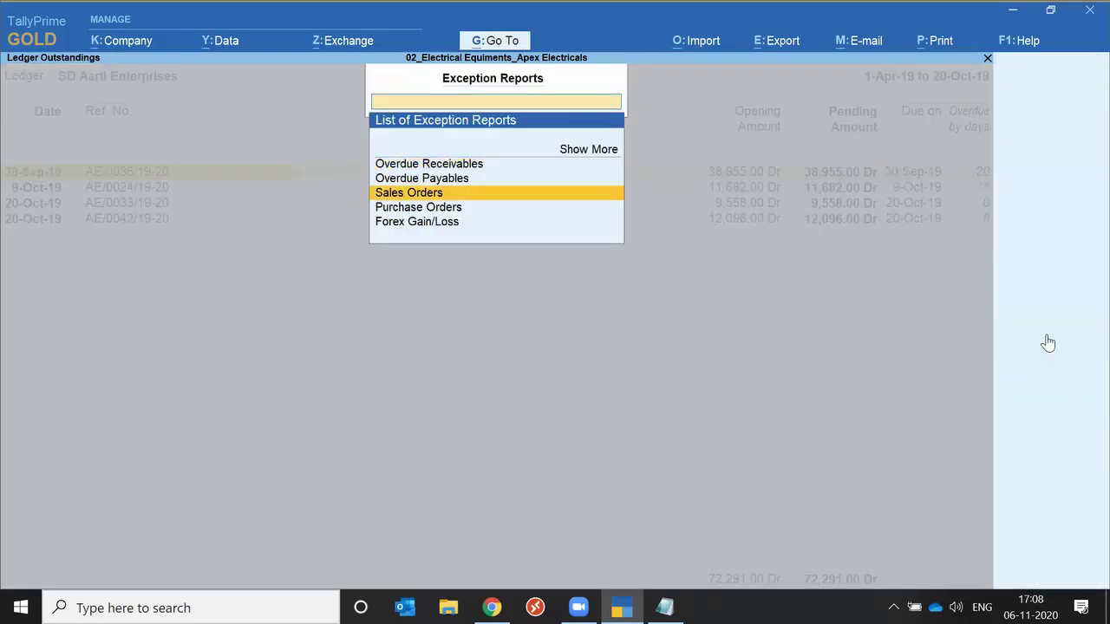
pyautogui.press('Return')
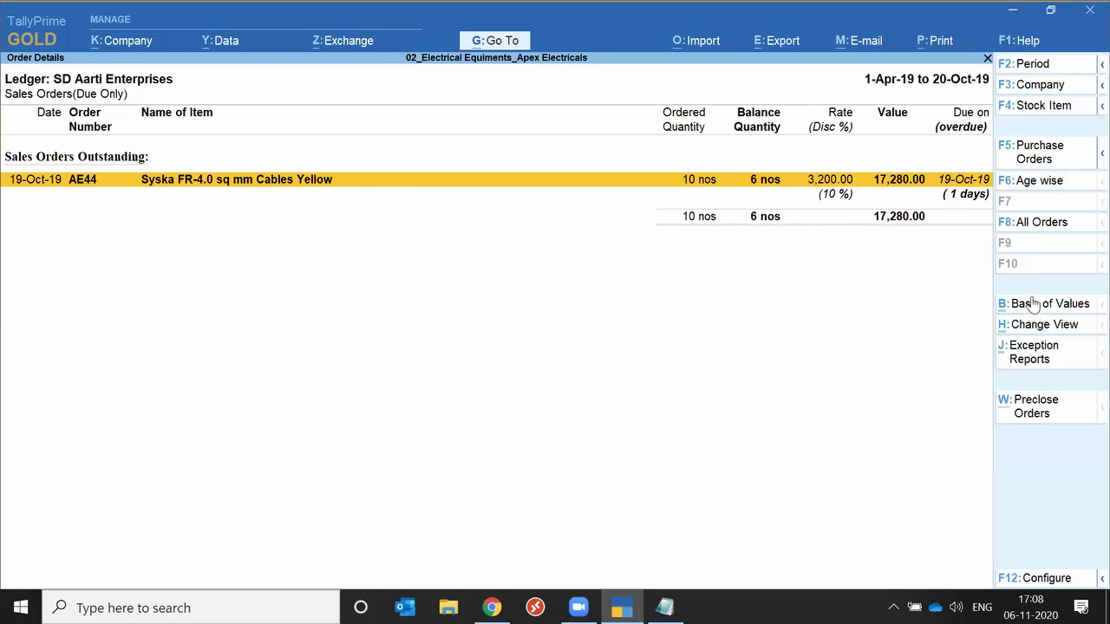
# Close Order Details and bring up Basis of Values on the ledger outstandings.
pyautogui.press('Escape')
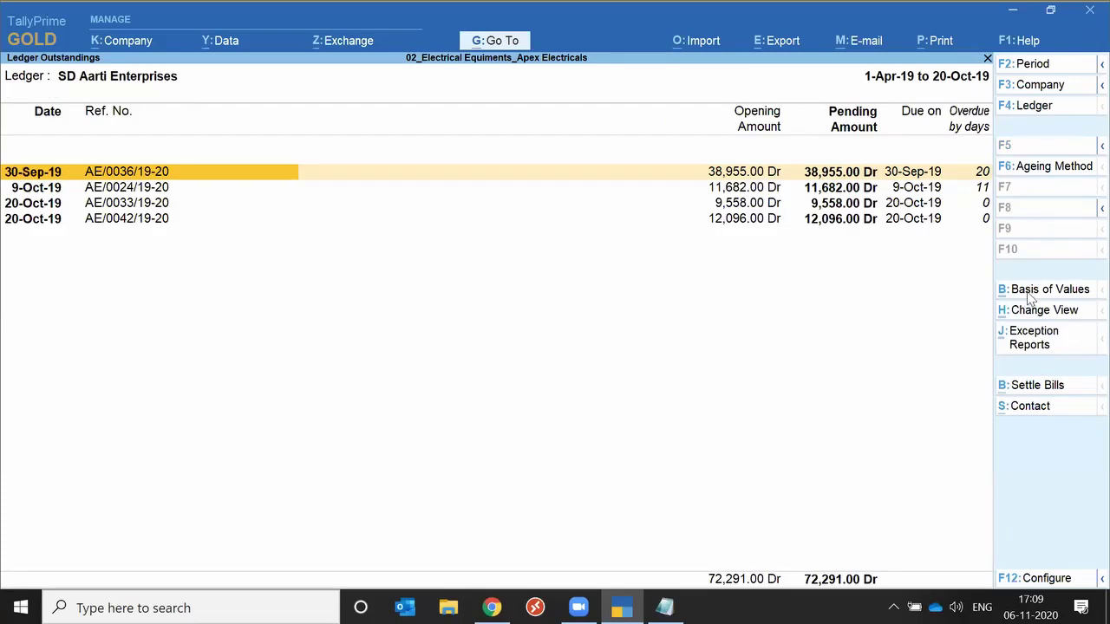
pyautogui.click(1029, 297)
pyautogui.click(1029, 297)
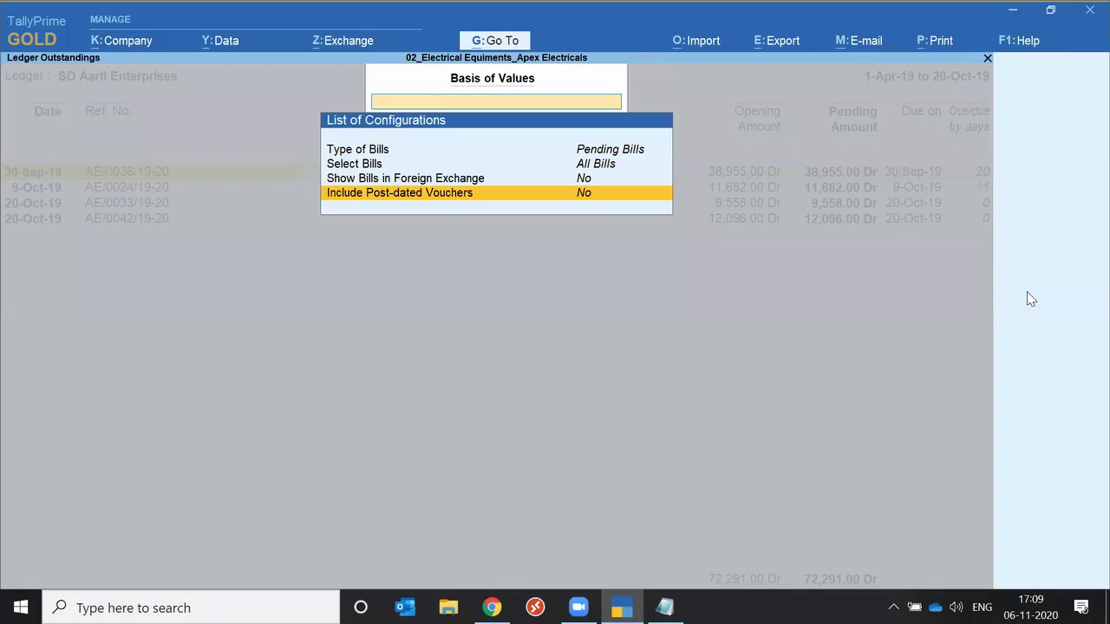
# Set Include Post-dated Vouchers to Yes, adding Post-Dated Amount and Final Balance columns.
pyautogui.press('Return')
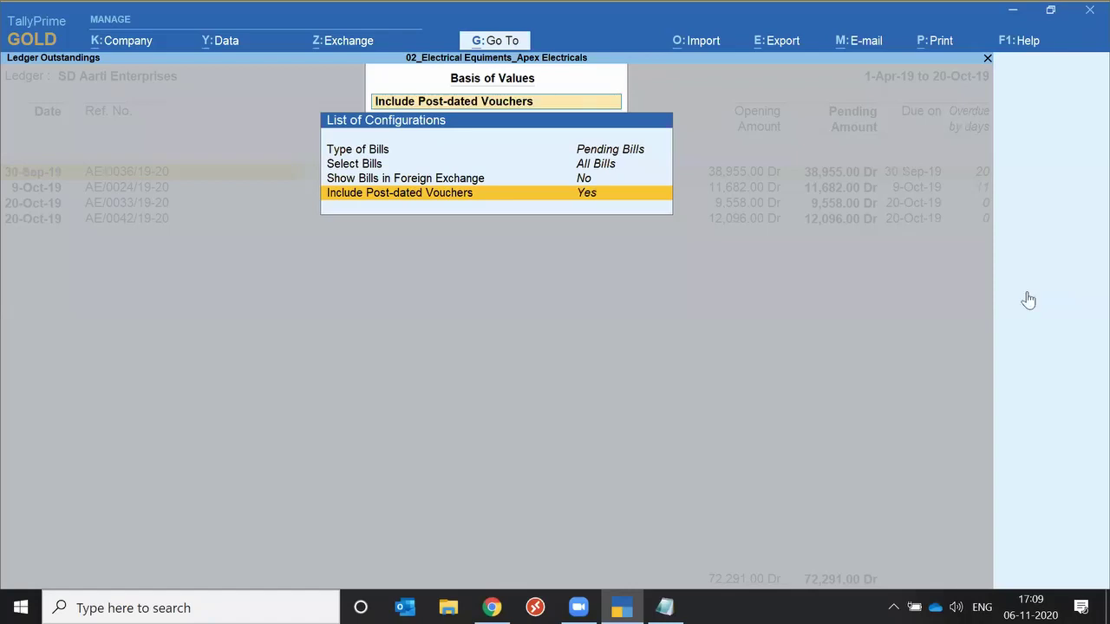
pyautogui.hotkey('ctrl', 'a')
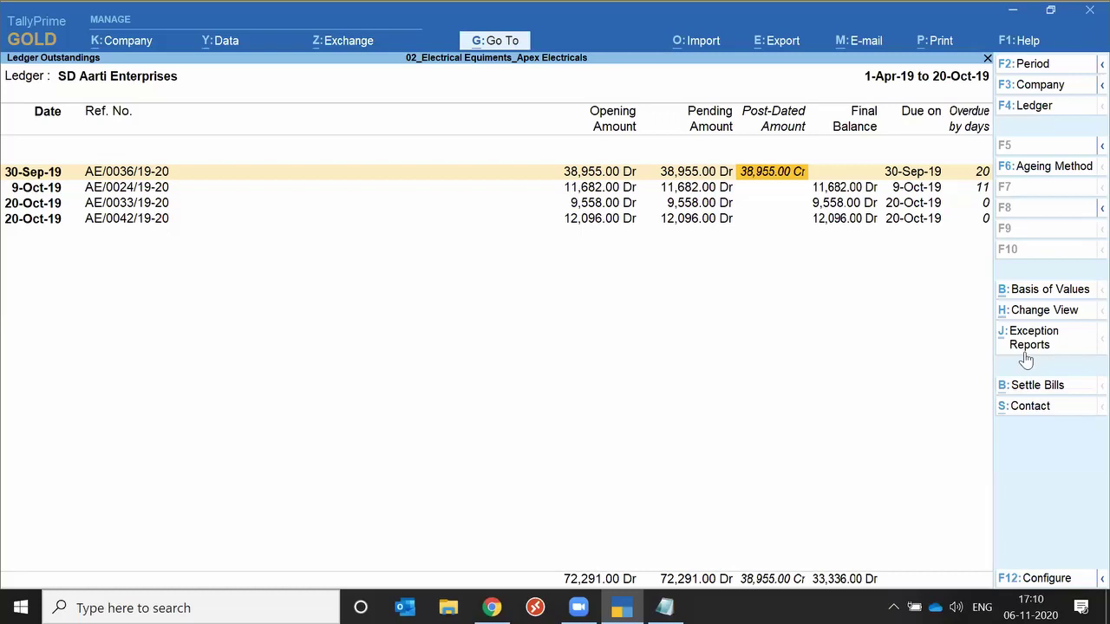
pyautogui.click(1026, 356)
# Return to Gateway of Tally and open Data Analysis under Analysis & Verification.
pyautogui.press('Escape')
pyautogui.press('Home')
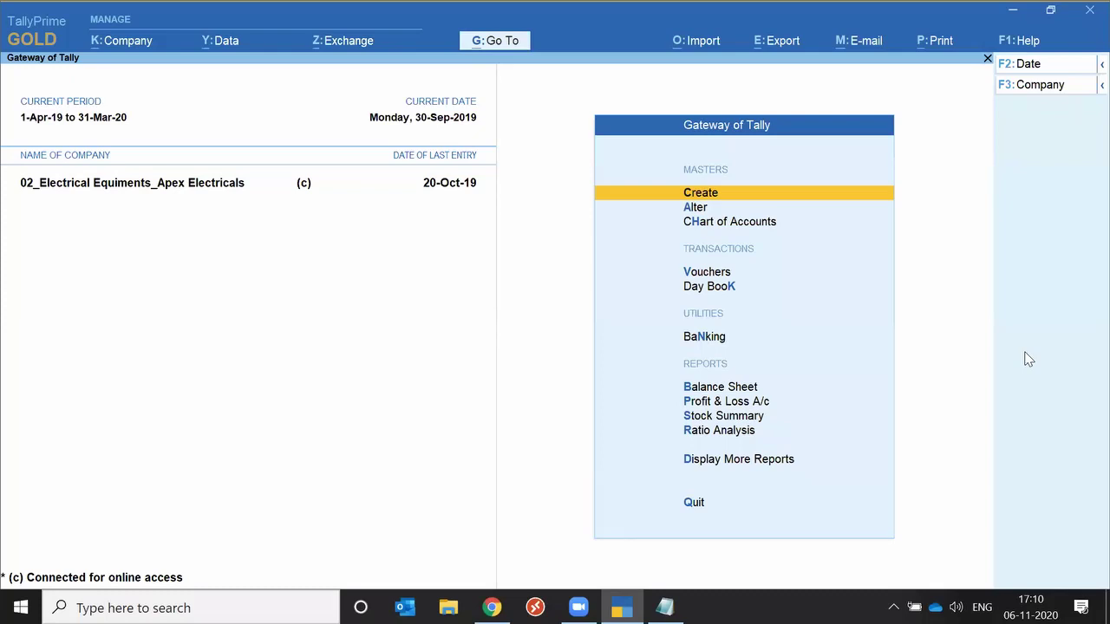
pyautogui.press('Down')
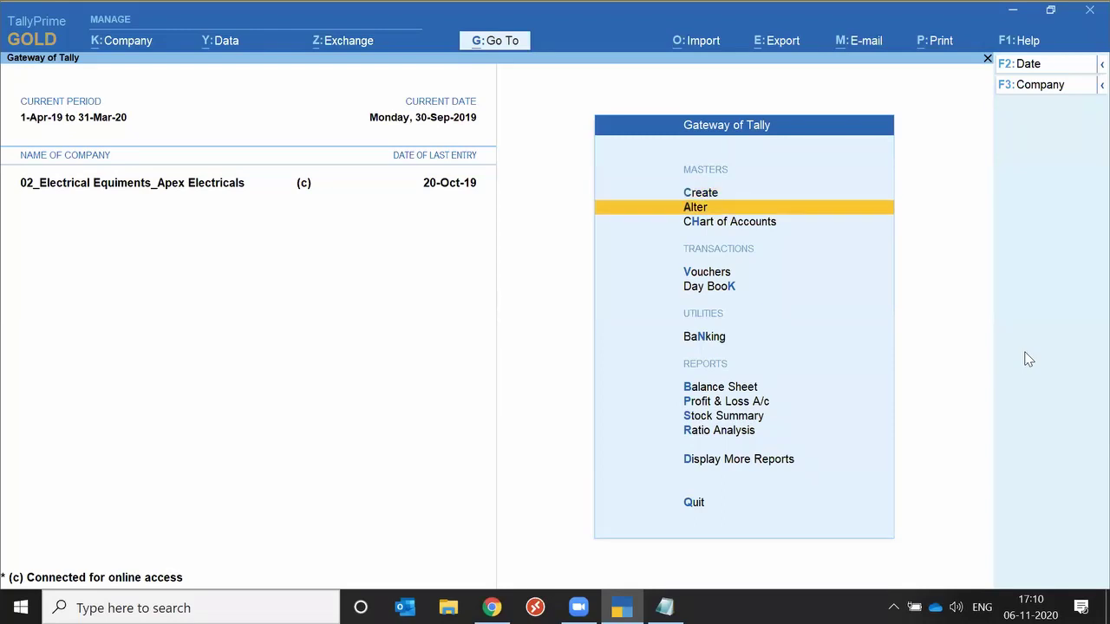
pyautogui.press('d')
pyautogui.press('Down')
pyautogui.press('Down')
pyautogui.press('Down')
pyautogui.press('Down')
pyautogui.press('Down')
pyautogui.press('Down')
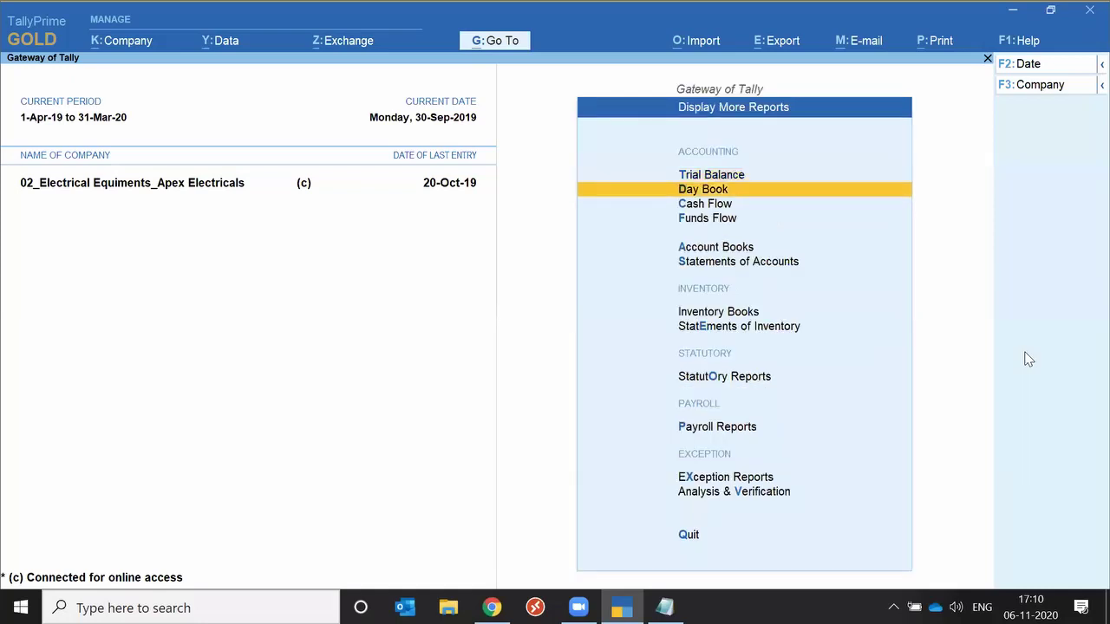
pyautogui.press('Down')
pyautogui.press('Down')
pyautogui.press('Down')
pyautogui.press('Down')
pyautogui.press('Down')
pyautogui.press('Down')
pyautogui.press('Up')
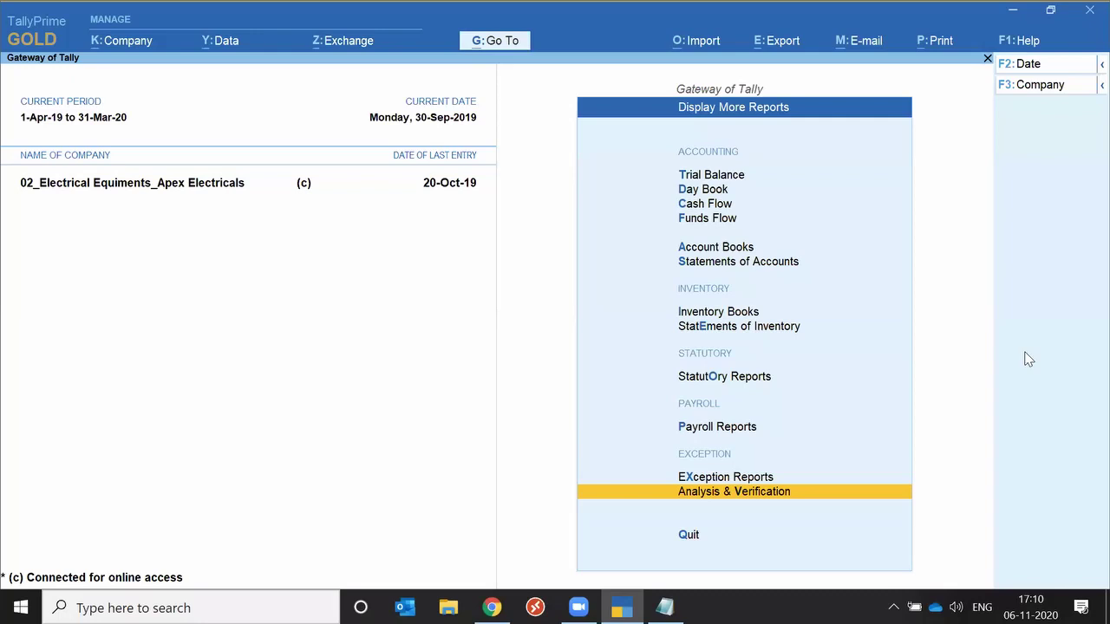
pyautogui.press('Return')
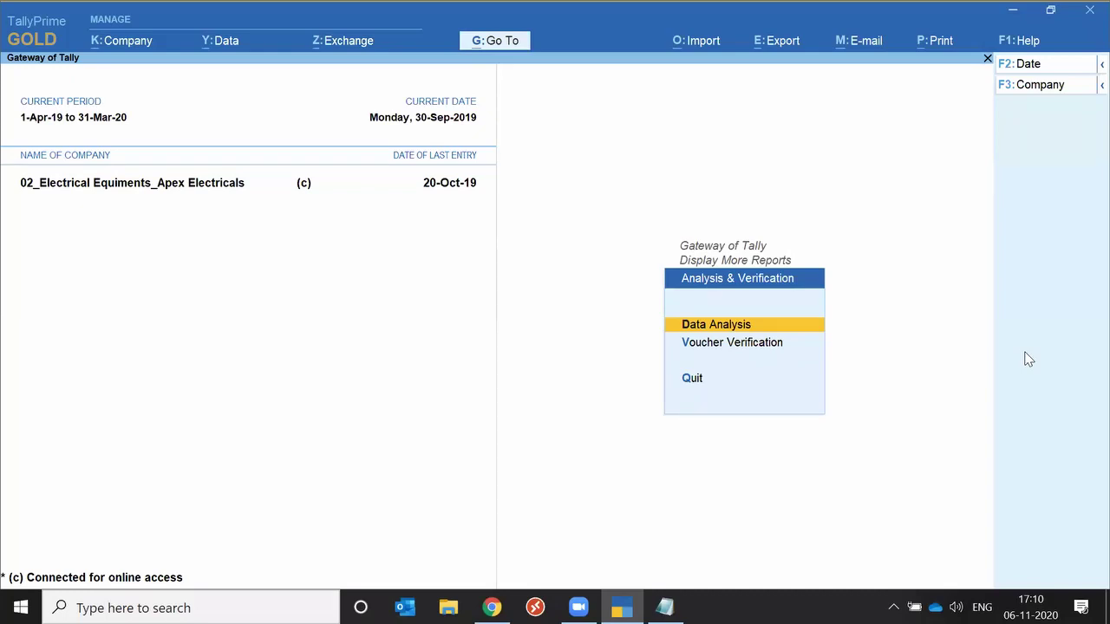
pyautogui.press('Return')
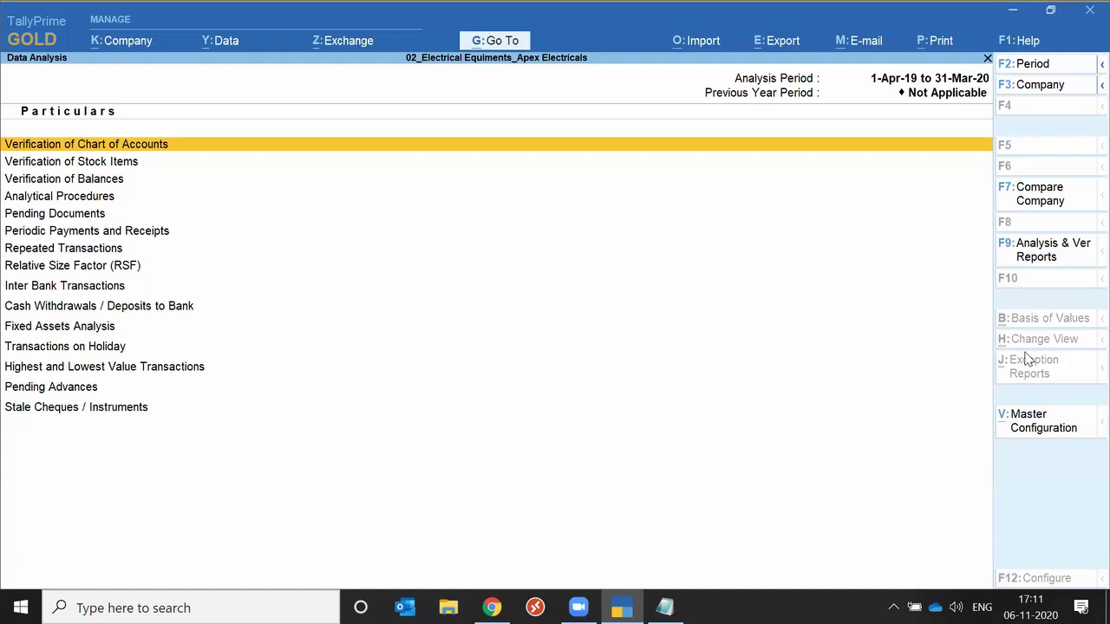
# Open the Balance Sheet from the analysis and verification reports list.
pyautogui.click(1055, 253)
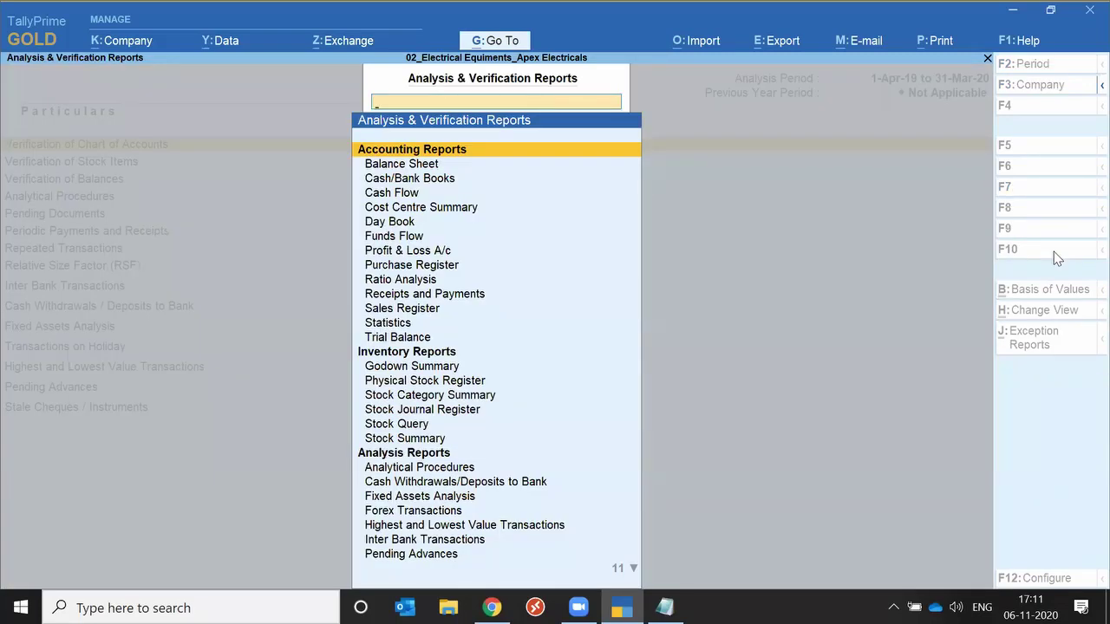
pyautogui.press('Down')
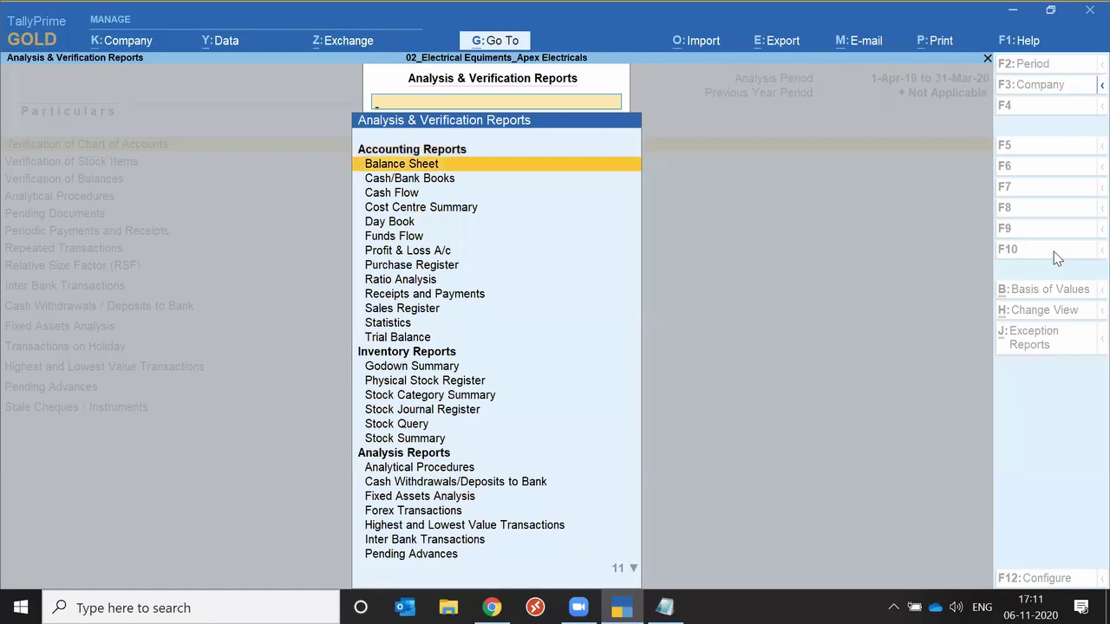
pyautogui.press('Return')
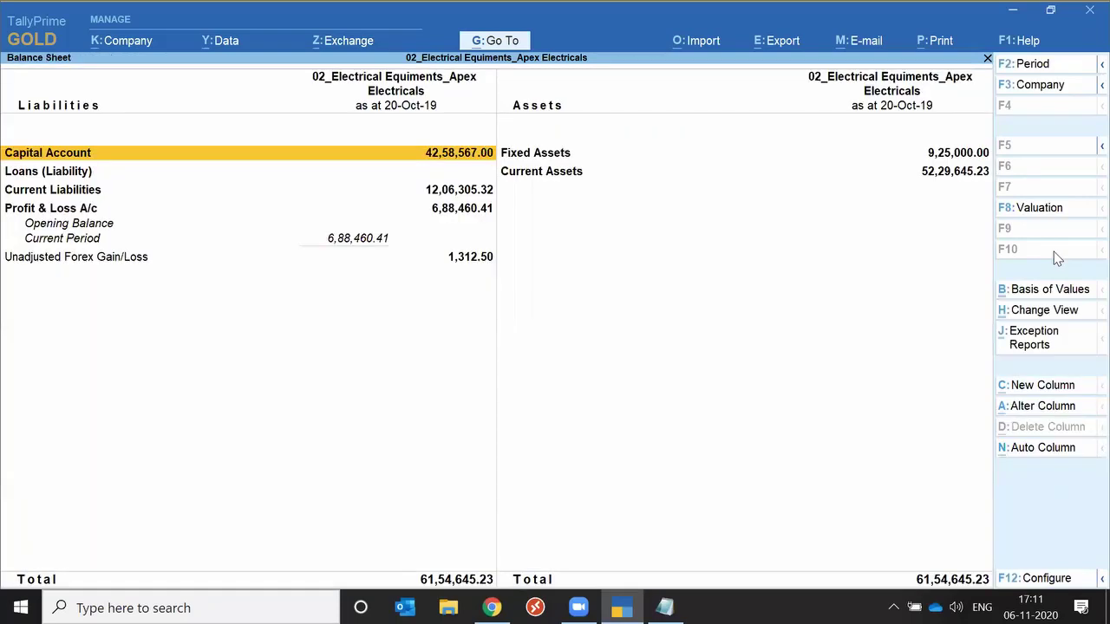
# Drill through Current Assets, Sundry Debtors and SD Other States to SD Indian Agencies' October verification details.
pyautogui.press('Right')
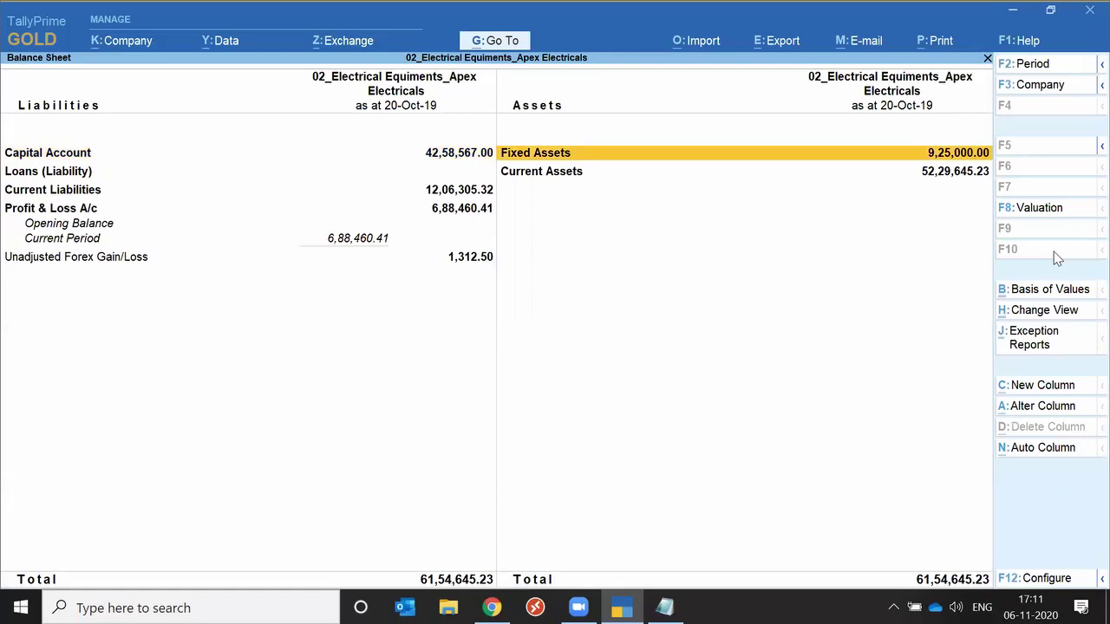
pyautogui.press('Down')
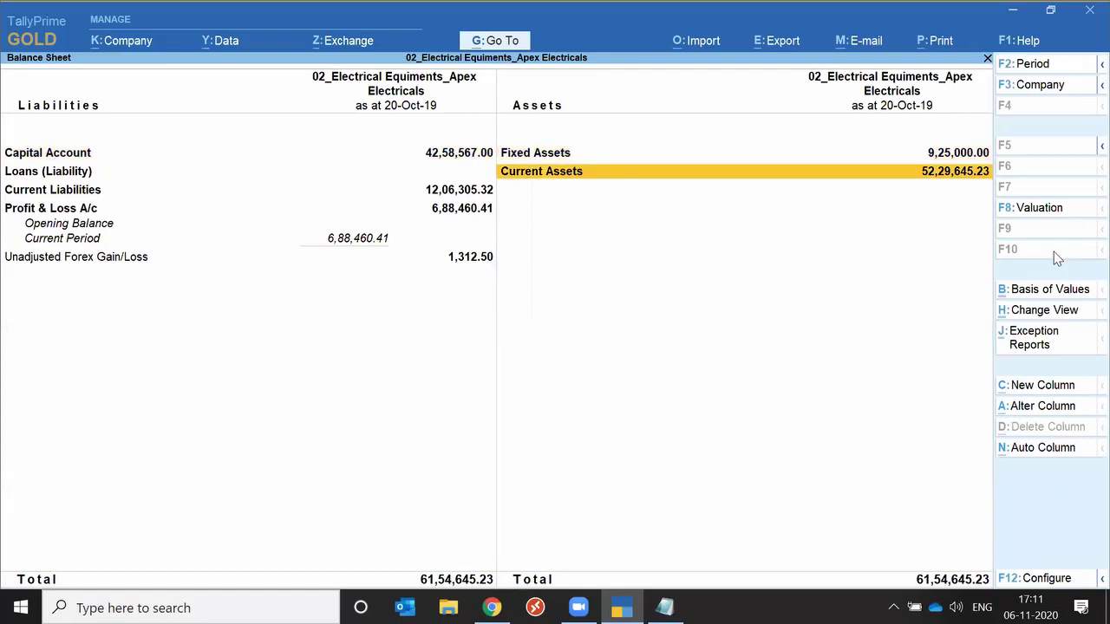
pyautogui.press('Return')
pyautogui.press('Down')
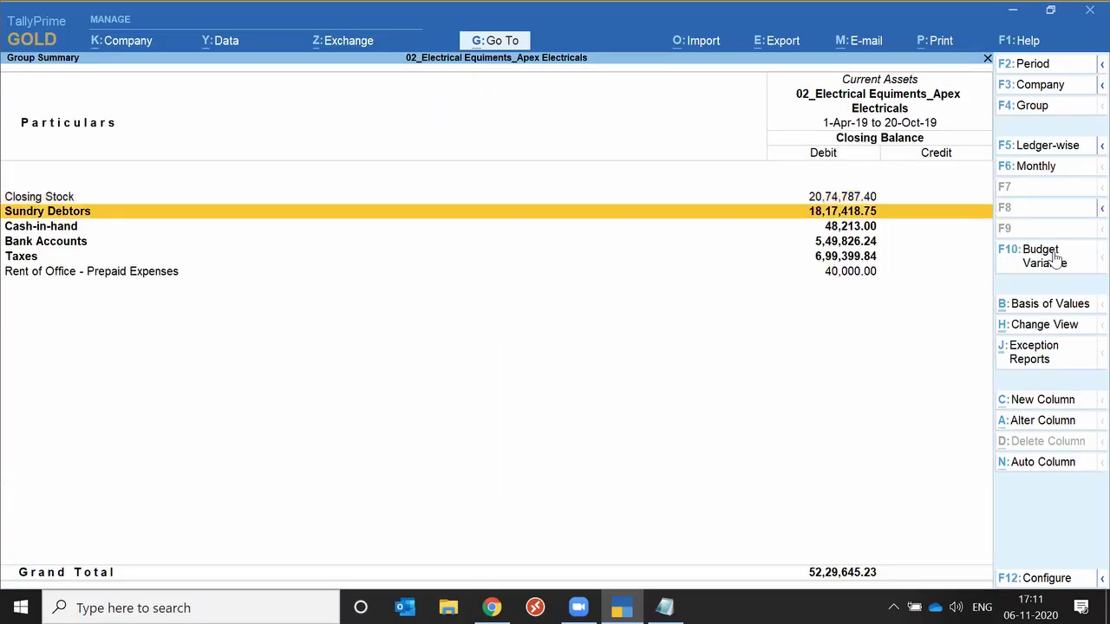
pyautogui.press('Return')
pyautogui.press('Down')
pyautogui.press('Return')
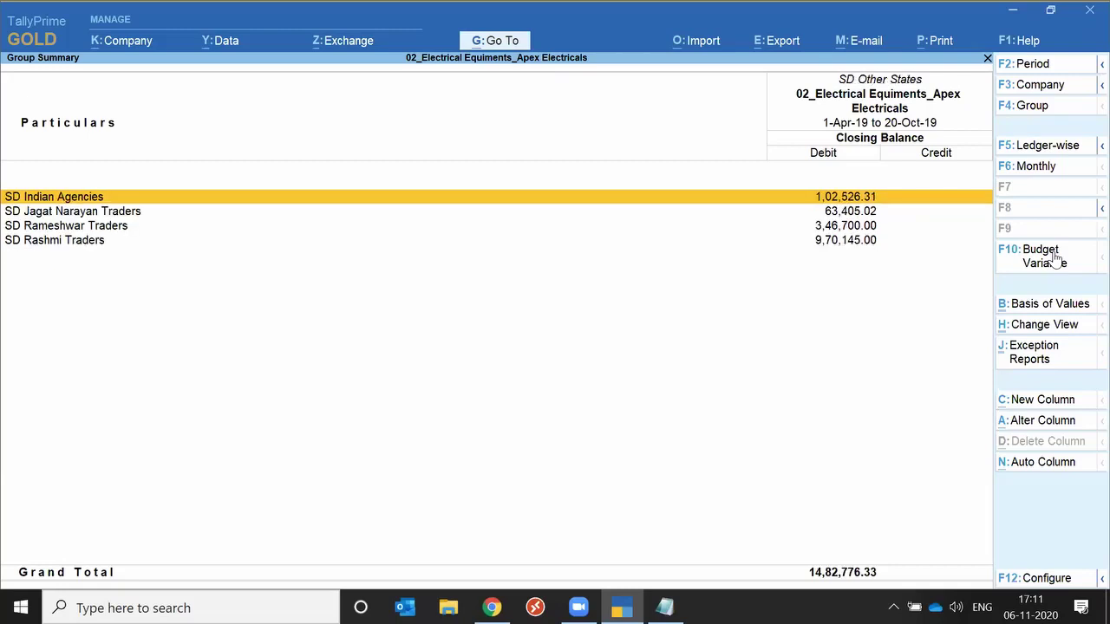
pyautogui.press('Return')
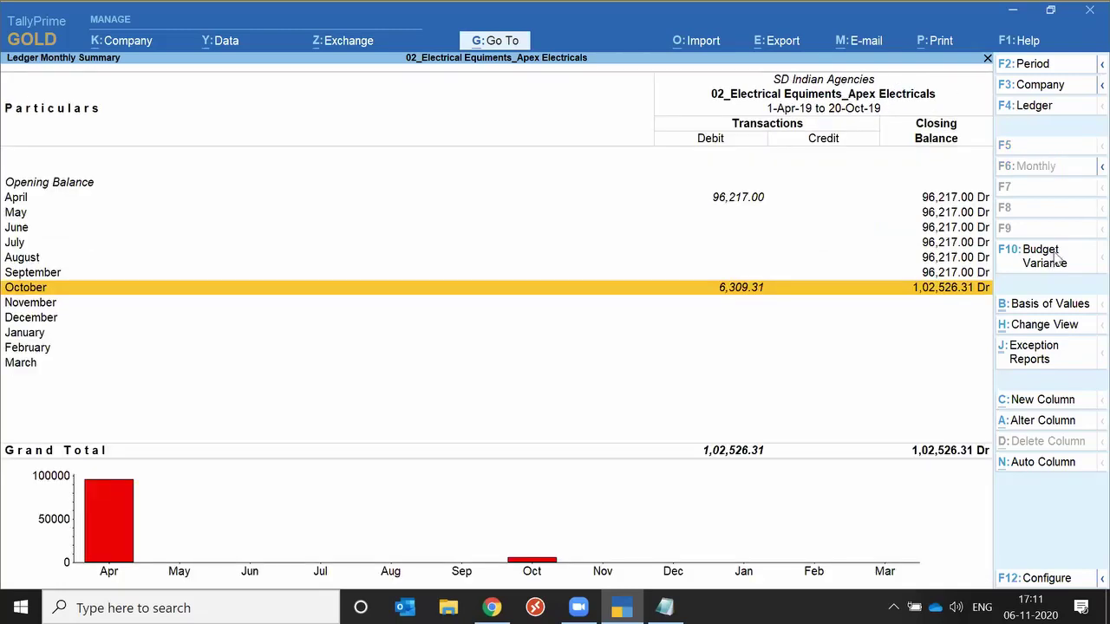
pyautogui.press('Return')
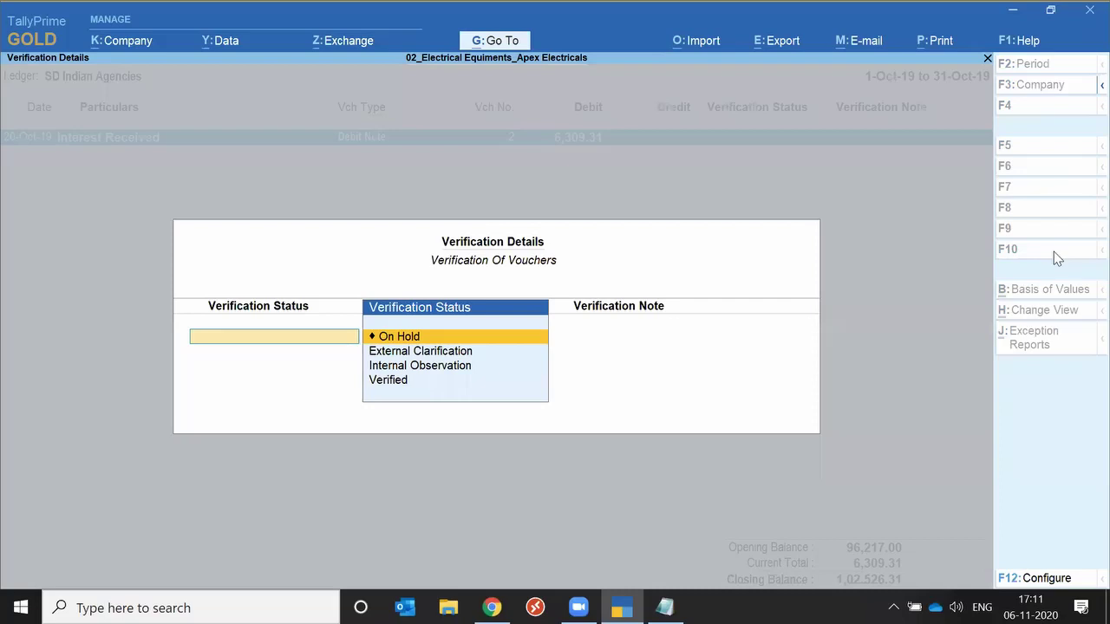
# Quit the verification details, reopen Verify and view Debit Note No. 2 unchanged.
pyautogui.press('Escape')
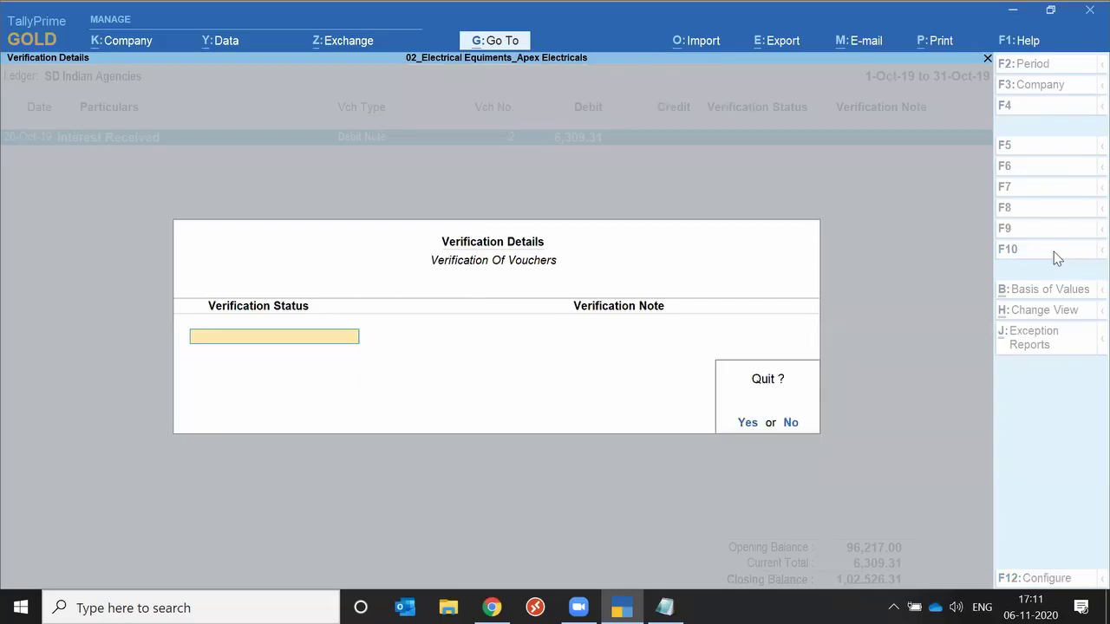
pyautogui.press('Return')
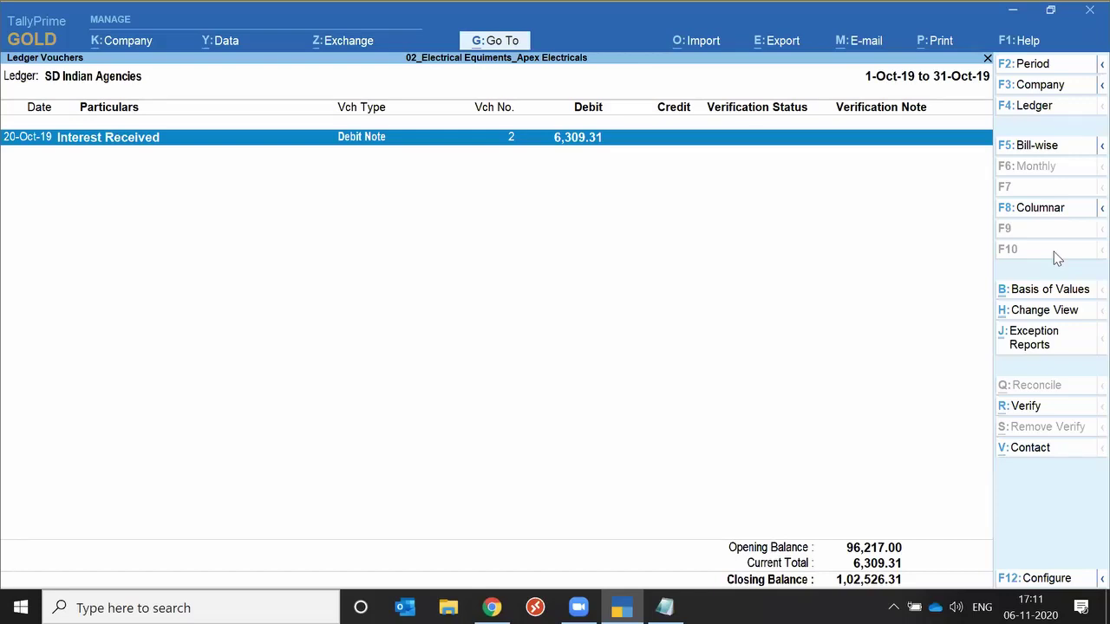
pyautogui.hotkey('ctrl', 'r')
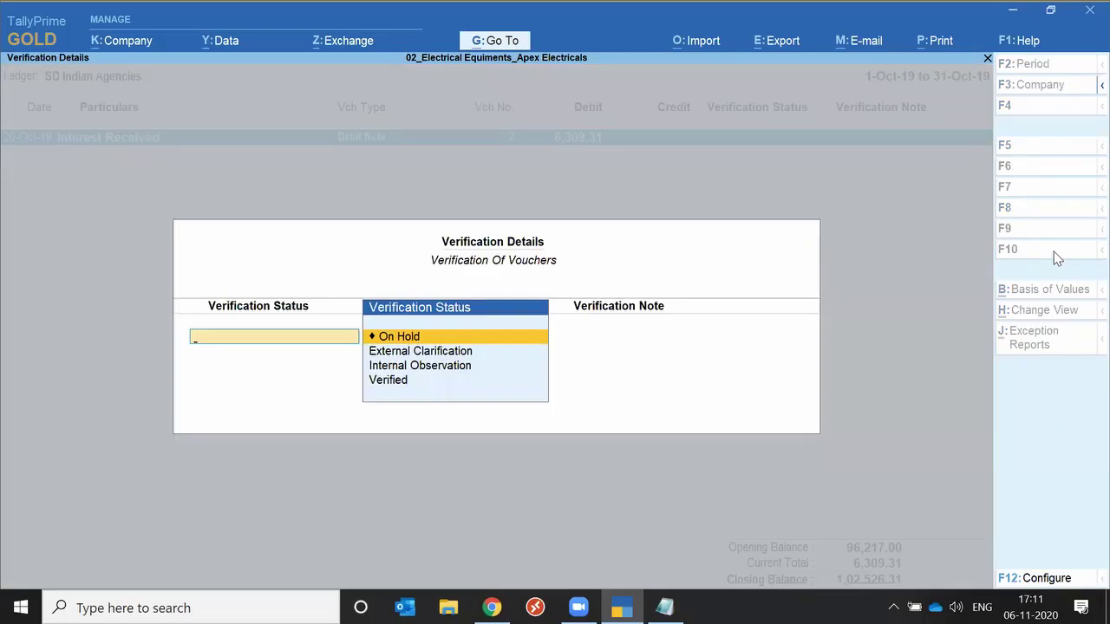
pyautogui.press('Escape')
pyautogui.press('Return')
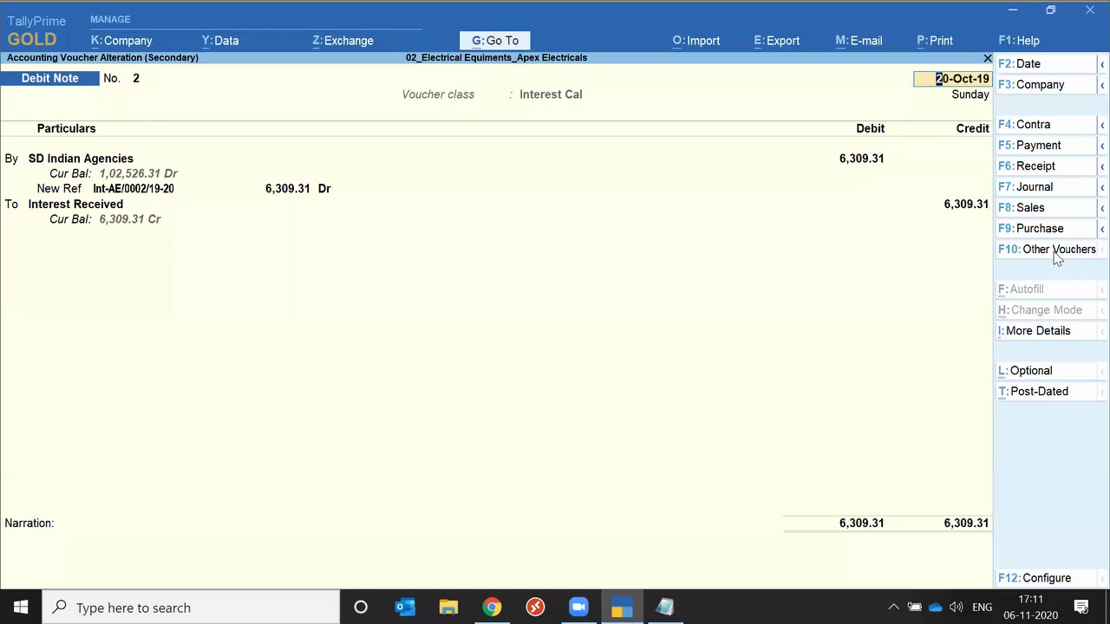
pyautogui.press('Escape')
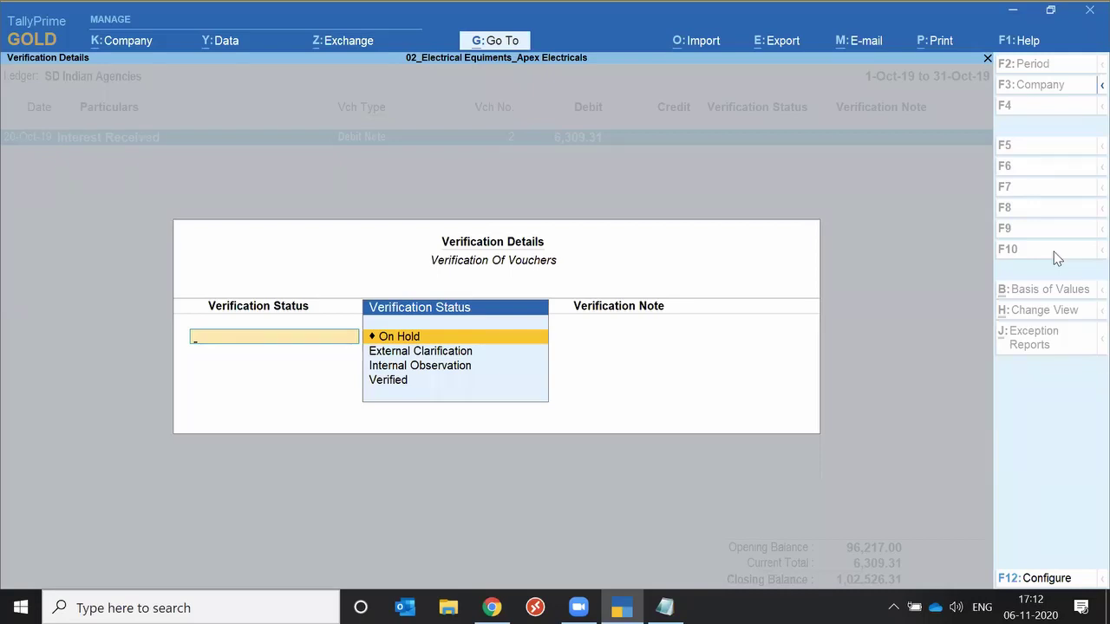
# Close verification without a status and return to SD Indian Agencies' Ledger Monthly Summary.
pyautogui.press('Escape')
pyautogui.press('space')
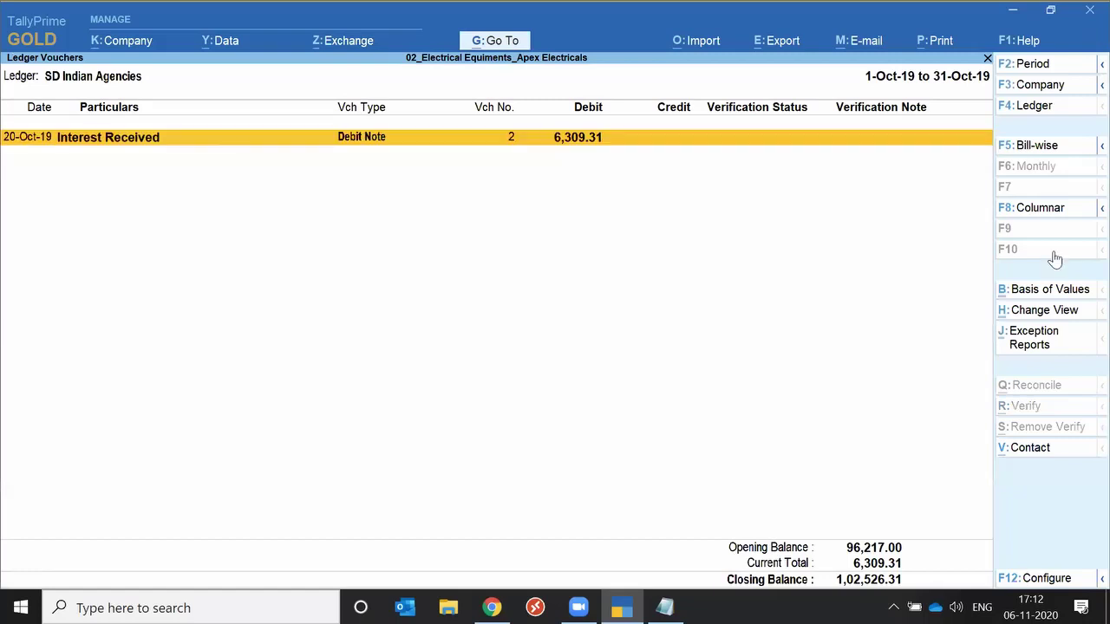
pyautogui.press('Escape')
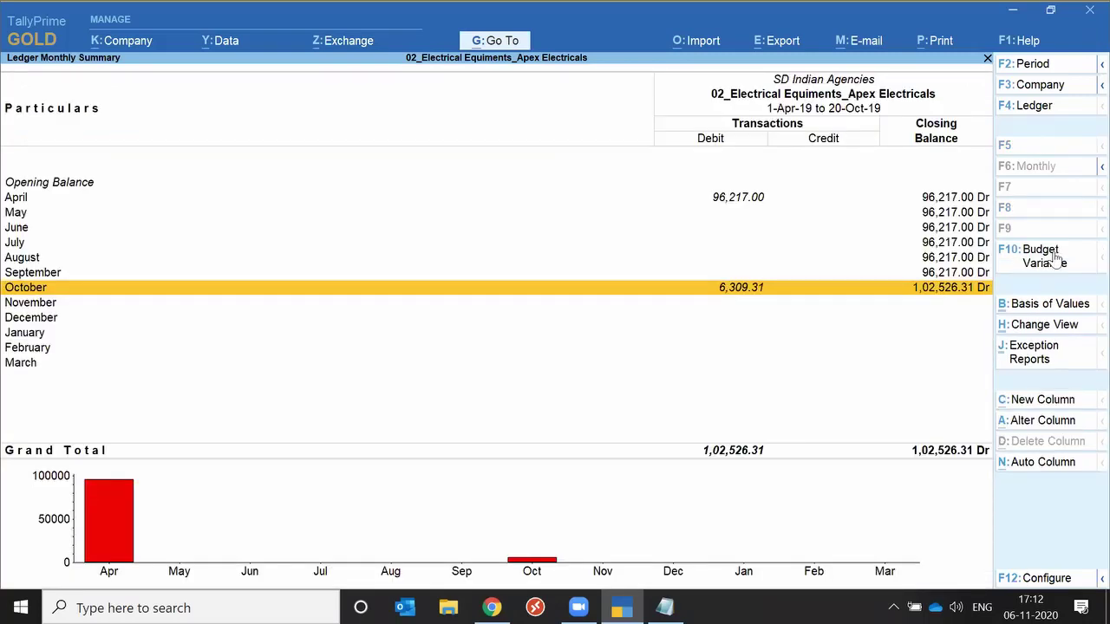
# Check Data Analysis, then search 'Dat' to view the Data Analysis Reports list.
pyautogui.click(1054, 260)
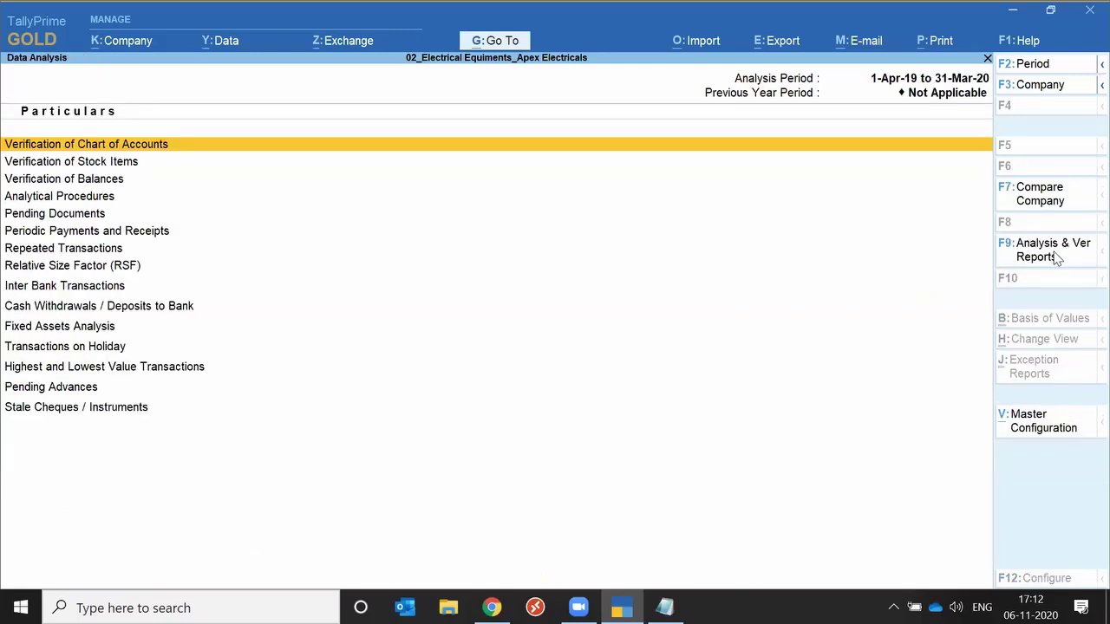
pyautogui.press('Escape')
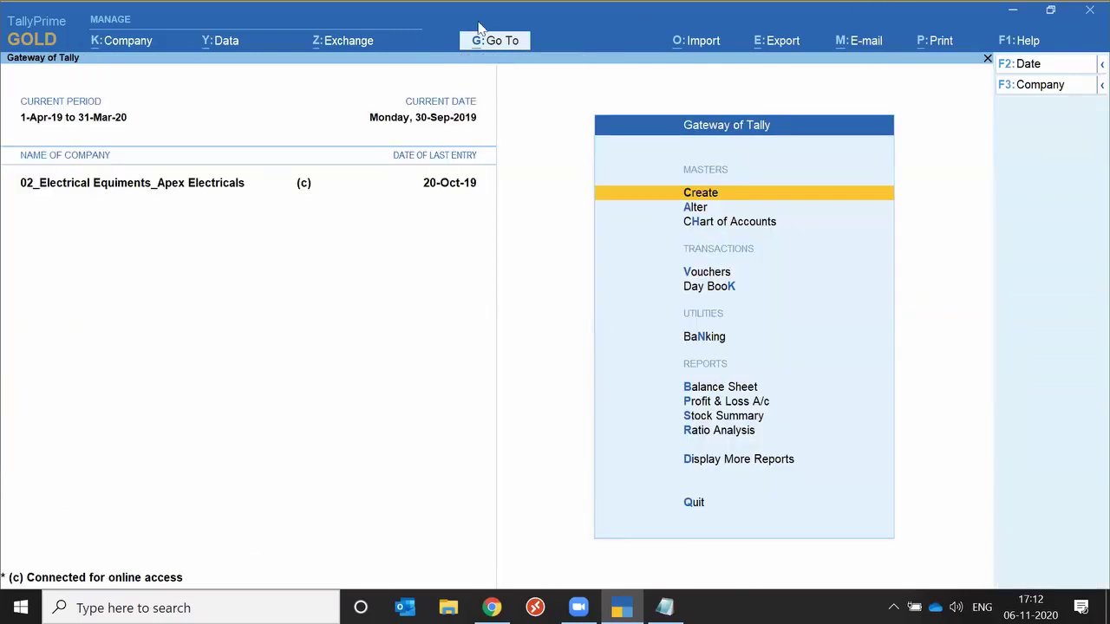
pyautogui.click(495, 40)
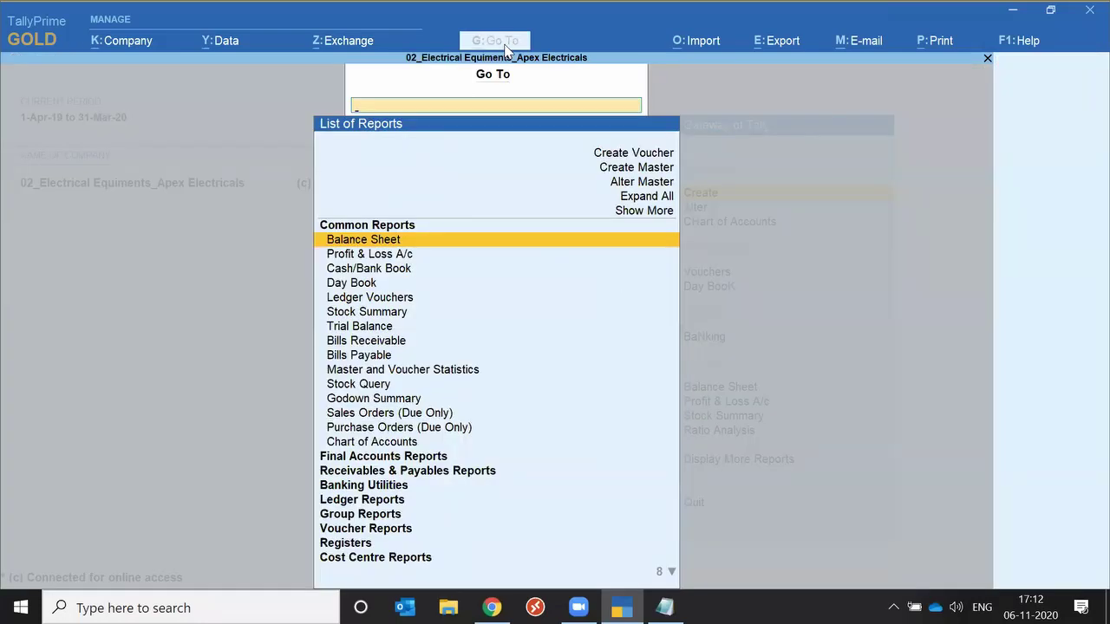
pyautogui.write('Dat')
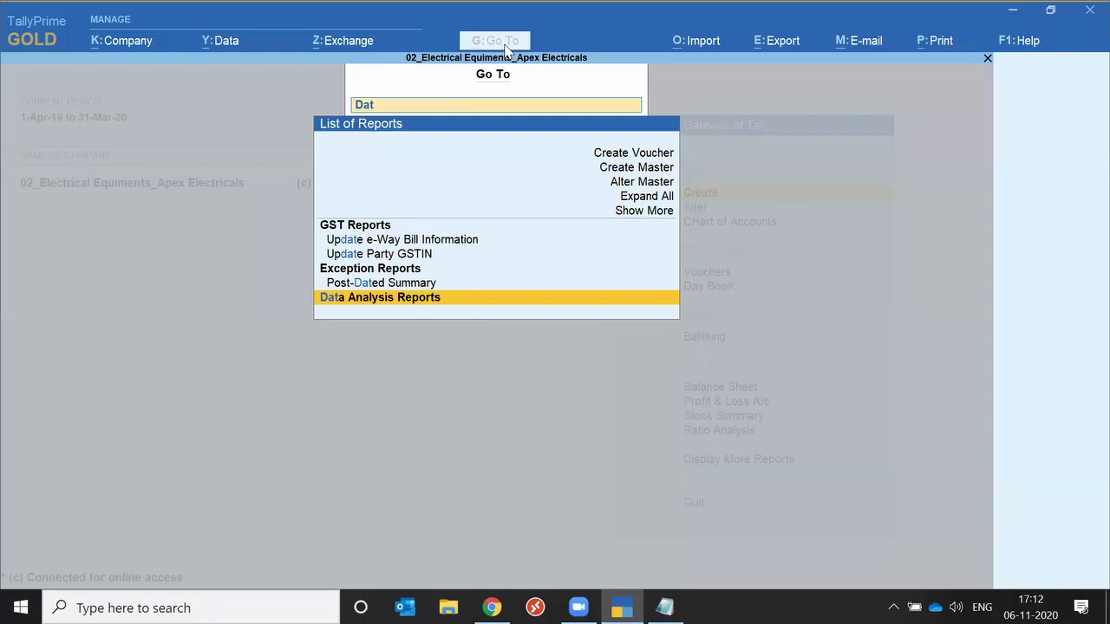
pyautogui.press('Return')
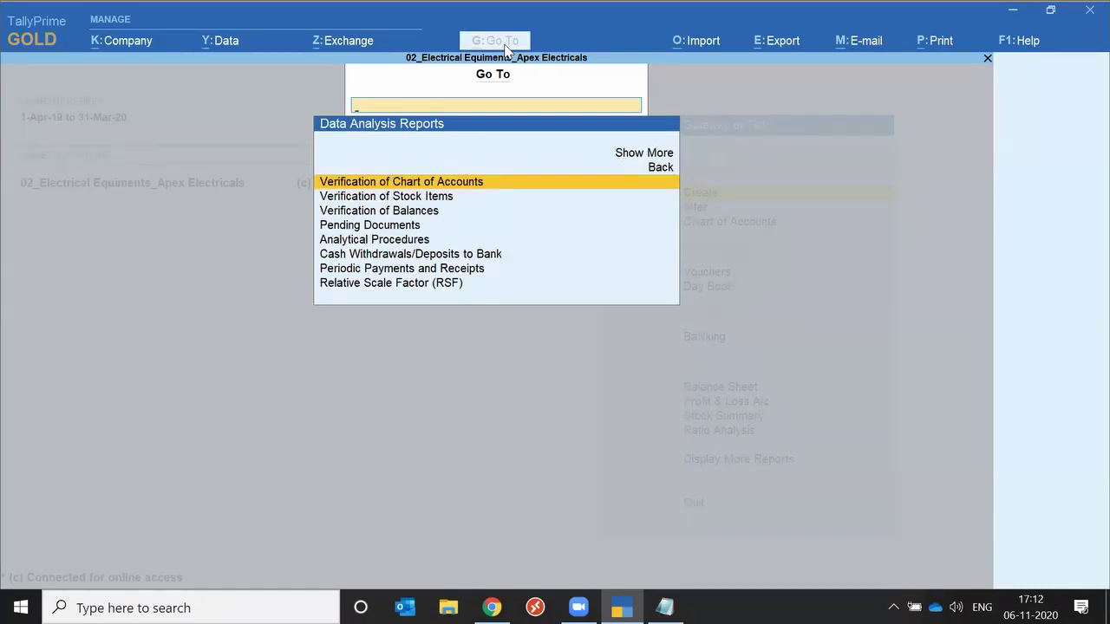
pyautogui.press('Down')
pyautogui.press('Down')
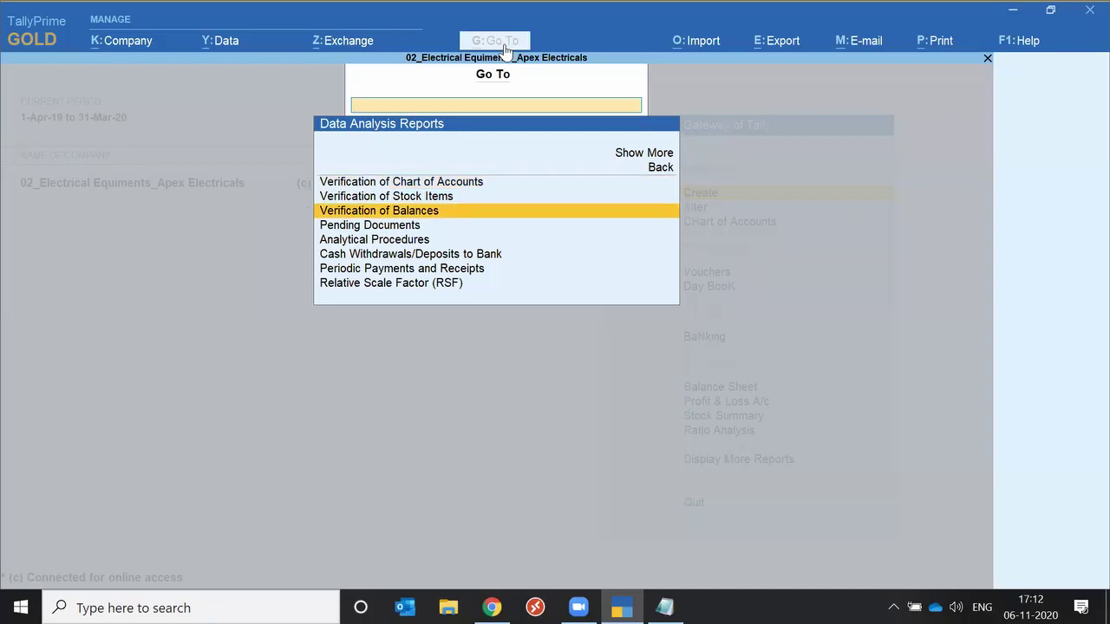
pyautogui.click(506, 49)
# Under Display More Reports > Analysis & Verification, view Profit & Loss A/c, then Voucher Verification.
pyautogui.press('d')
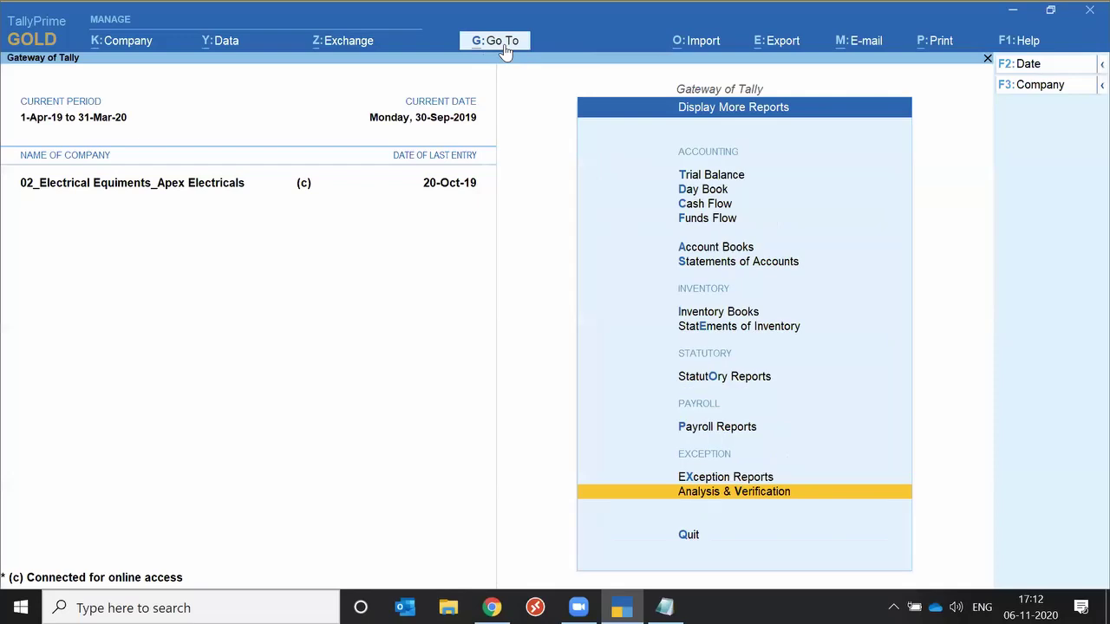
pyautogui.press('Return')
pyautogui.press('Return')
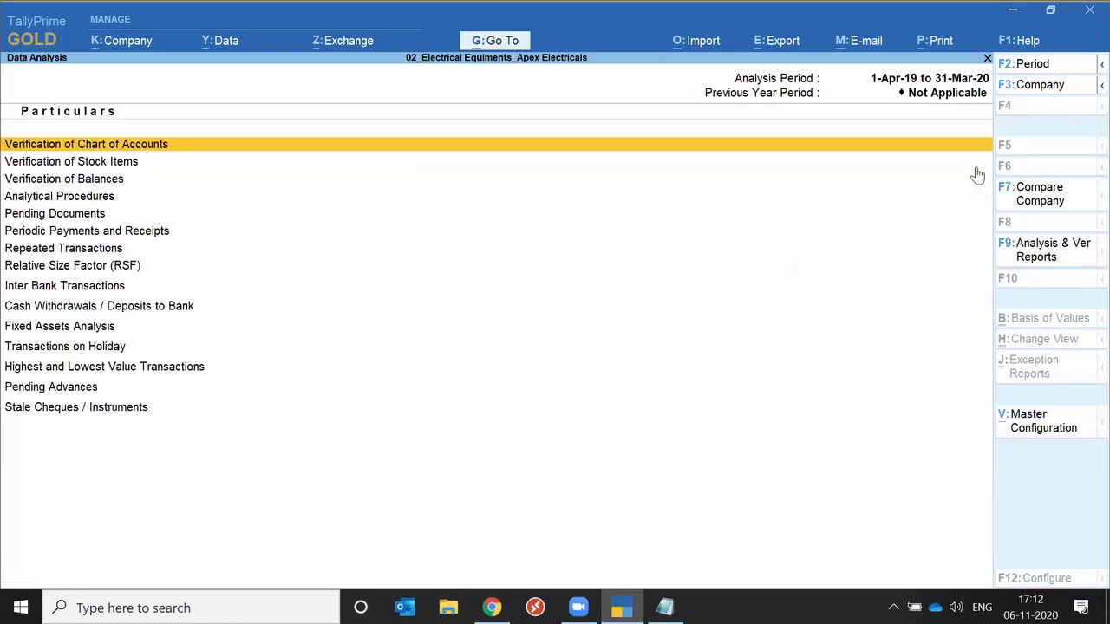
pyautogui.click(1037, 250)
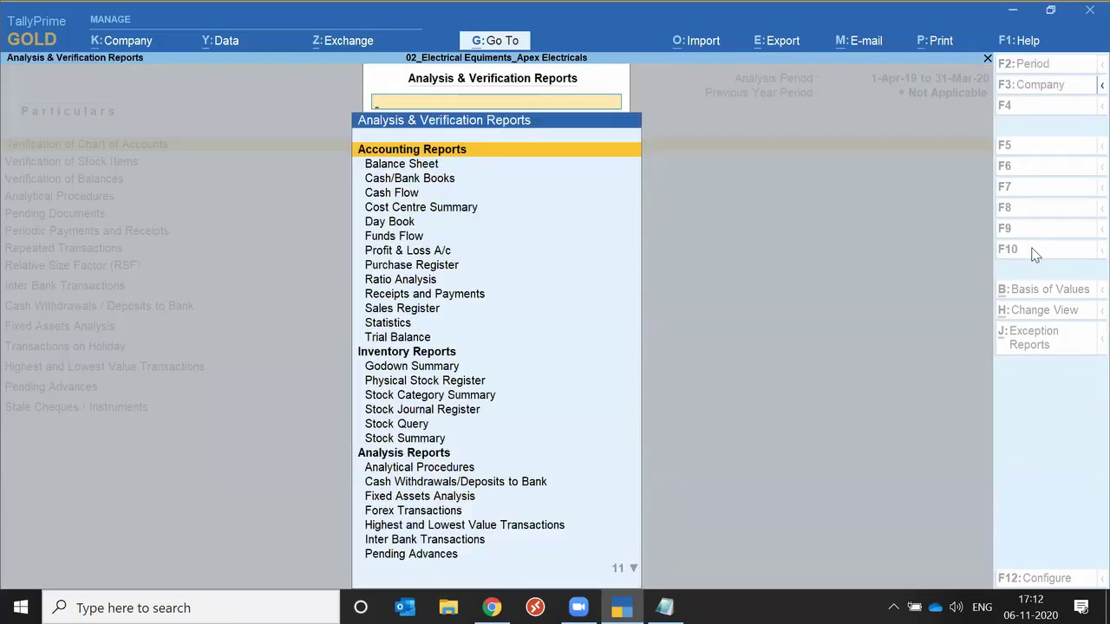
pyautogui.press('Down')
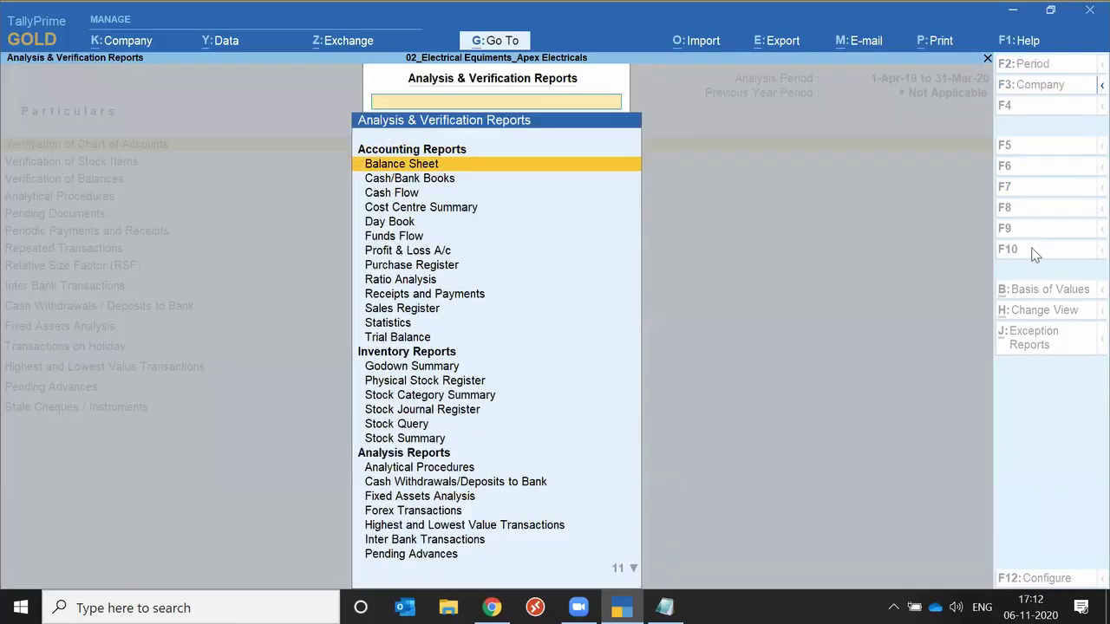
pyautogui.press('Down')
pyautogui.press('Down')
pyautogui.press('Down')
pyautogui.press('Down')
pyautogui.press('Down')
pyautogui.press('Down')
pyautogui.press('Return')
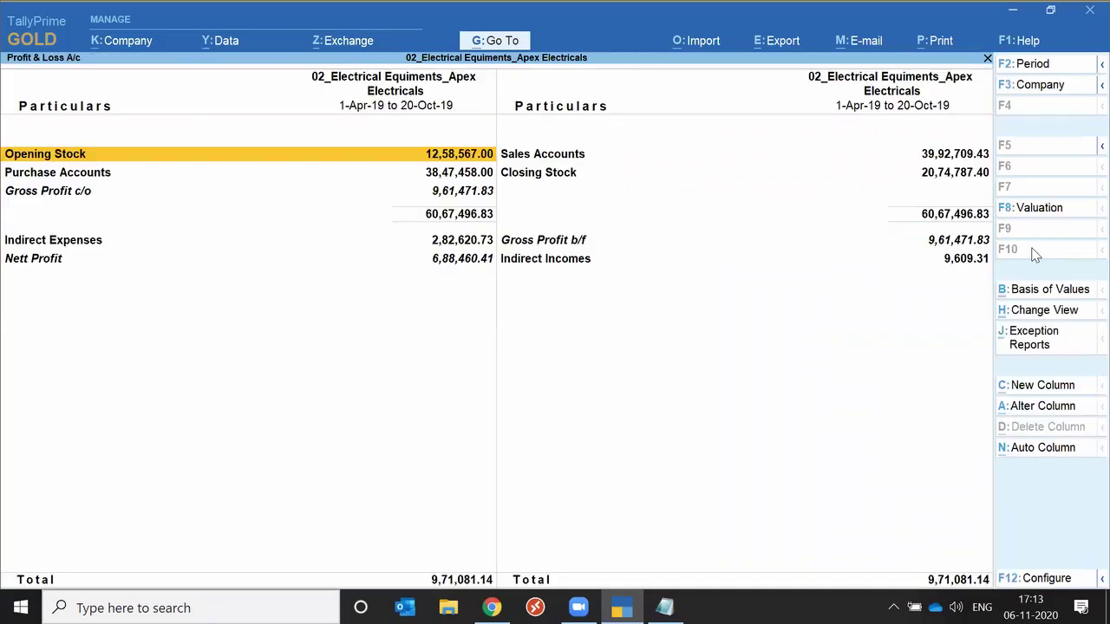
pyautogui.press('Escape')
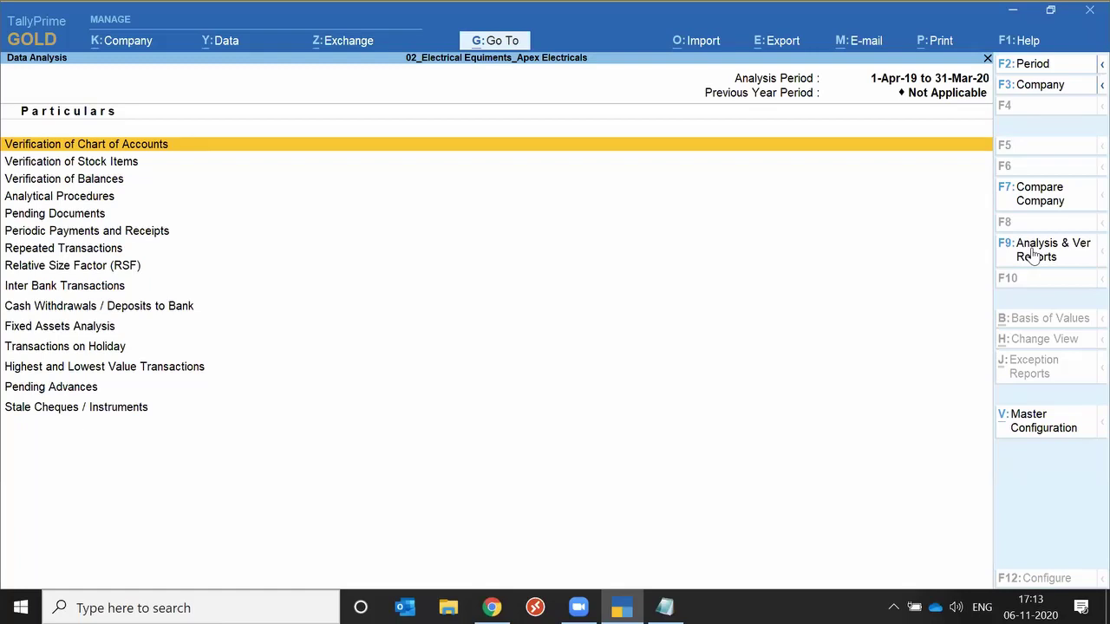
pyautogui.press('Escape')
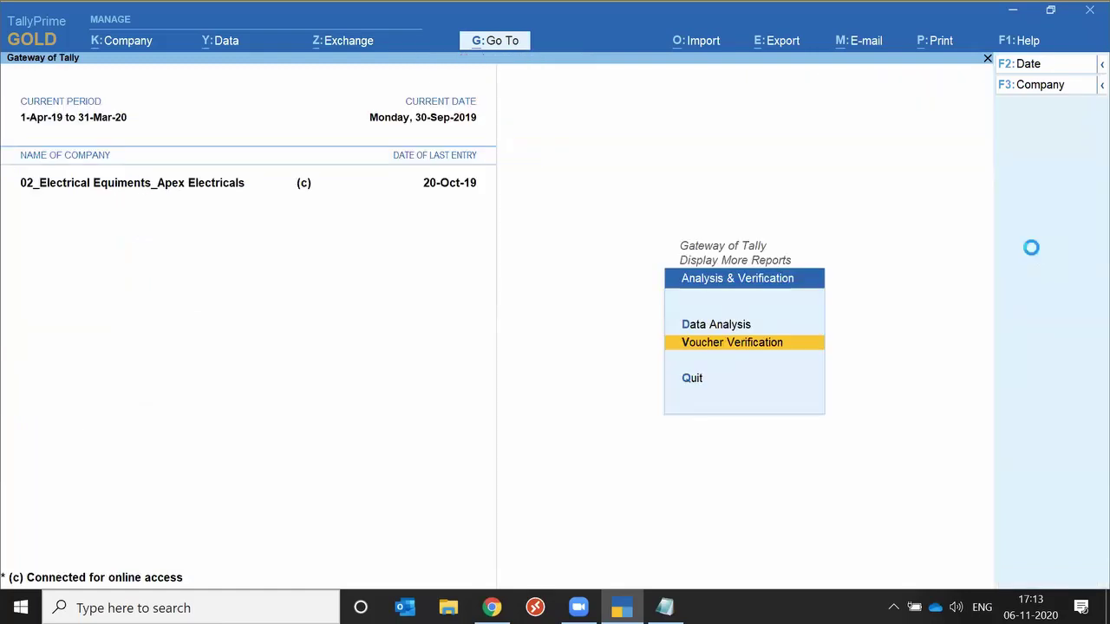
pyautogui.press('Return')
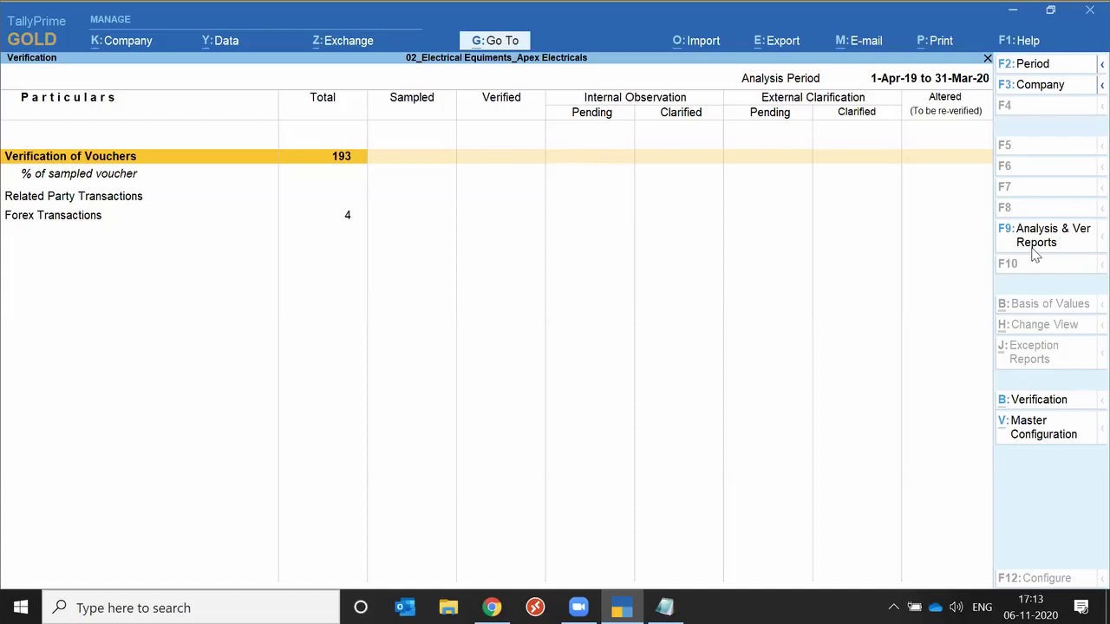
# View the Fixed Assets Analysis report (closing 9,25,000.00) from the Data Analysis list.
pyautogui.click(1033, 250)
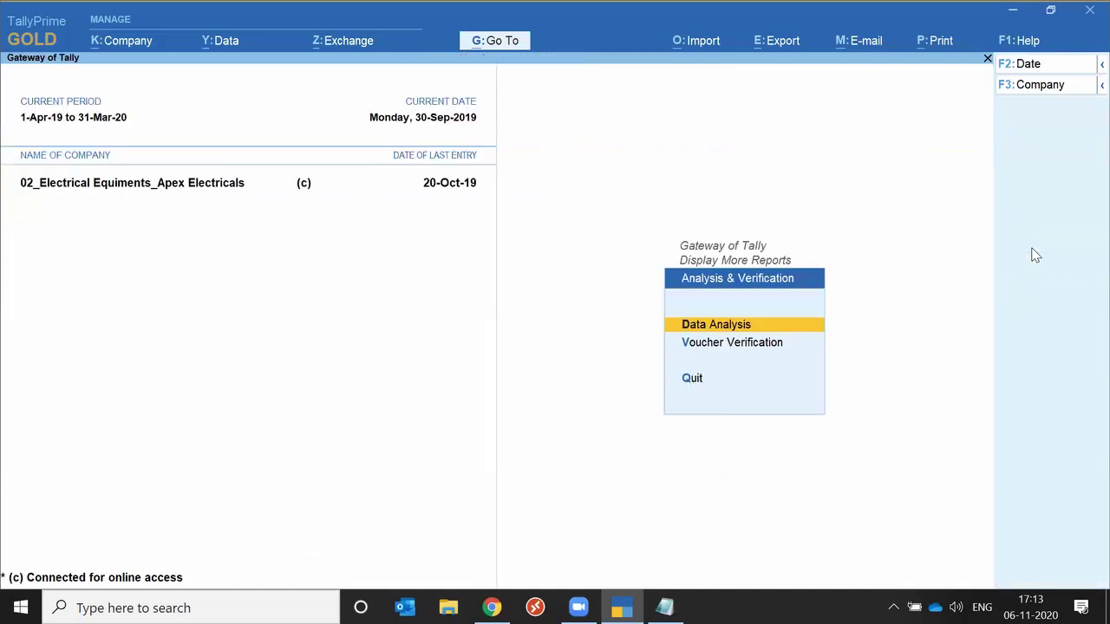
pyautogui.press('Return')
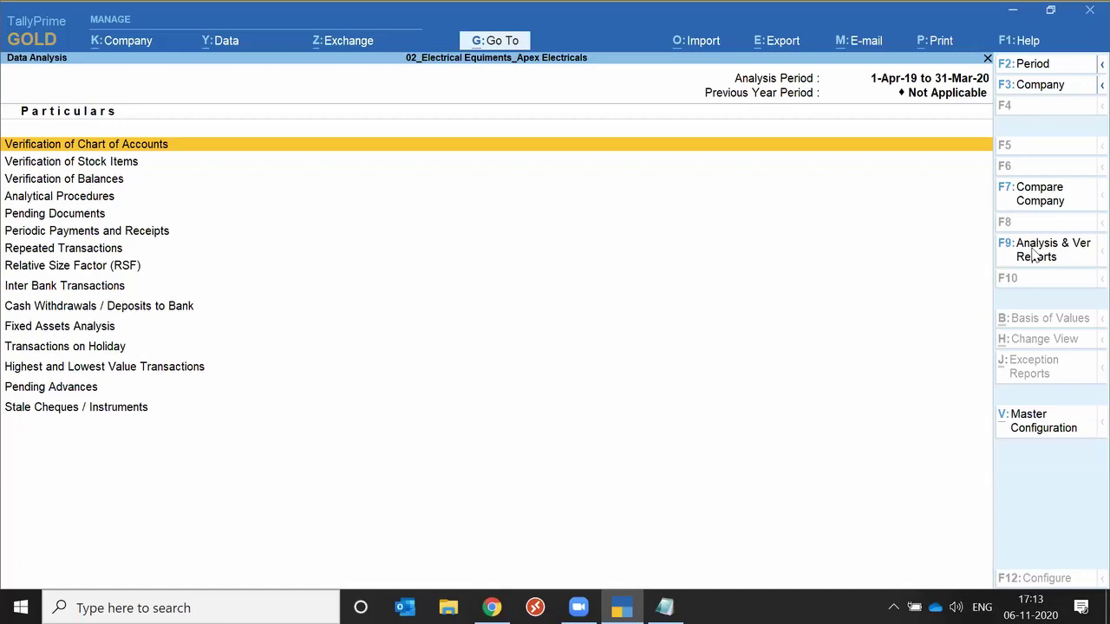
pyautogui.press('Down')
pyautogui.press('Down')
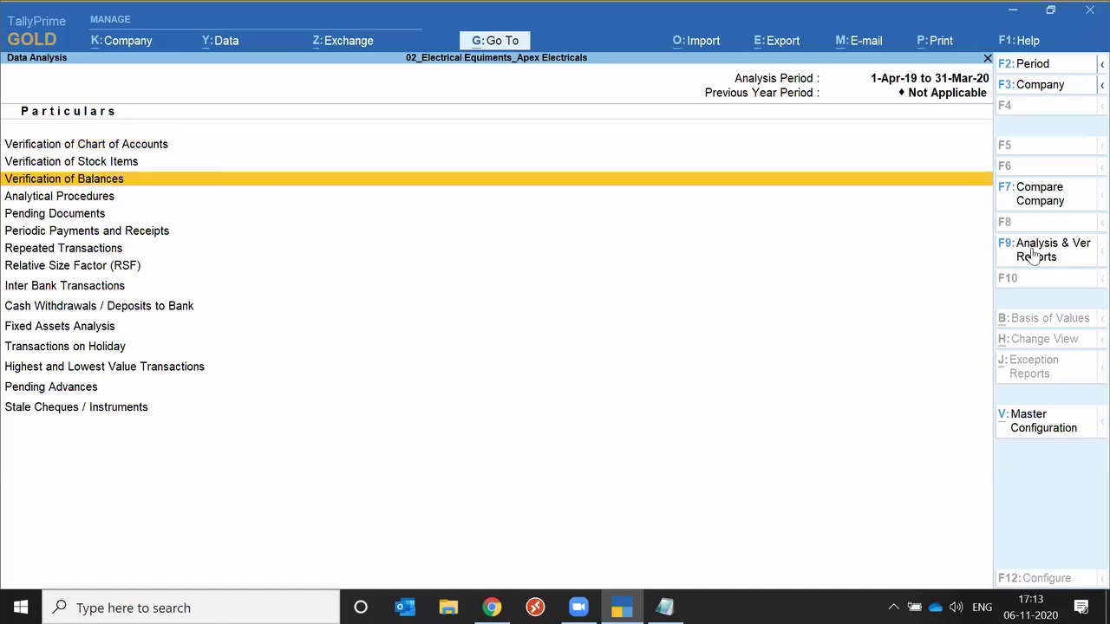
pyautogui.press('Down')
pyautogui.press('Down')
pyautogui.press('Down')
pyautogui.press('Down')
pyautogui.press('Down')
pyautogui.press('Down')
pyautogui.press('Down')
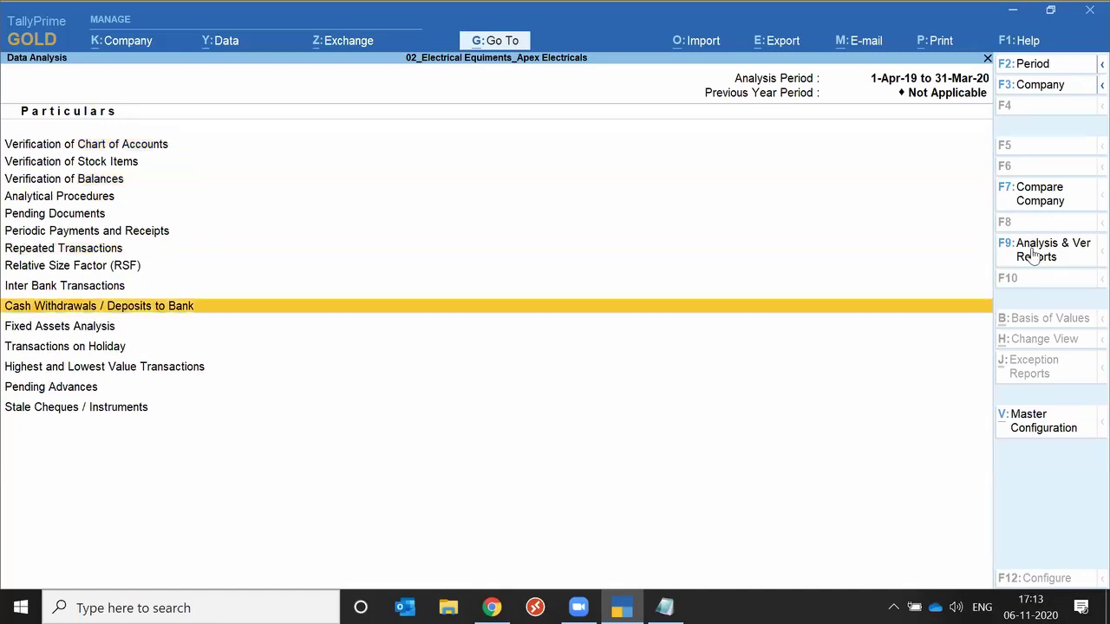
pyautogui.press('Down')
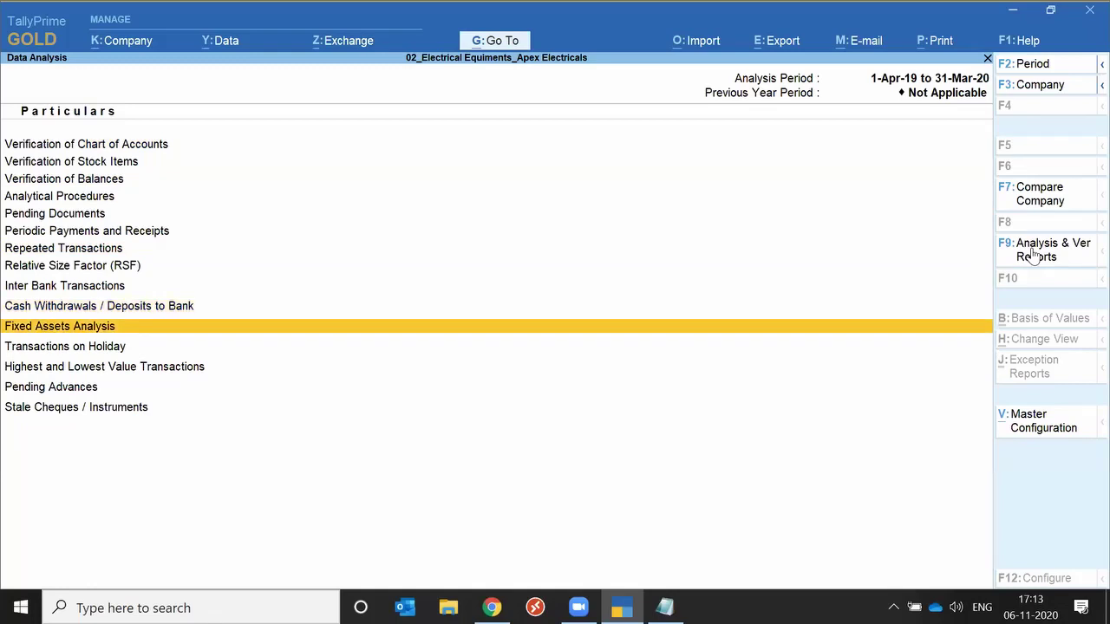
pyautogui.press('Return')
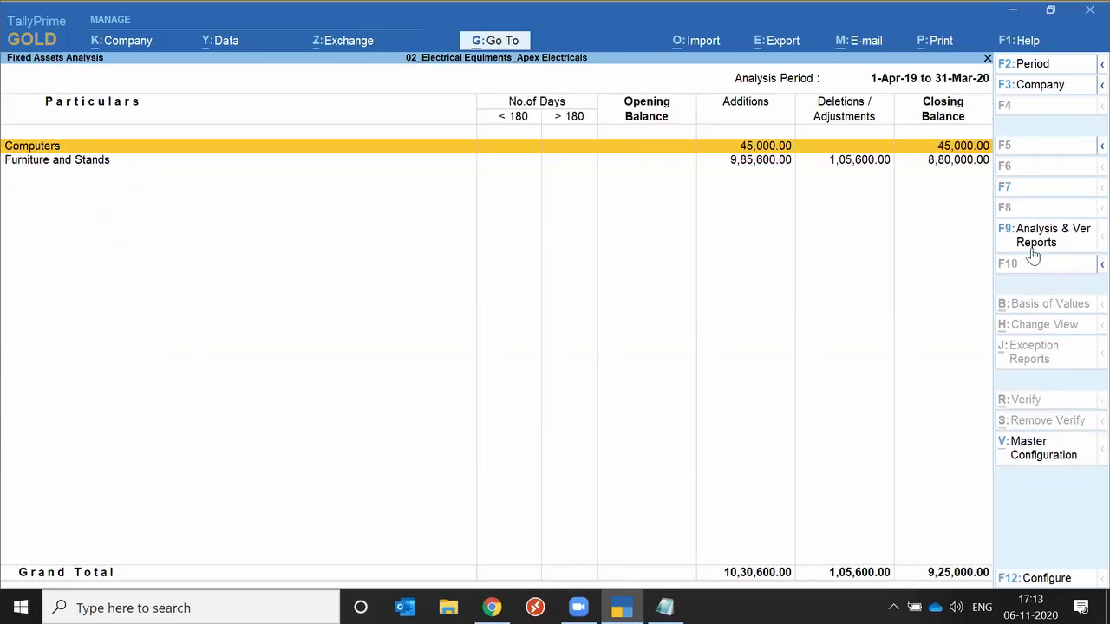
pyautogui.press('Escape')
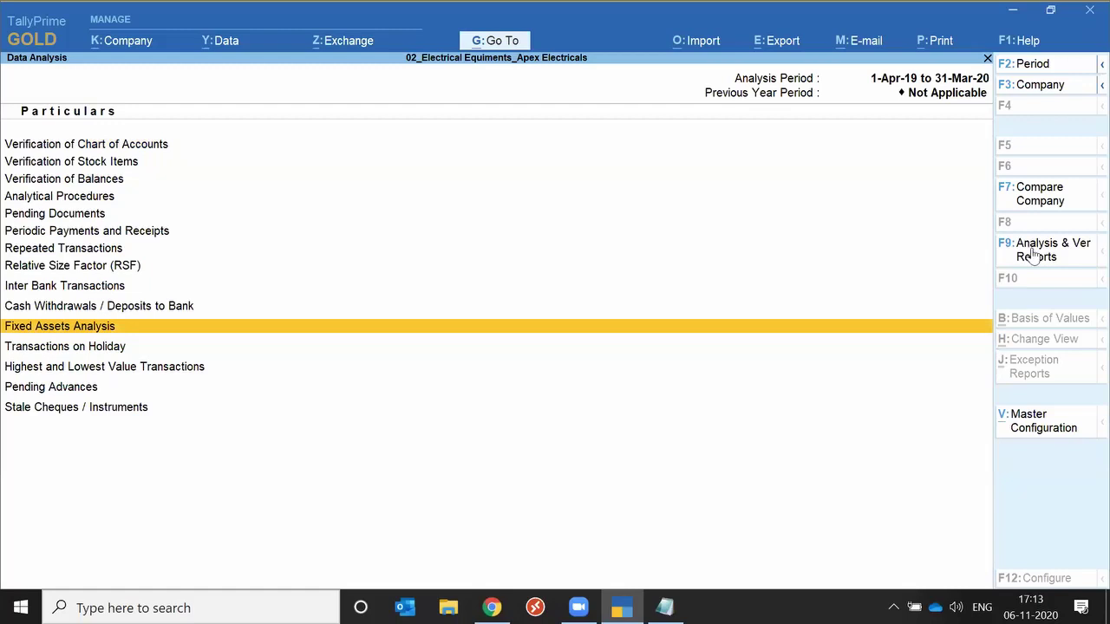
# Open voucher verification by voucher type and select the Sales voucher type.
pyautogui.click(1035, 254)
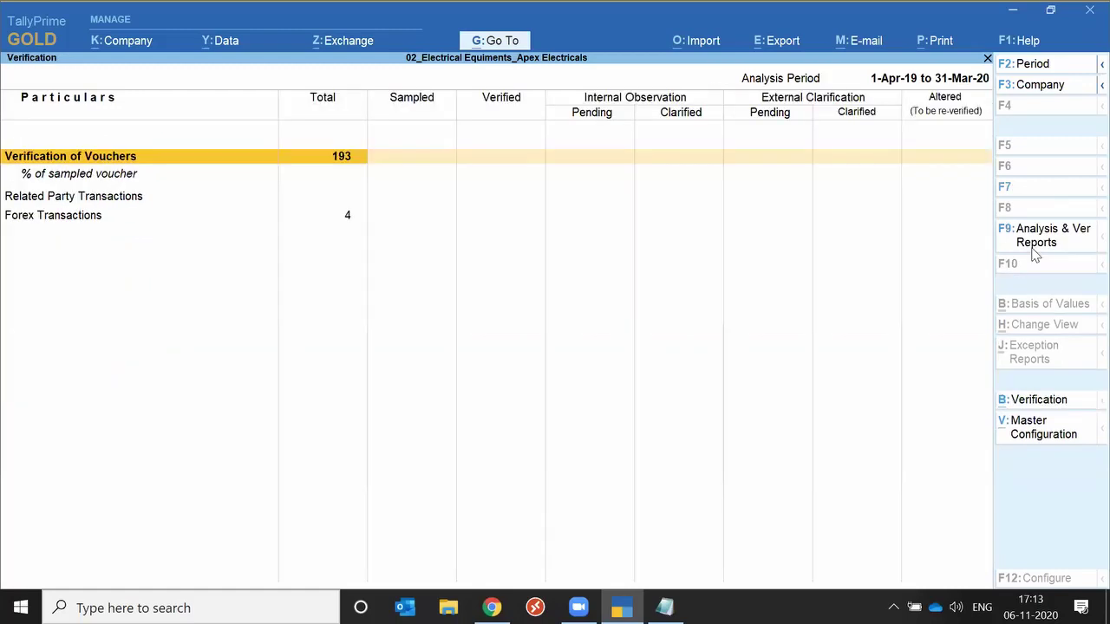
pyautogui.press('Return')
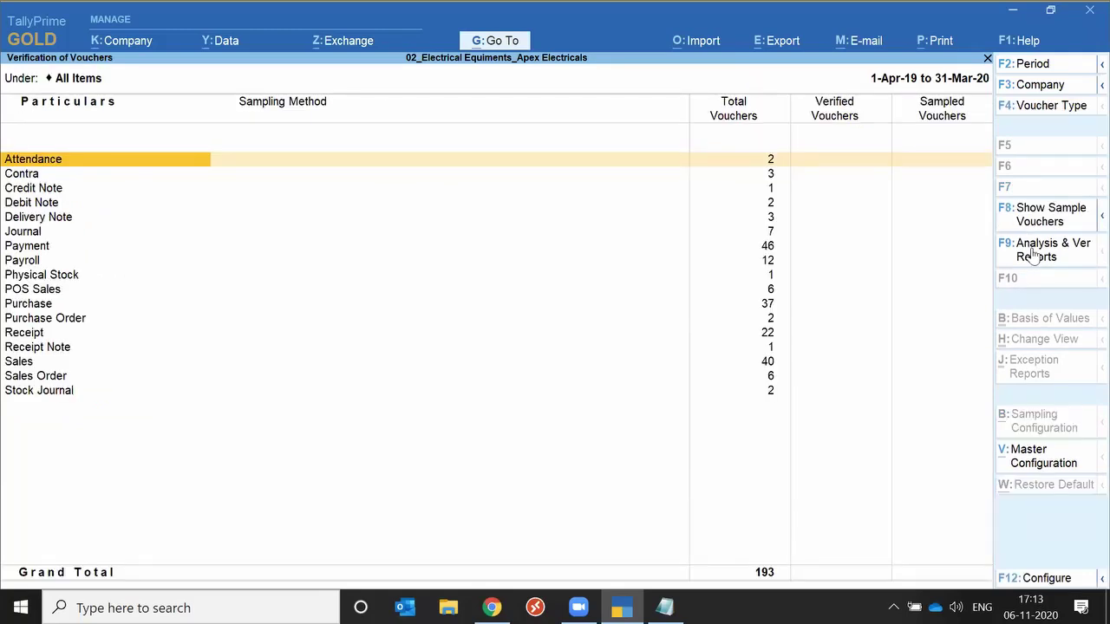
pyautogui.press('Down')
pyautogui.press('Down')
pyautogui.press('Down')
pyautogui.press('Down')
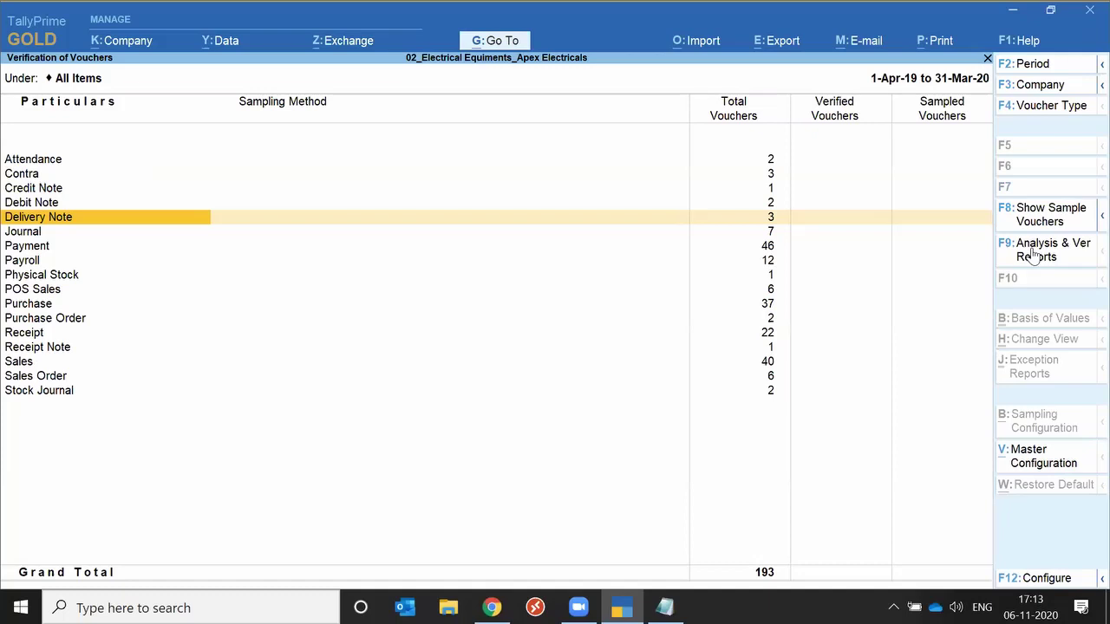
pyautogui.press('Down')
pyautogui.press('Down')
pyautogui.press('Down')
pyautogui.press('Down')
pyautogui.press('Down')
pyautogui.press('Down')
pyautogui.press('Up')
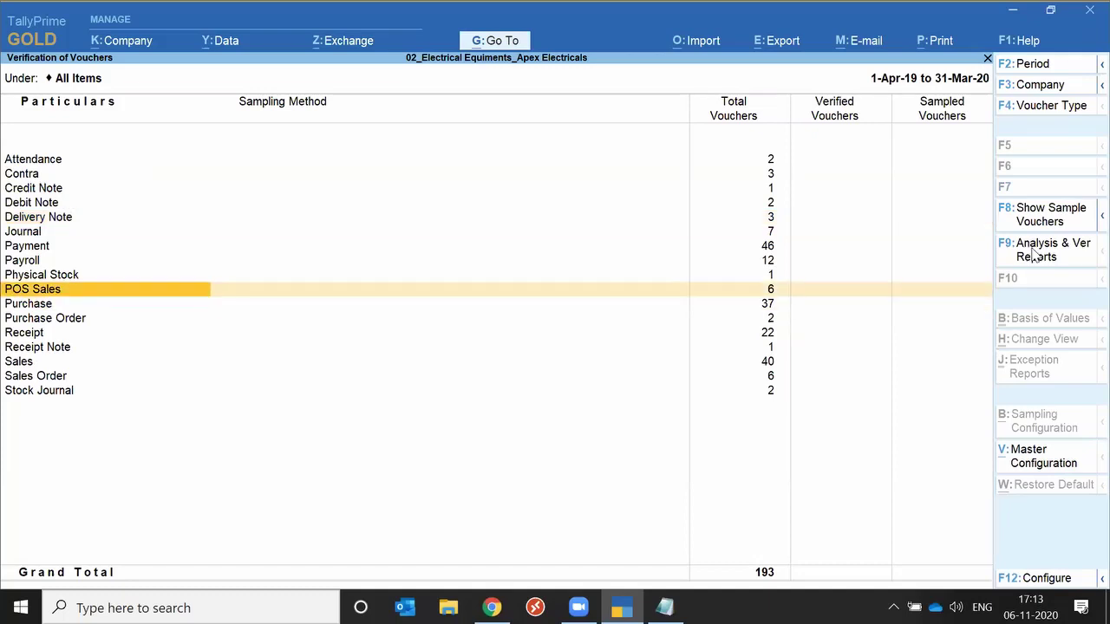
pyautogui.press('Down')
pyautogui.press('Down')
pyautogui.press('Down')
pyautogui.press('Down')
pyautogui.press('Down')
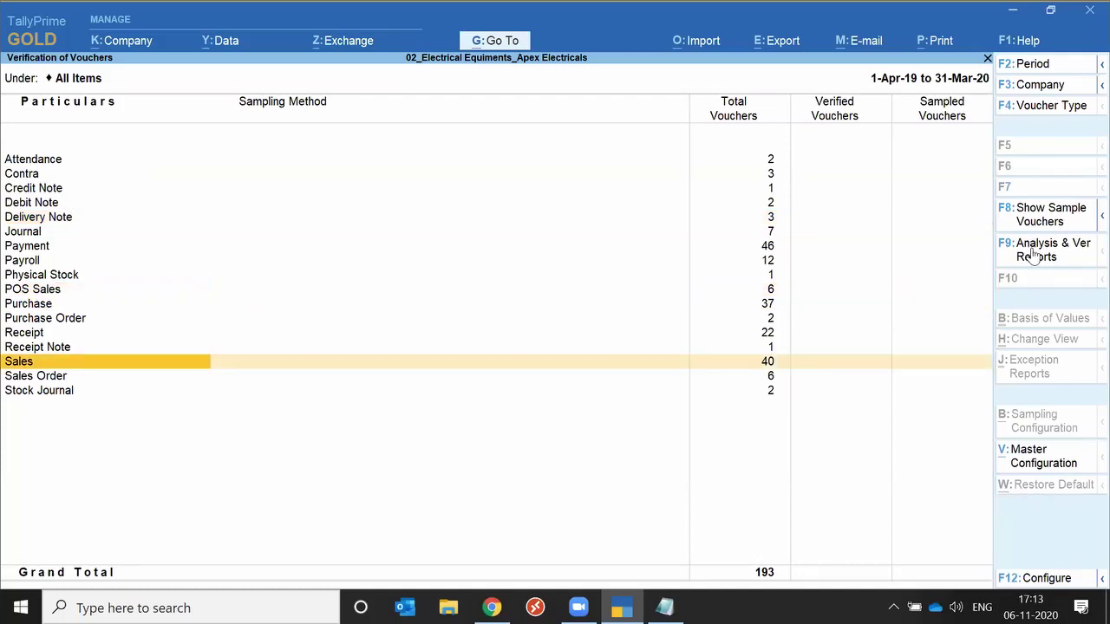
pyautogui.press('space')
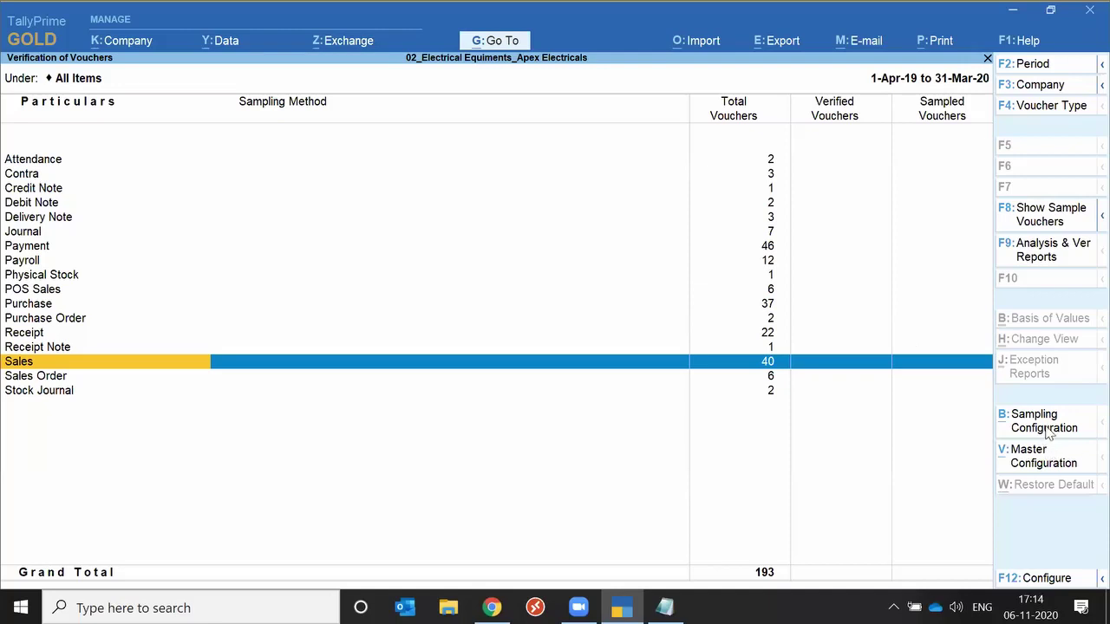
# Browse the Sales sampling methods down to Specific Vouchers, then exit to the Gateway of Tally.
pyautogui.click(1048, 429)
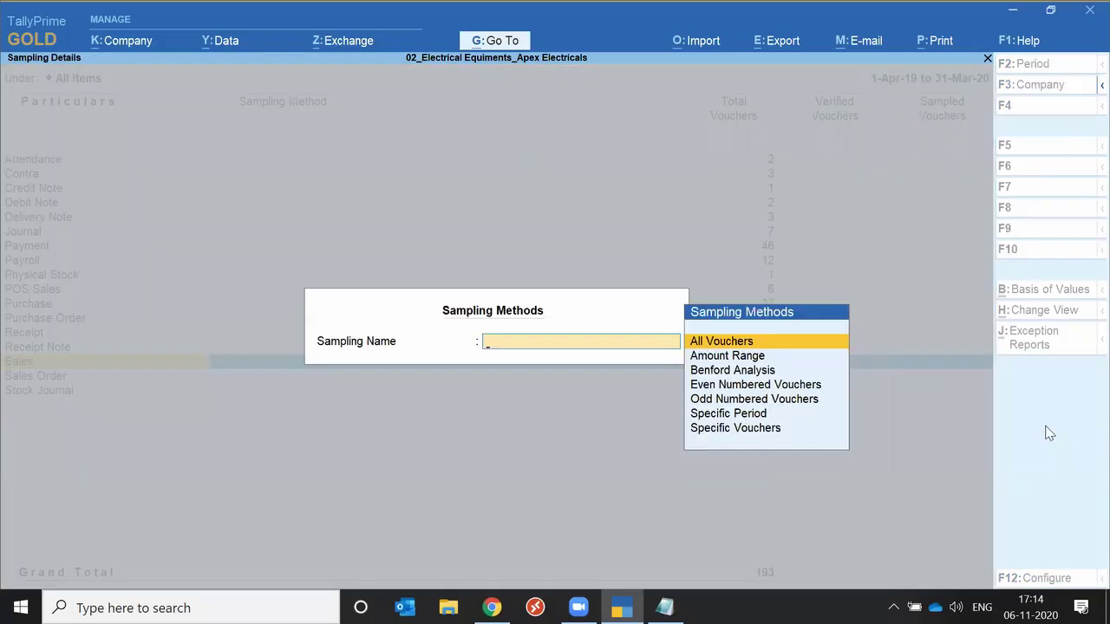
pyautogui.press('Down')
pyautogui.press('Down')
pyautogui.press('Down')
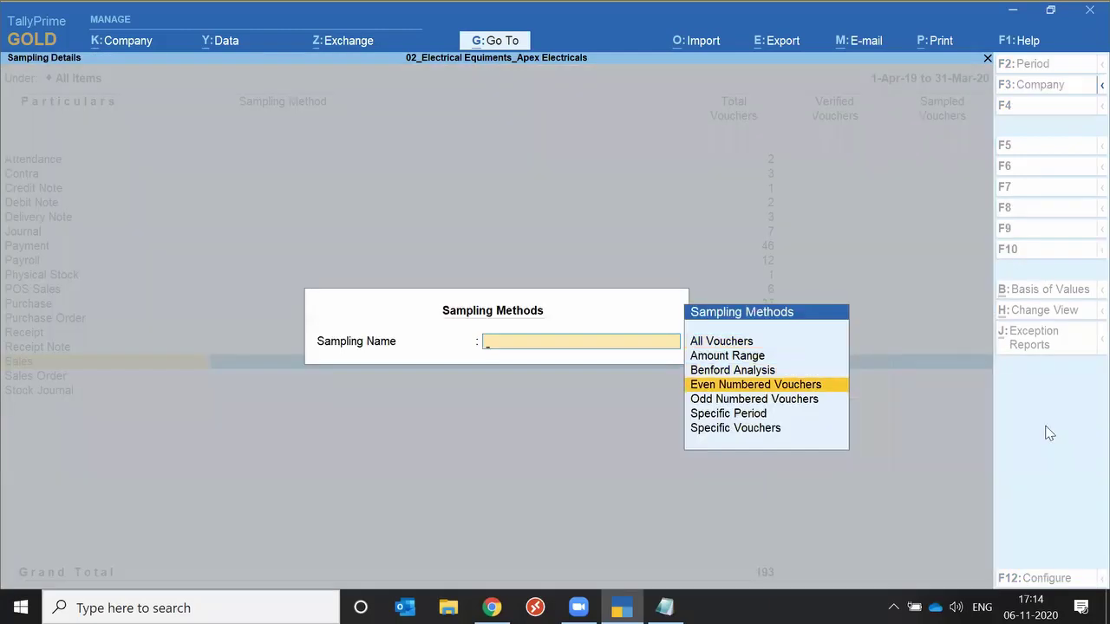
pyautogui.press('Down')
pyautogui.press('Down')
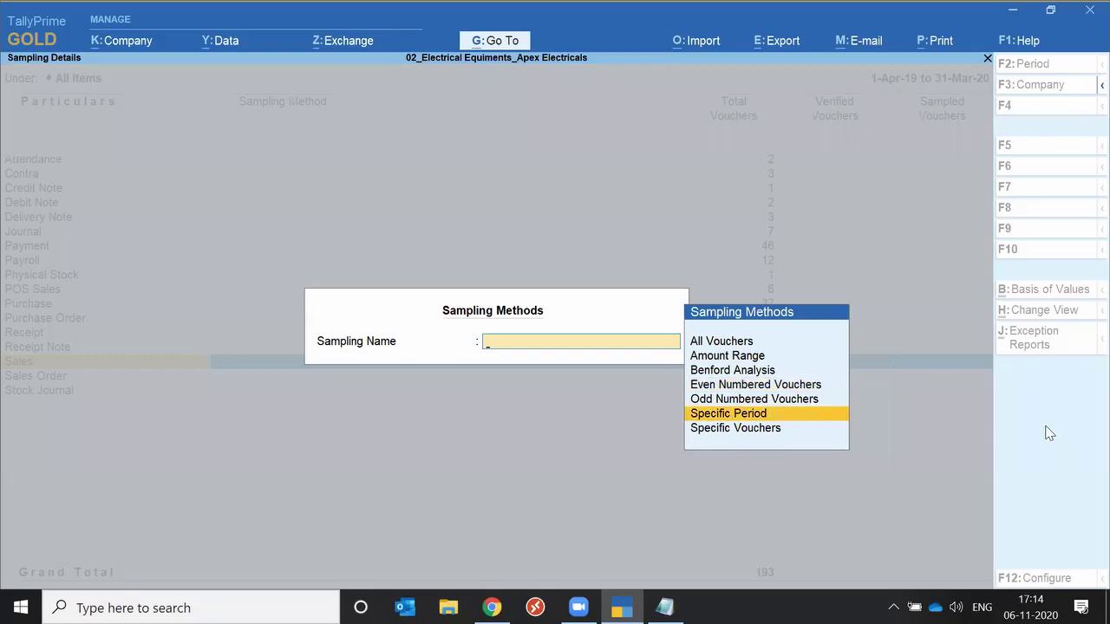
pyautogui.press('Down')
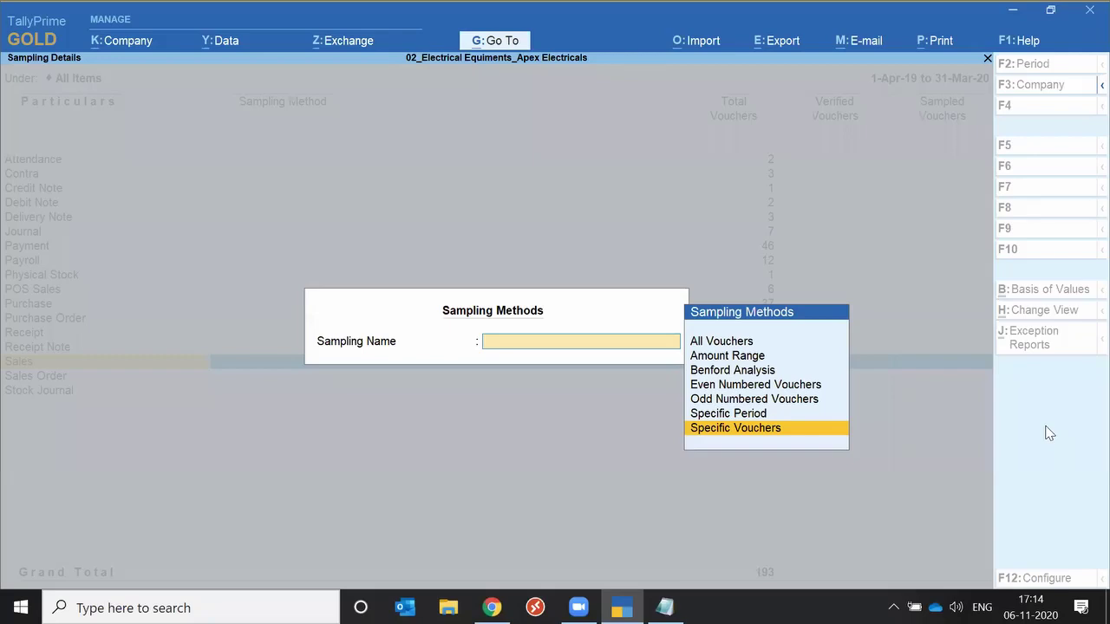
pyautogui.press('Escape')
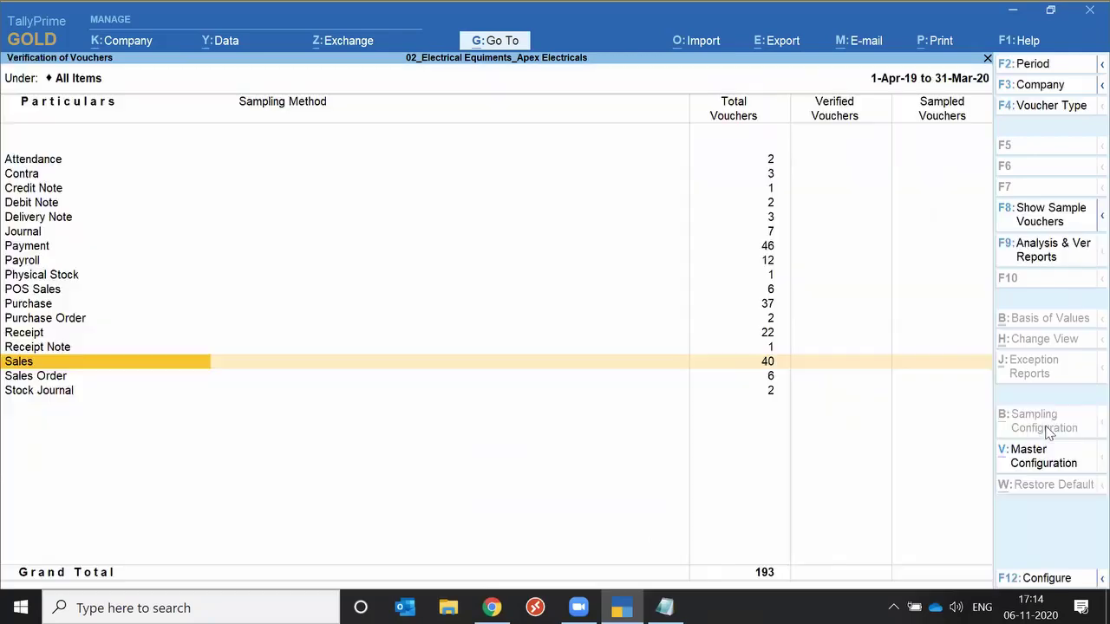
pyautogui.press('Escape')
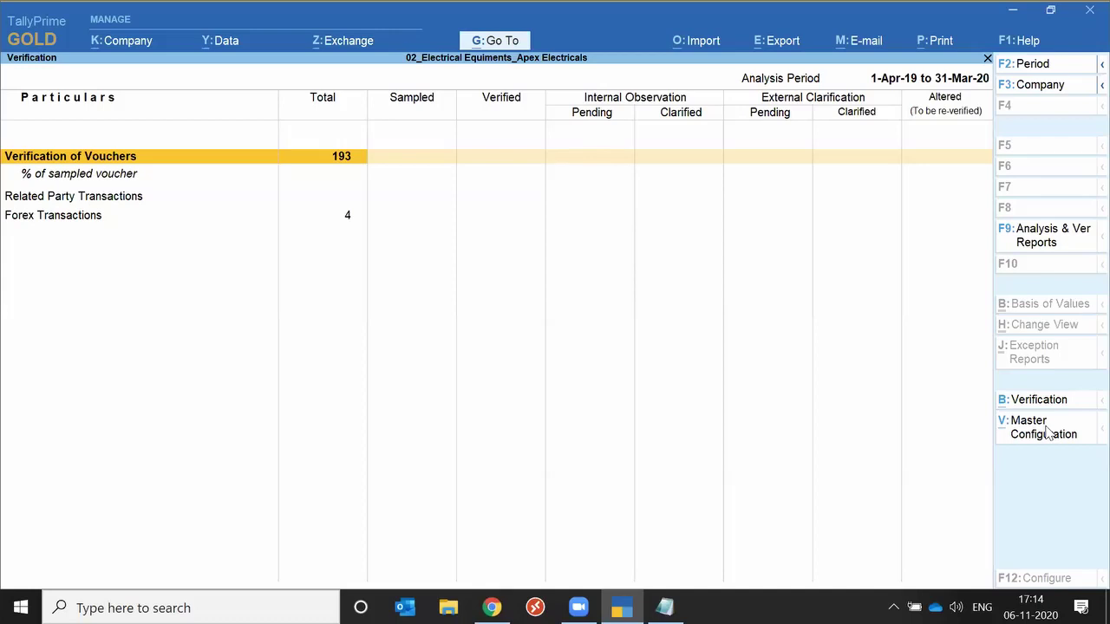
pyautogui.press('Escape')
pyautogui.press('Escape')
pyautogui.press('Escape')
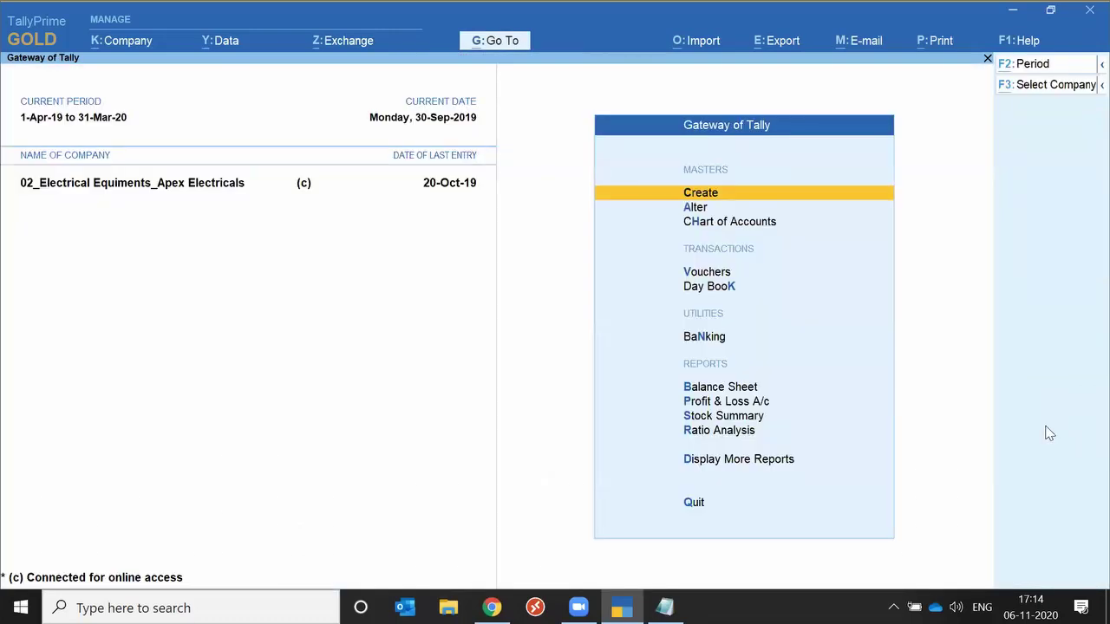
pyautogui.press('Escape')
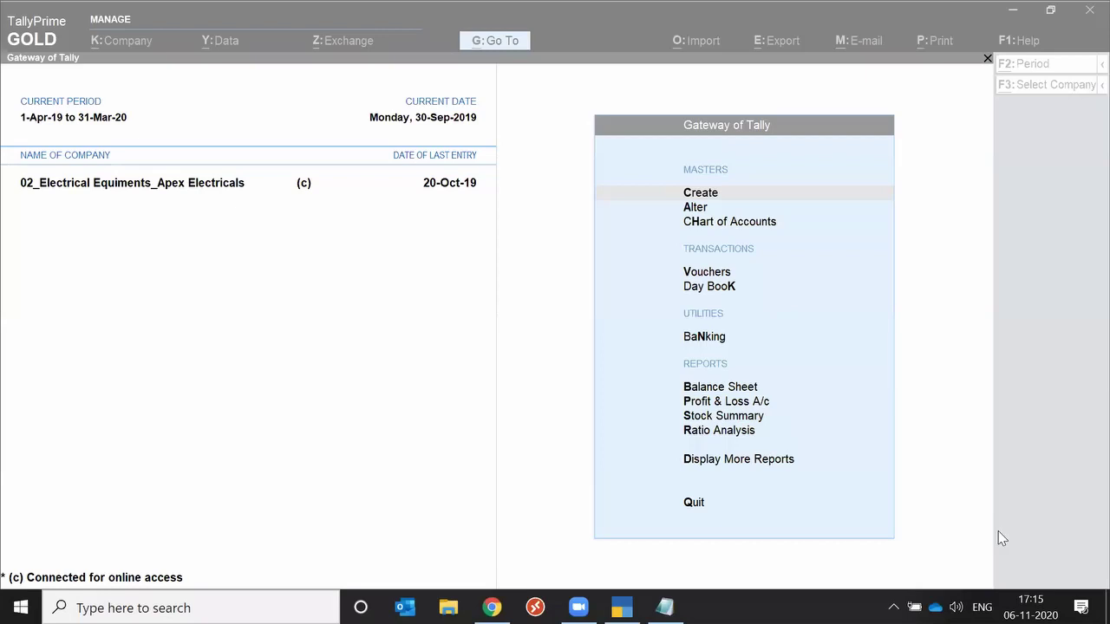
pyautogui.click(947, 399)
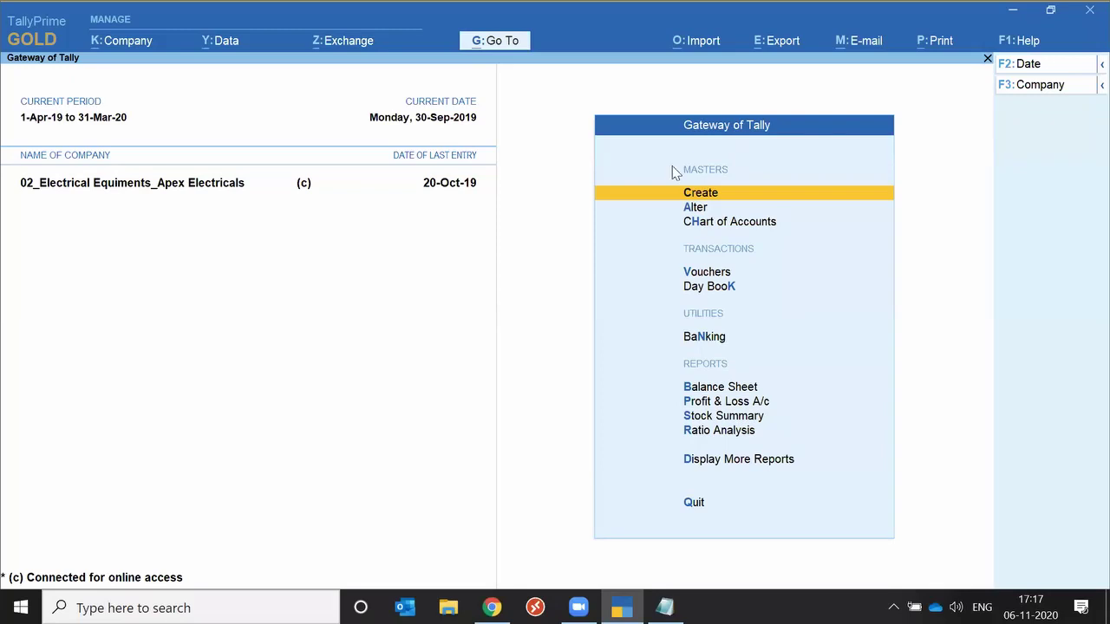
# Open the List of Companies via Company > Select and highlight 10_Hotel_Hotel Pooja.
pyautogui.click(104, 48)
pyautogui.press('Down')
pyautogui.press('Down')
pyautogui.press('Down')
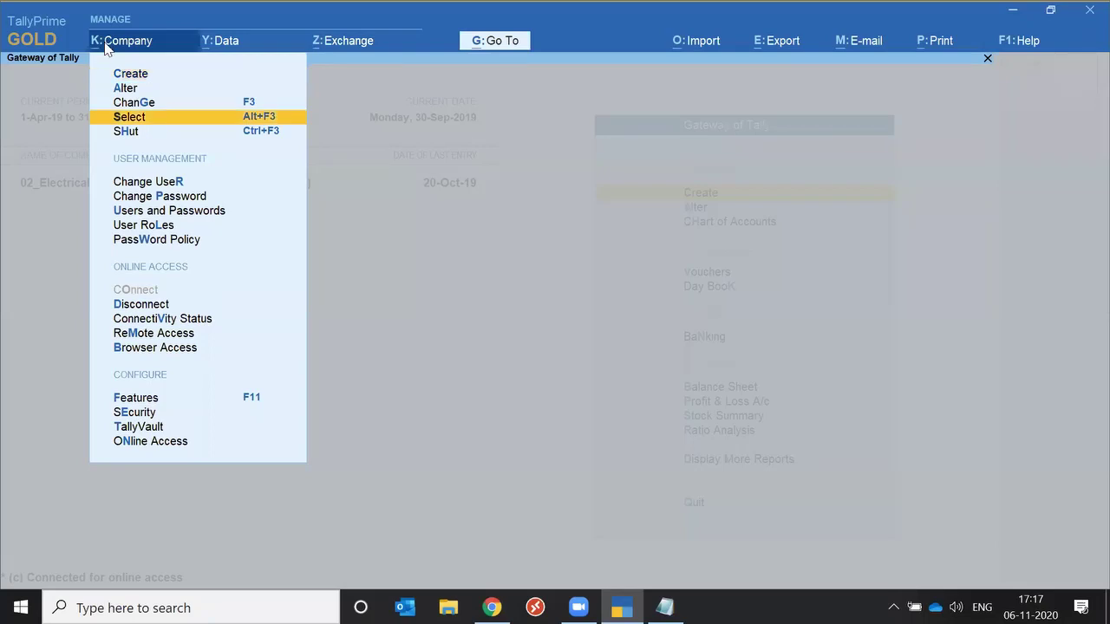
pyautogui.press('Return')
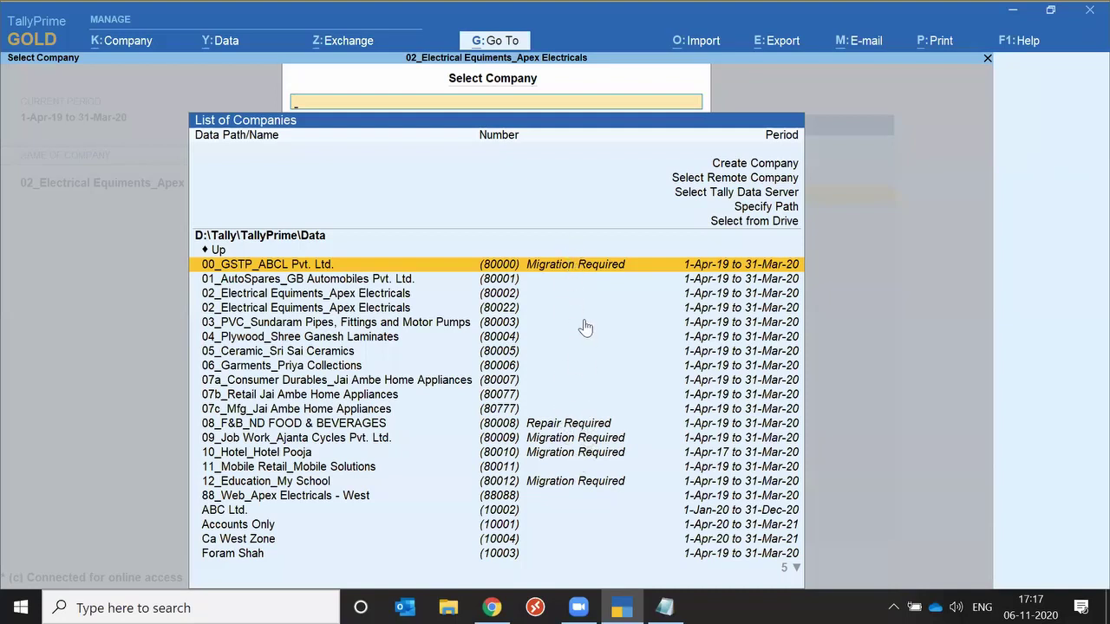
pyautogui.press('Down')
pyautogui.press('Down')
pyautogui.press('Down')
pyautogui.press('Down')
pyautogui.press('Down')
pyautogui.press('Down')
pyautogui.press('Down')
pyautogui.press('Down')
pyautogui.press('Down')
pyautogui.press('Down')
pyautogui.press('Down')
pyautogui.press('Down')
pyautogui.press('Down')
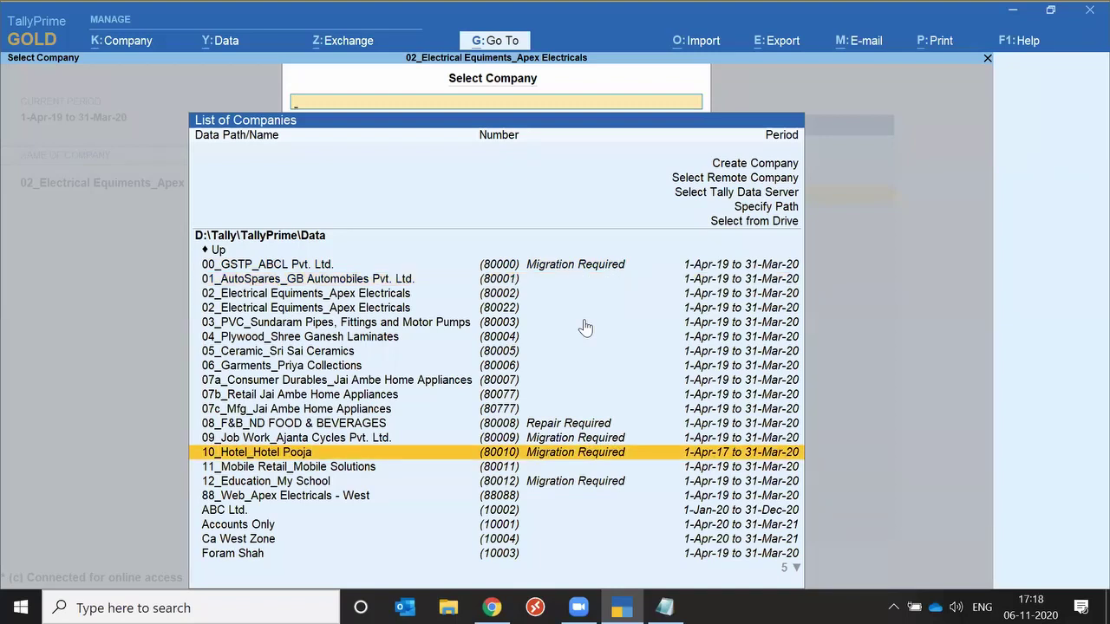
pyautogui.press('Down')
pyautogui.press('Down')
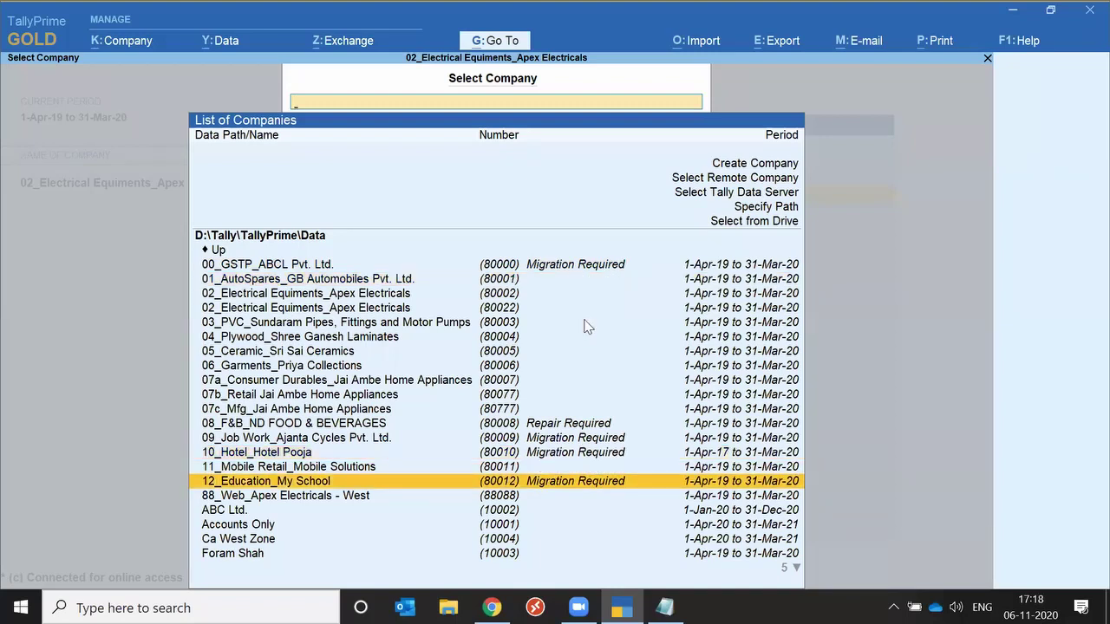
pyautogui.press('Up')
pyautogui.press('Up')
# Migrate 10_Hotel_Hotel Pooja with backup before migration set to No.
pyautogui.press('Return')
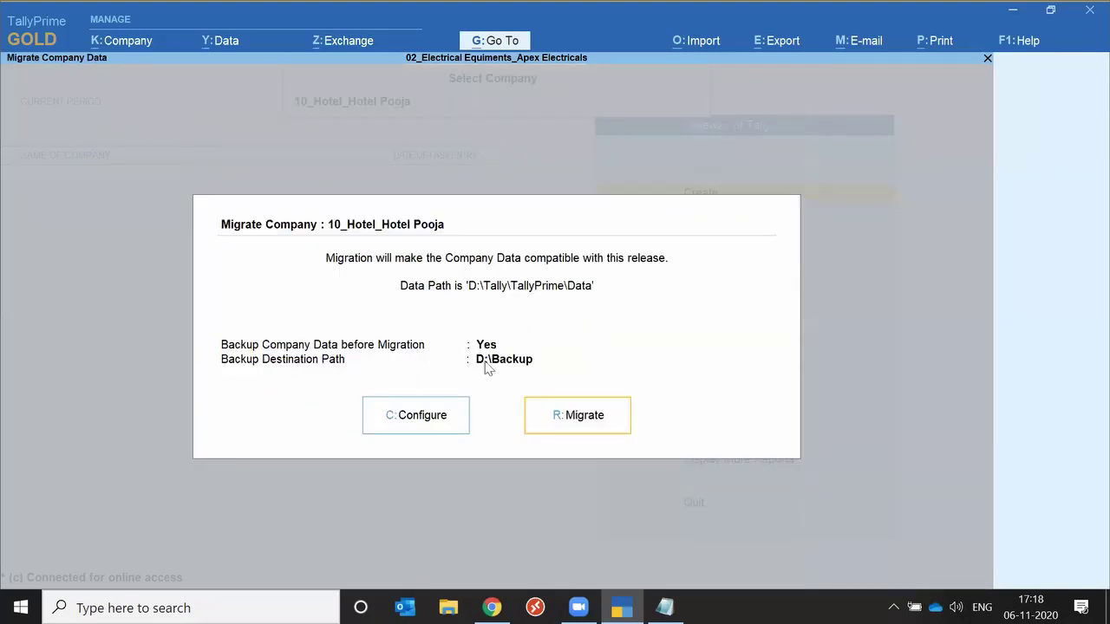
pyautogui.click(422, 421)
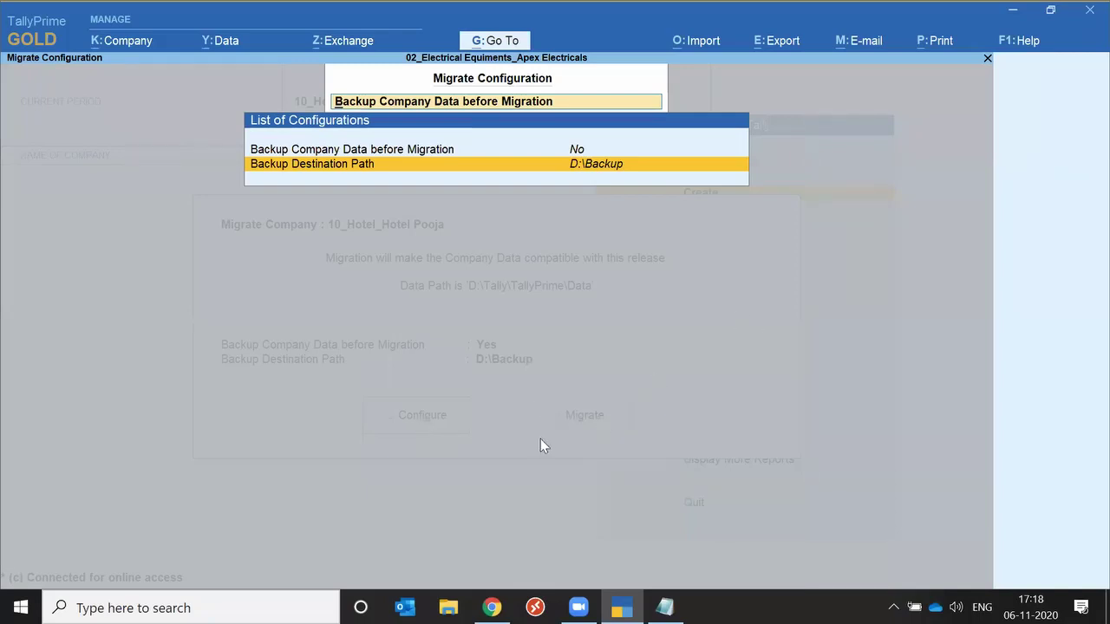
pyautogui.press('Escape')
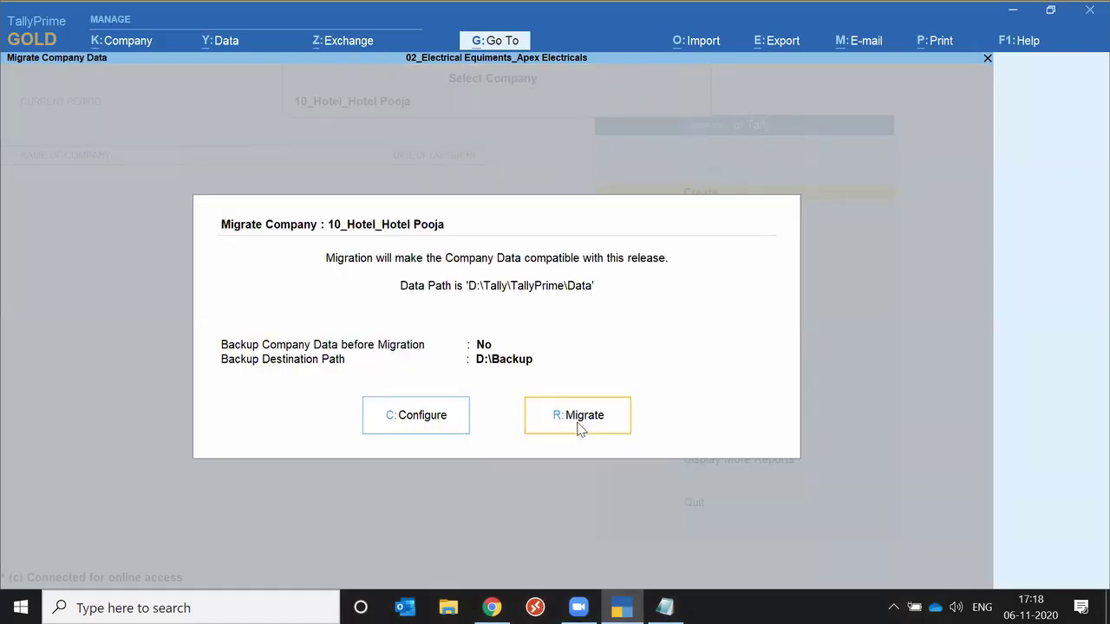
pyautogui.click(579, 427)
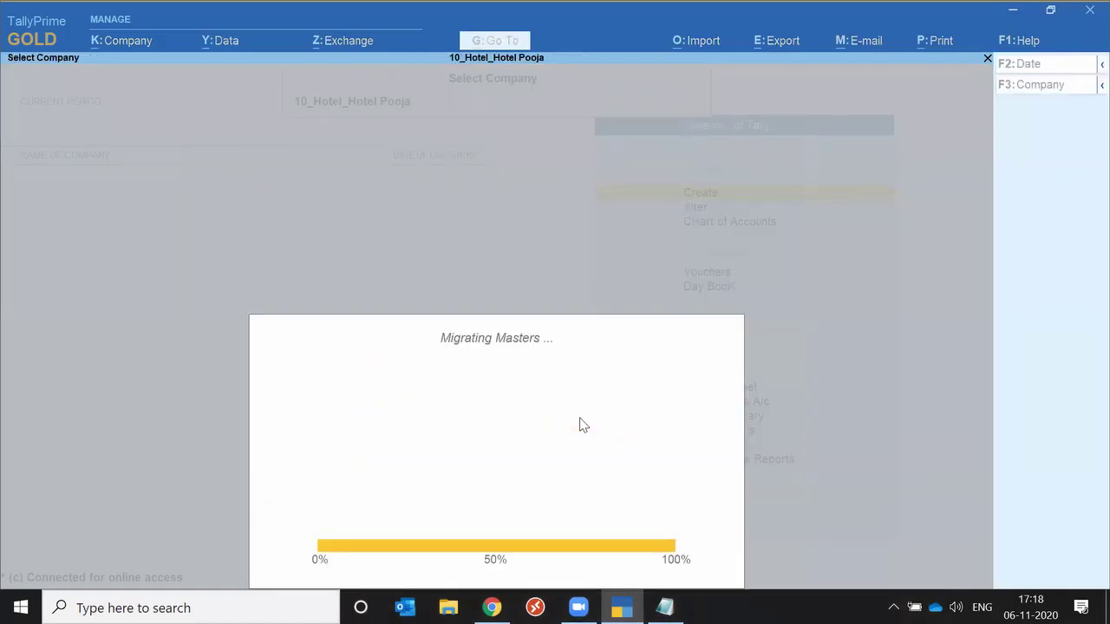
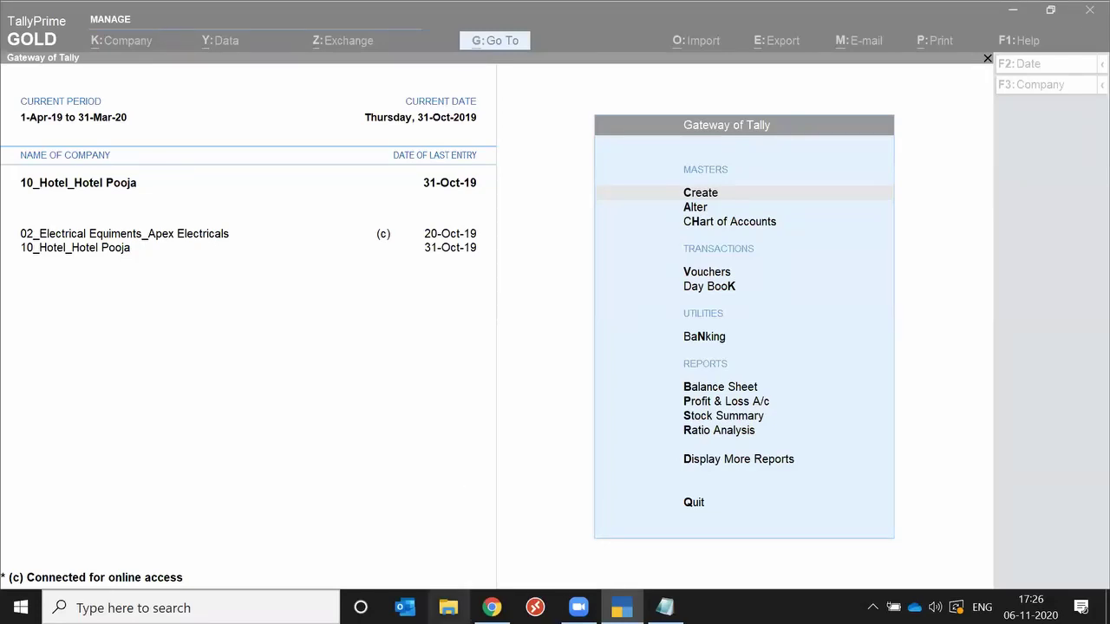
# Open a blank Chrome tab beside Tally Reports, then switch back to TallyPrime's Gateway of Tally.
pyautogui.click(492, 607)
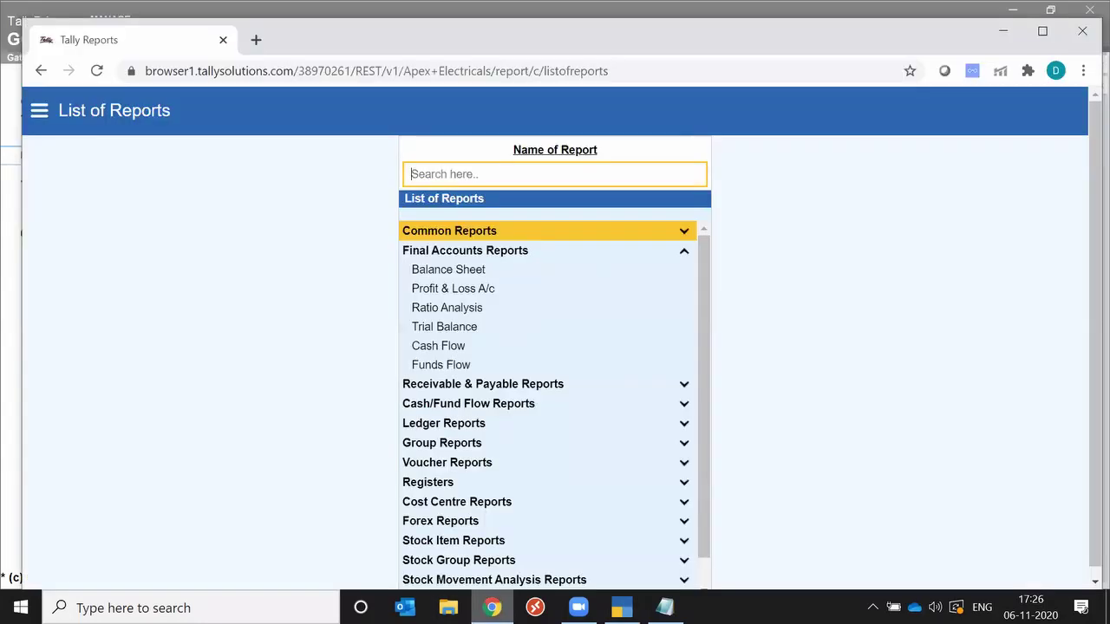
pyautogui.click(256, 40)
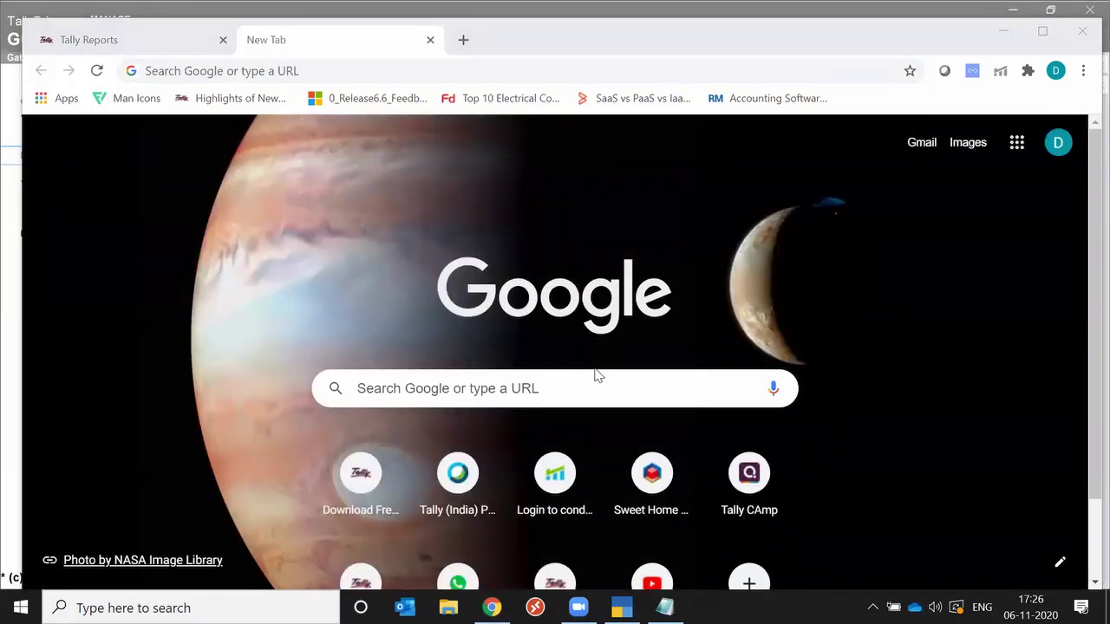
pyautogui.hotkey('alt', 'Tab')
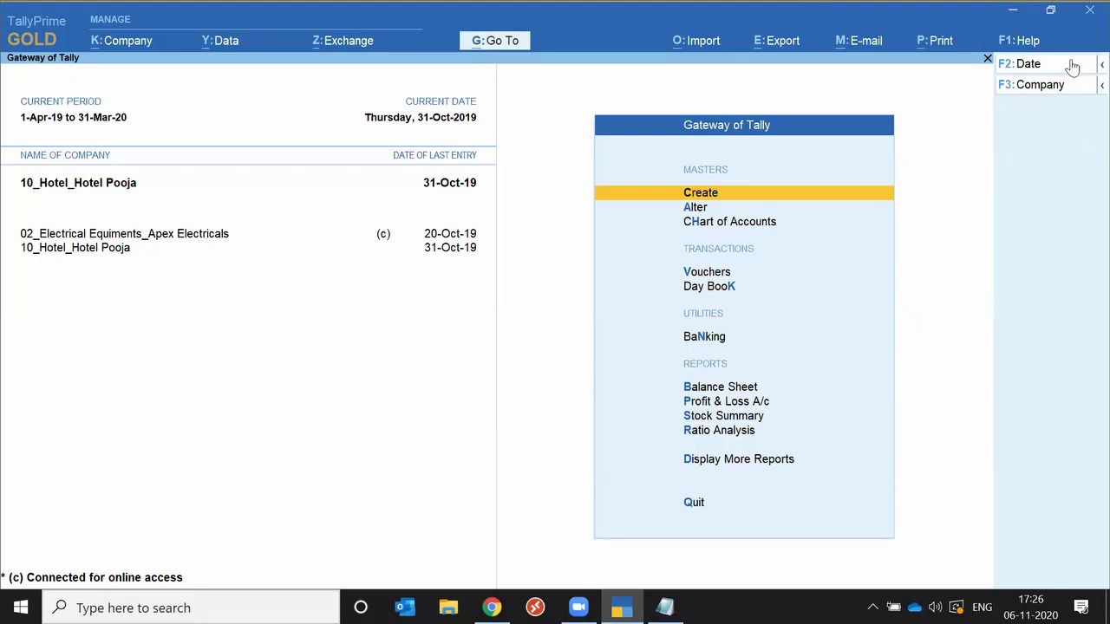
pyautogui.click(941, 40)
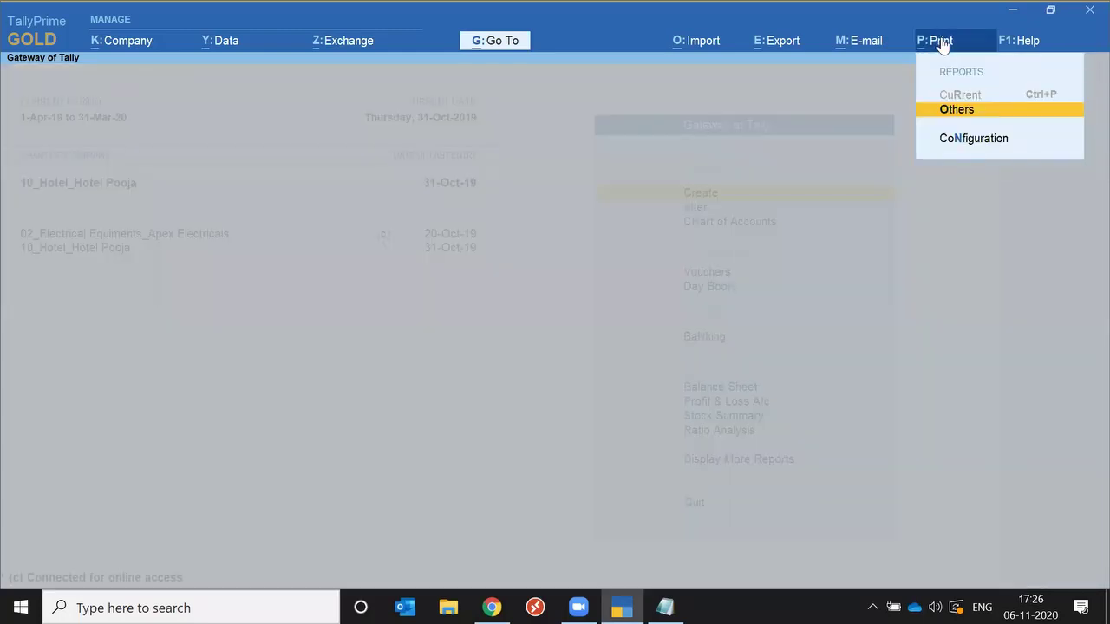
pyautogui.press('n')
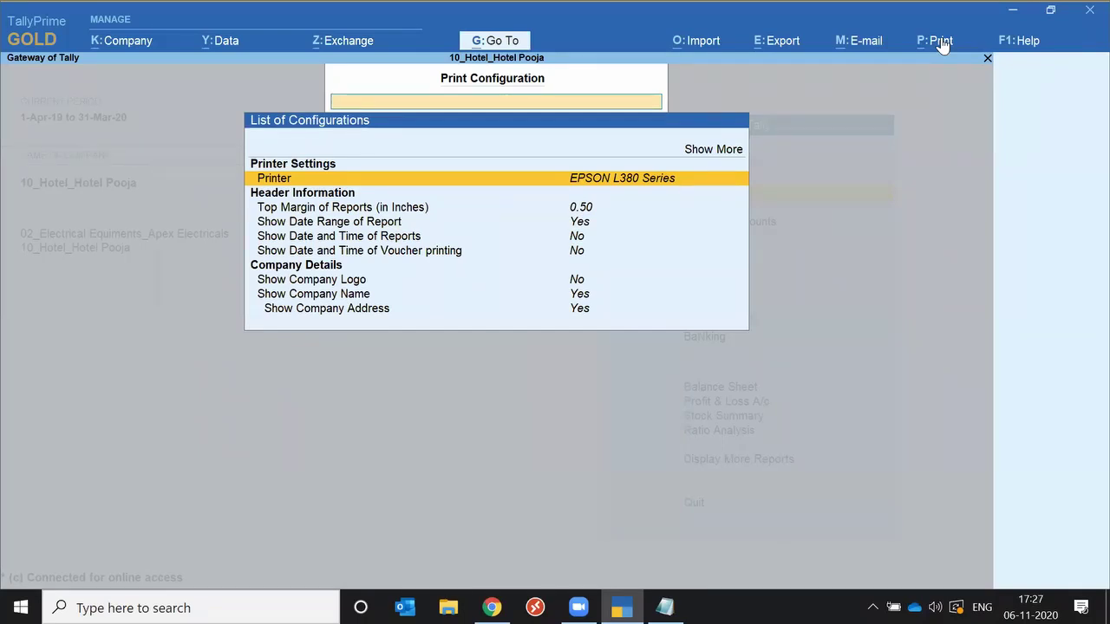
pyautogui.press('Escape')
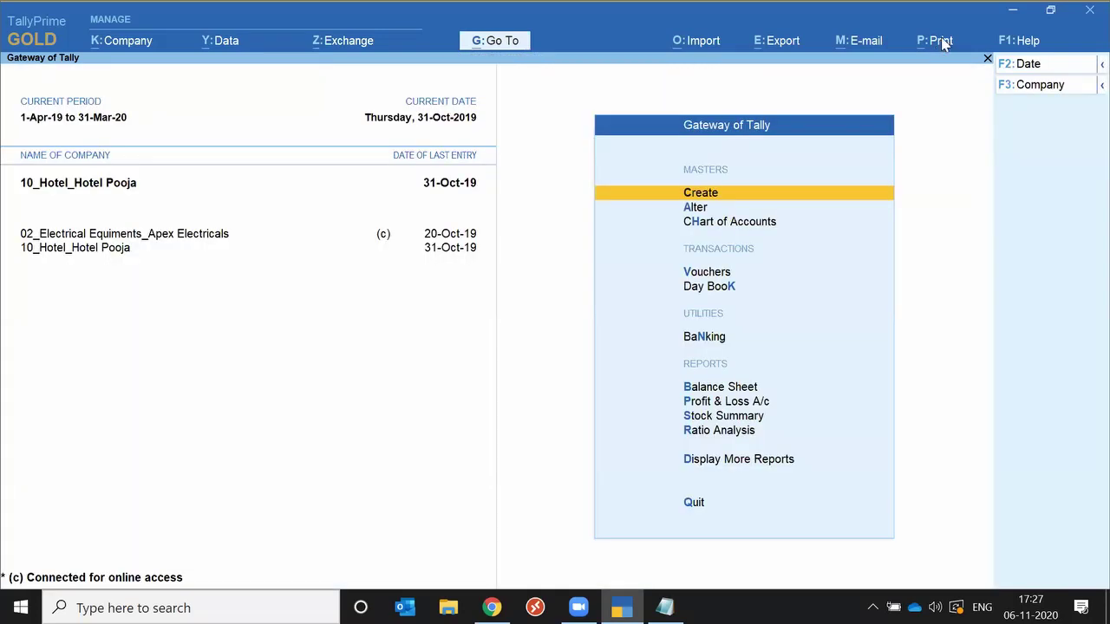
pyautogui.click(941, 41)
pyautogui.press('Return')
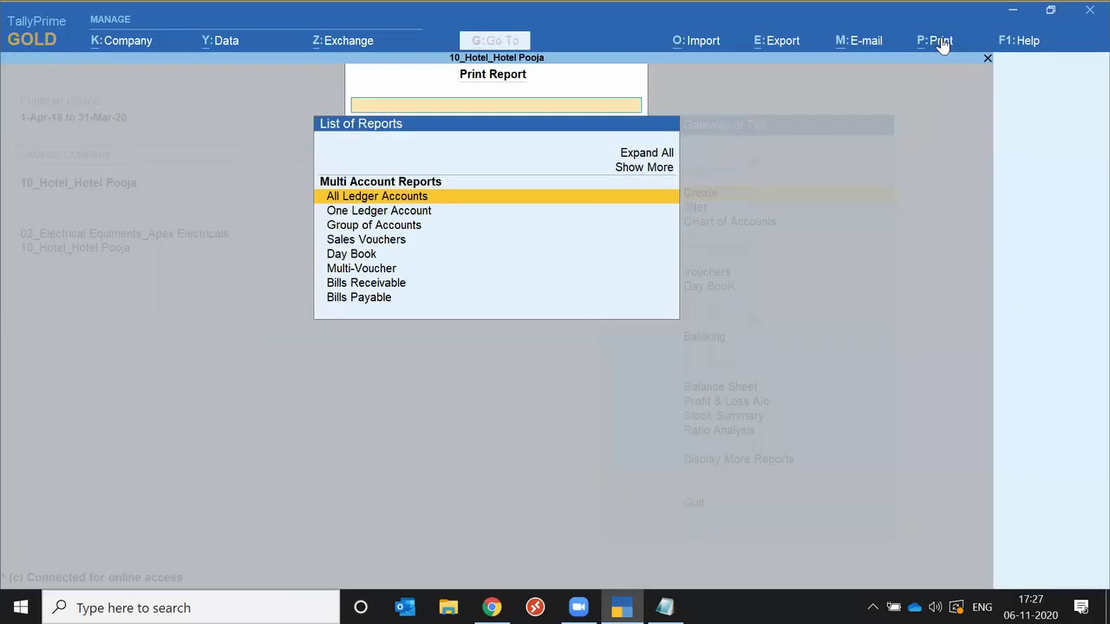
pyautogui.press('Down')
pyautogui.press('Down')
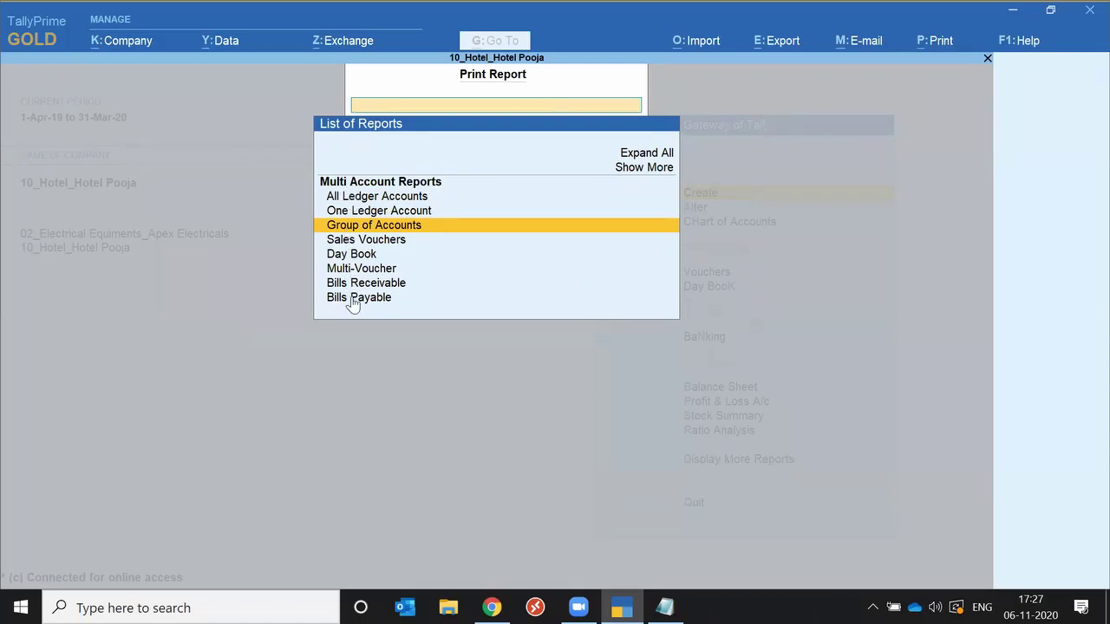
pyautogui.press('Up')
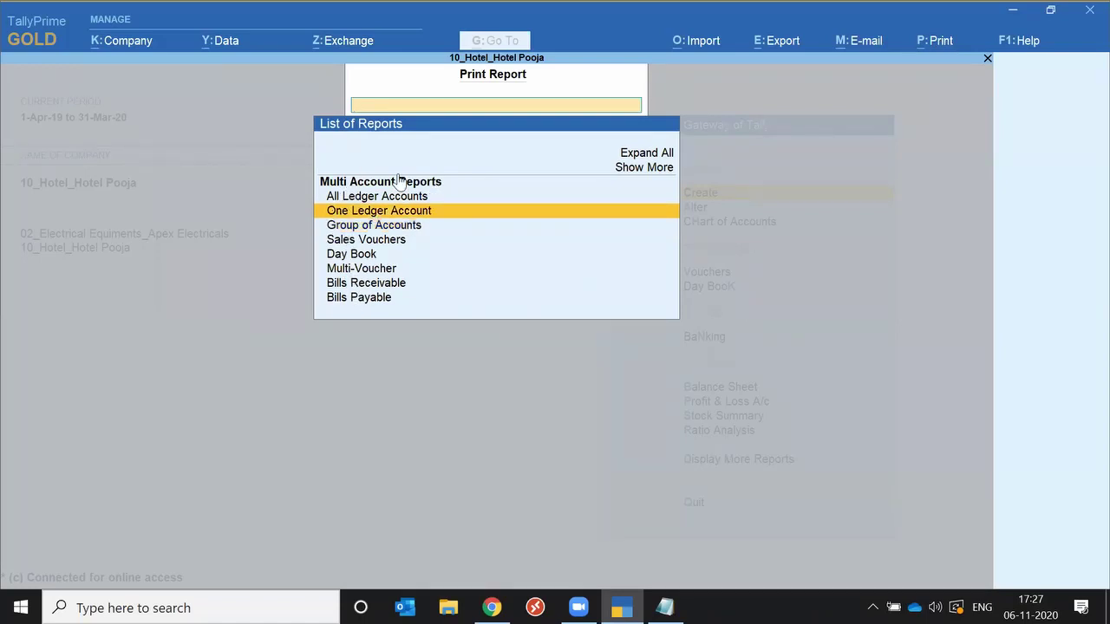
pyautogui.press('Up')
pyautogui.press('Up')
pyautogui.press('Return')
pyautogui.press('Up')
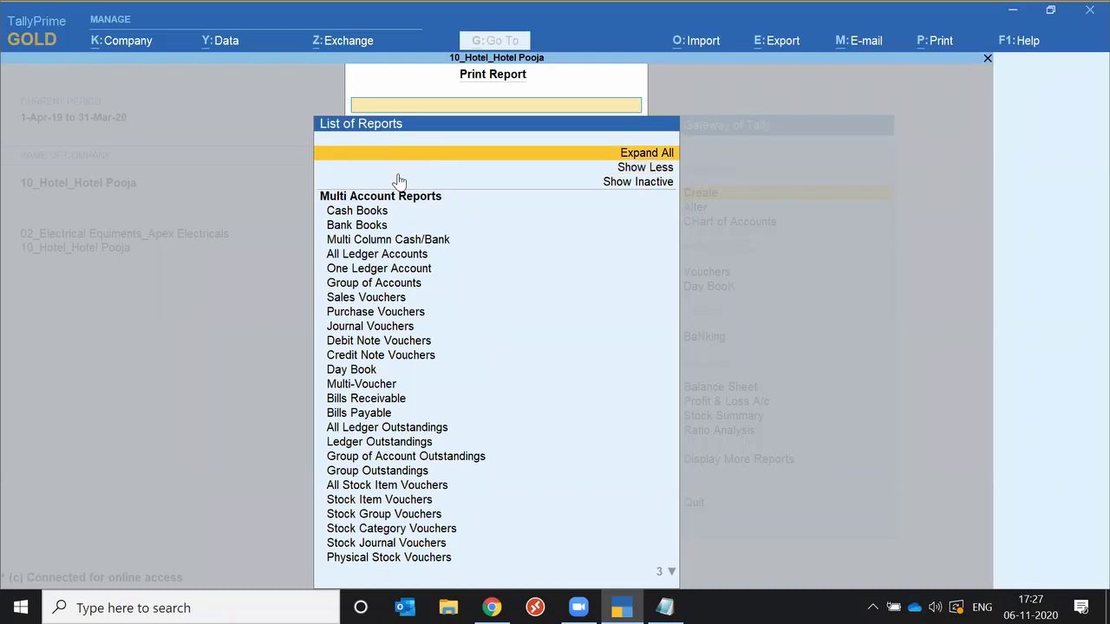
pyautogui.press('Return')
pyautogui.press('Down')
pyautogui.press('Down')
pyautogui.press('Down')
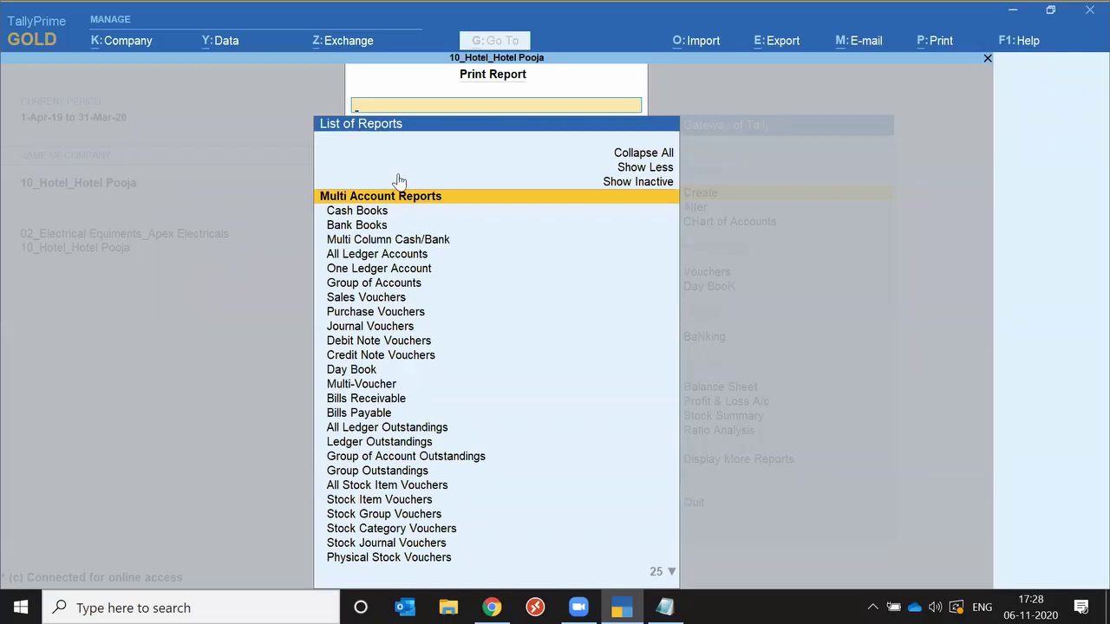
pyautogui.press('Escape')
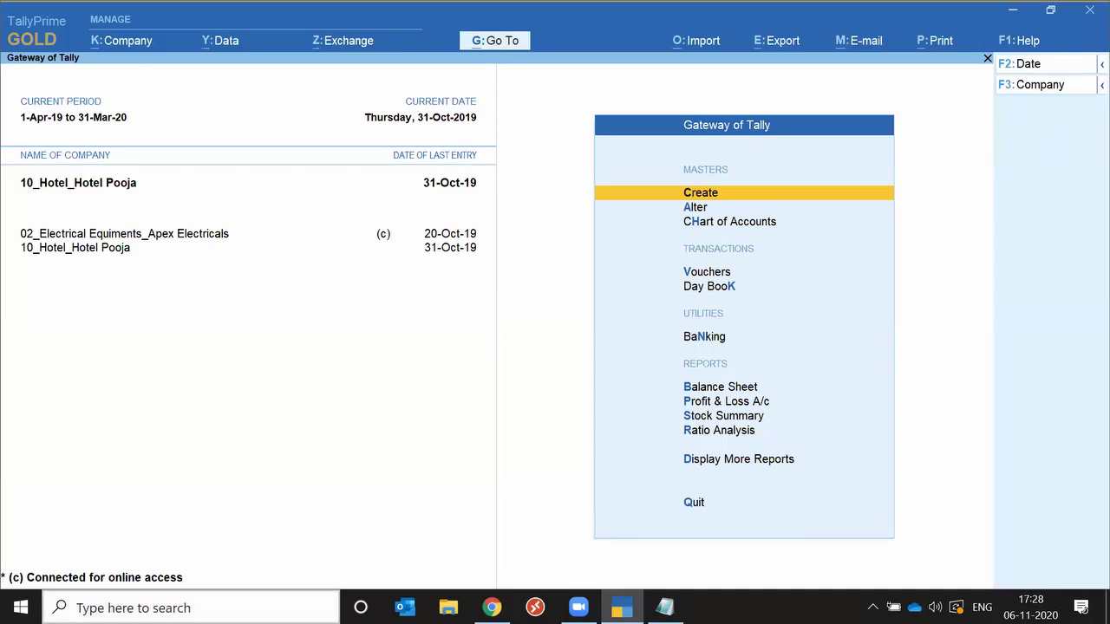
pyautogui.click(492, 608)
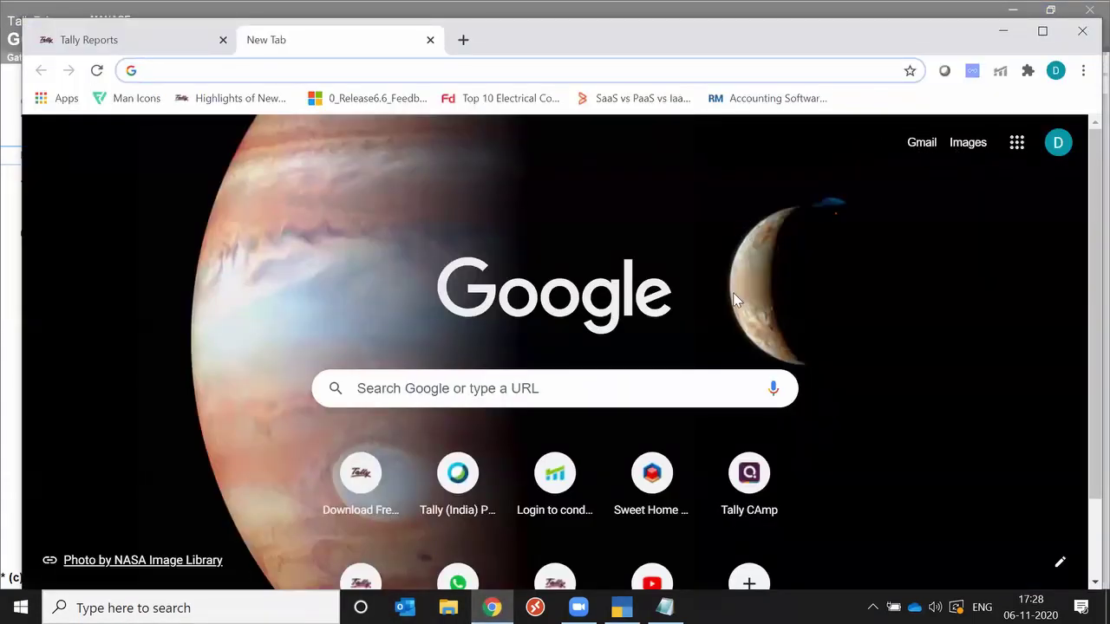
pyautogui.hotkey('alt', 'Tab')
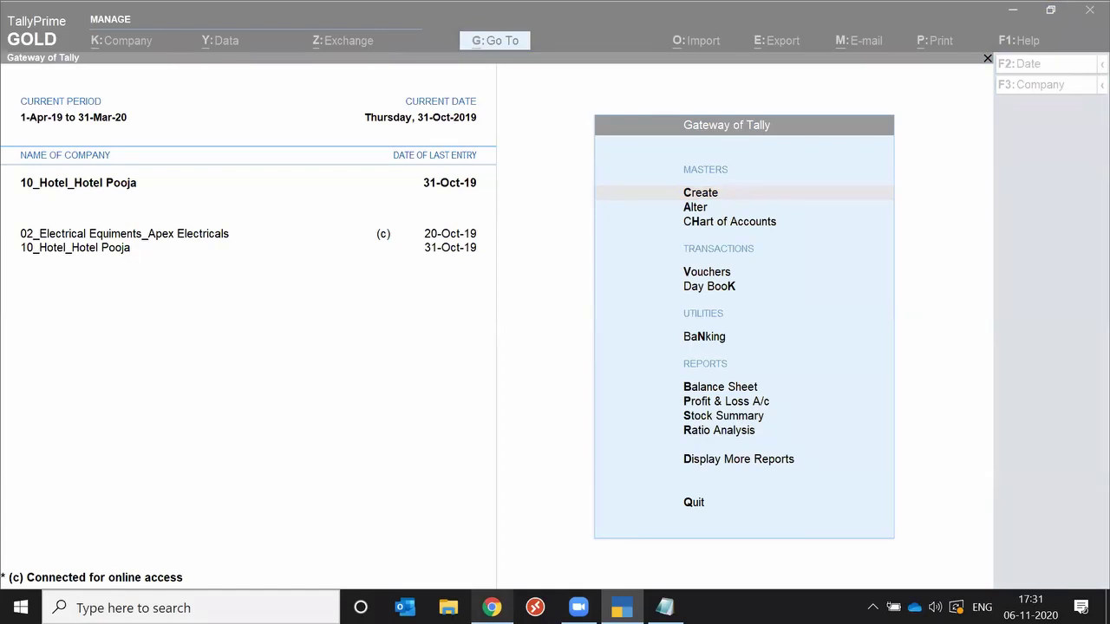
pyautogui.moveTo(492, 608)
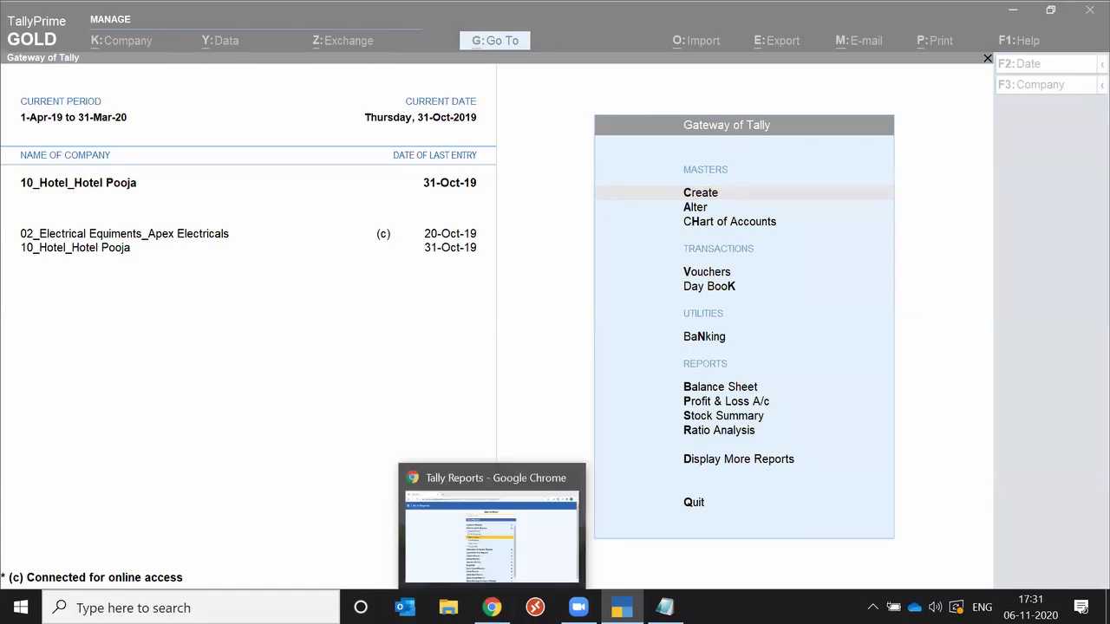
pyautogui.click(523, 339)
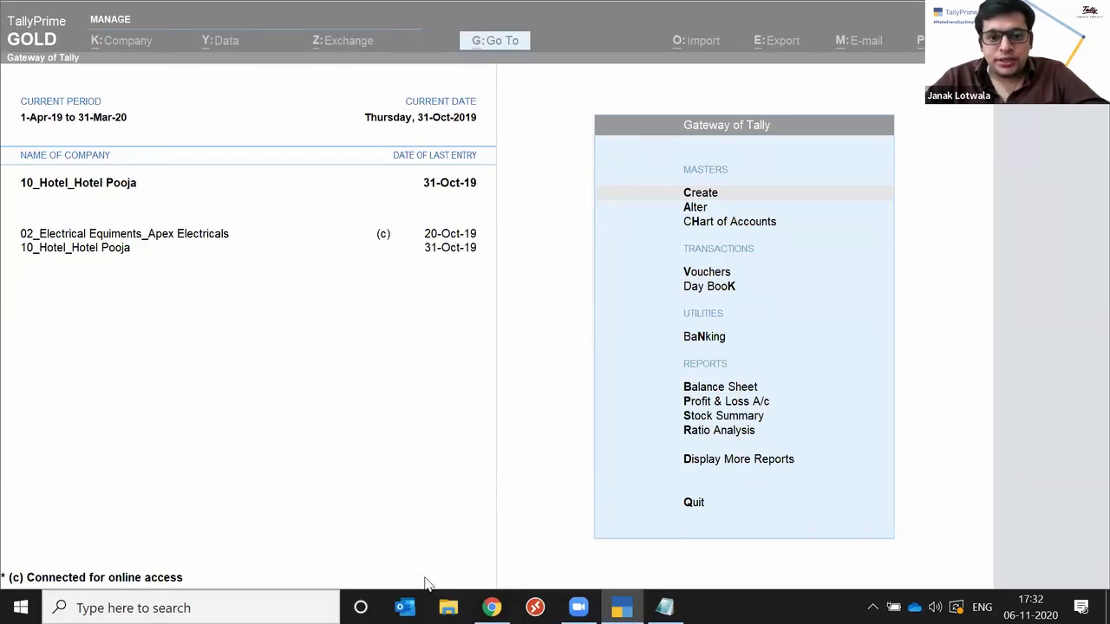
pyautogui.click(229, 387)
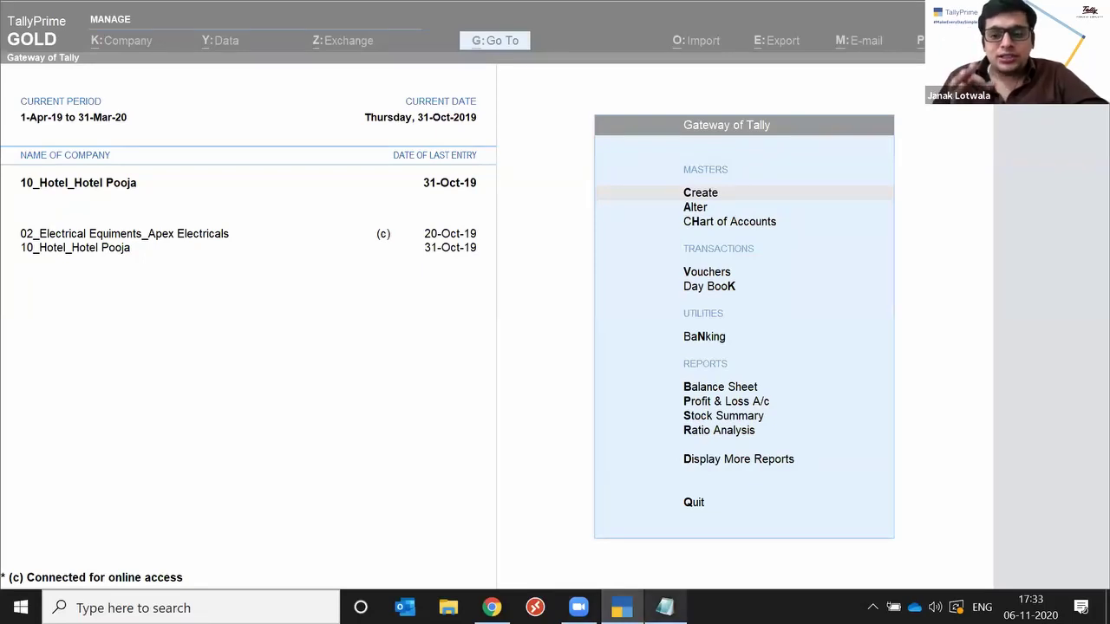
pyautogui.click(664, 607)
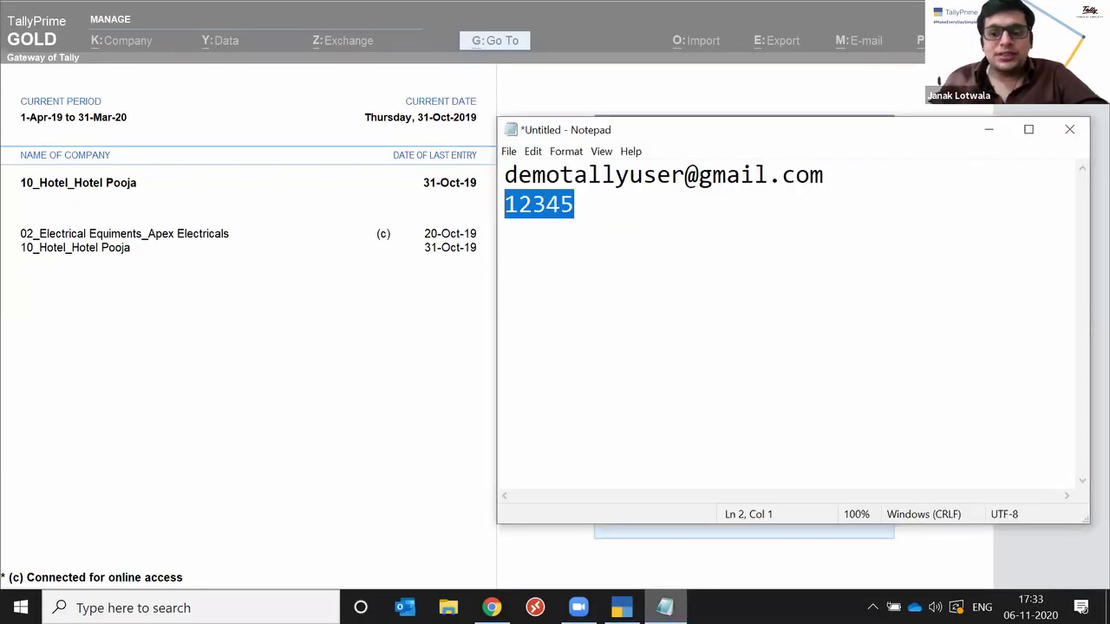
# Add blank lines below the password, type and erase a name, then minimize the Notepad note.
pyautogui.click(622, 207)
pyautogui.press('Return')
pyautogui.press('Return')
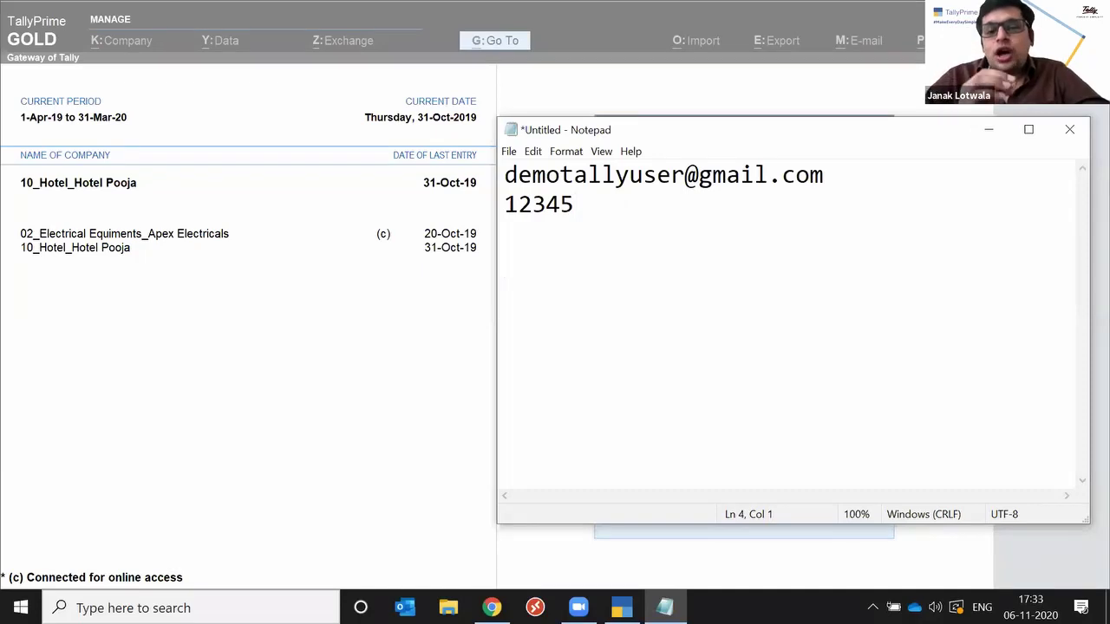
pyautogui.write('janak')
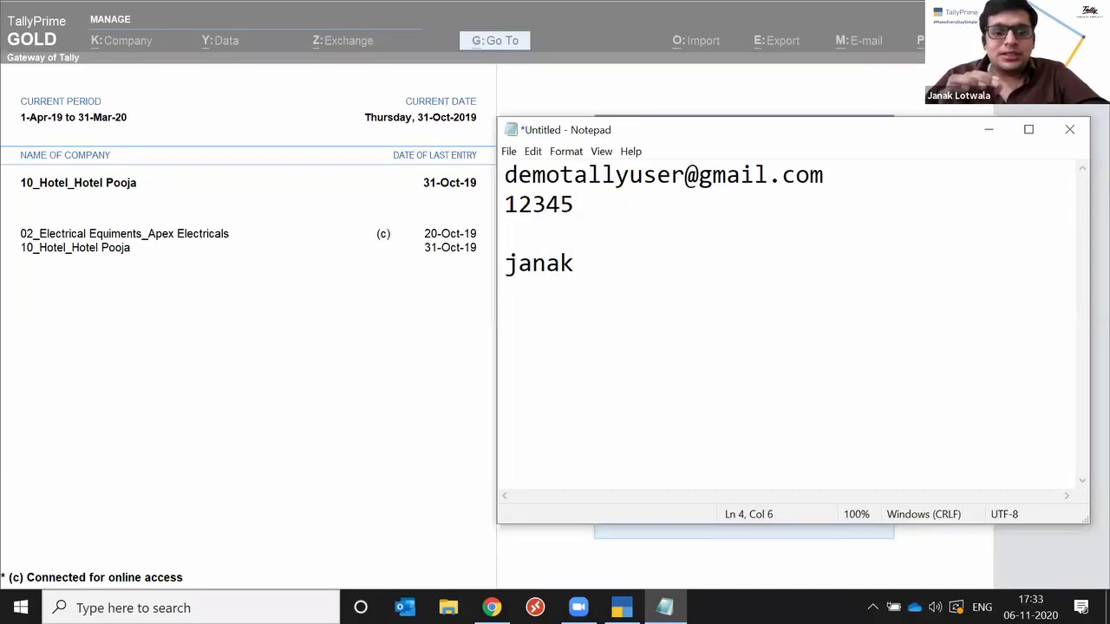
pyautogui.press('BackSpace')
pyautogui.press('BackSpace')
pyautogui.press('BackSpace')
pyautogui.press('BackSpace')
pyautogui.press('BackSpace')
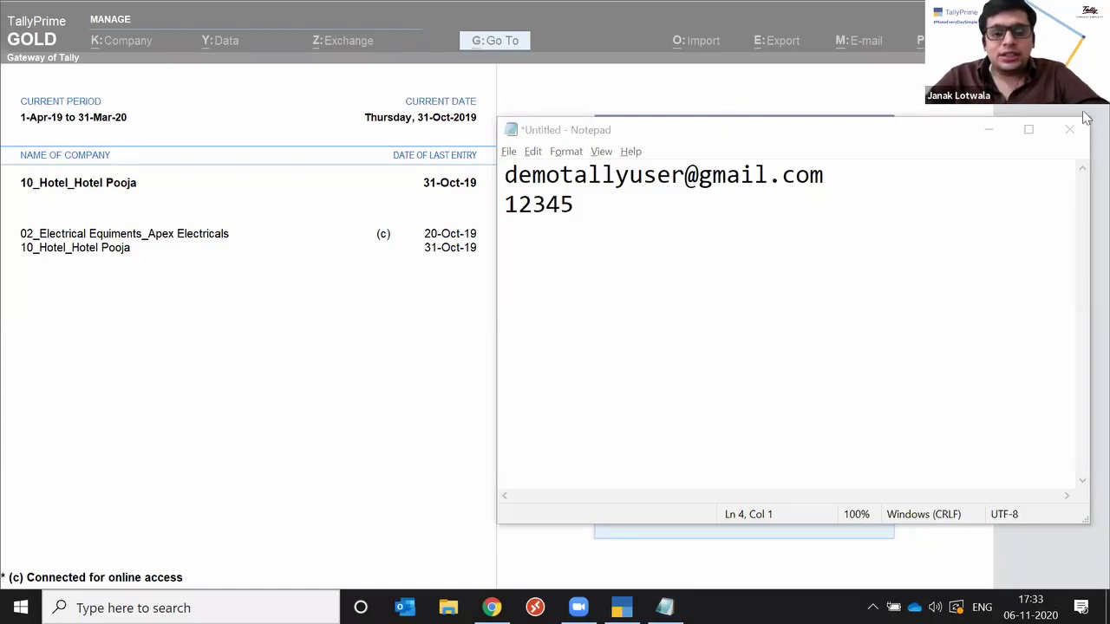
pyautogui.click(993, 131)
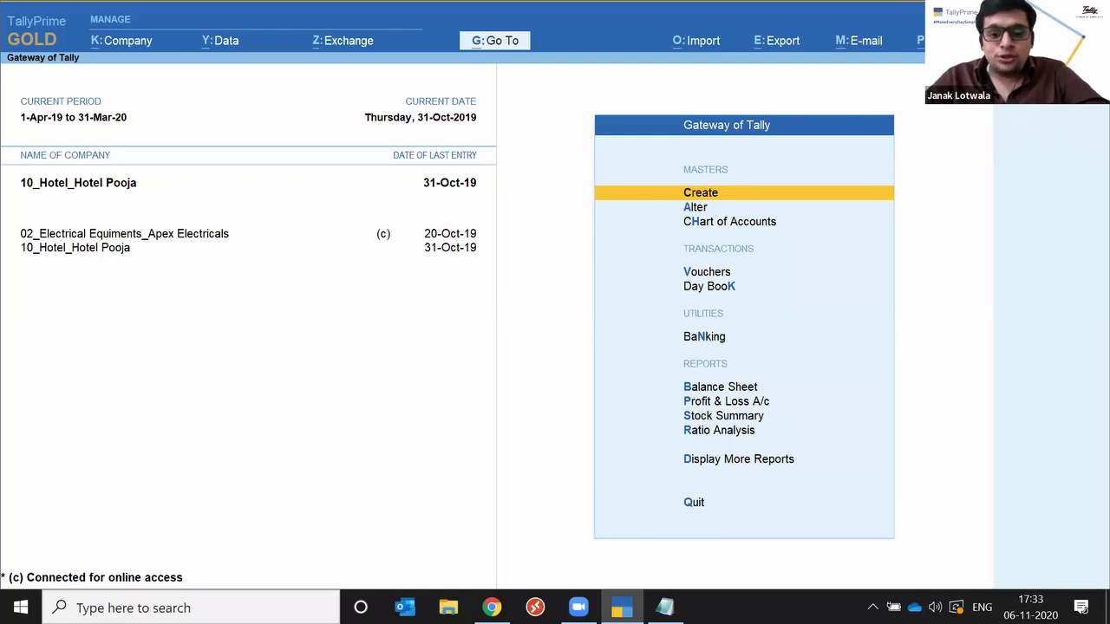
# Bring the Notepad note with the login e-mail and password in front of TallyPrime.
pyautogui.click(665, 607)
pyautogui.click(665, 607)
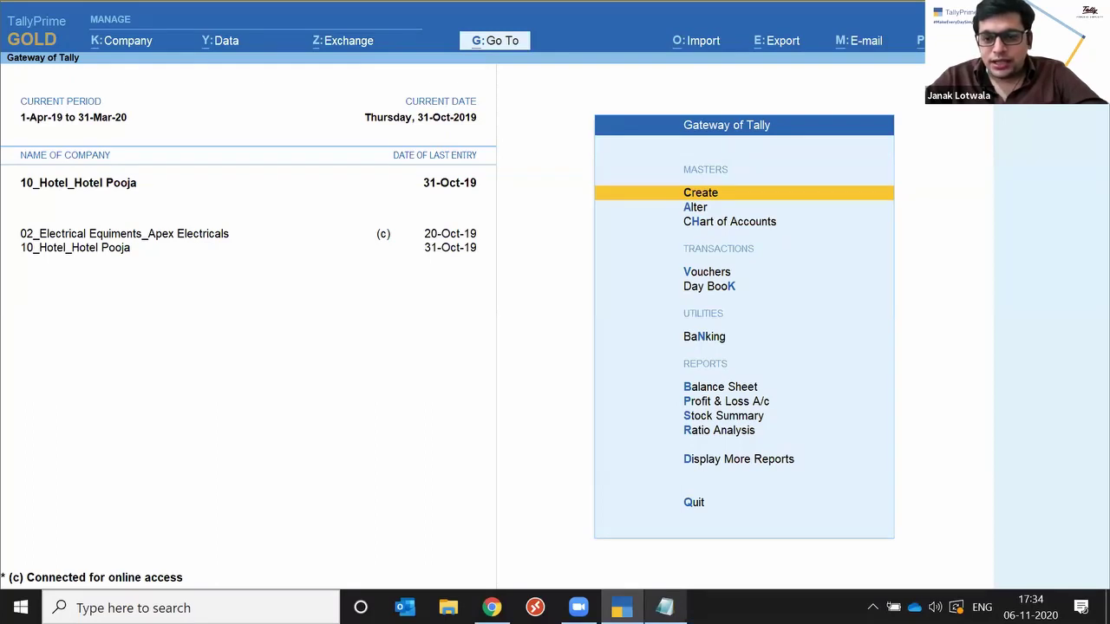
pyautogui.hotkey('alt', 'Tab')
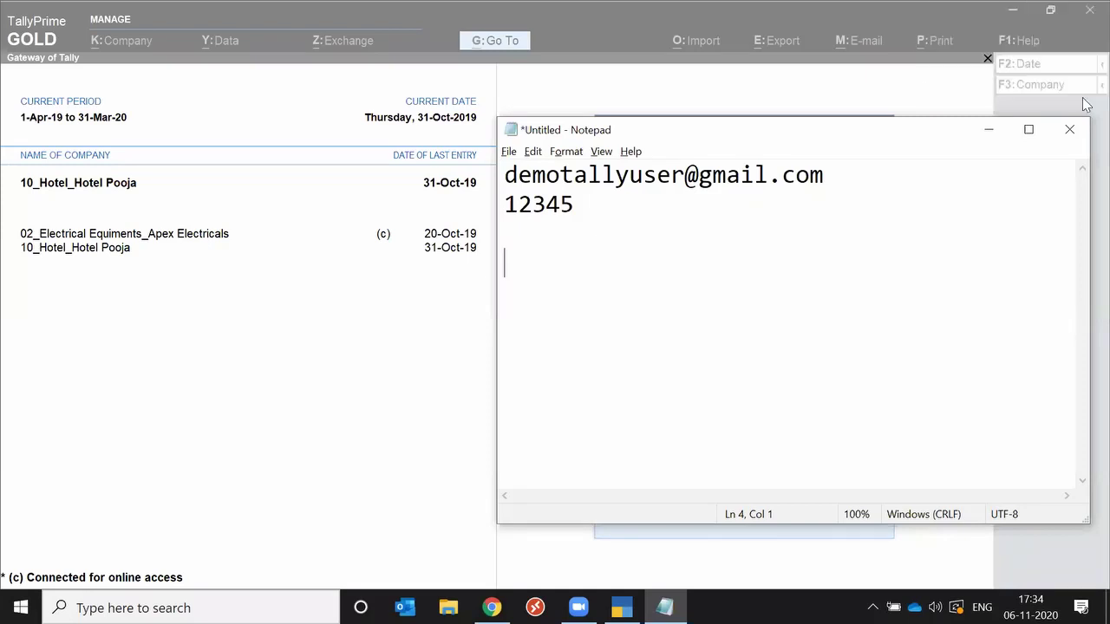
# Close the Notepad credentials note, discarding its unsaved changes.
pyautogui.click(1069, 129)
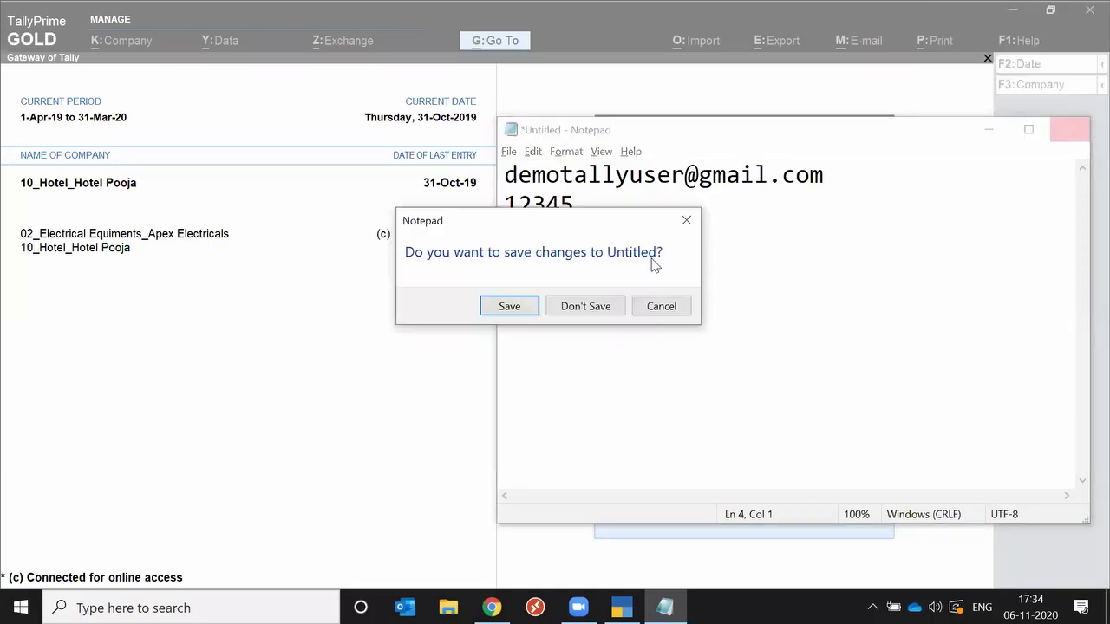
pyautogui.click(607, 310)
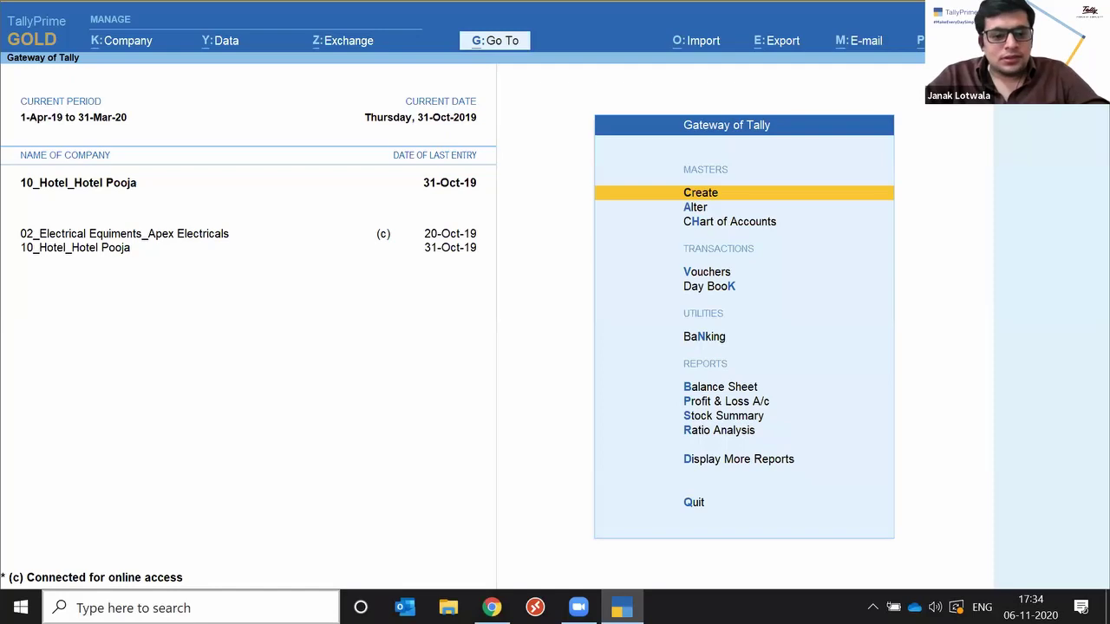
# Launch Notepad from Windows search and type the webinar team's contact e-mail address.
pyautogui.click(191, 608)
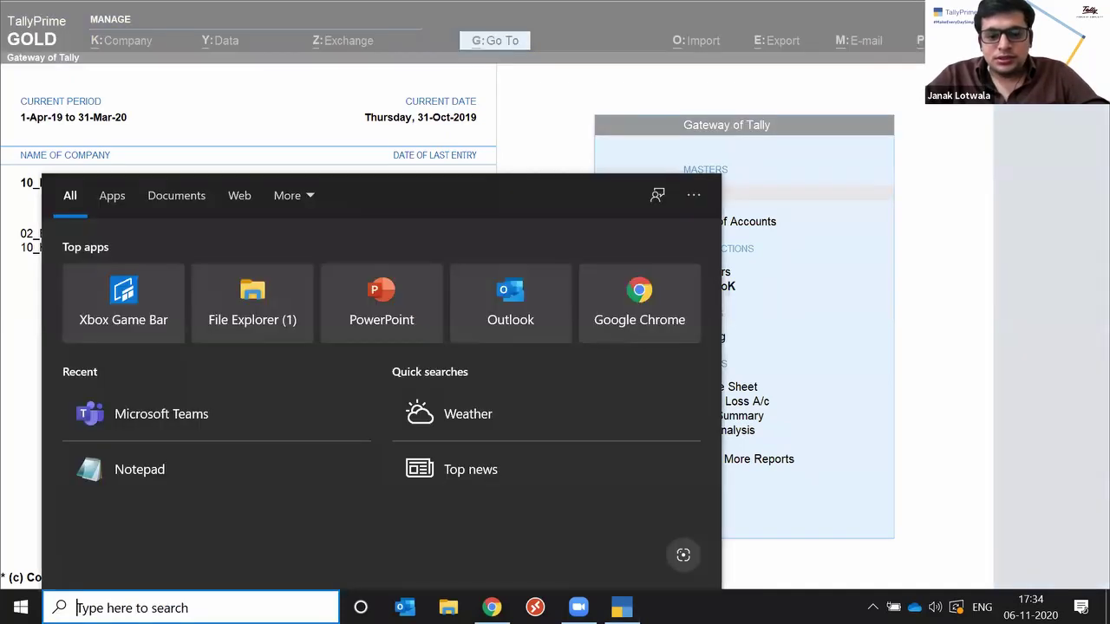
pyautogui.write('note')
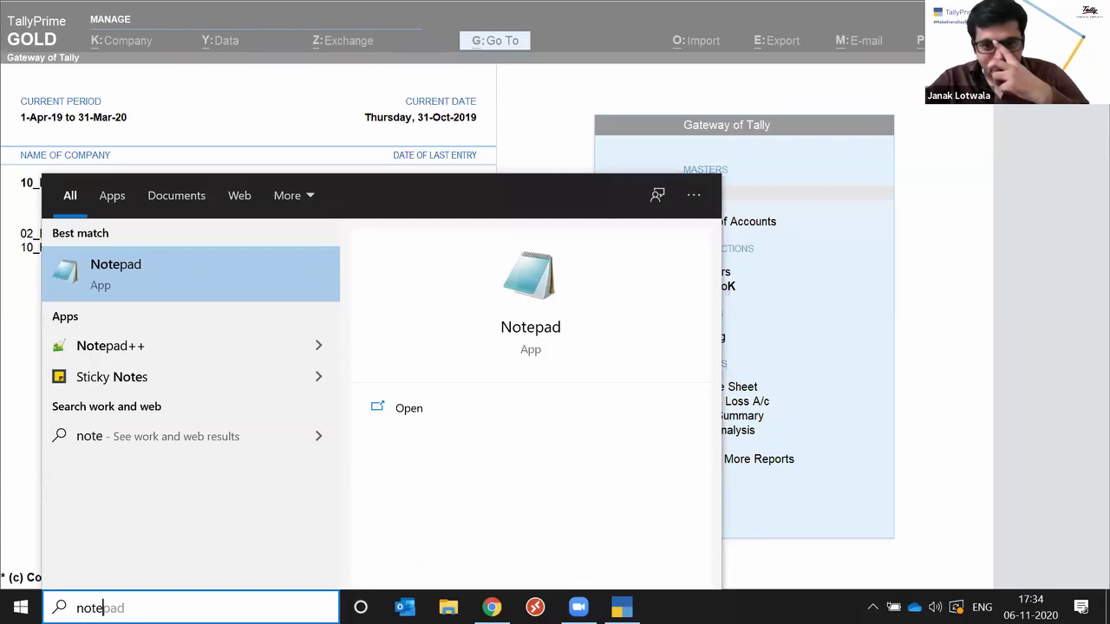
pyautogui.press('Escape')
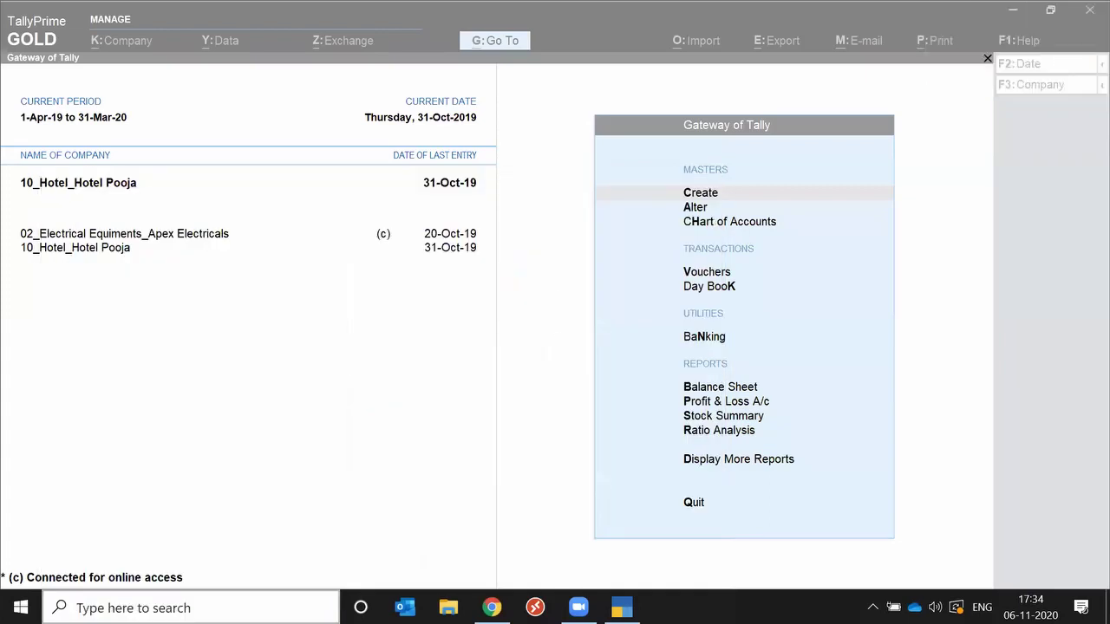
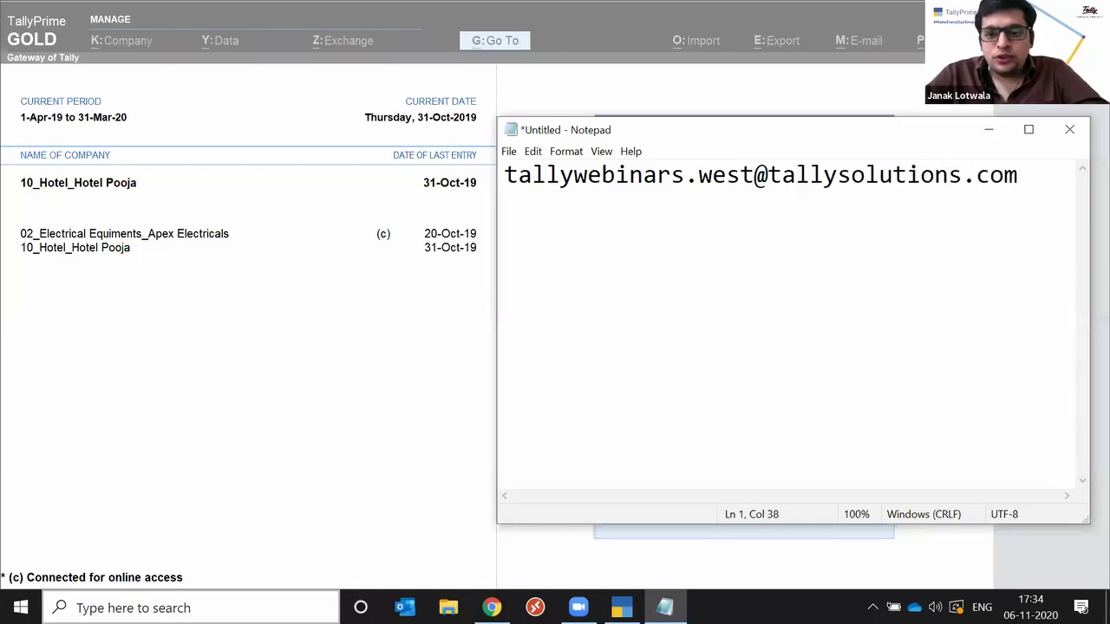